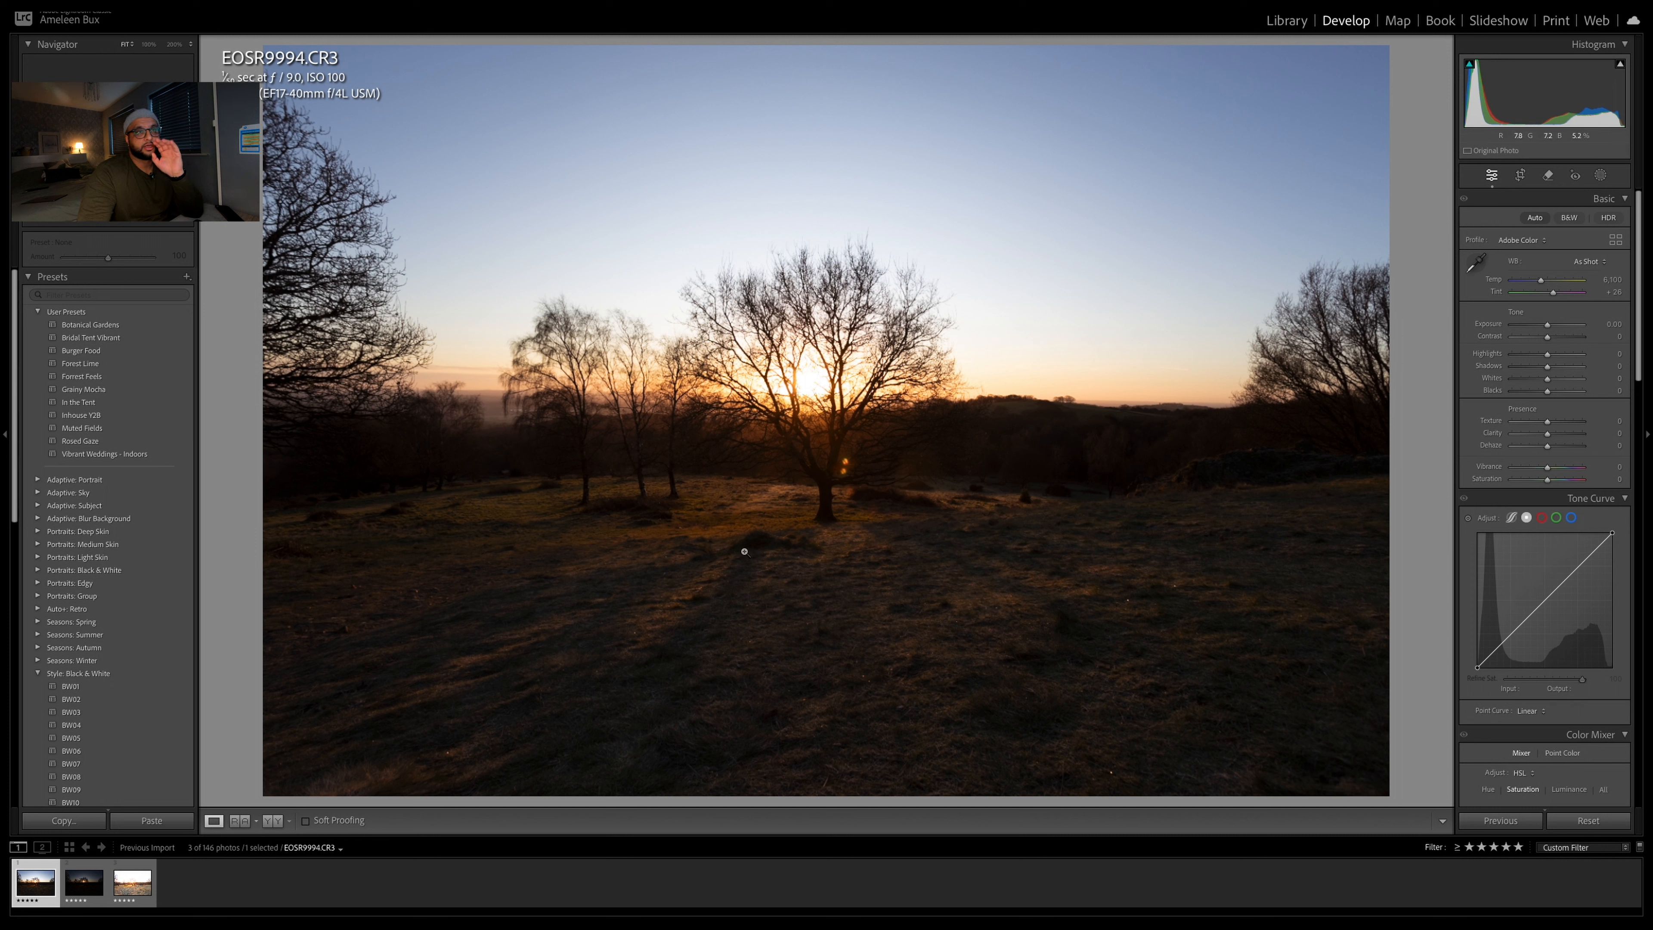
Compare the three bracketed sunset exposures EOSR9994, EOSR9995 and EOSR9996 one by one, ending on EOSR9994
{"action": "left_click", "coordinate": [98, 865]}
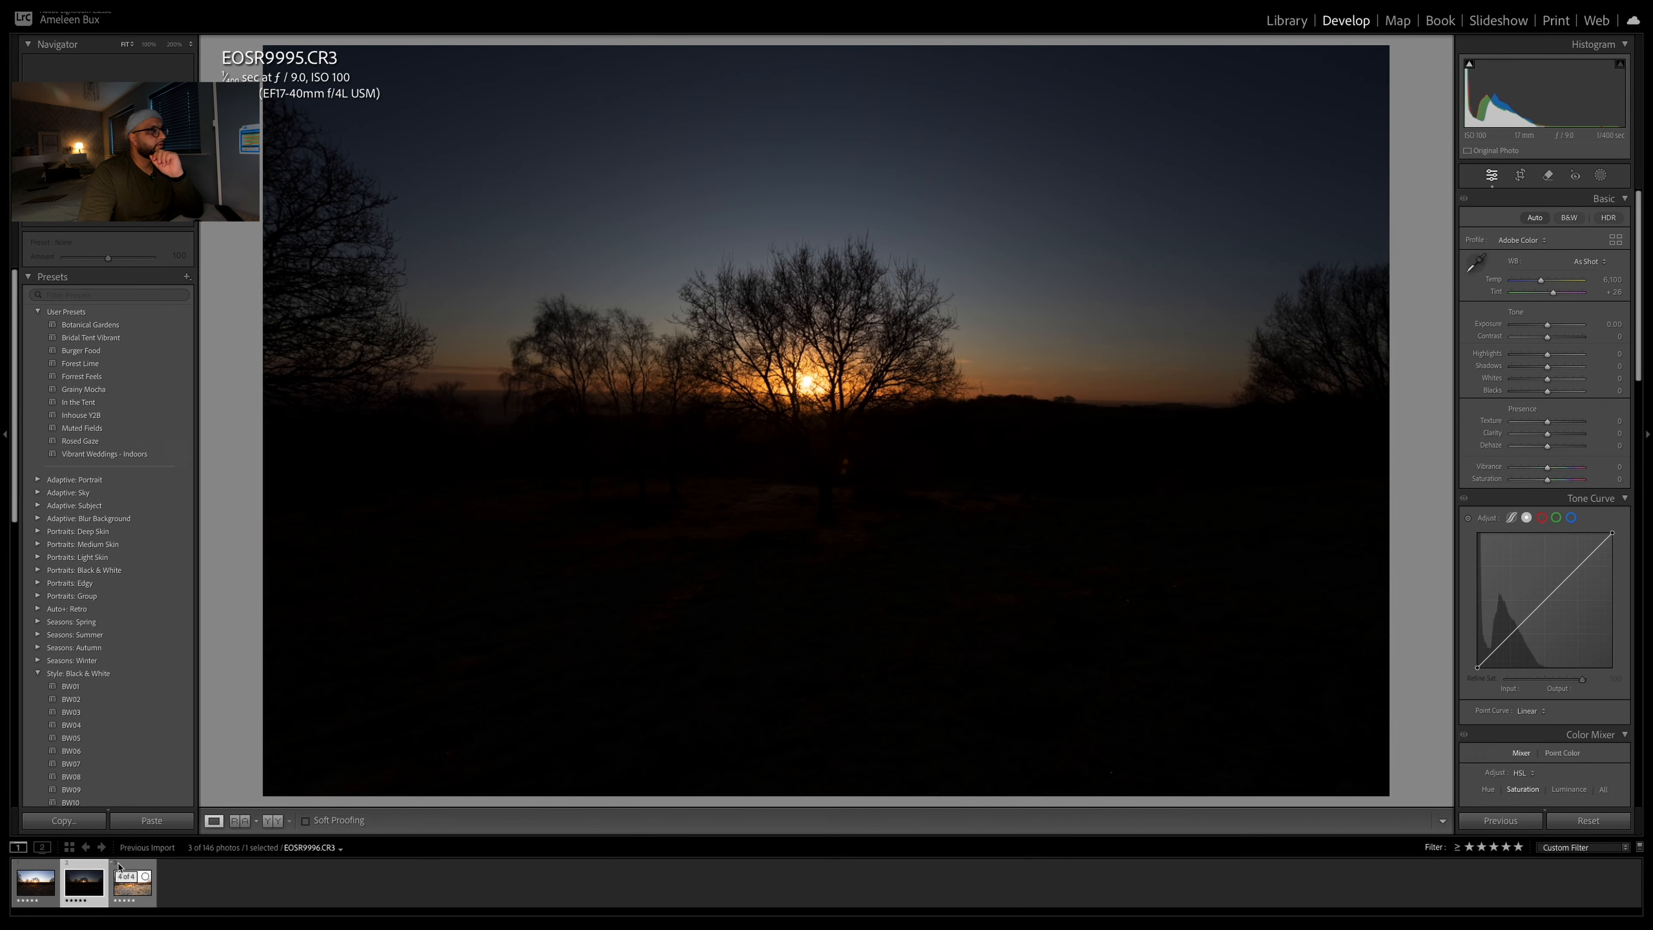
{"action": "left_click", "coordinate": [118, 867]}
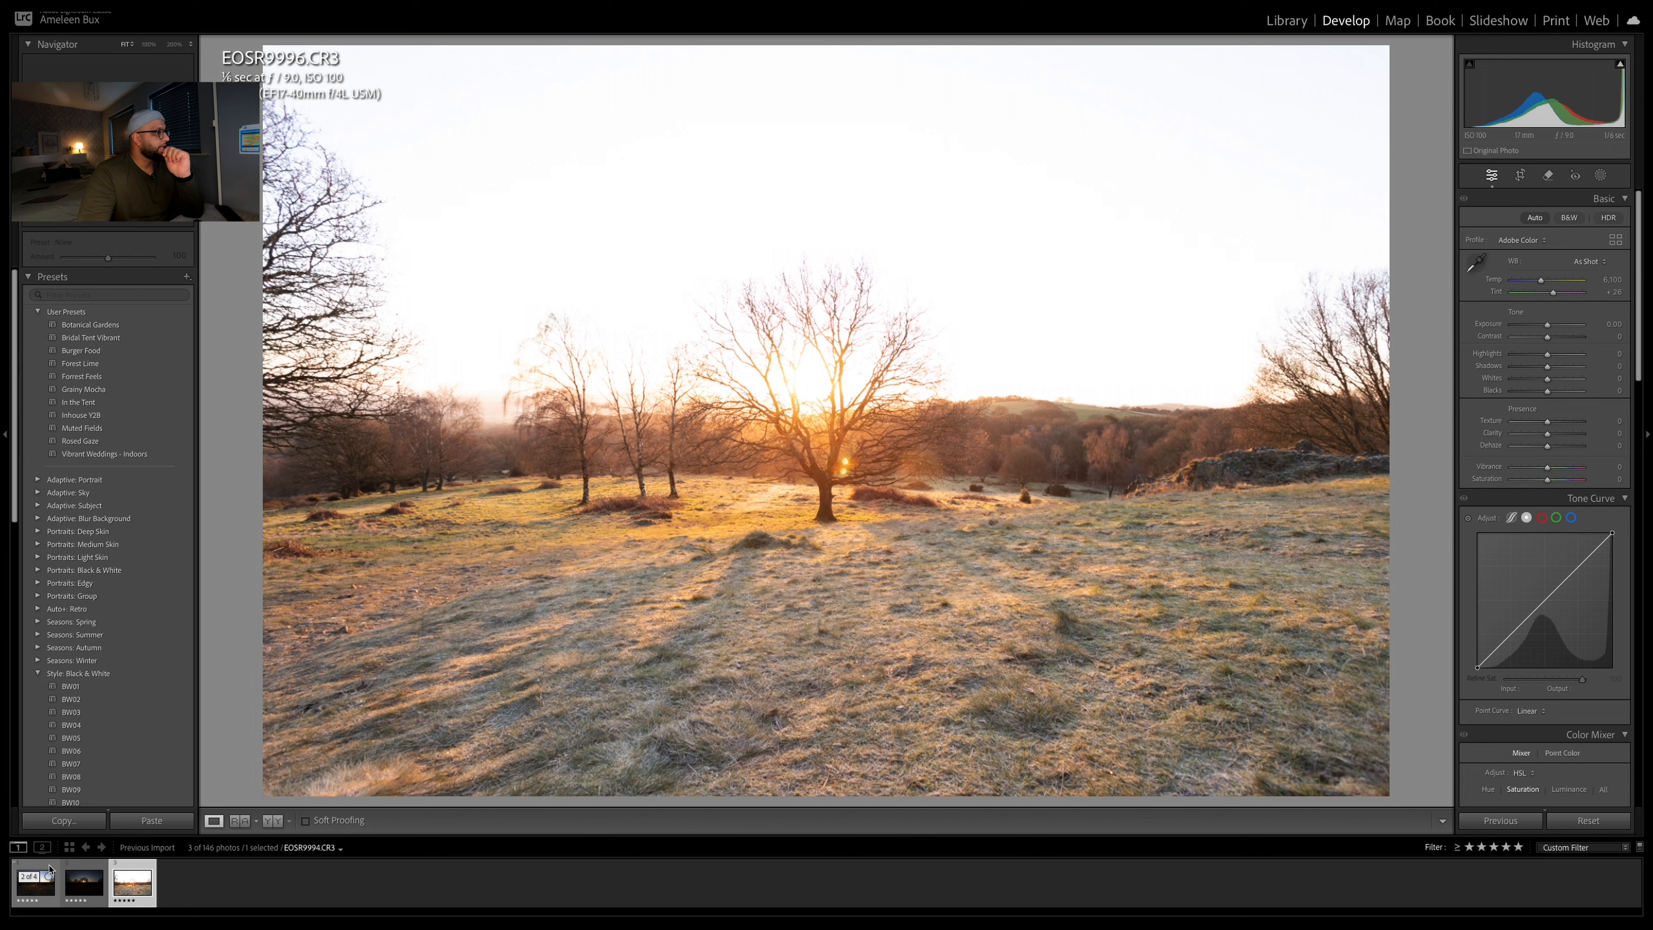
{"action": "left_click", "coordinate": [92, 873]}
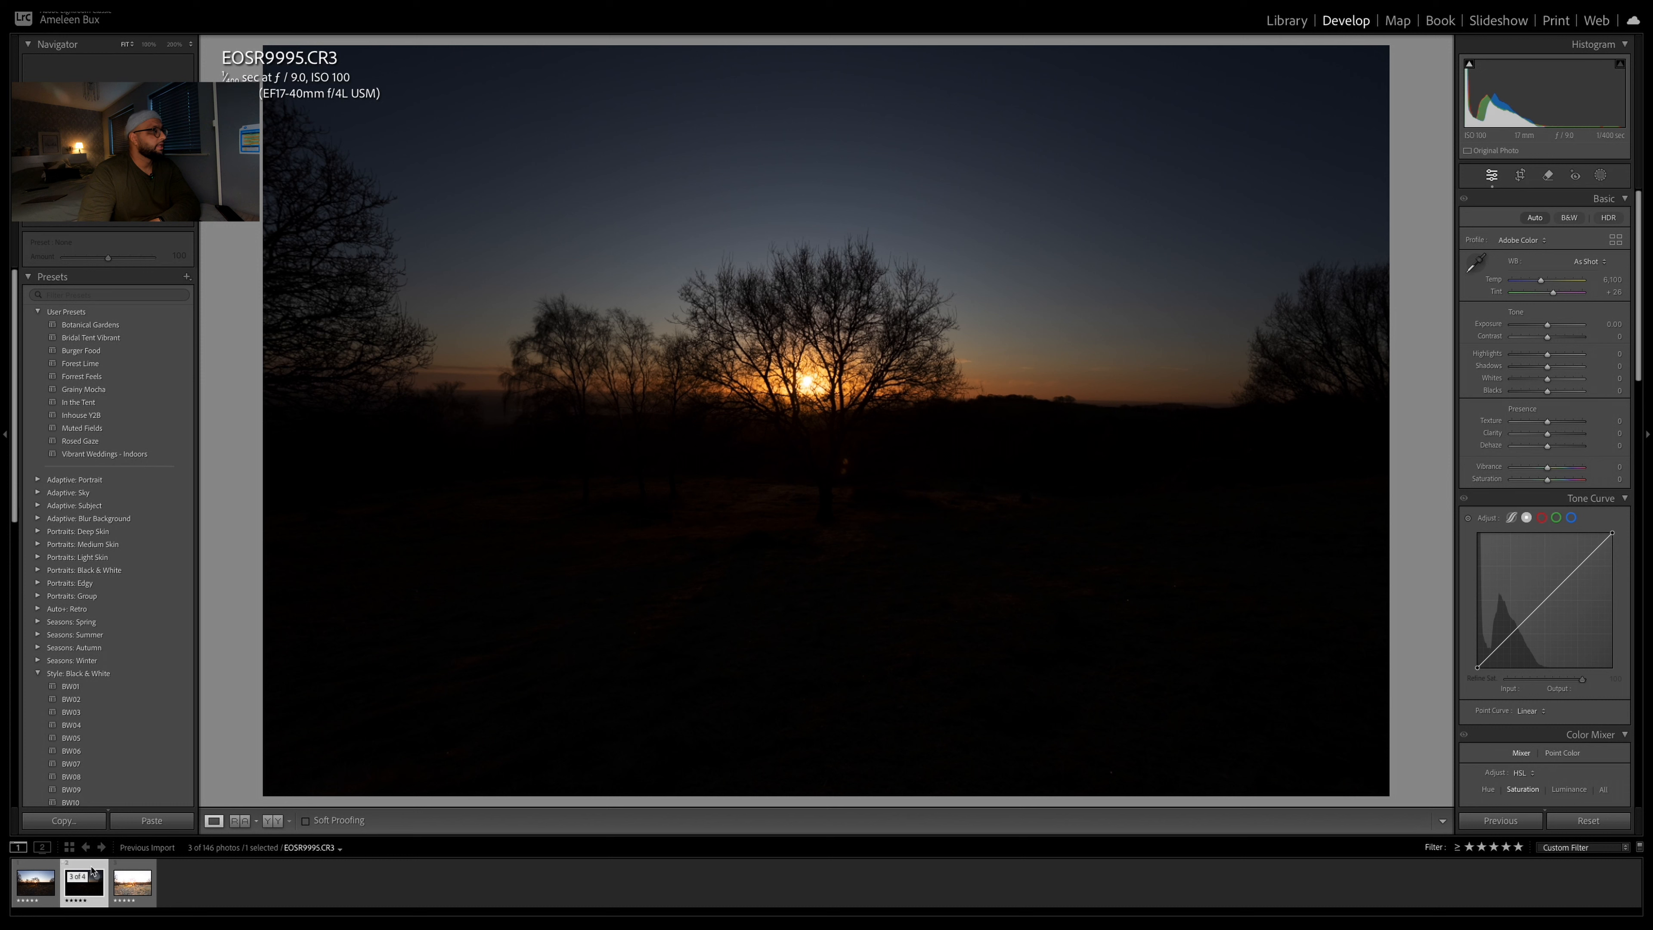
{"action": "left_click", "coordinate": [30, 869]}
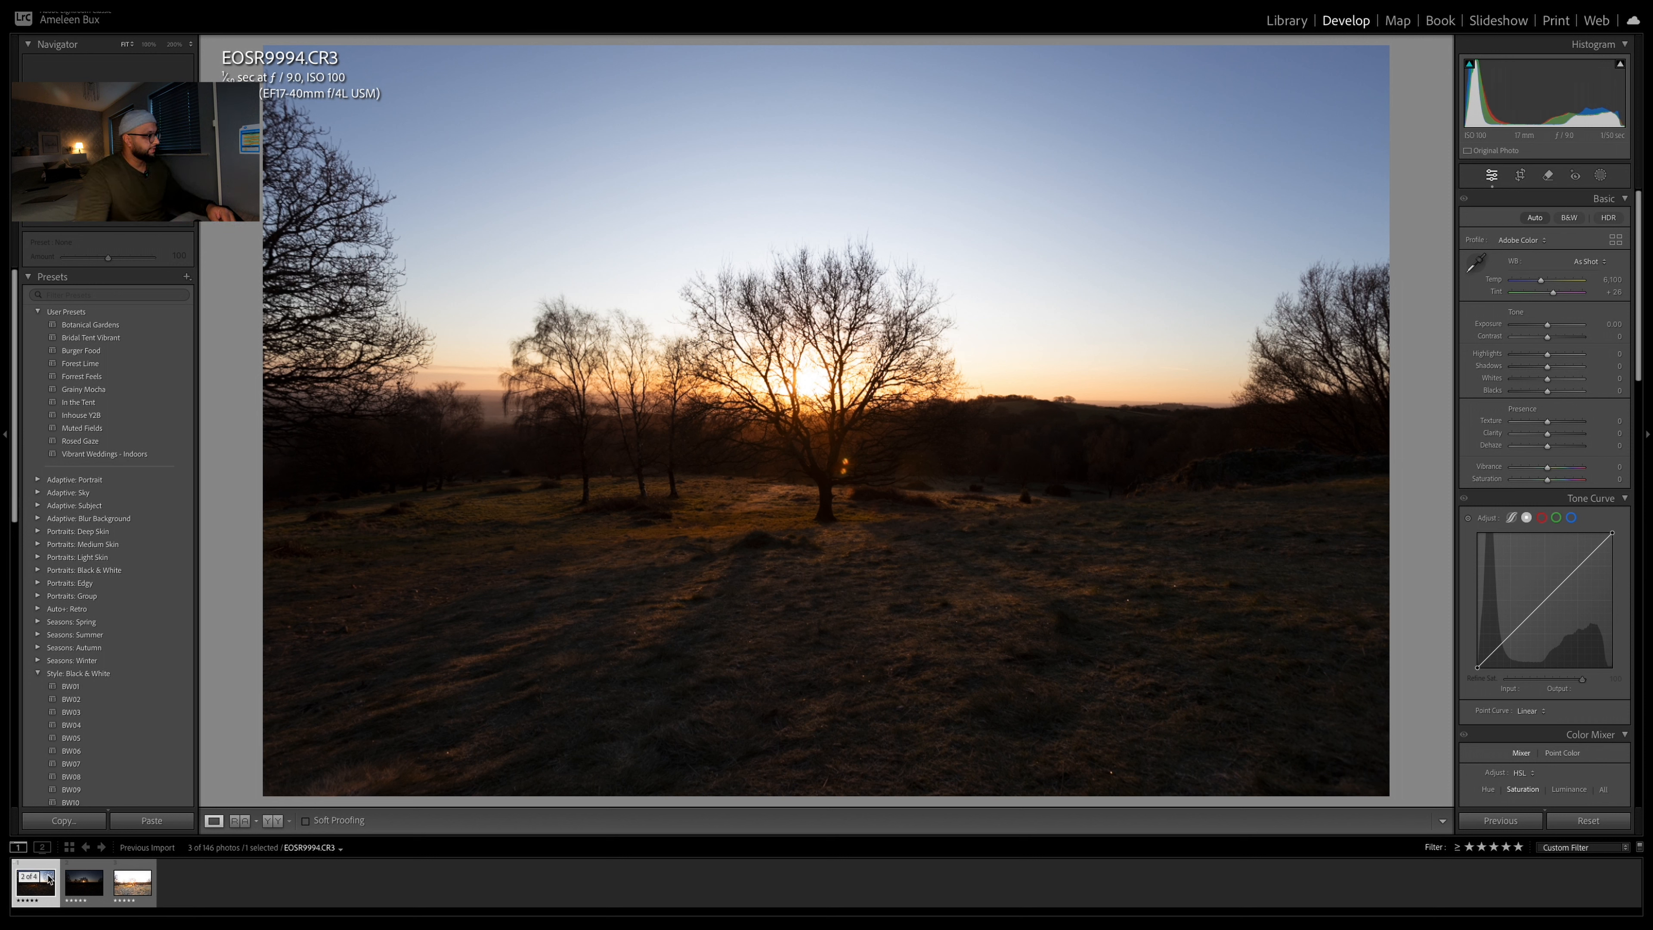
Merge all three exposures into one HDR photo with Auto Align, Auto Settings, High deghosting and Create Stack enabled
{"action": "key", "text": "ctrl+a"}
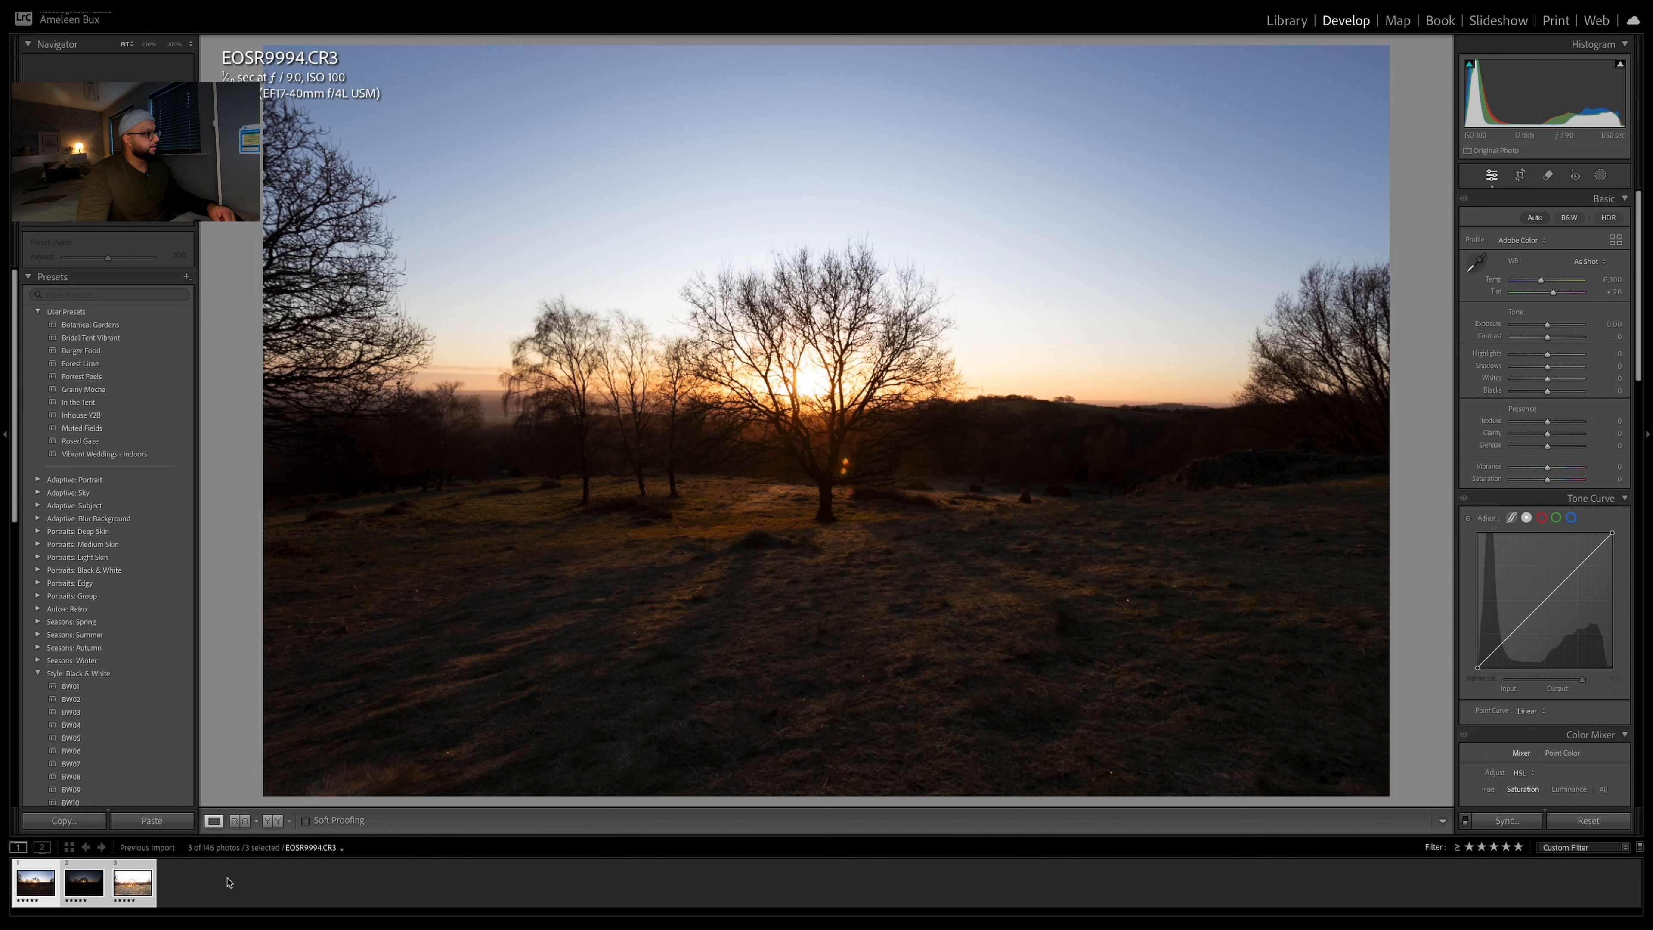
{"action": "right_click", "coordinate": [154, 866]}
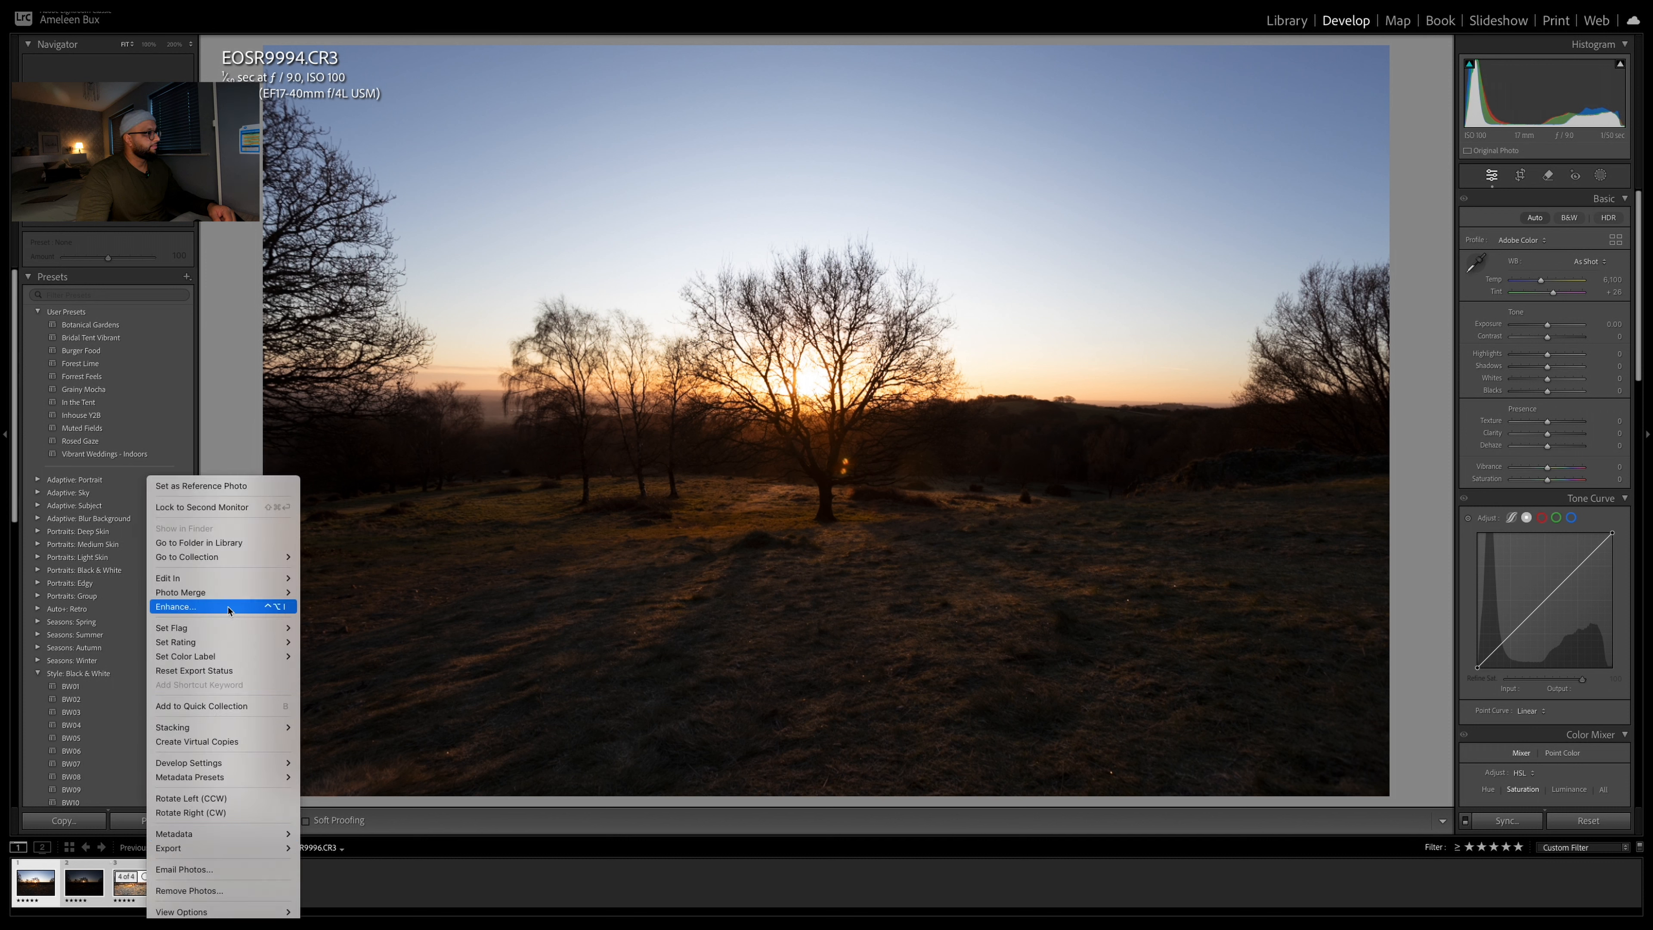
{"action": "mouse_move", "coordinate": [231, 579]}
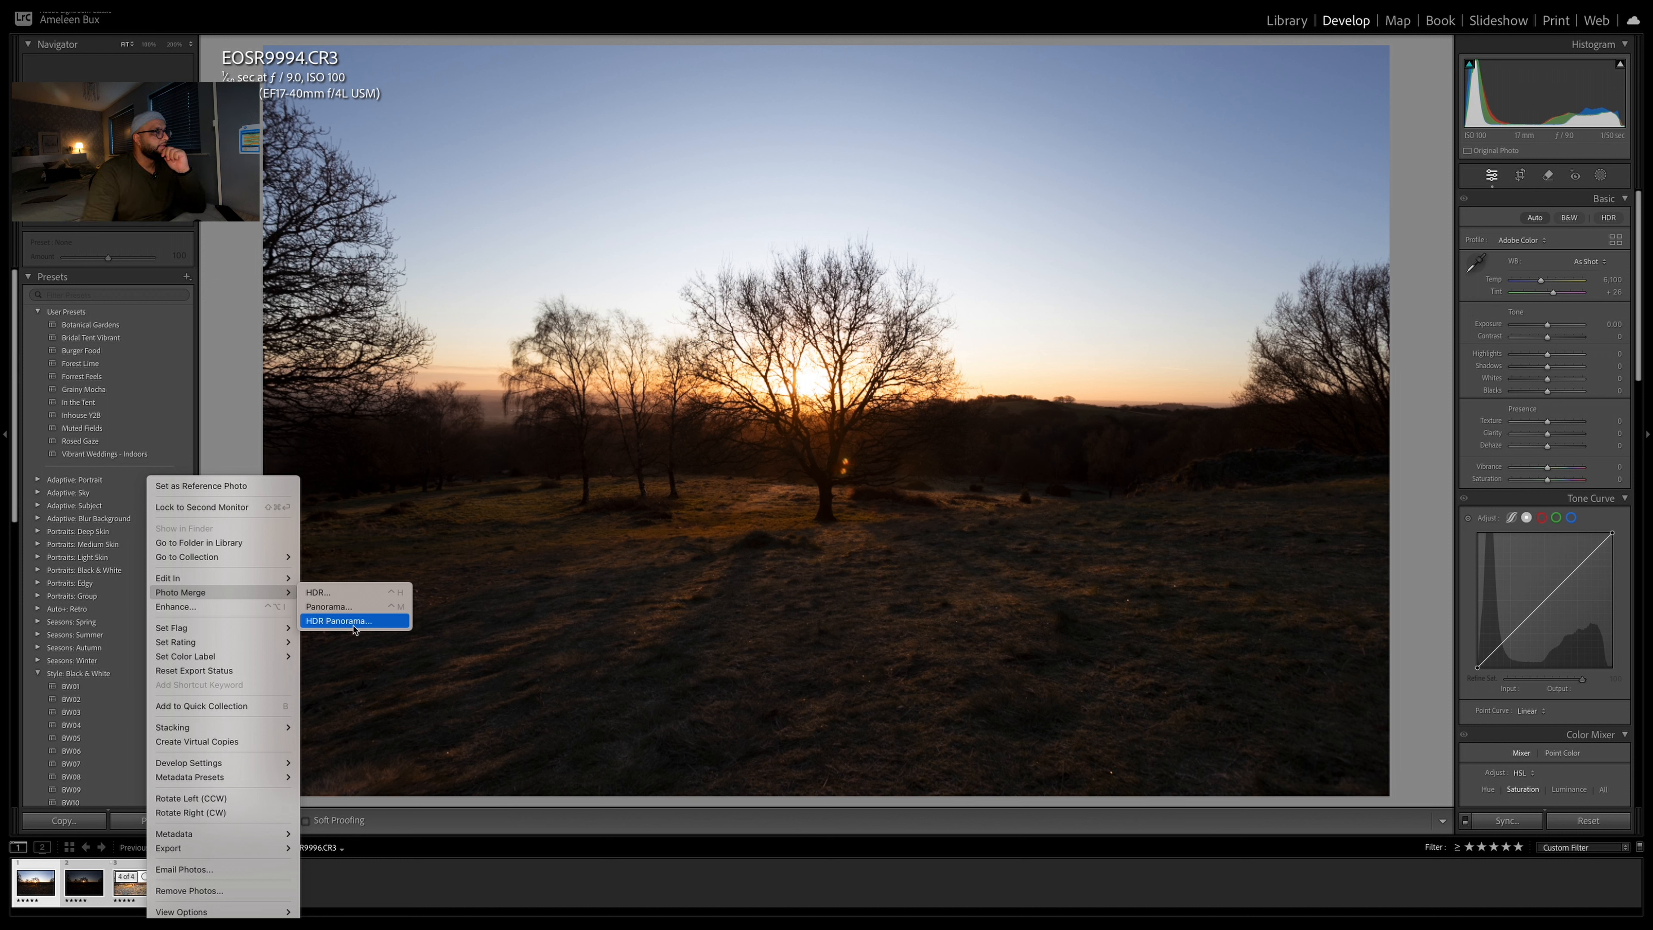
{"action": "left_click", "coordinate": [335, 592]}
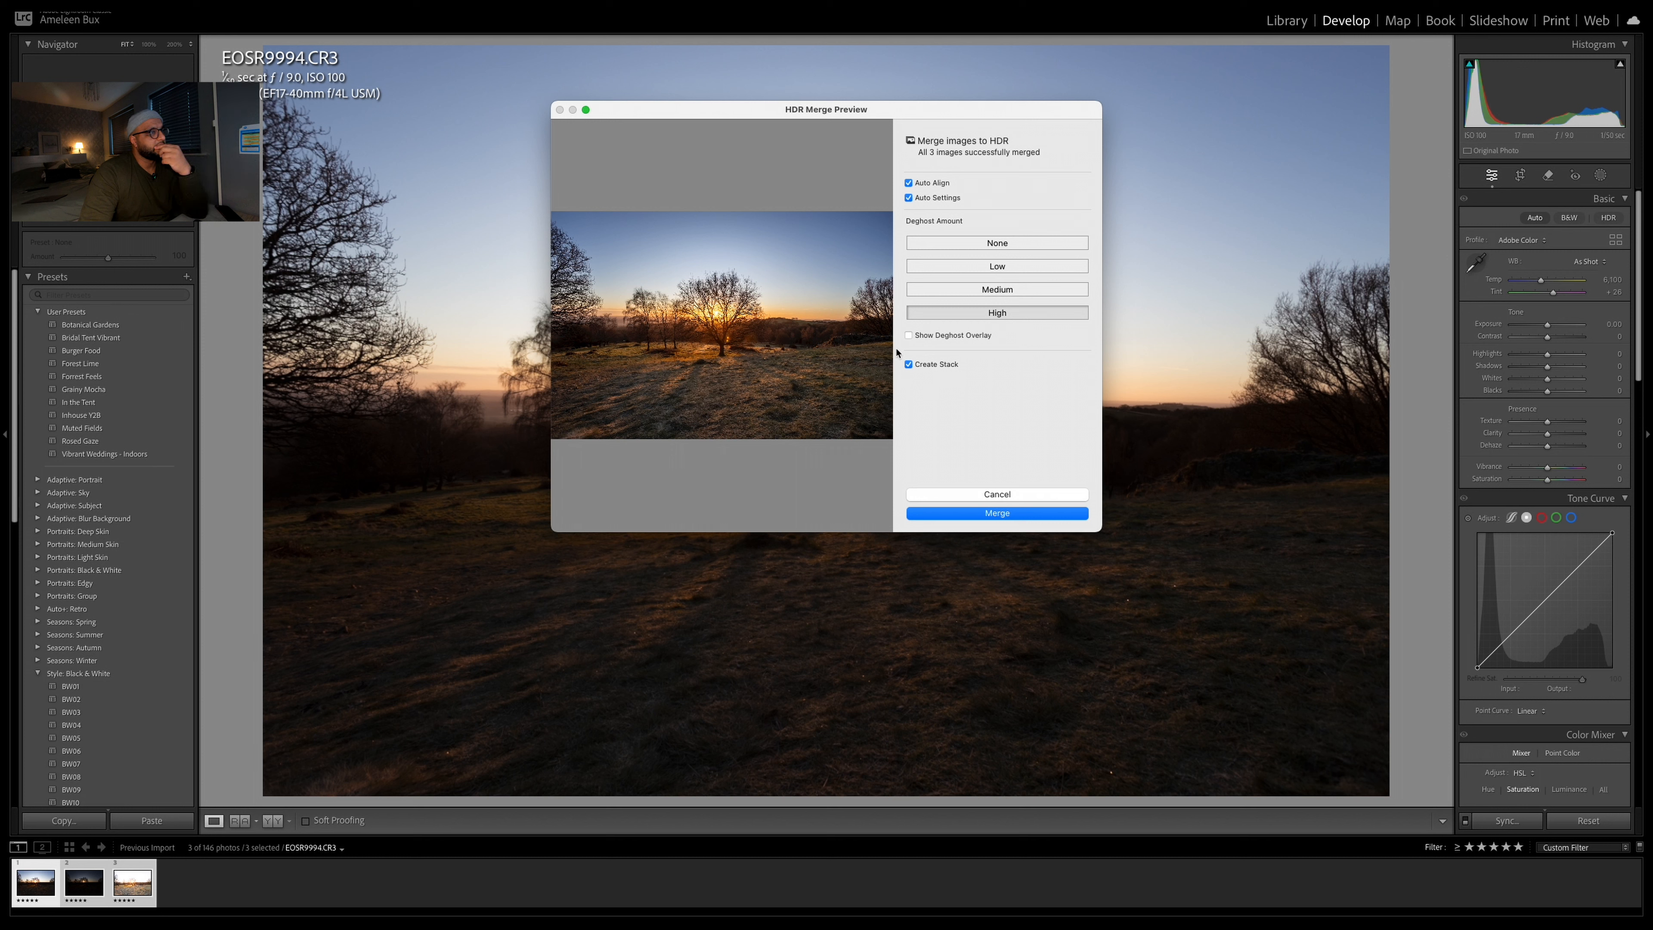
{"action": "left_click", "coordinate": [1001, 515]}
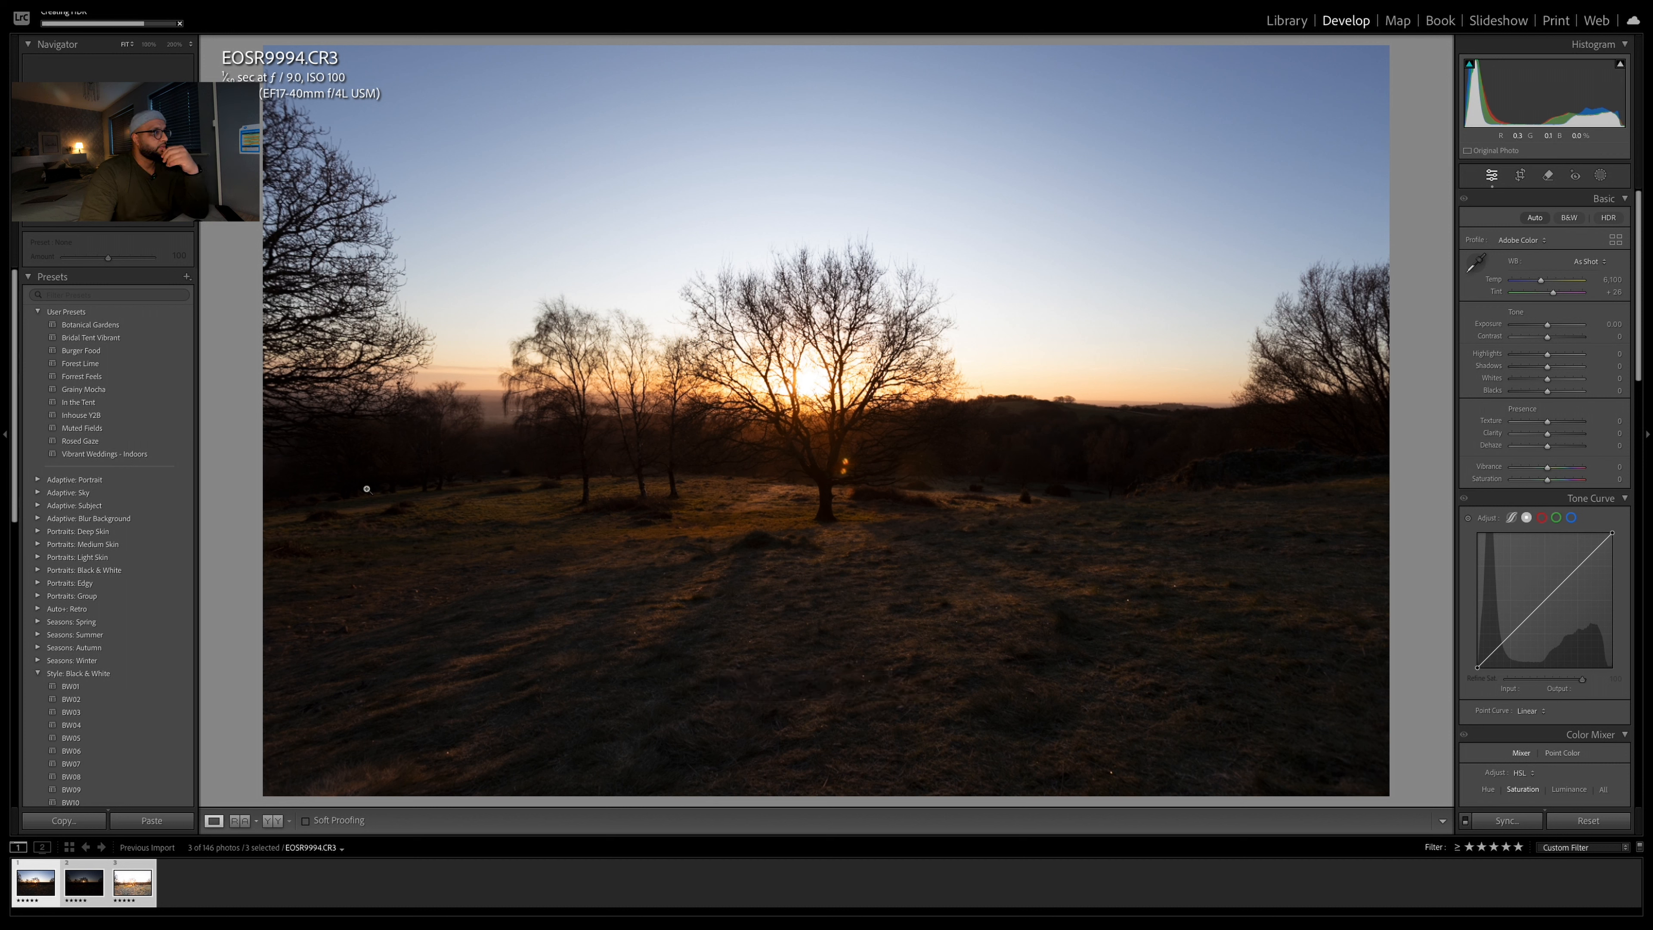
Expand the merged HDR photo's stack and view the brightest and middle source exposures for comparison
{"action": "key", "text": "super+l"}
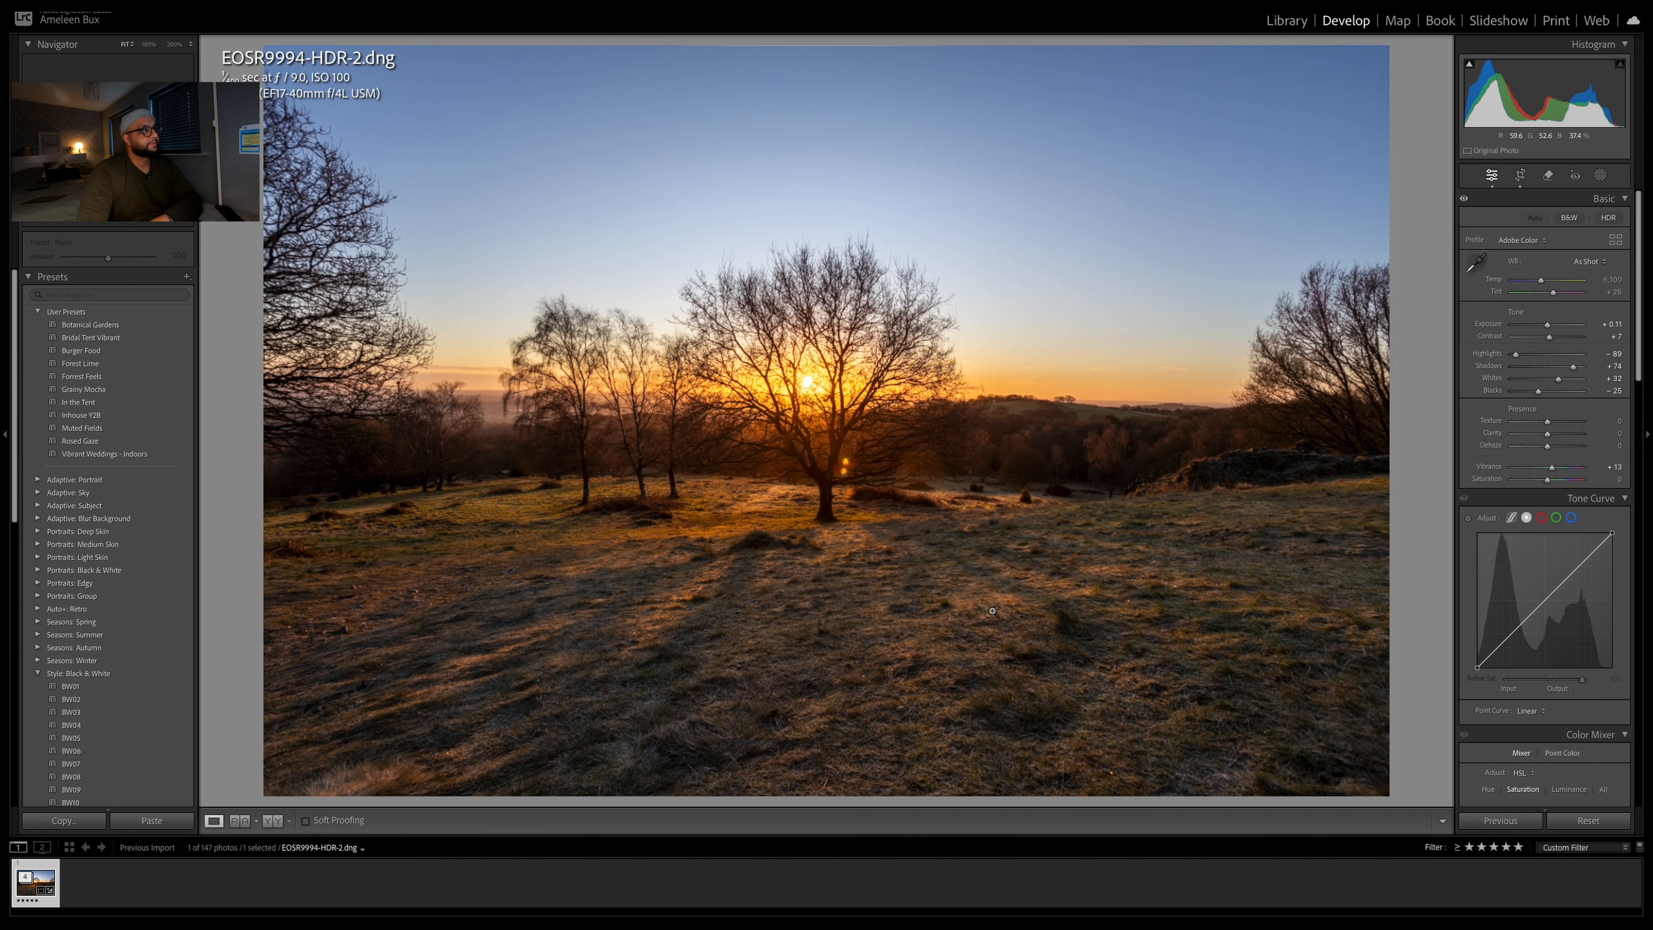
{"action": "left_click", "coordinate": [25, 877]}
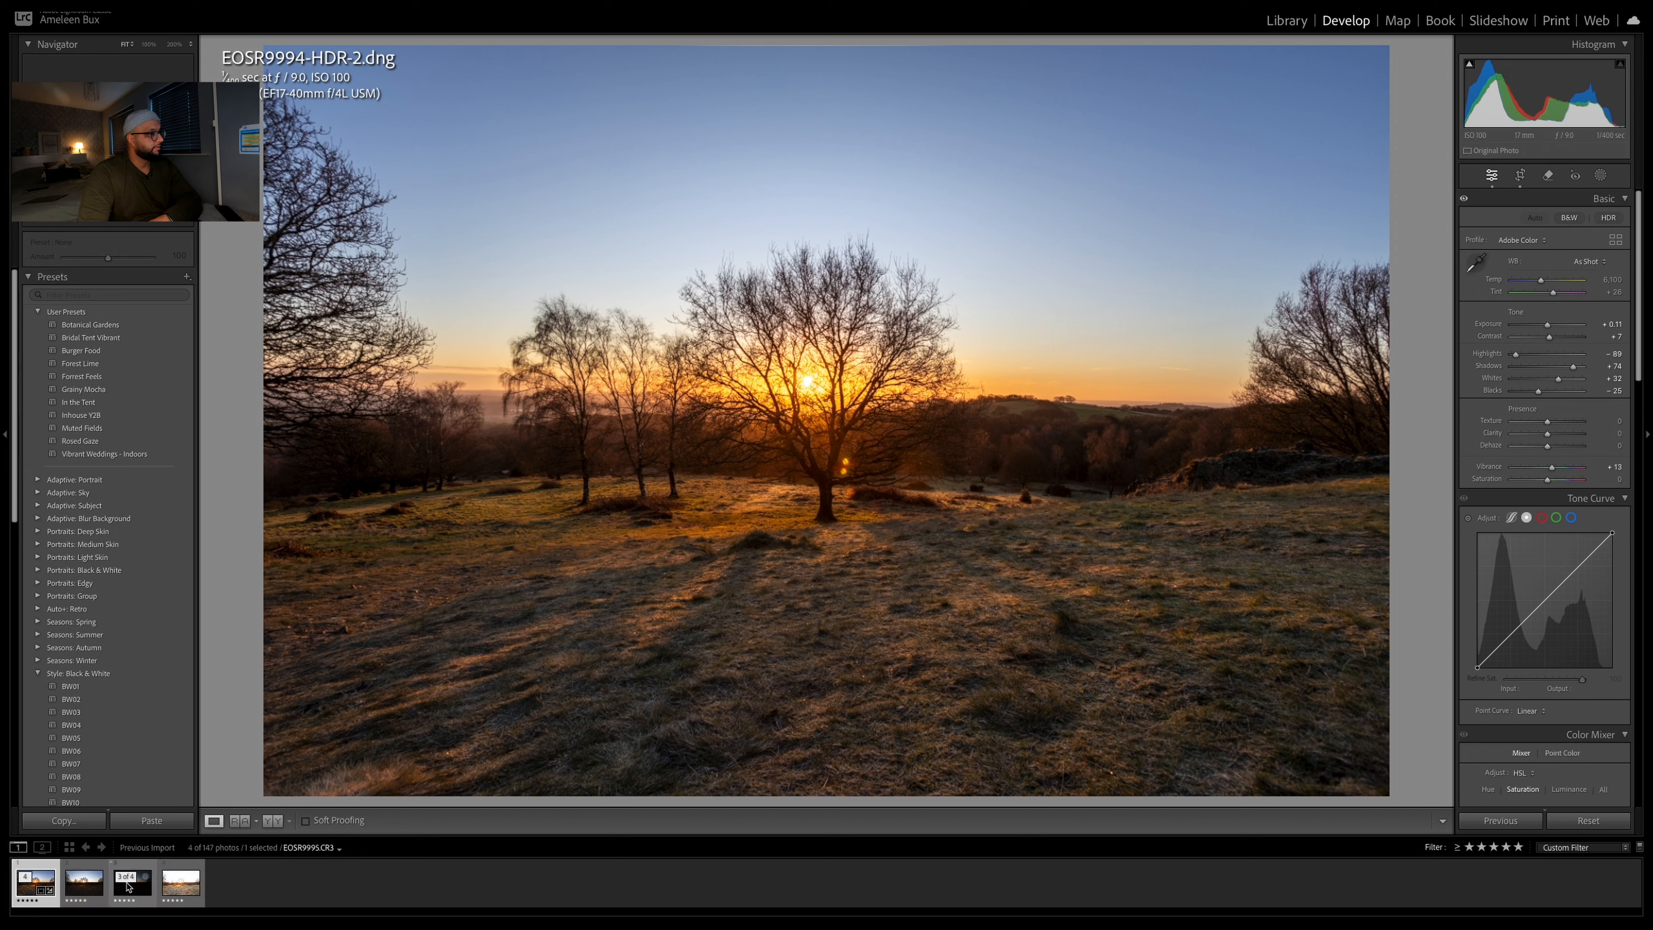
{"action": "left_click", "coordinate": [178, 884]}
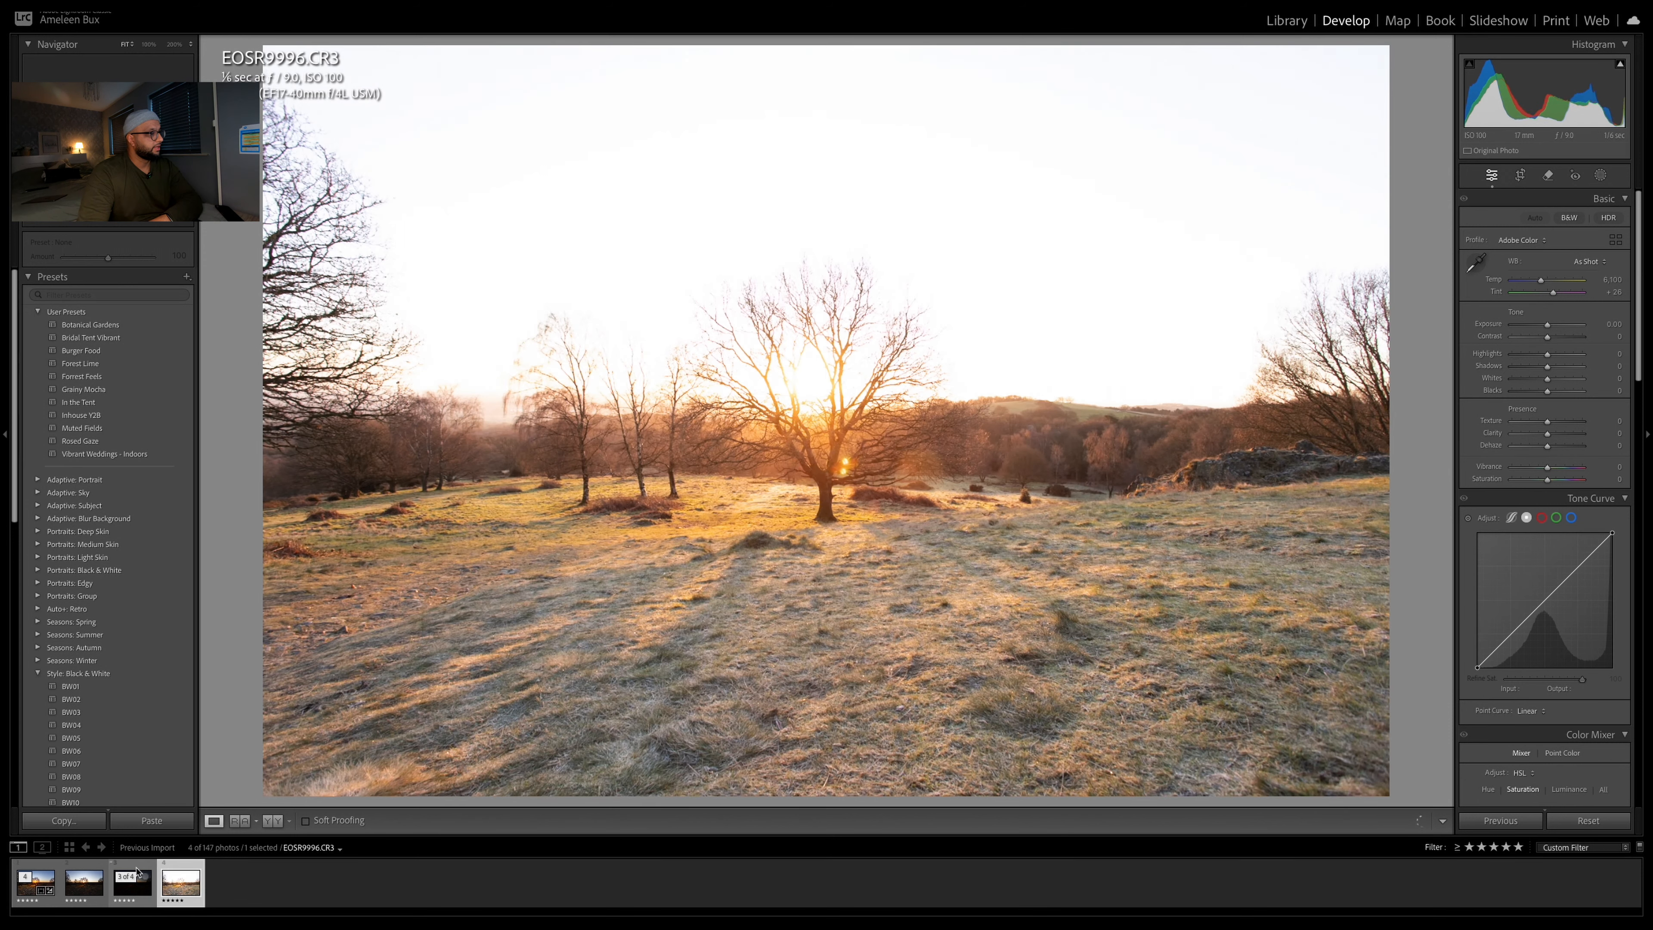
{"action": "left_click", "coordinate": [90, 874]}
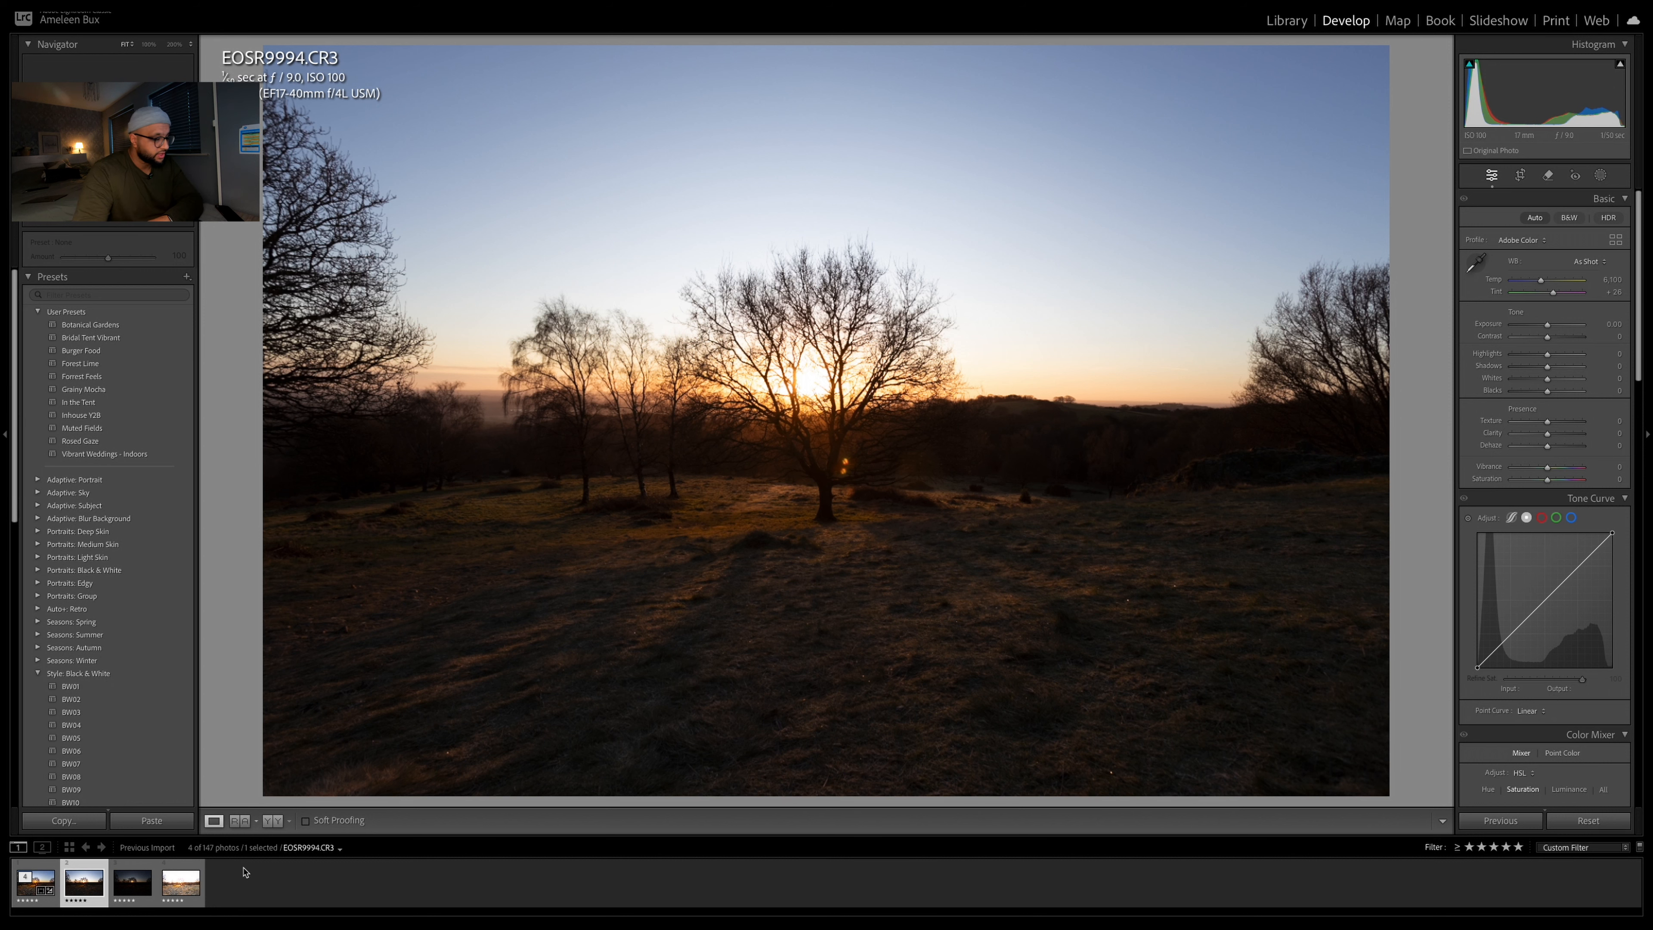
Apply the Muted Fields user preset to the merged photo EOSR9994-HDR-2.dng
{"action": "key", "text": "Left"}
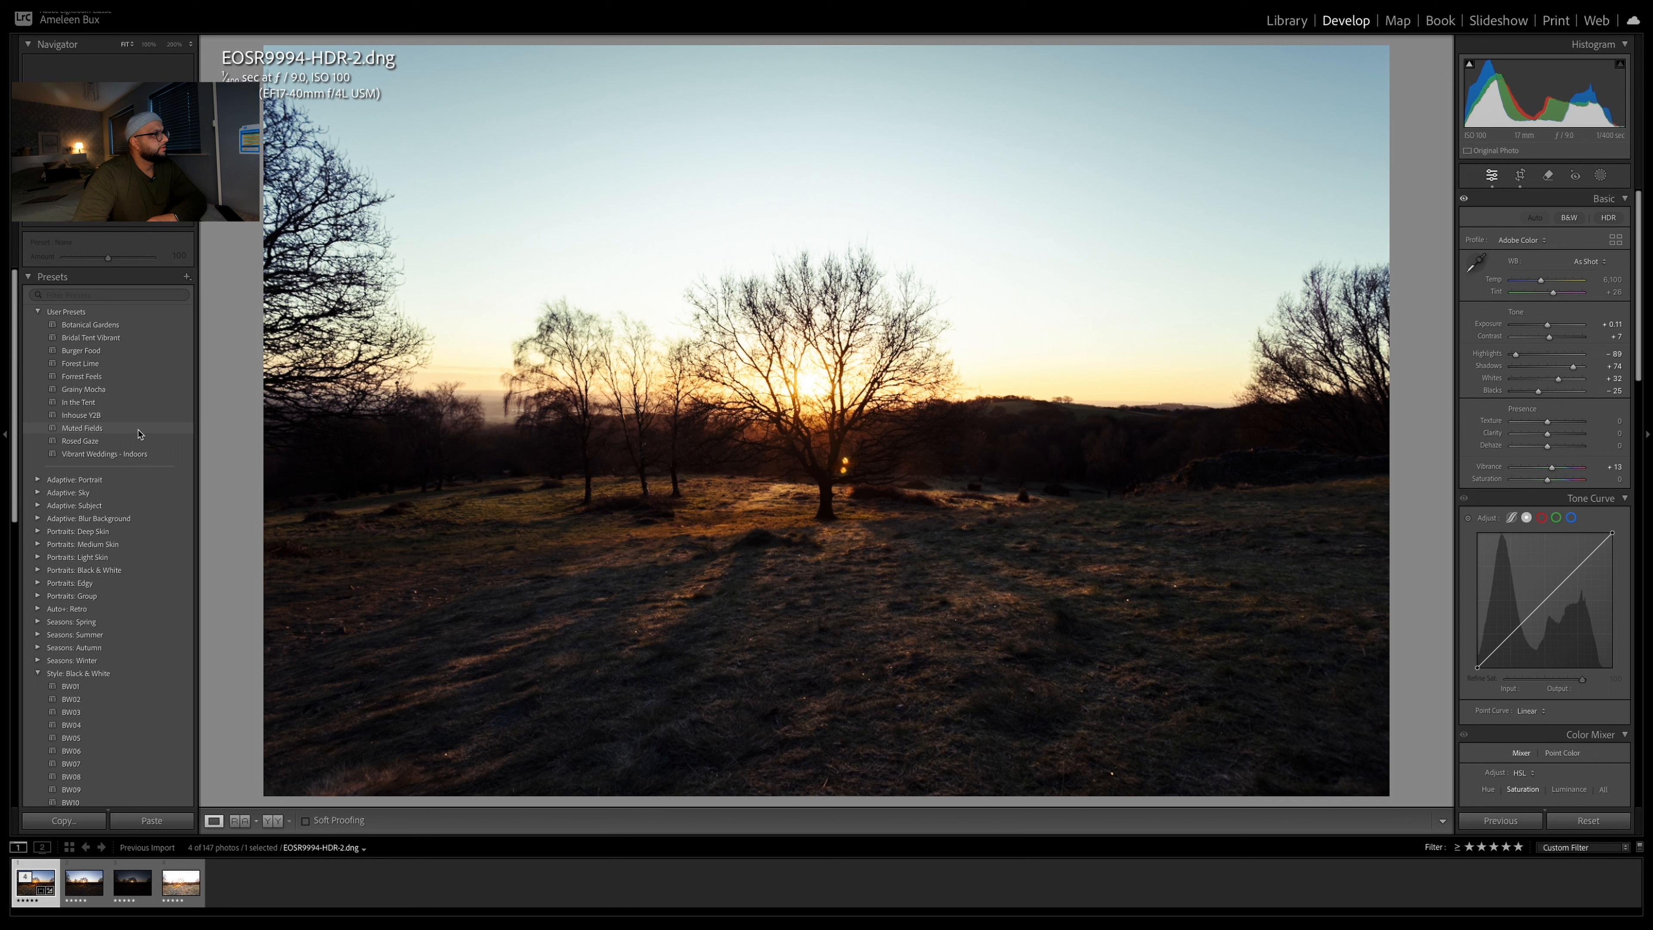
{"action": "left_click", "coordinate": [138, 431]}
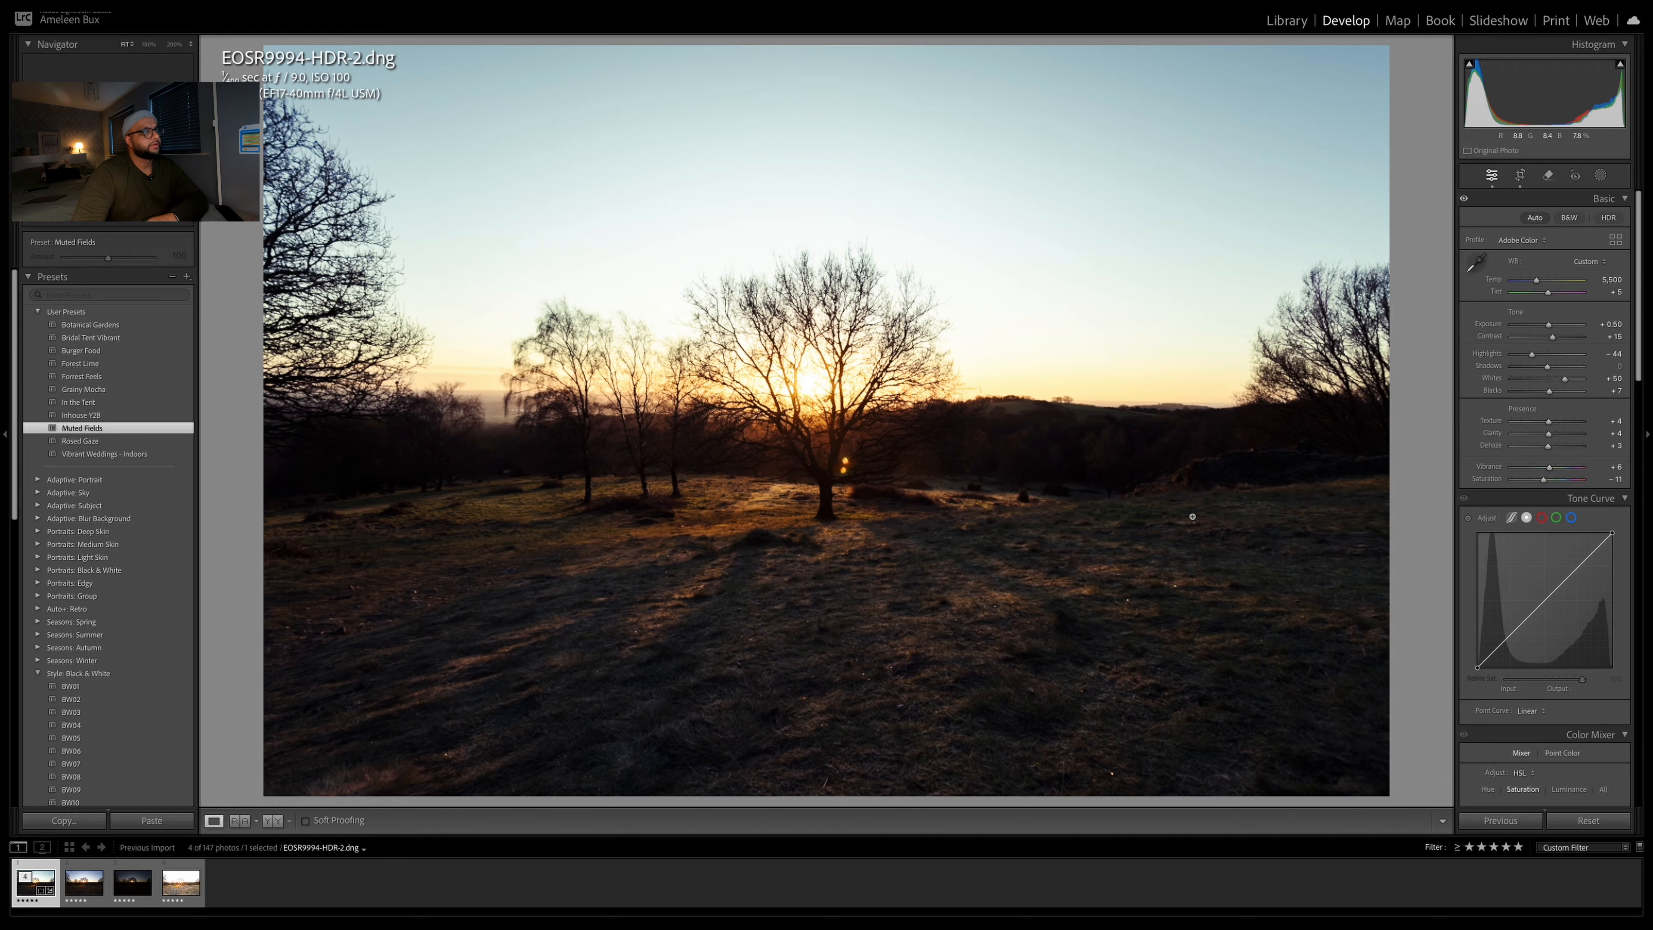
Examine the two lens flare spots beside the central tree's trunk at close range
{"action": "left_click", "coordinate": [814, 442]}
{"action": "left_click", "coordinate": [869, 489]}
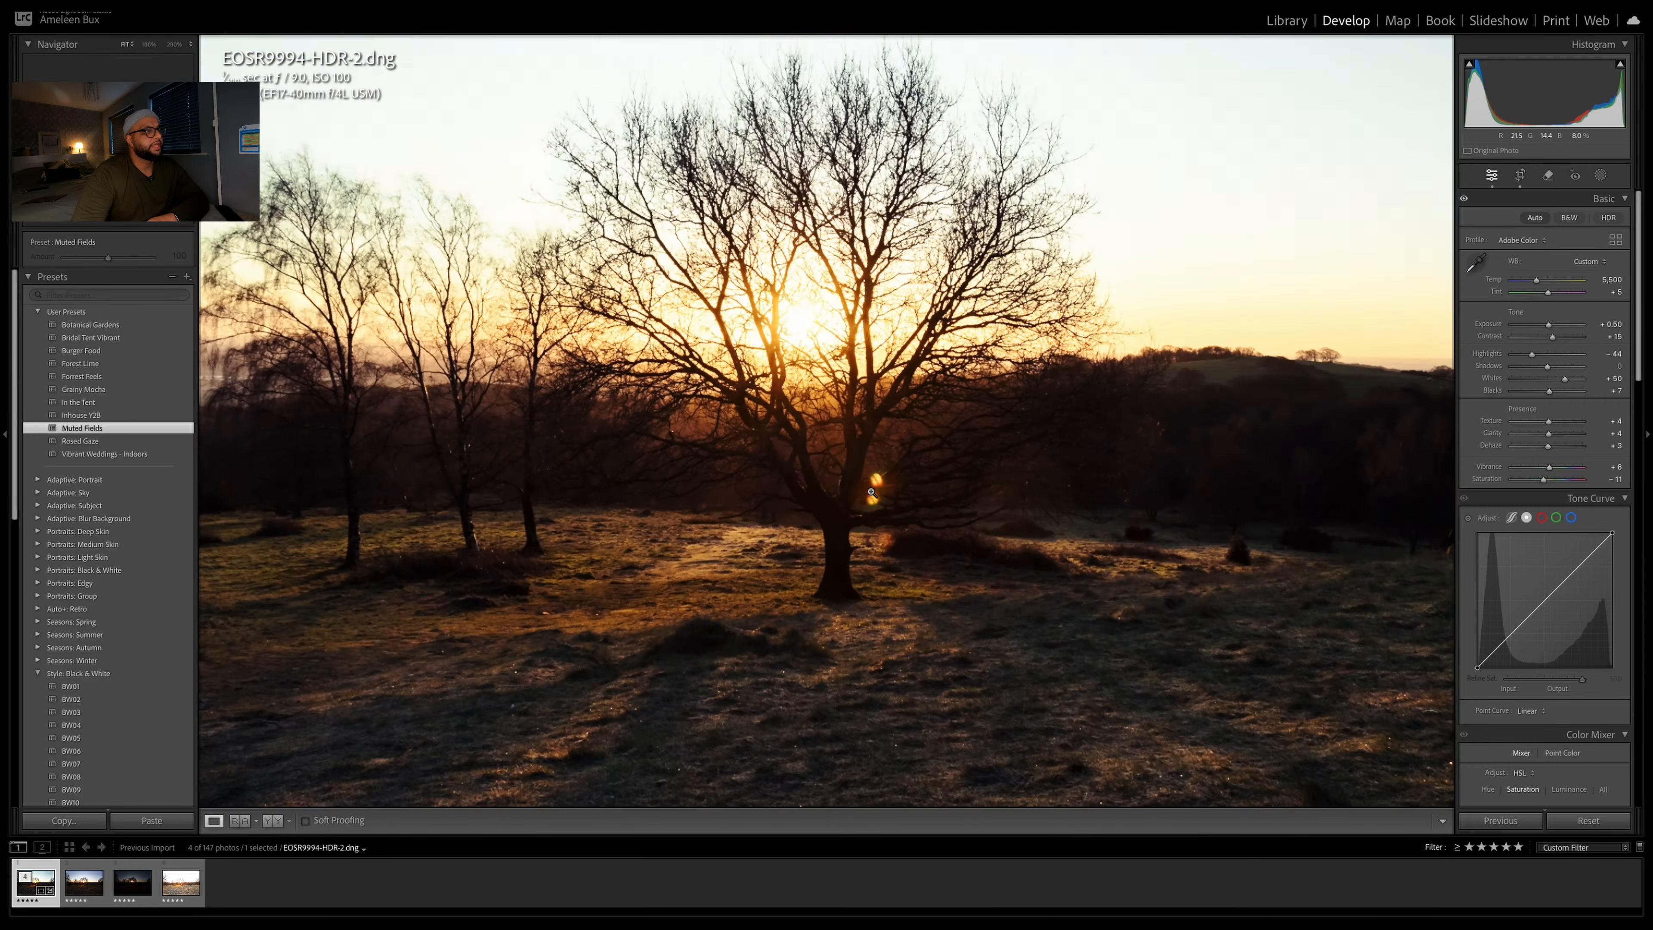
{"action": "left_click", "coordinate": [871, 492]}
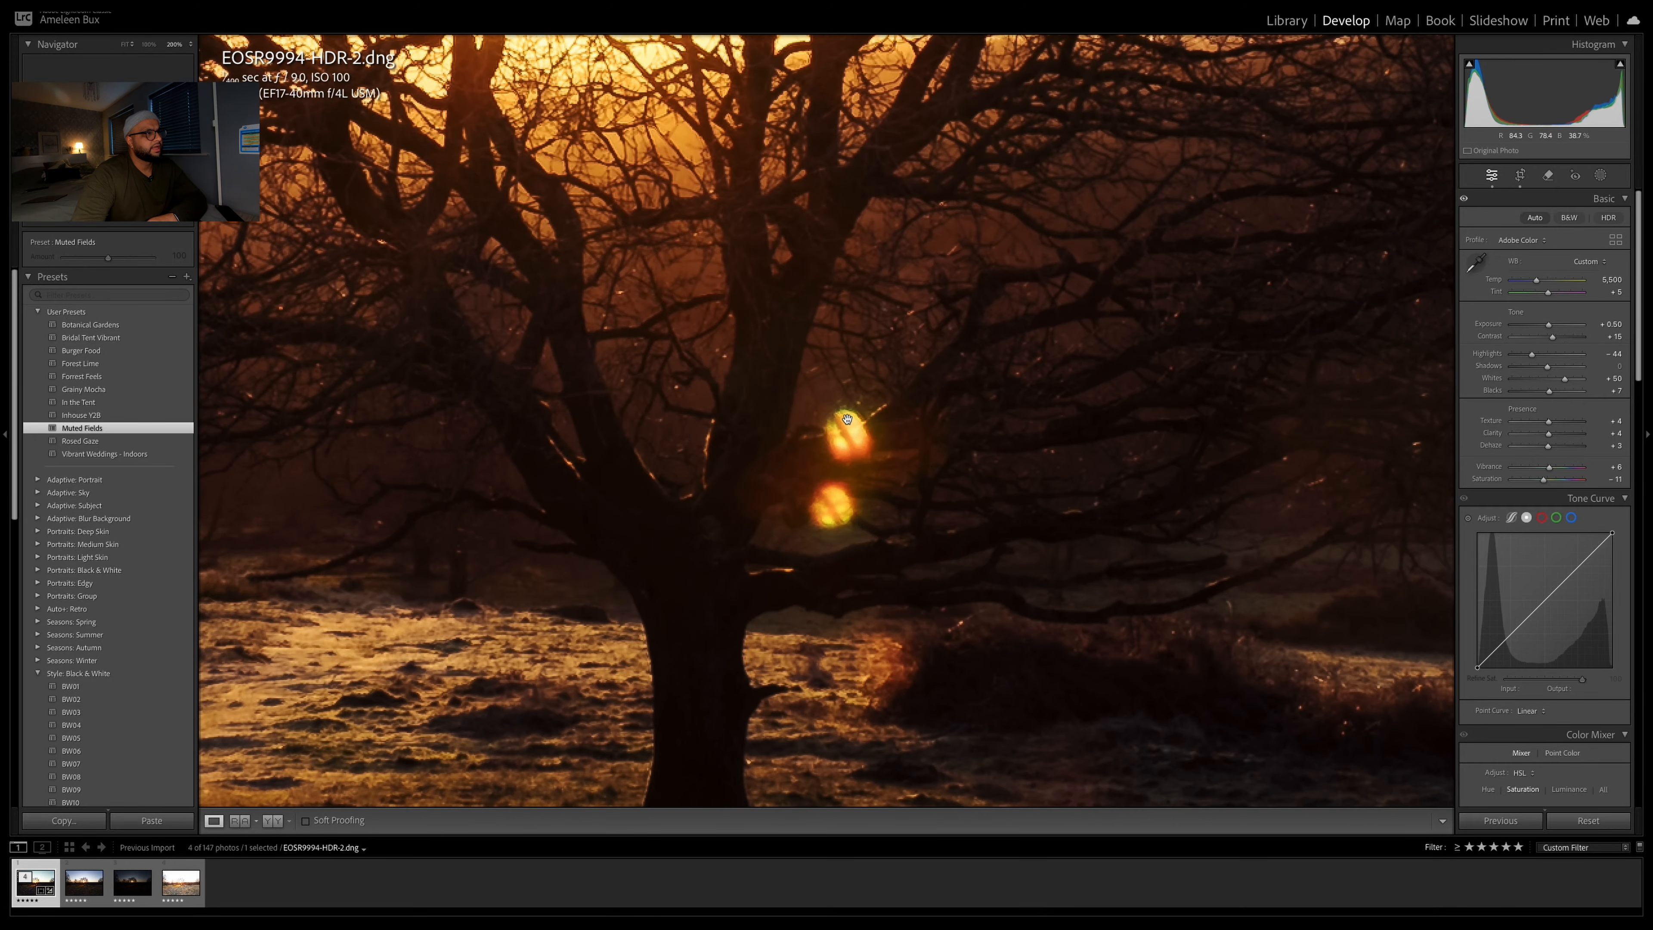
{"action": "left_click", "coordinate": [844, 433]}
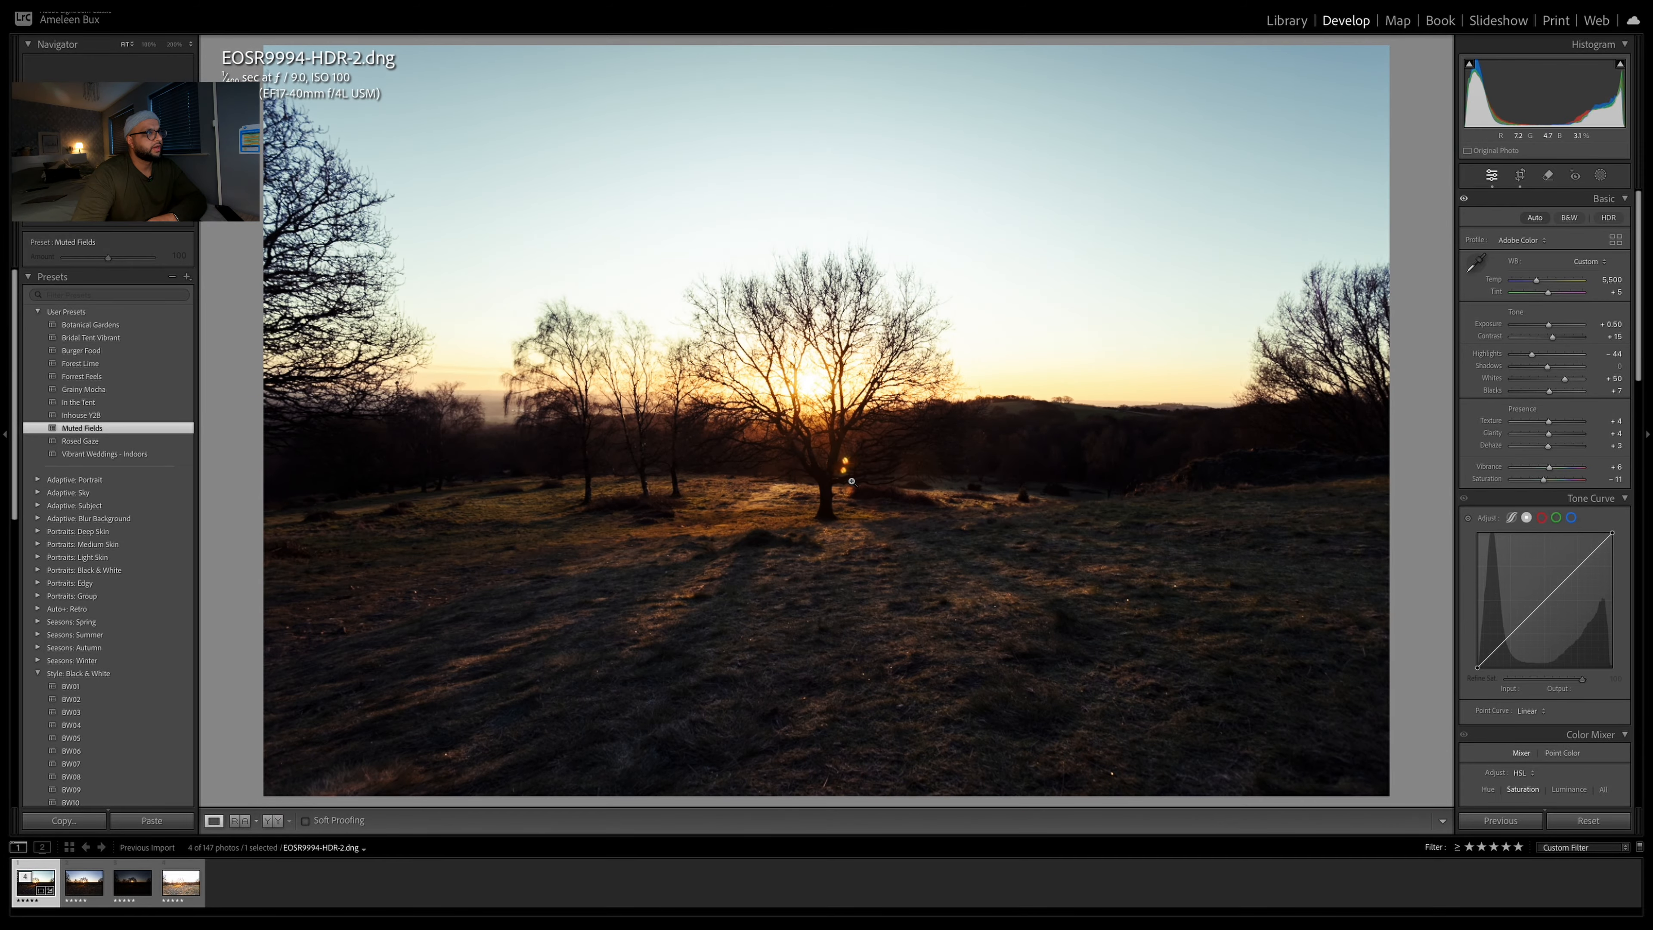
{"action": "left_click", "coordinate": [850, 467]}
{"action": "left_click", "coordinate": [854, 459]}
{"action": "left_click", "coordinate": [795, 468]}
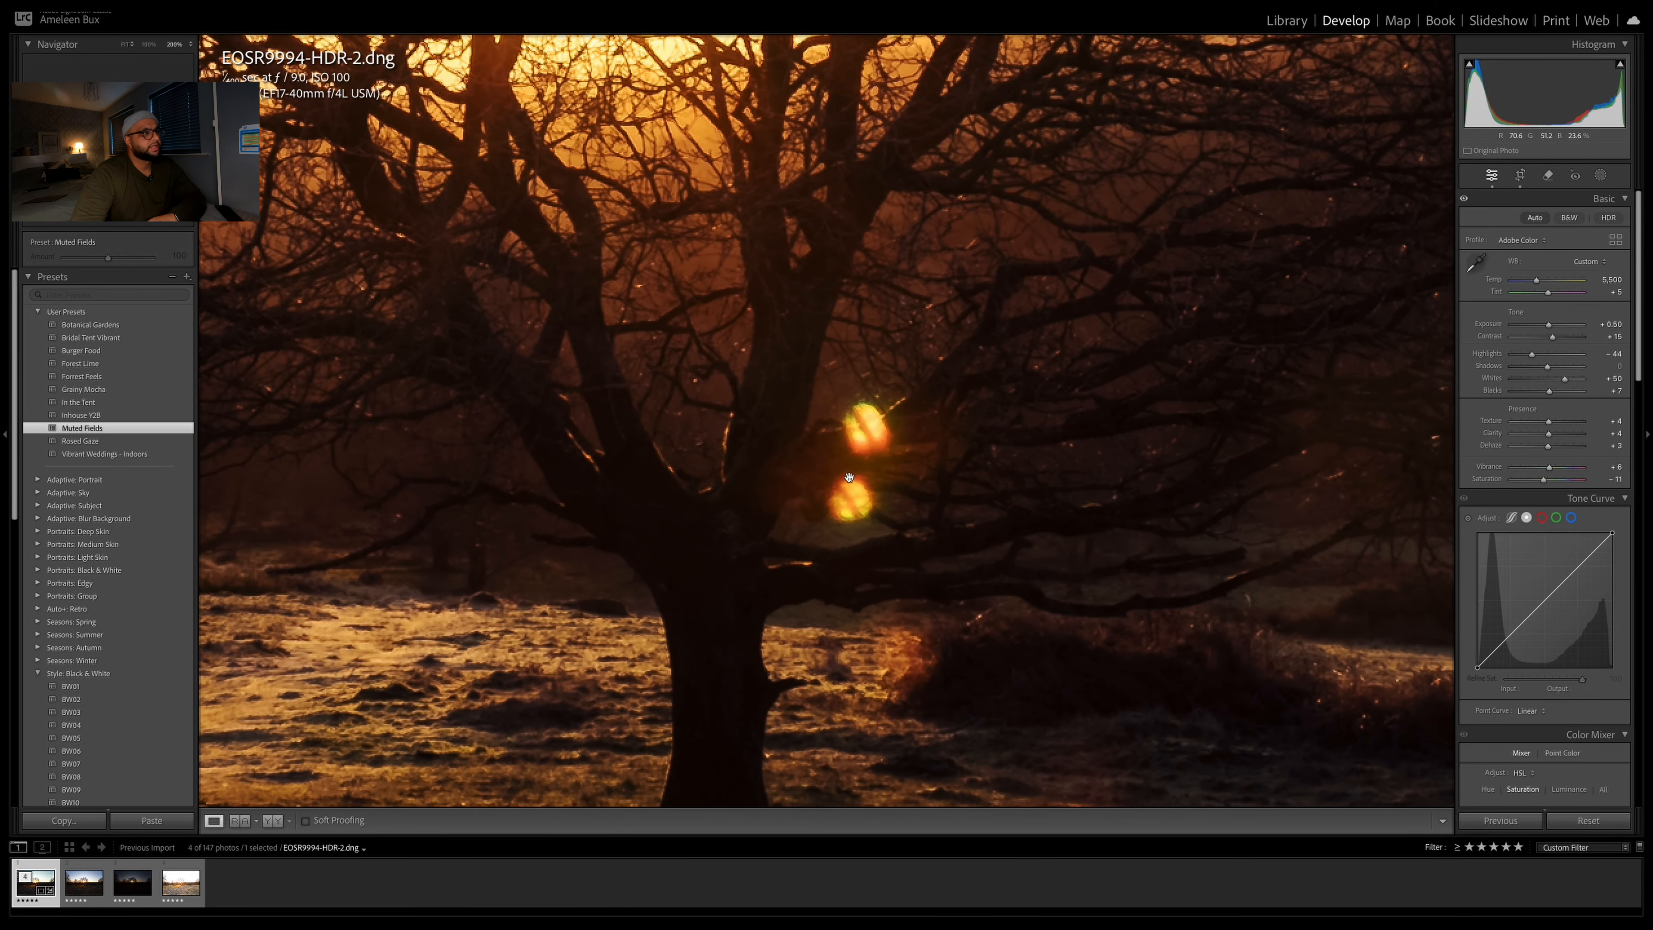
Try to remove both lens flare spots beside the trunk with the generative AI Remove tool
{"action": "left_click", "coordinate": [1549, 174]}
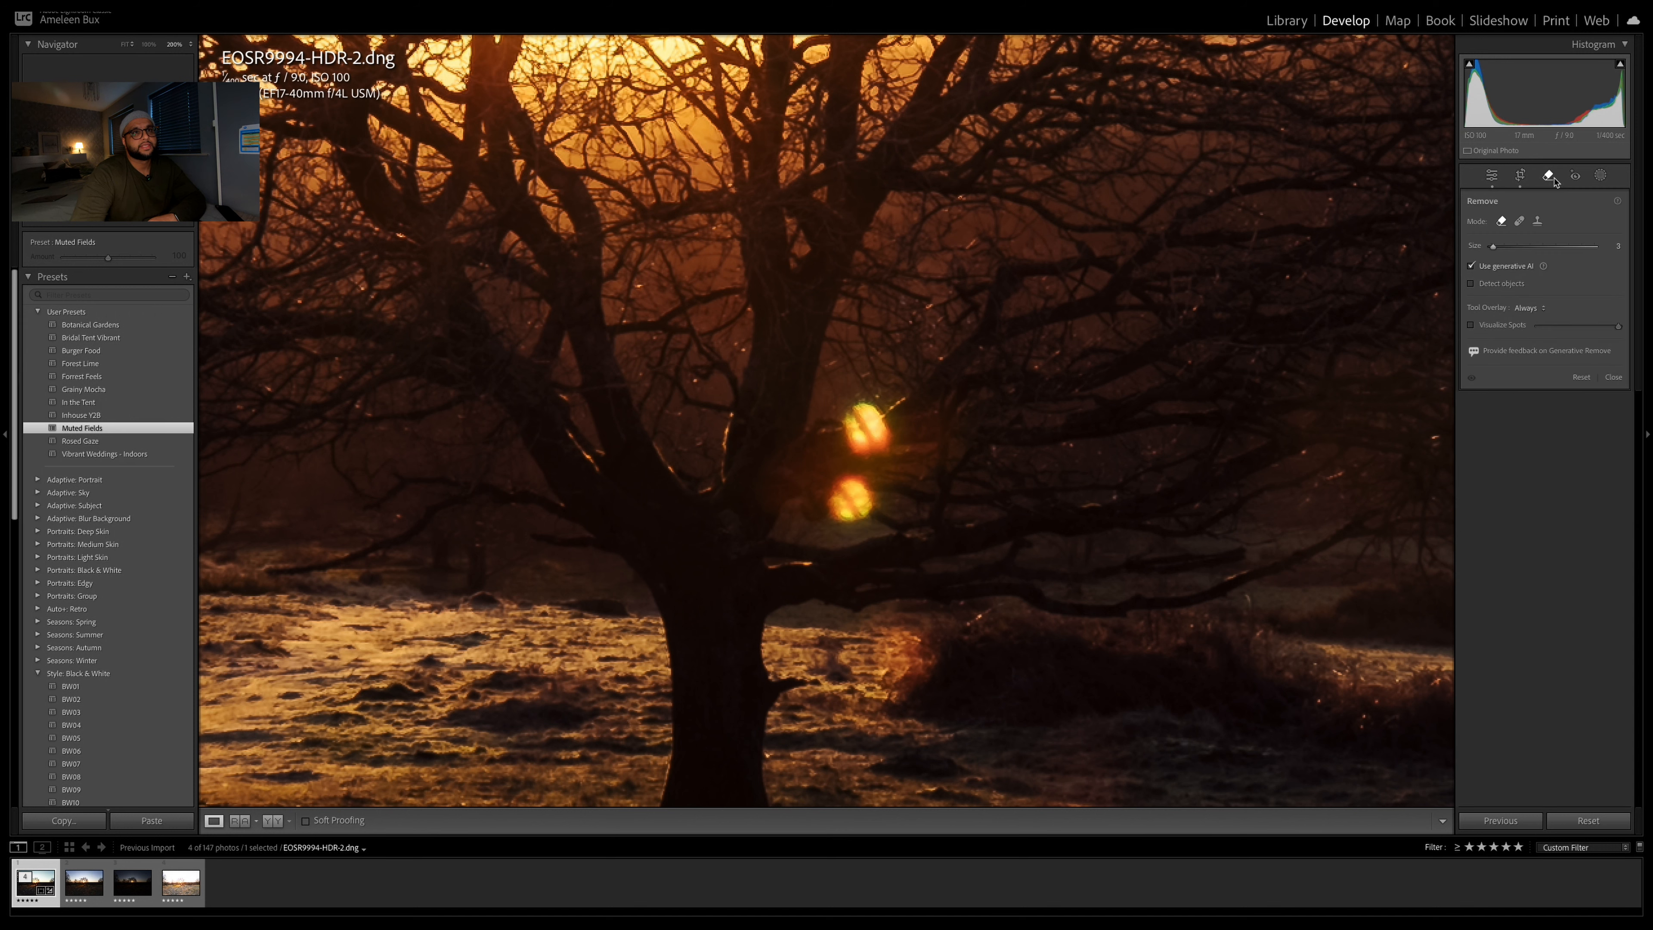
{"action": "scroll", "coordinate": [858, 432], "scroll_direction": "up", "scroll_amount": 8}
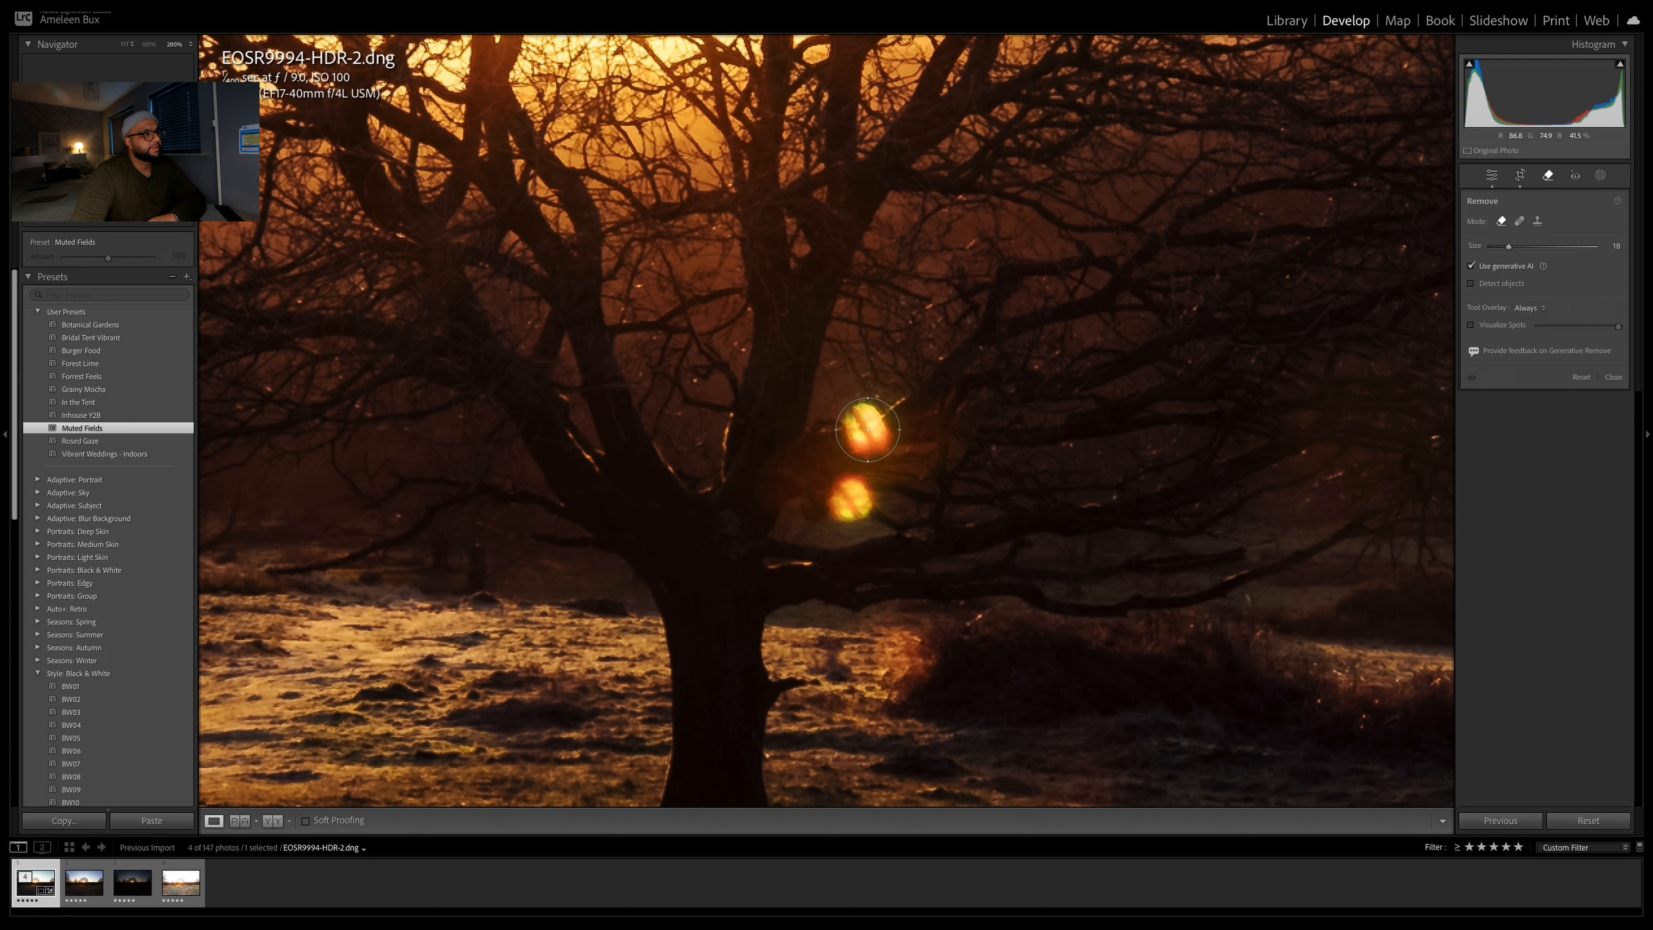
{"action": "left_click", "coordinate": [868, 430]}
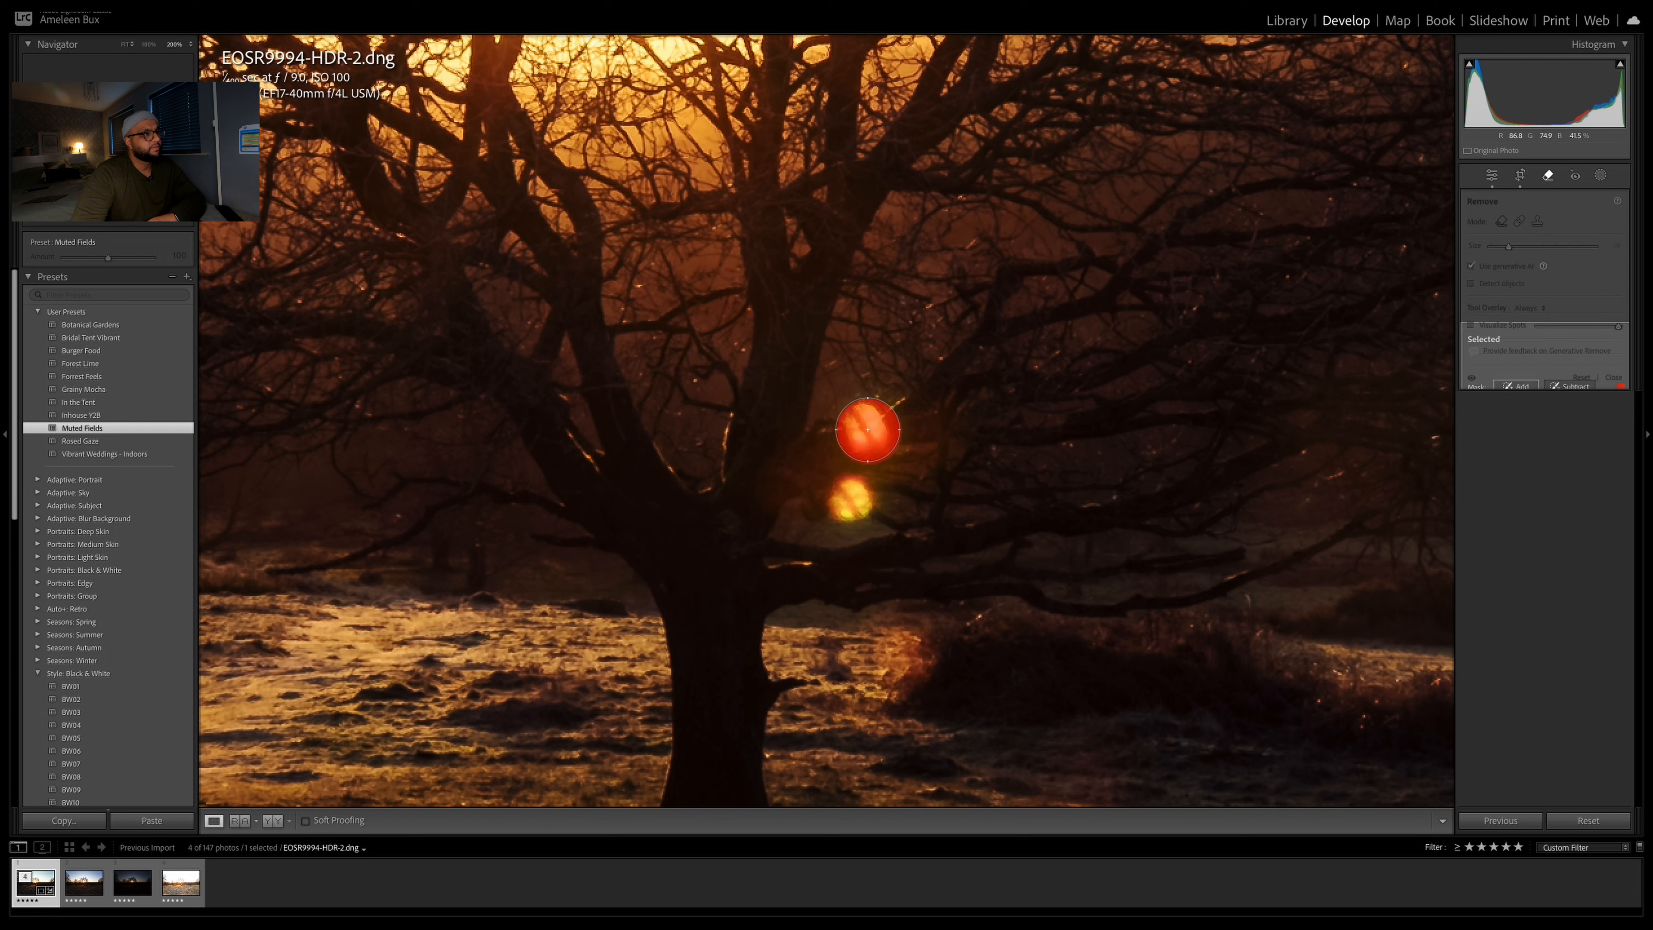
{"action": "scroll", "coordinate": [849, 500], "scroll_direction": "down", "scroll_amount": 3}
{"action": "left_click", "coordinate": [849, 501]}
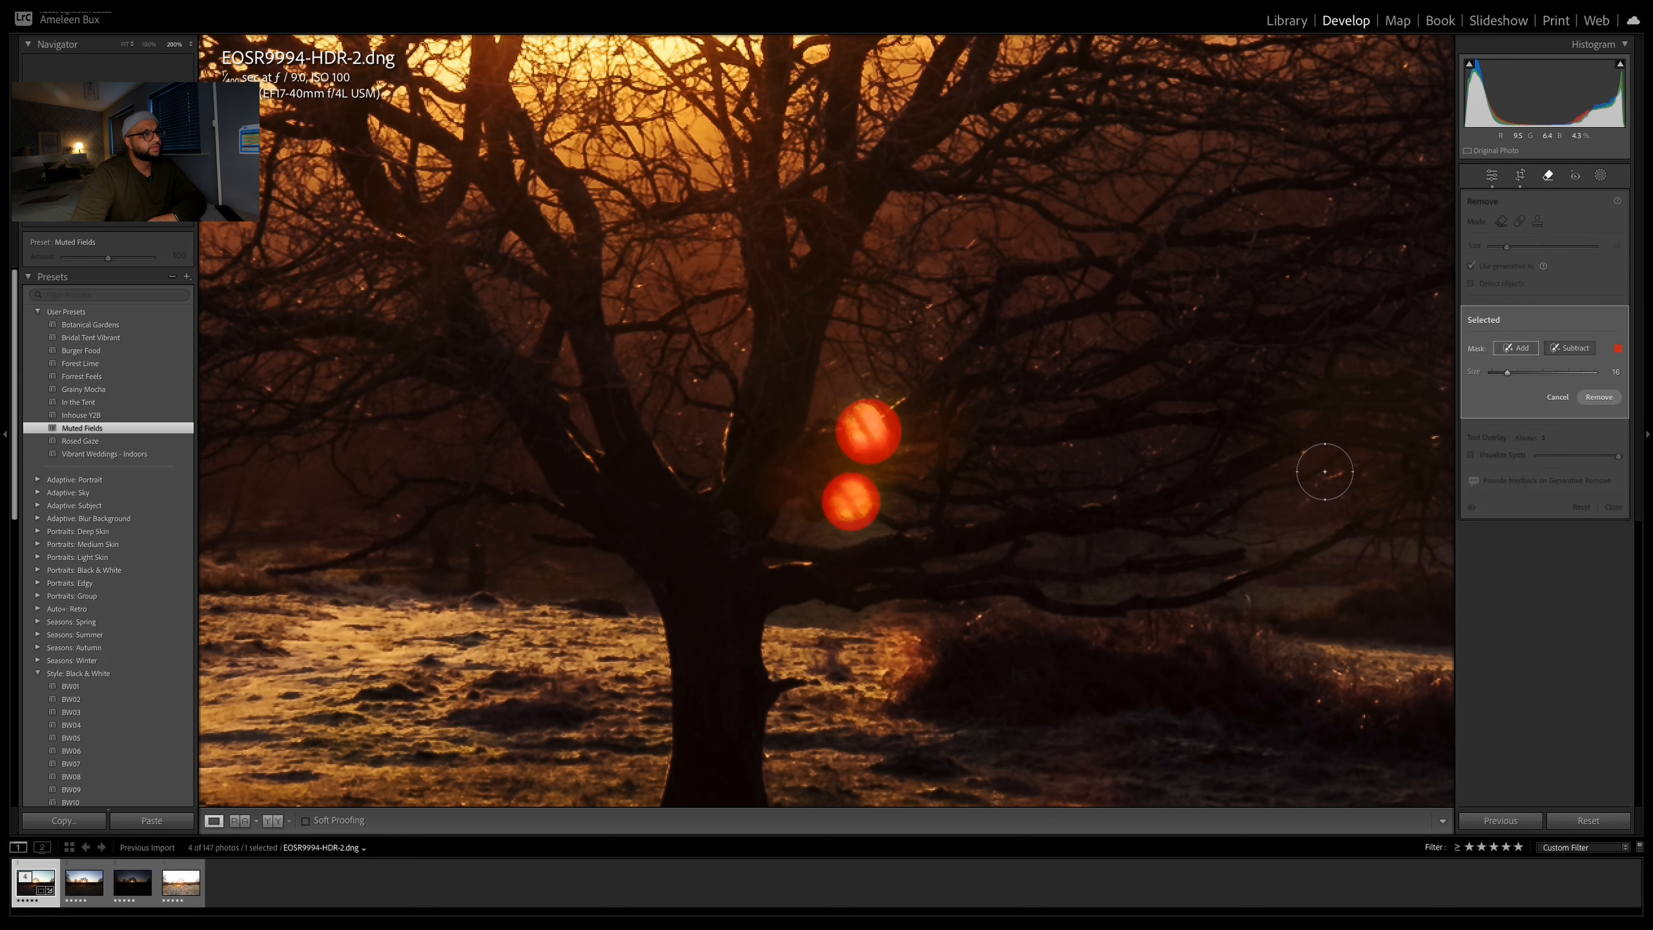
{"action": "left_click", "coordinate": [1600, 398]}
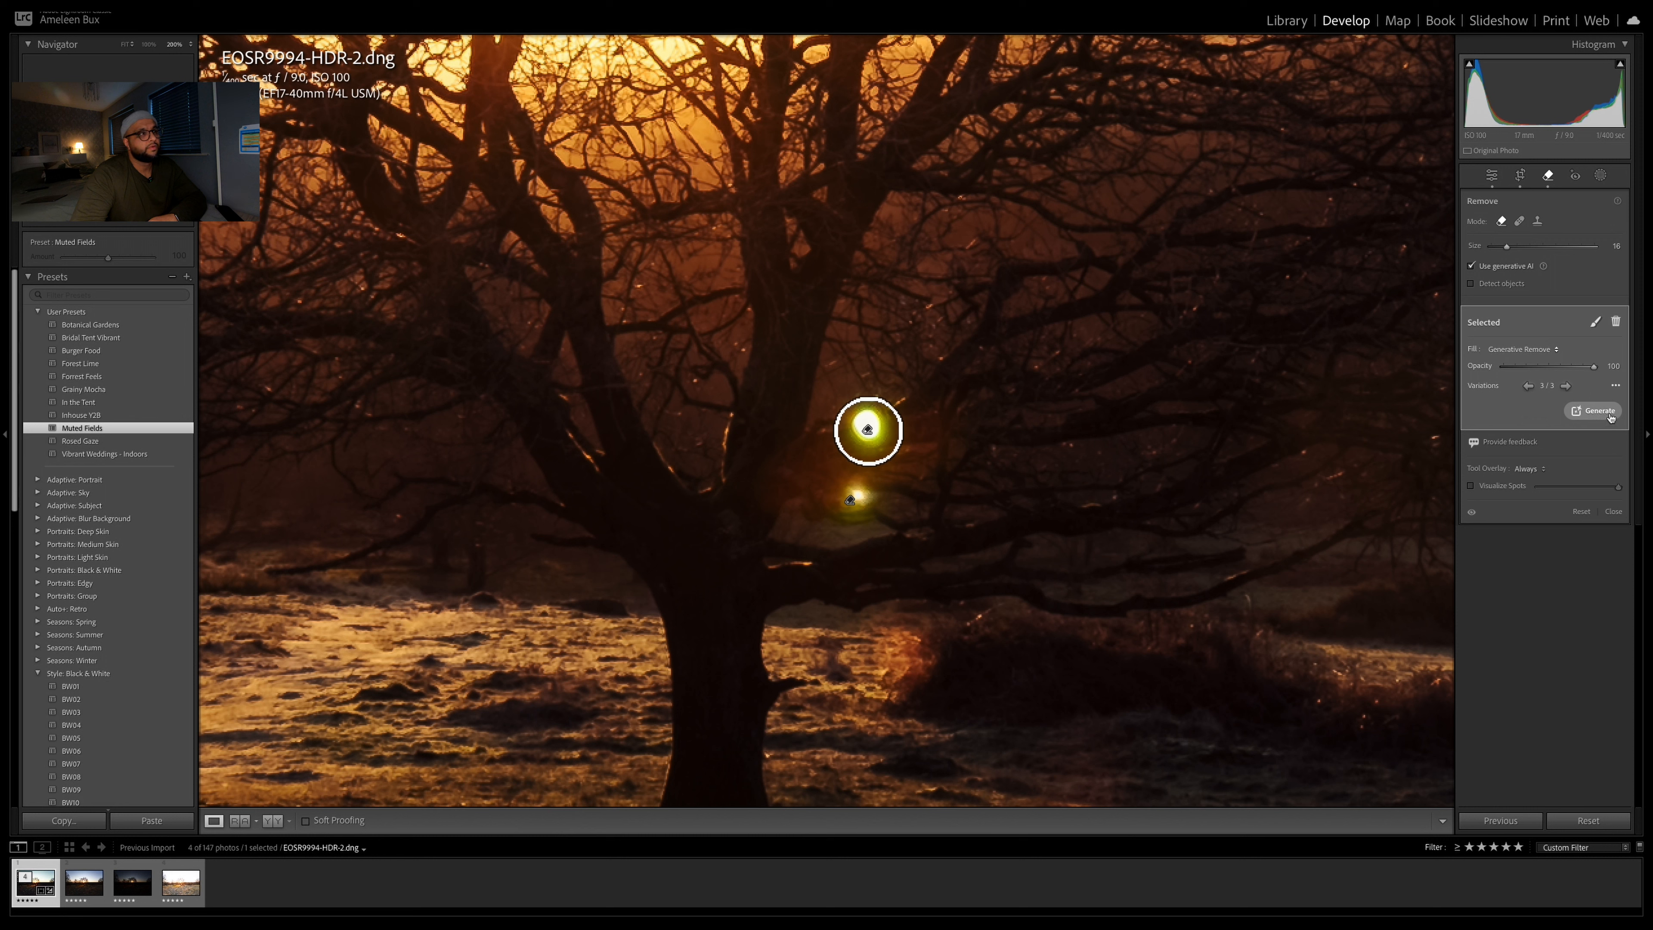
Discard the generative removal and heal the lower lens flare spot with the Heal tool
{"action": "left_click", "coordinate": [1519, 221]}
{"action": "left_click", "coordinate": [868, 430]}
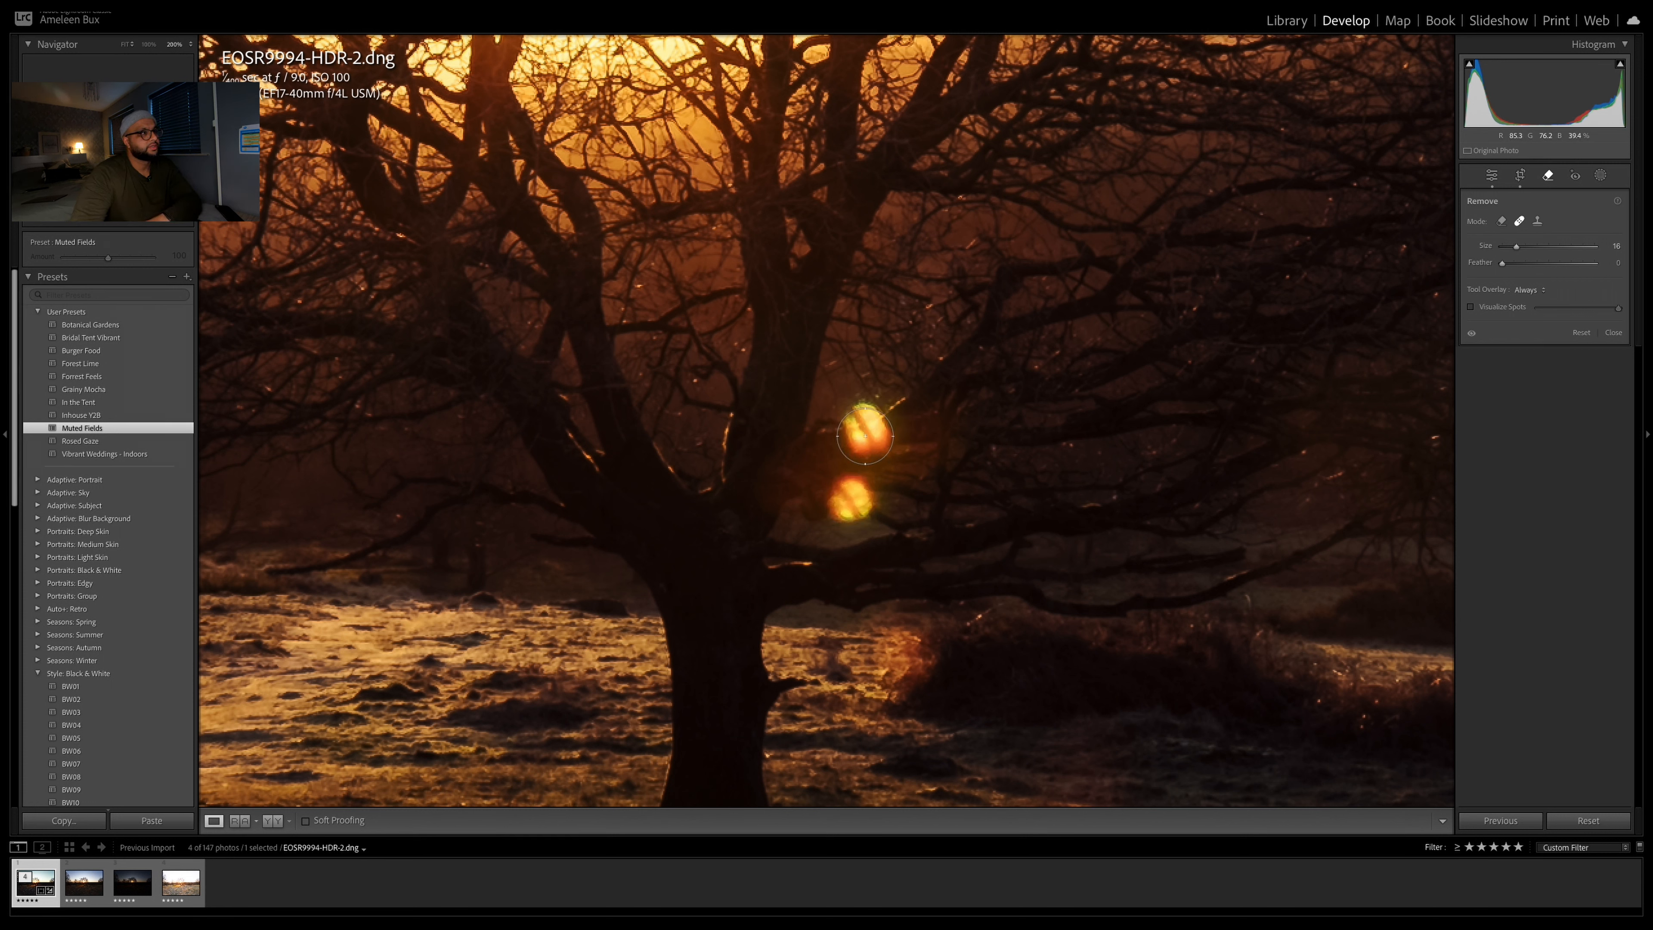
{"action": "left_click", "coordinate": [851, 499]}
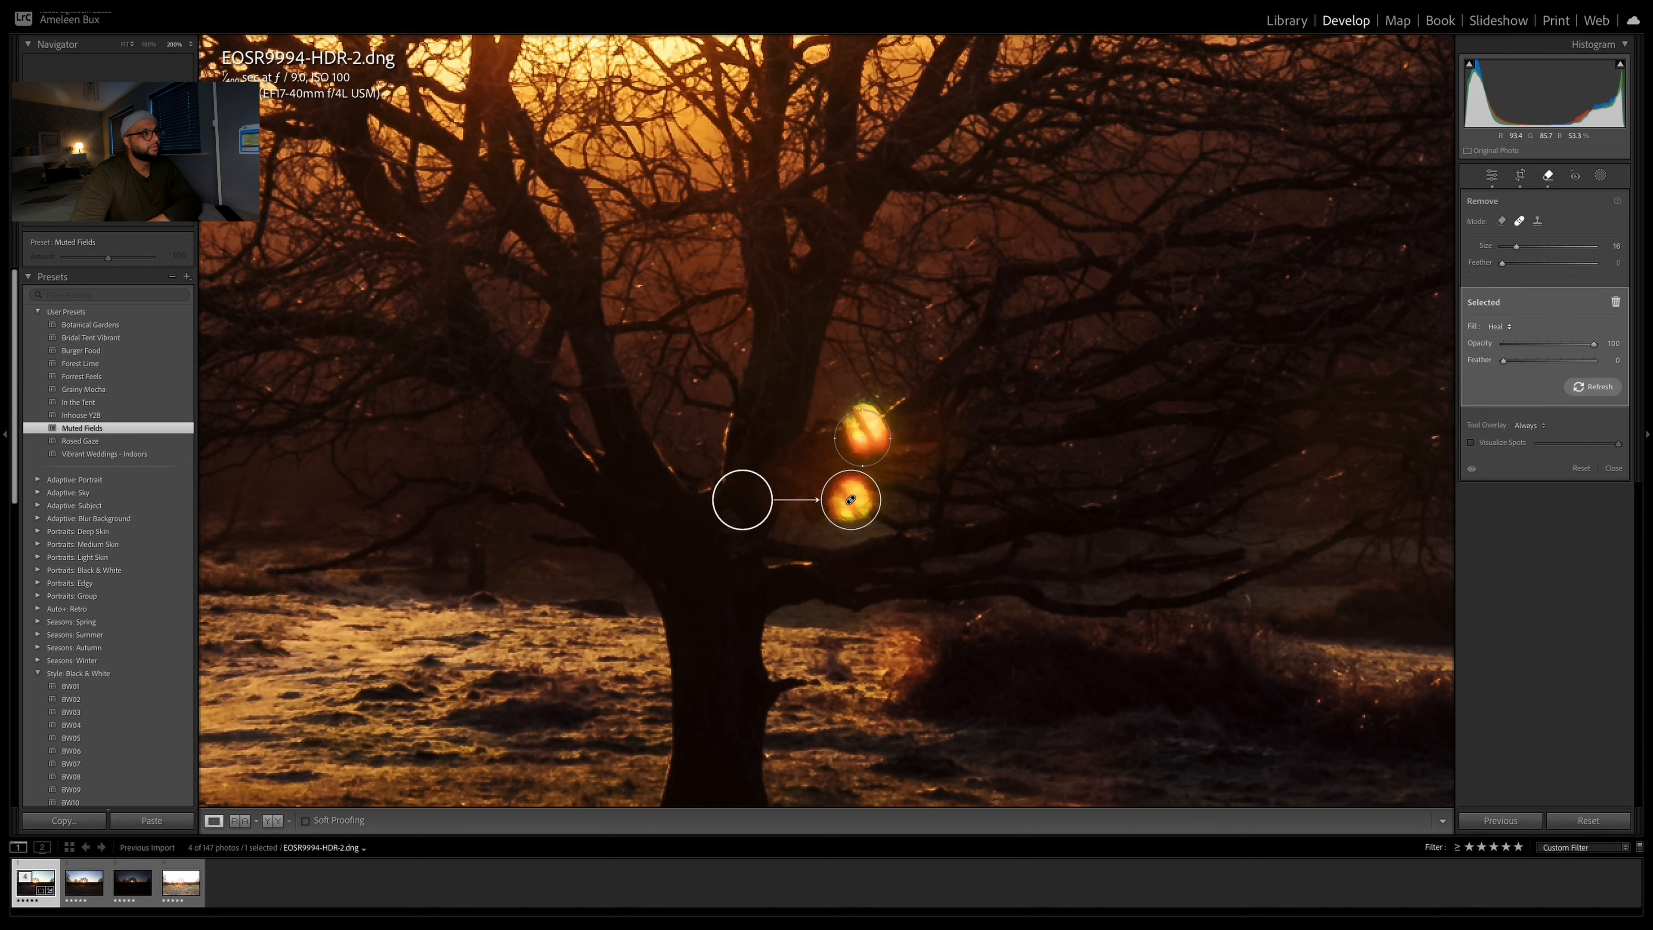
Try to heal the upper flare spot using a source among the branches right of the trunk, and delete that heal
{"action": "left_click", "coordinate": [864, 431]}
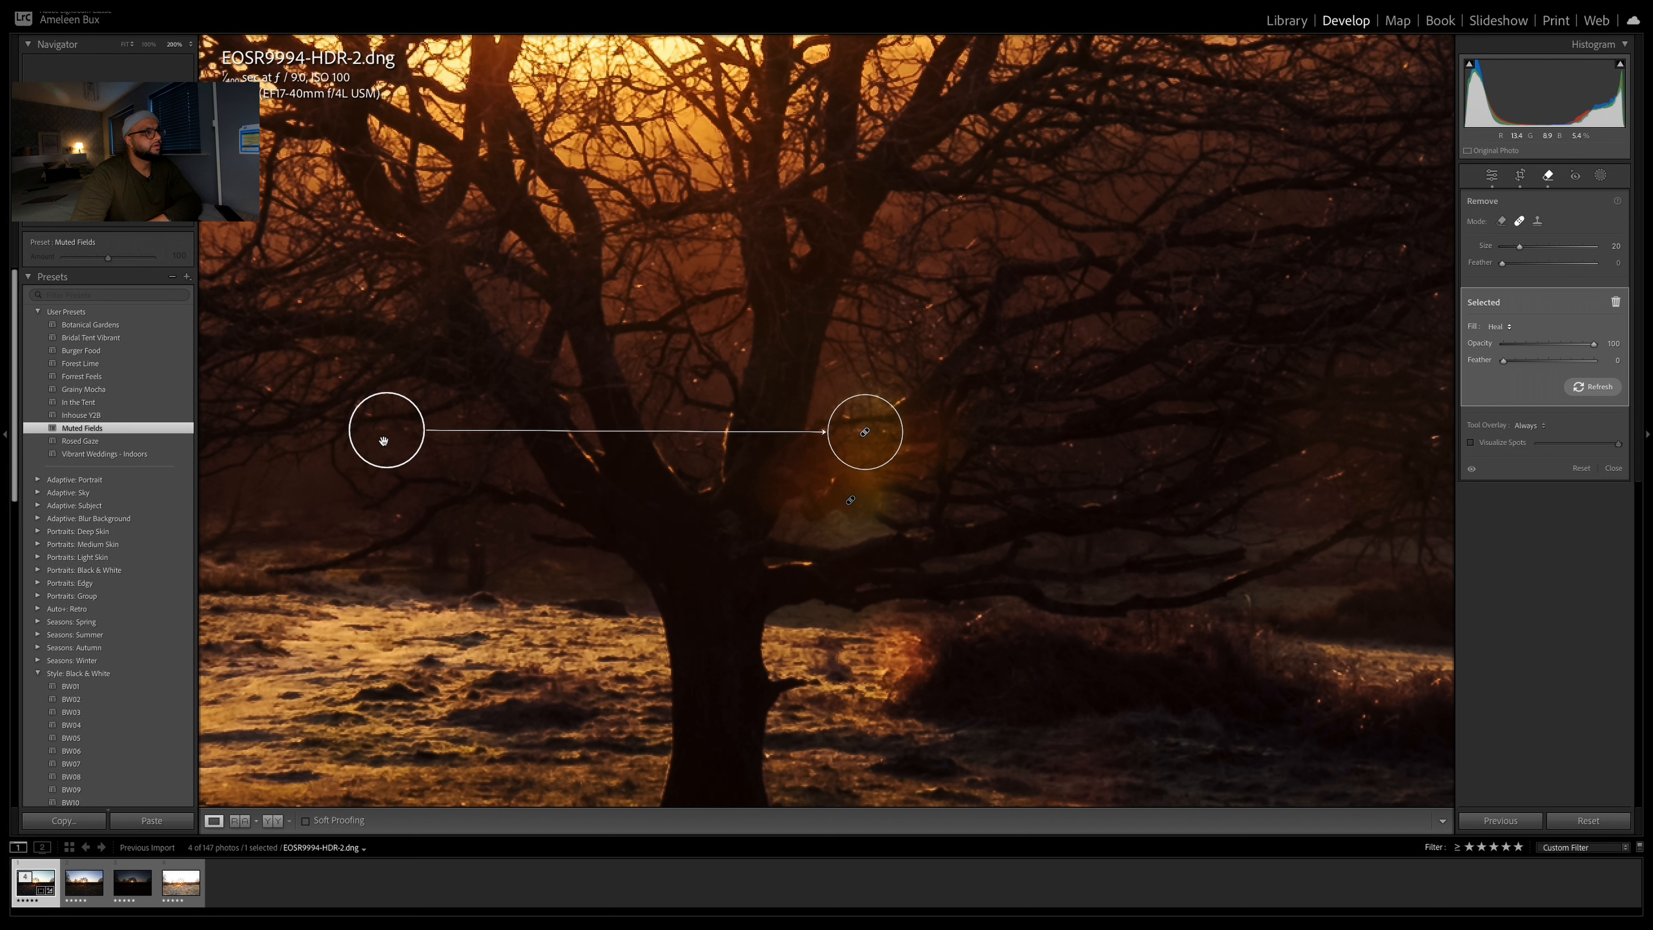
{"action": "mouse_move", "coordinate": [384, 441]}
{"action": "left_mouse_down"}
{"action": "mouse_move", "coordinate": [403, 432]}
{"action": "mouse_move", "coordinate": [593, 495]}
{"action": "mouse_move", "coordinate": [891, 460]}
{"action": "mouse_move", "coordinate": [953, 417]}
{"action": "mouse_move", "coordinate": [927, 407]}
{"action": "mouse_move", "coordinate": [1021, 457]}
{"action": "mouse_move", "coordinate": [1059, 449]}
{"action": "mouse_move", "coordinate": [1073, 526]}
{"action": "left_mouse_up"}
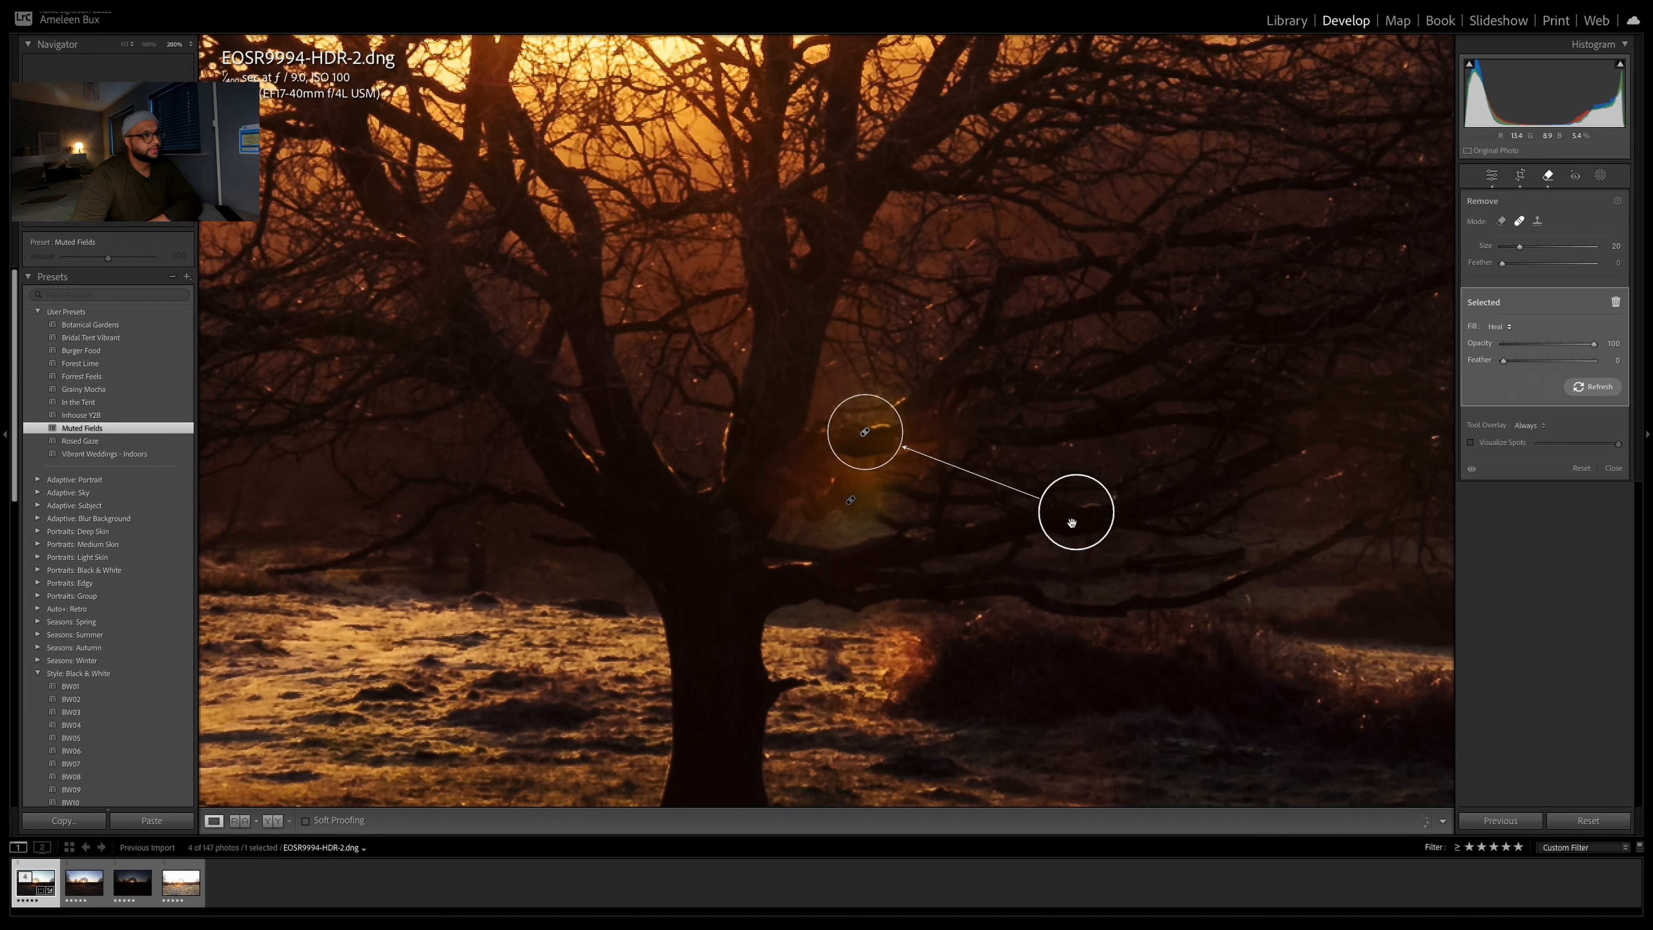
{"action": "key", "text": "Delete"}
{"action": "left_click", "coordinate": [852, 504]}
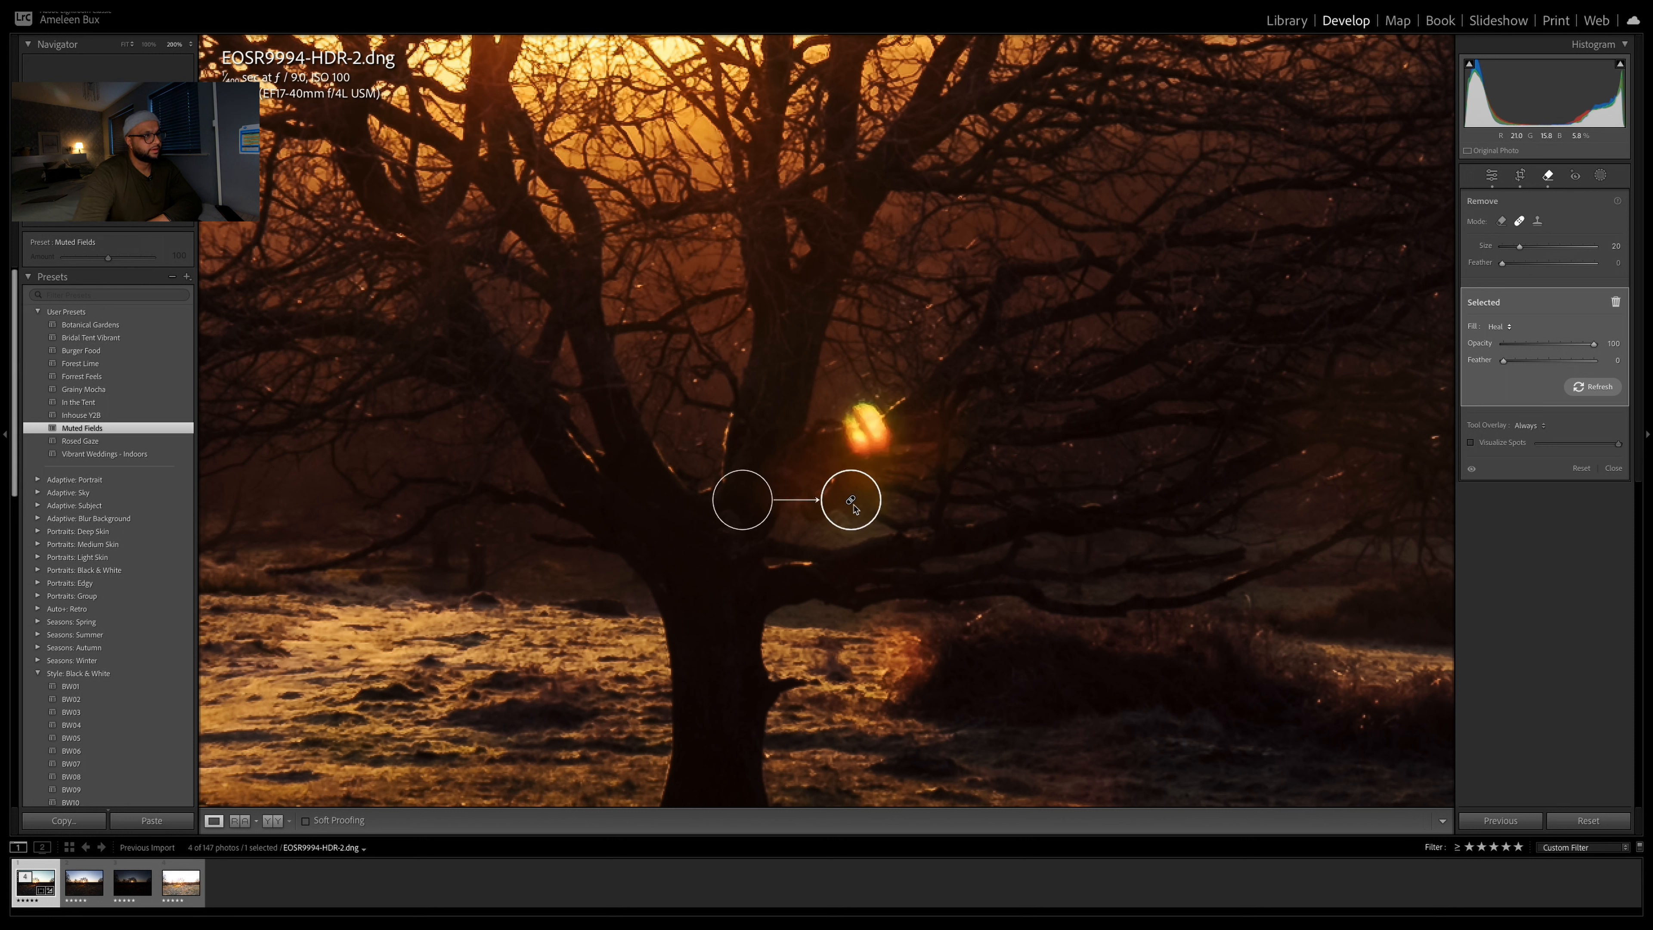
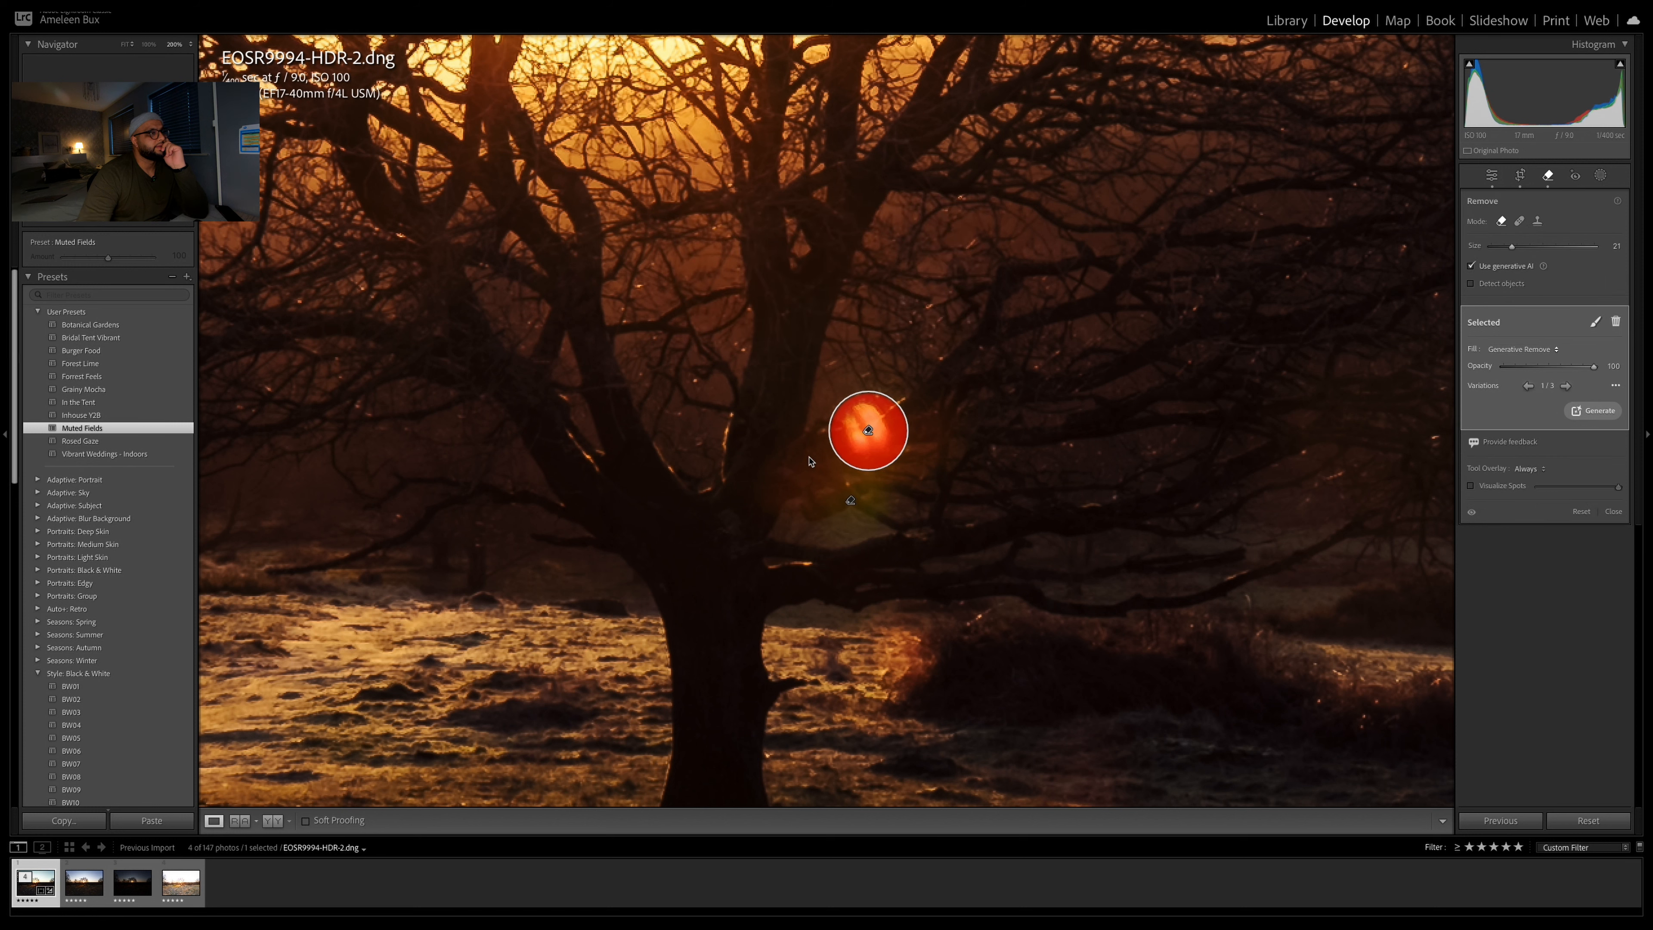
Switch the upper flare spot's generative removal to its third variation and finish editing that spot
{"action": "left_click", "coordinate": [1564, 386]}
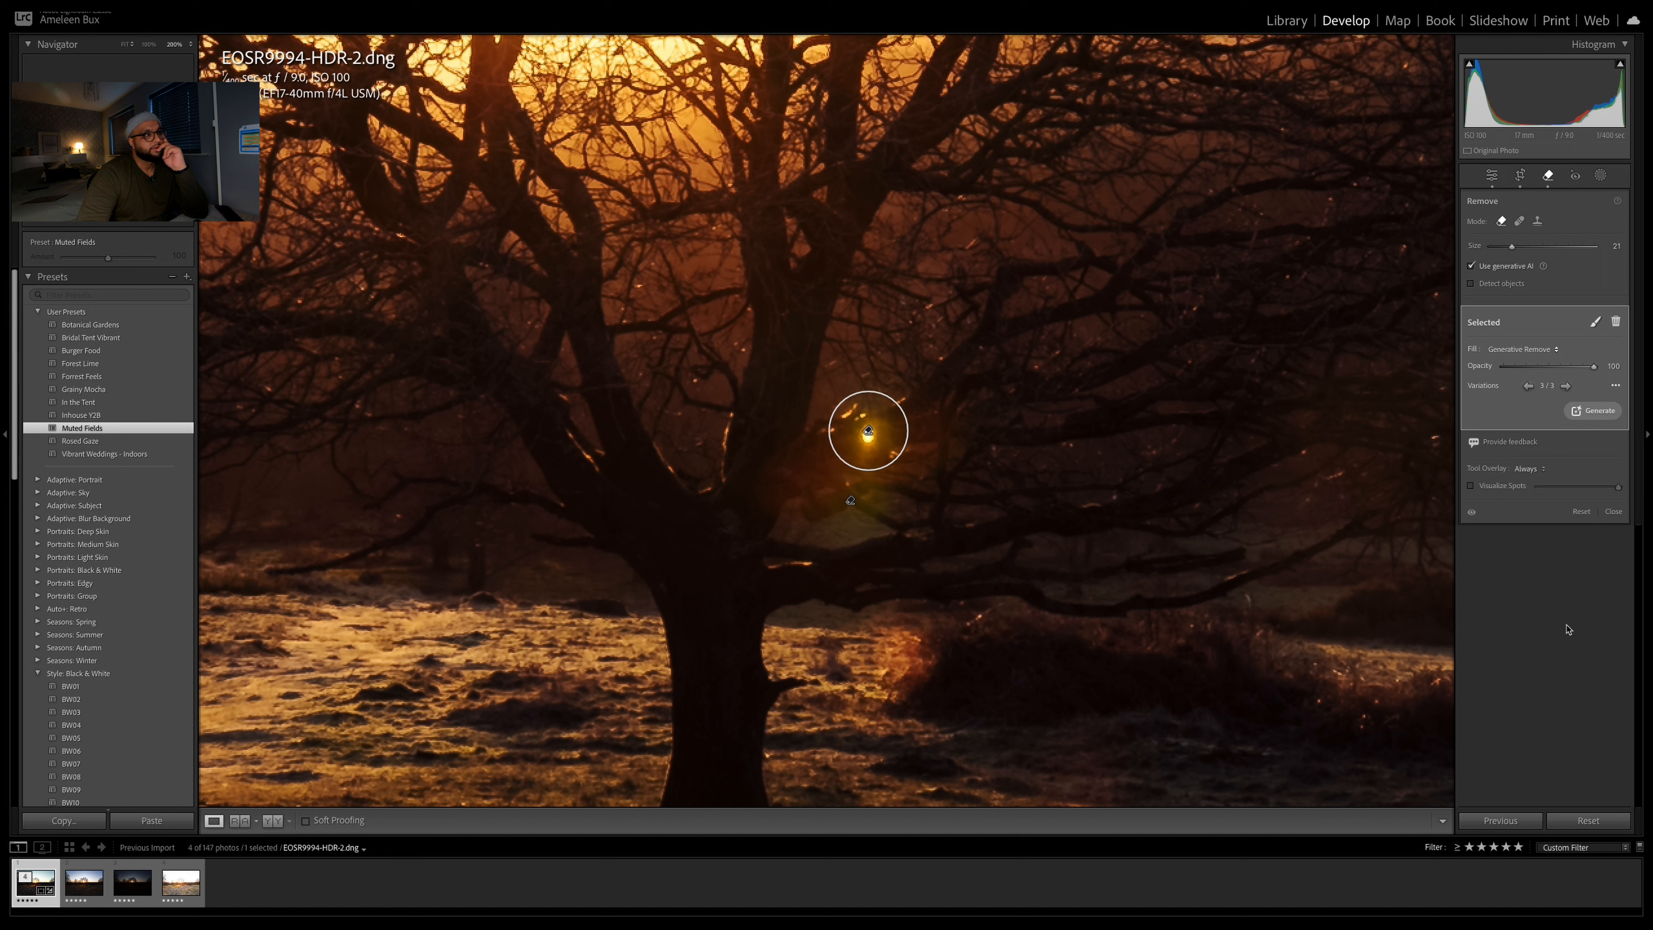
{"action": "left_click", "coordinate": [1548, 176]}
{"action": "left_click", "coordinate": [1549, 175]}
Try a generative removal of the remaining upper flare glow with a brush size of 11, and delete it
{"action": "scroll", "coordinate": [989, 489], "scroll_direction": "down", "scroll_amount": 5}
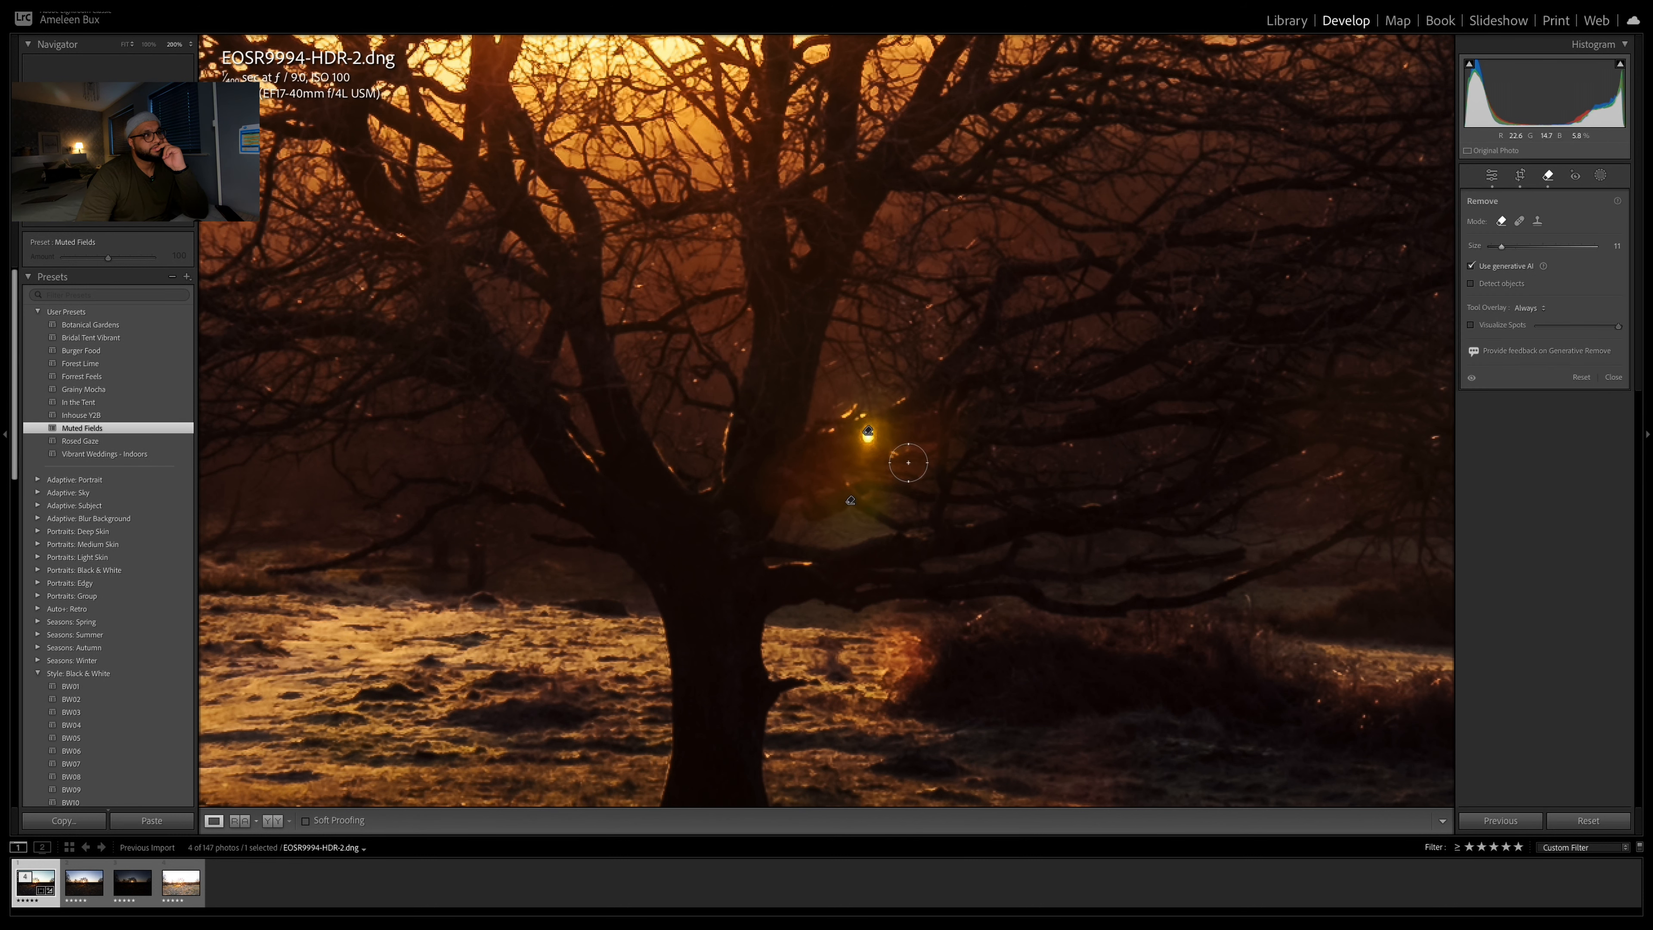
{"action": "left_click", "coordinate": [868, 438]}
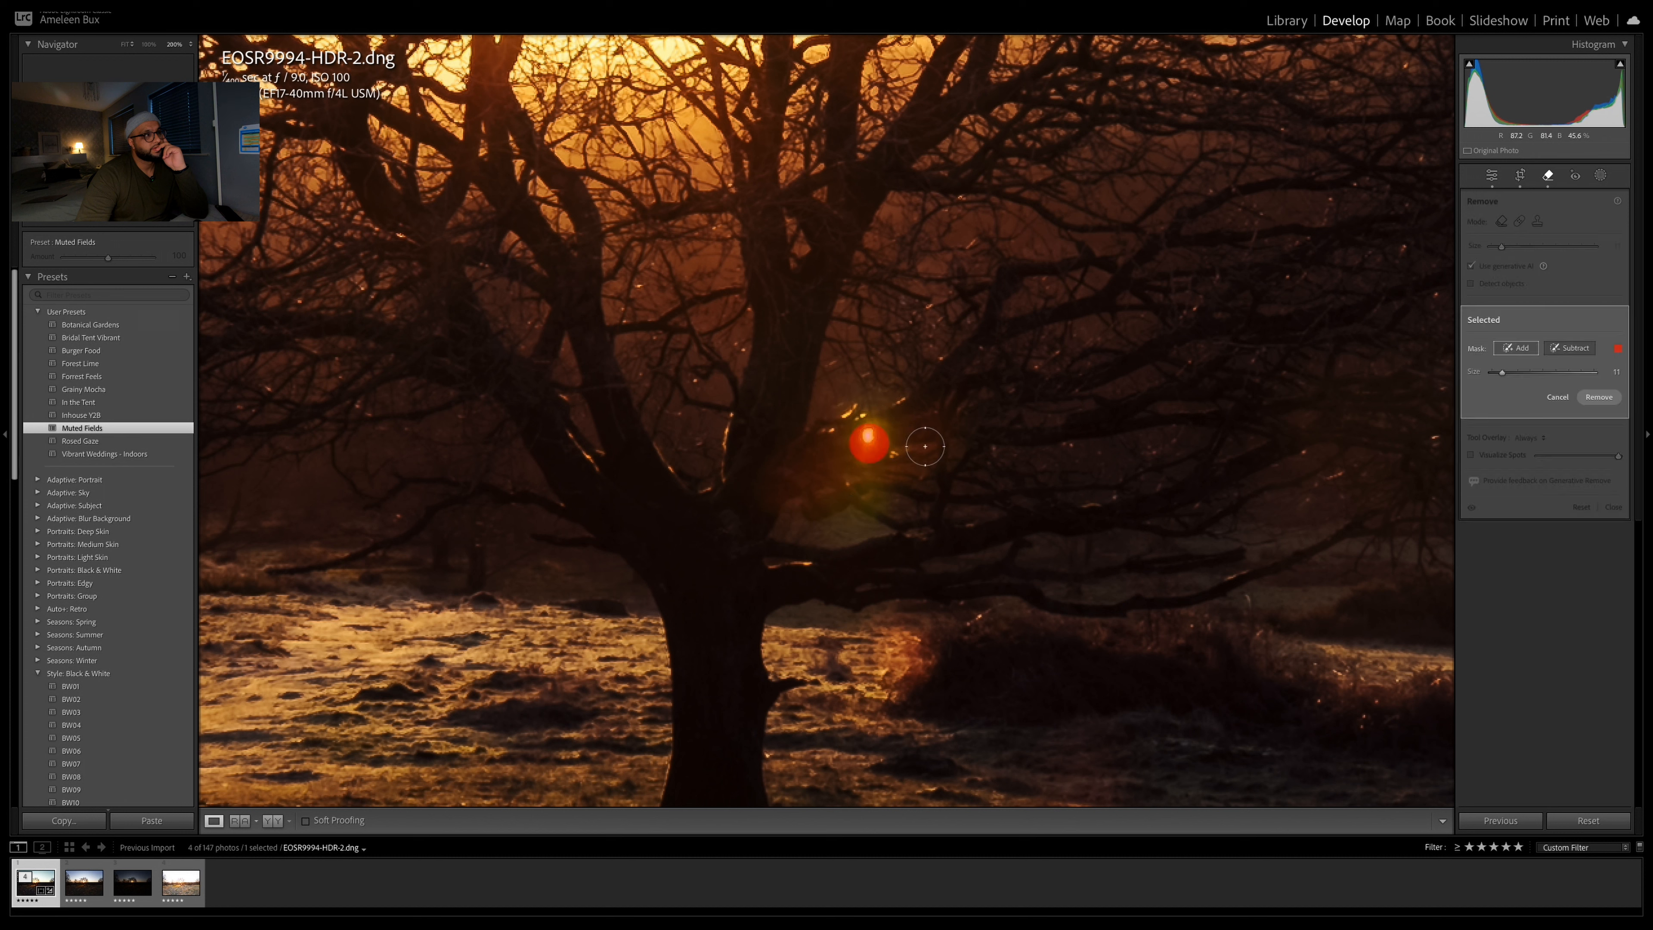
{"action": "left_click", "coordinate": [1607, 399]}
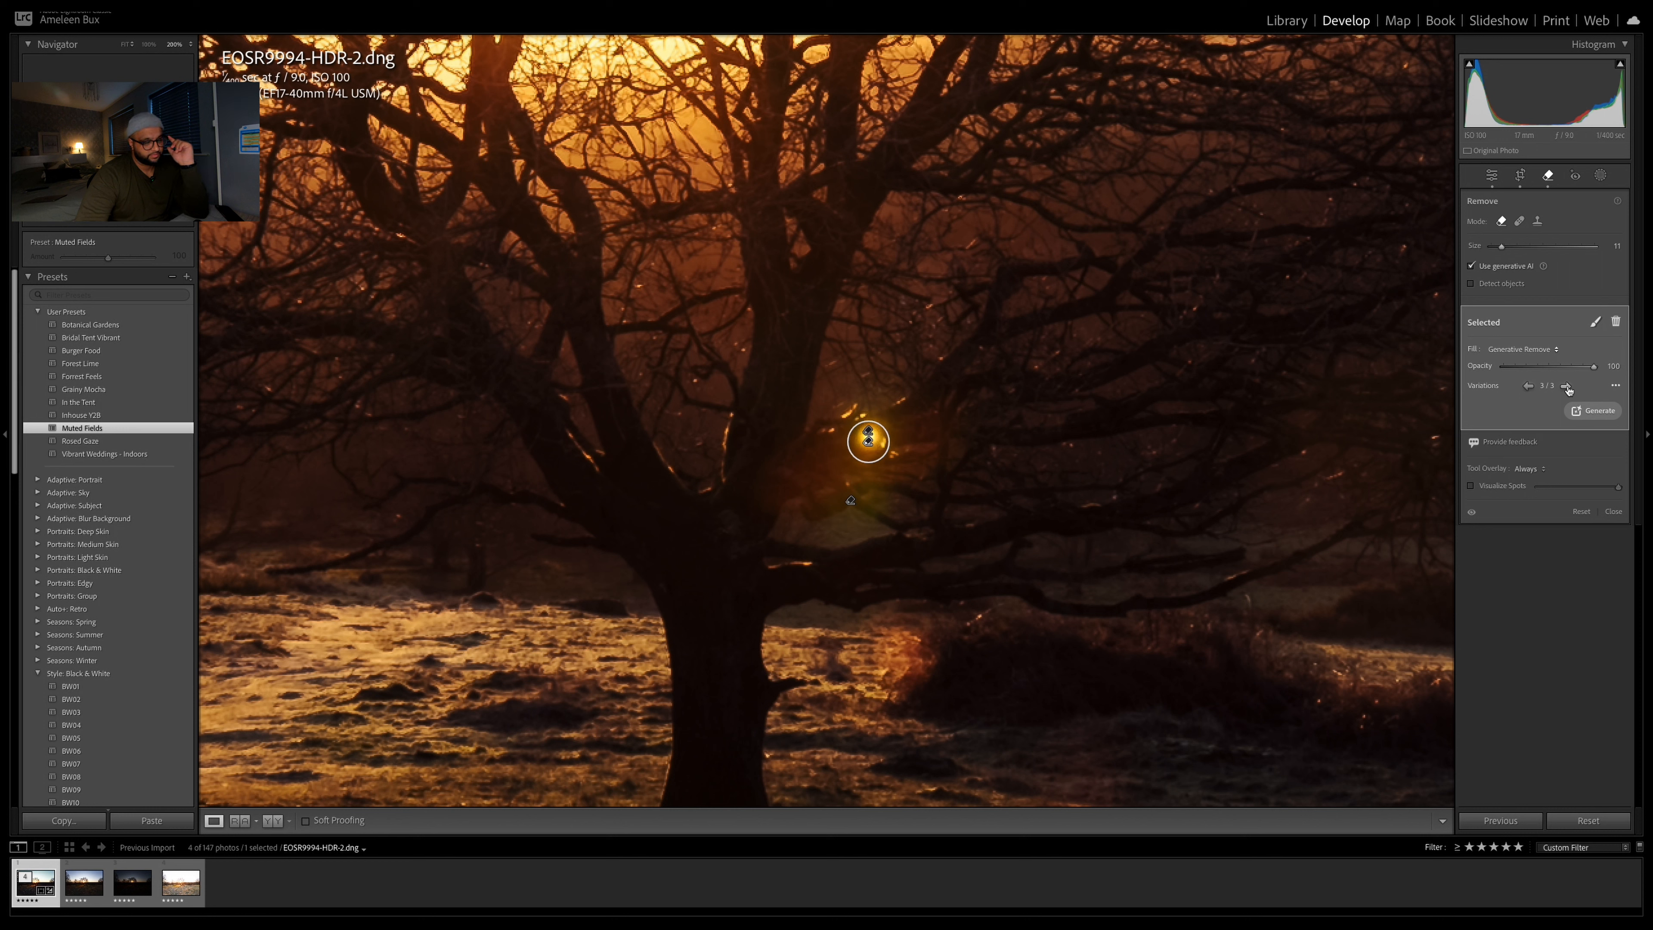
{"action": "key", "text": "Delete"}
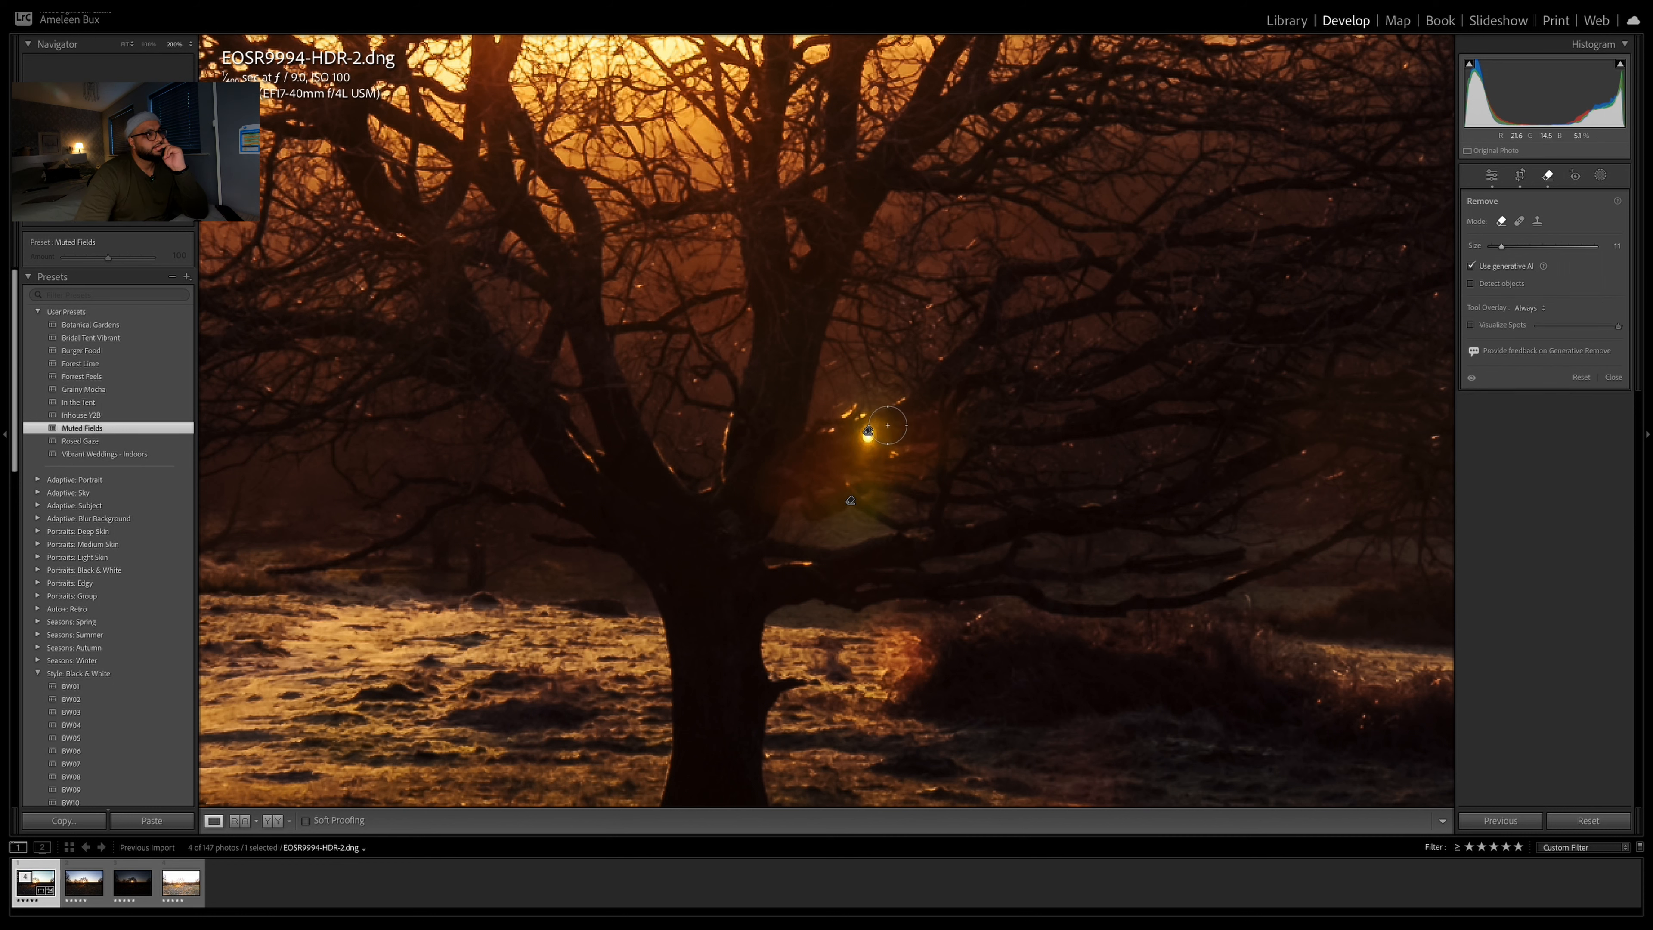
Remove the remaining upper flare glow generatively with a brush size of 13, browse its variations and leave the Remove tool
{"action": "scroll", "coordinate": [858, 437], "scroll_direction": "up", "scroll_amount": 1}
{"action": "left_click_drag", "start_coordinate": [873, 443], "coordinate": [868, 435]}
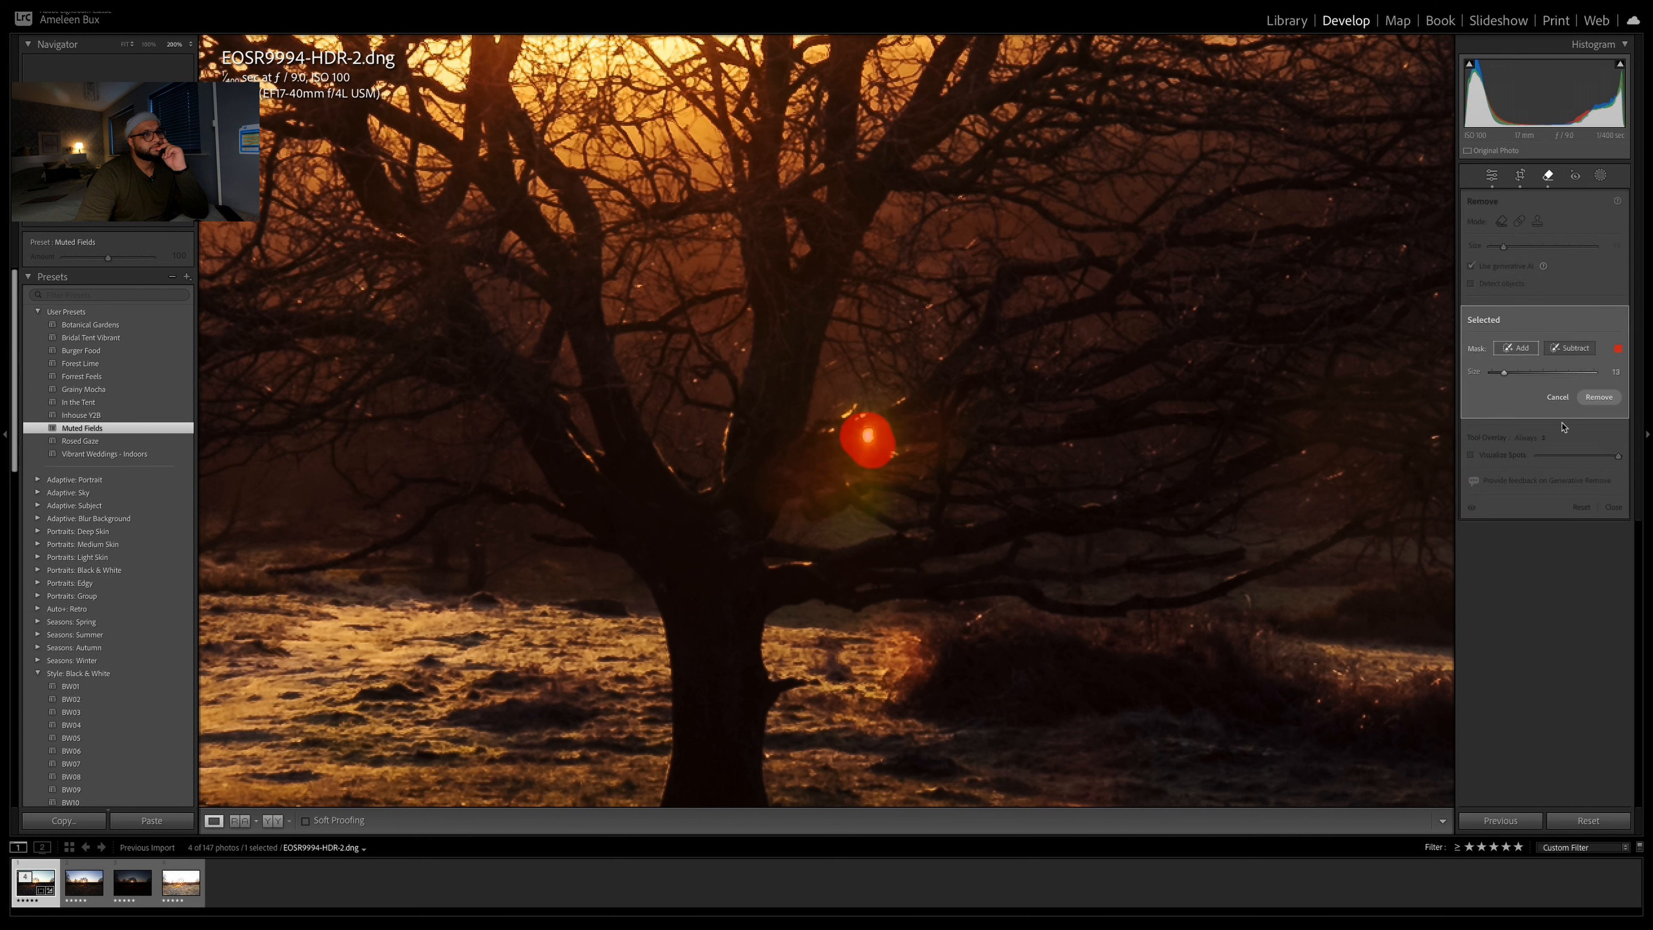
{"action": "left_click", "coordinate": [1613, 402]}
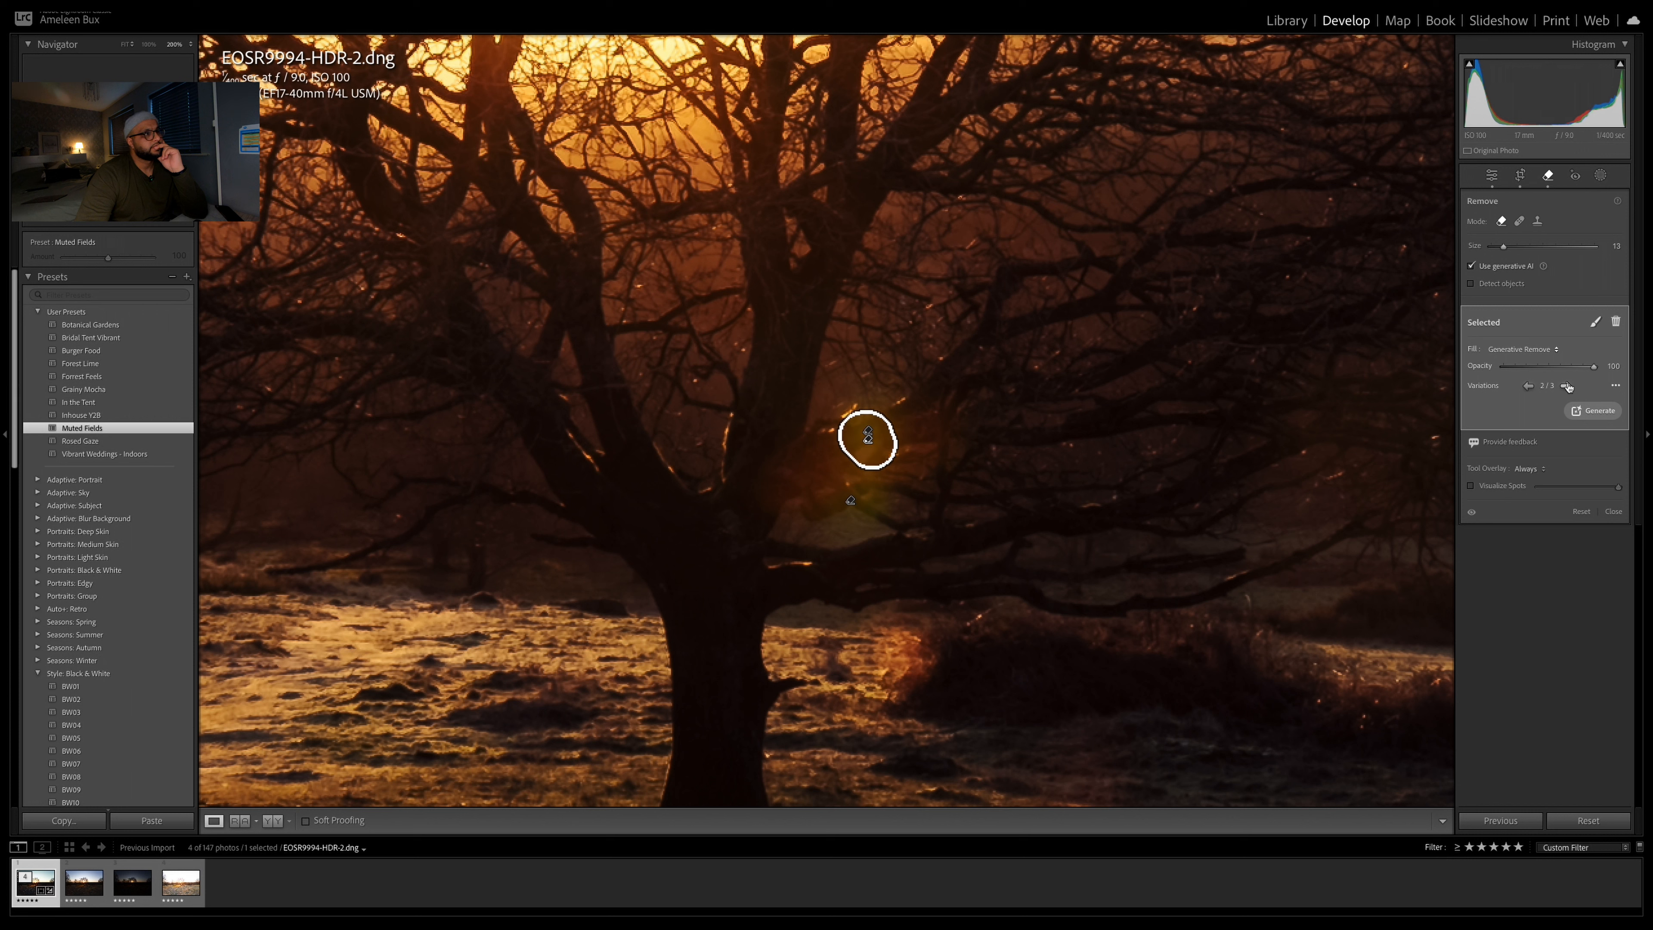
{"action": "left_click", "coordinate": [1566, 386]}
{"action": "left_click", "coordinate": [1560, 175]}
{"action": "scroll", "coordinate": [1107, 468], "scroll_direction": "down", "scroll_amount": 2}
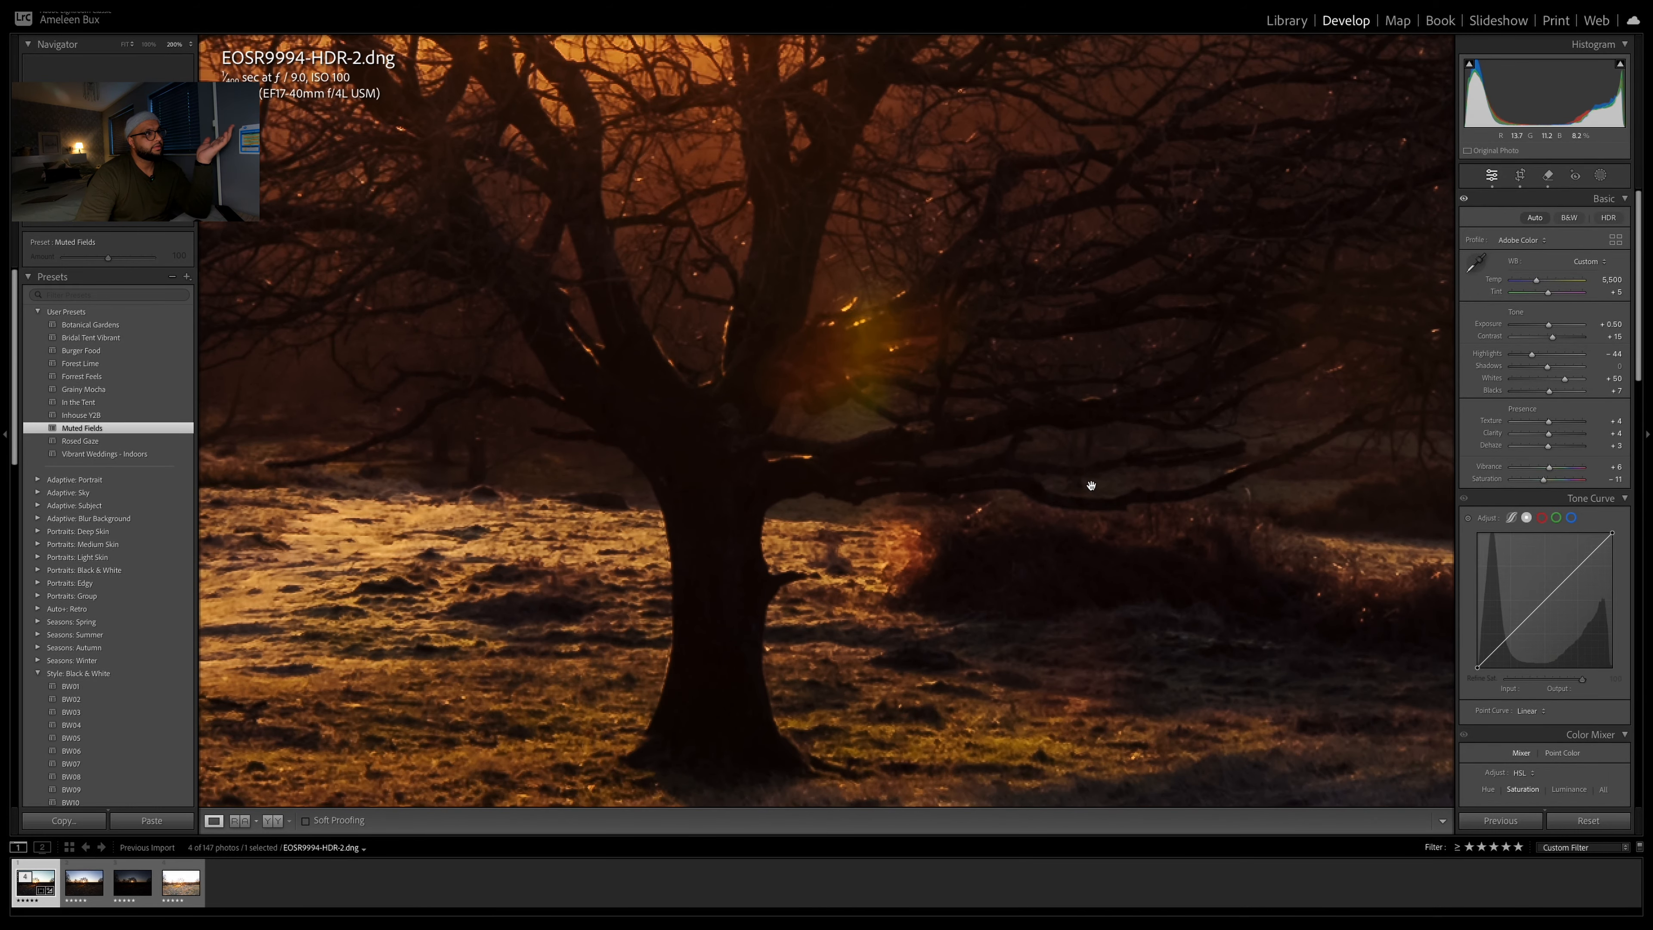
{"action": "left_click", "coordinate": [1090, 485]}
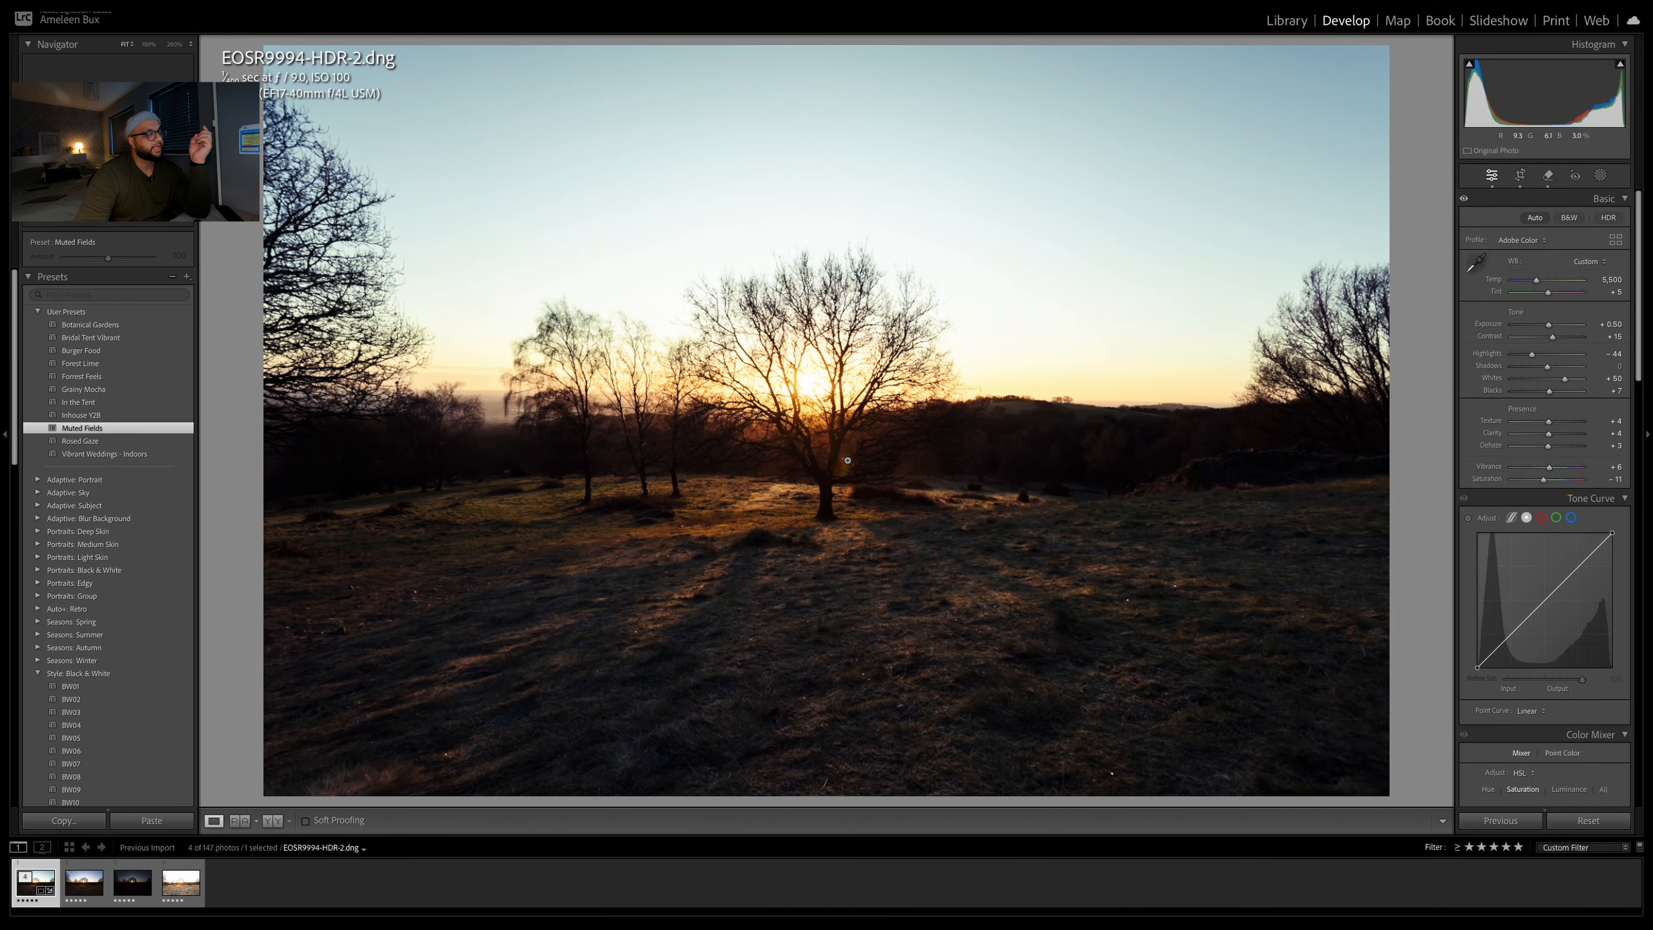
{"action": "left_click", "coordinate": [849, 464]}
{"action": "left_click", "coordinate": [799, 414]}
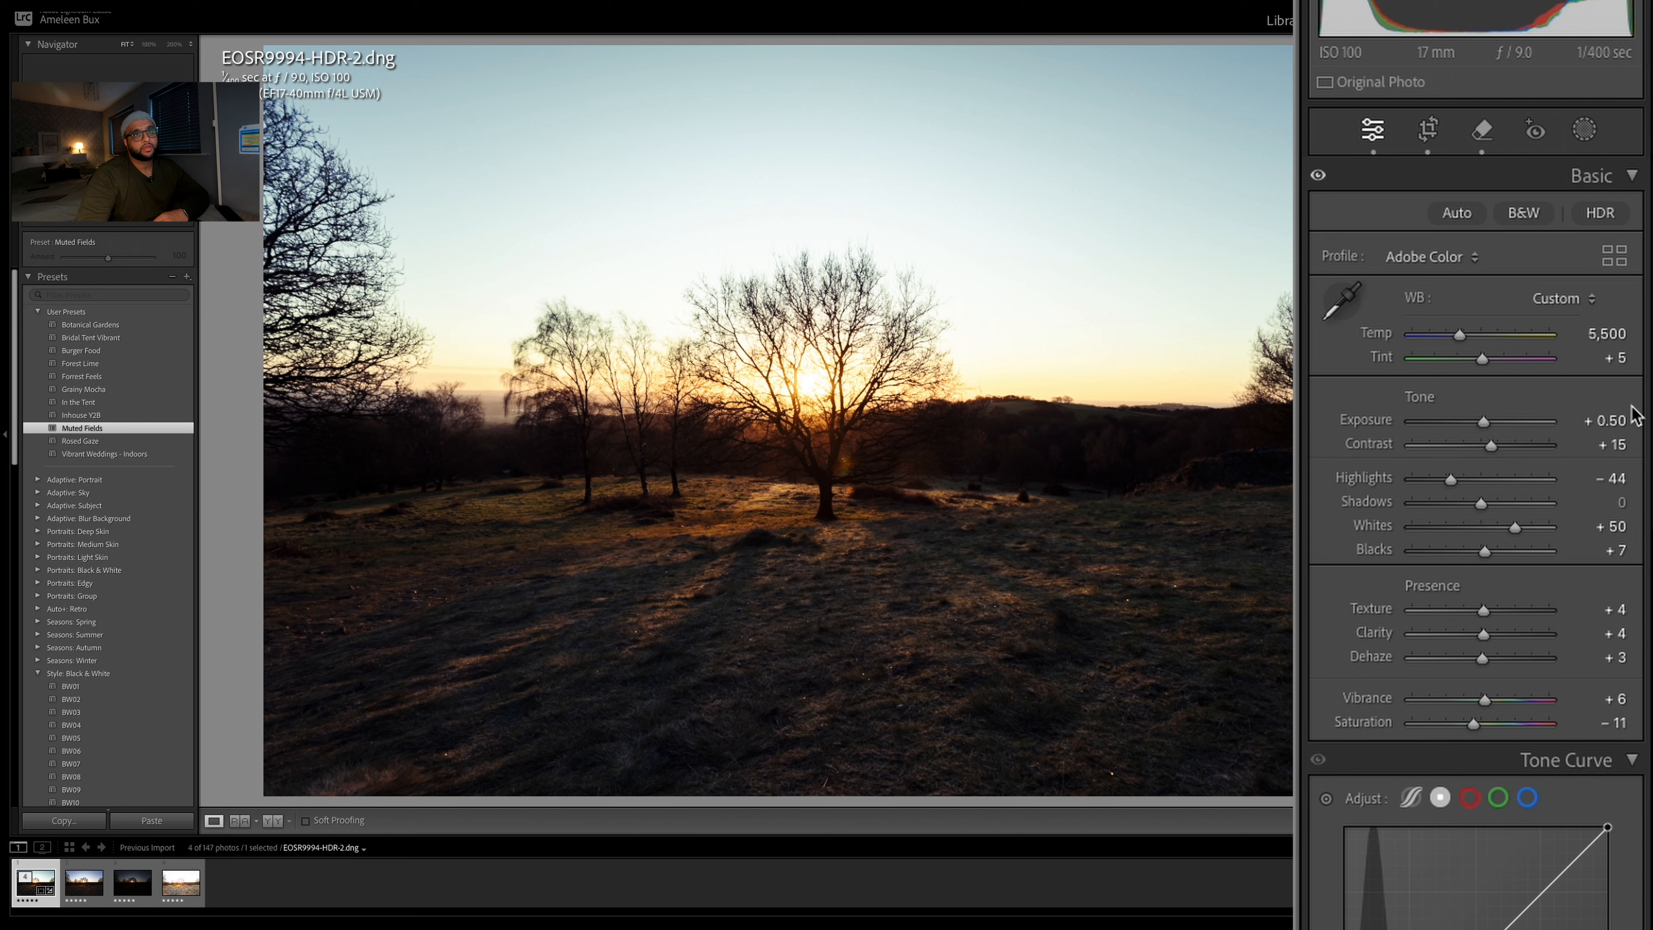
Compare the As Shot and Auto white balance settings on the photo and keep Auto
{"action": "left_click", "coordinate": [1561, 298]}
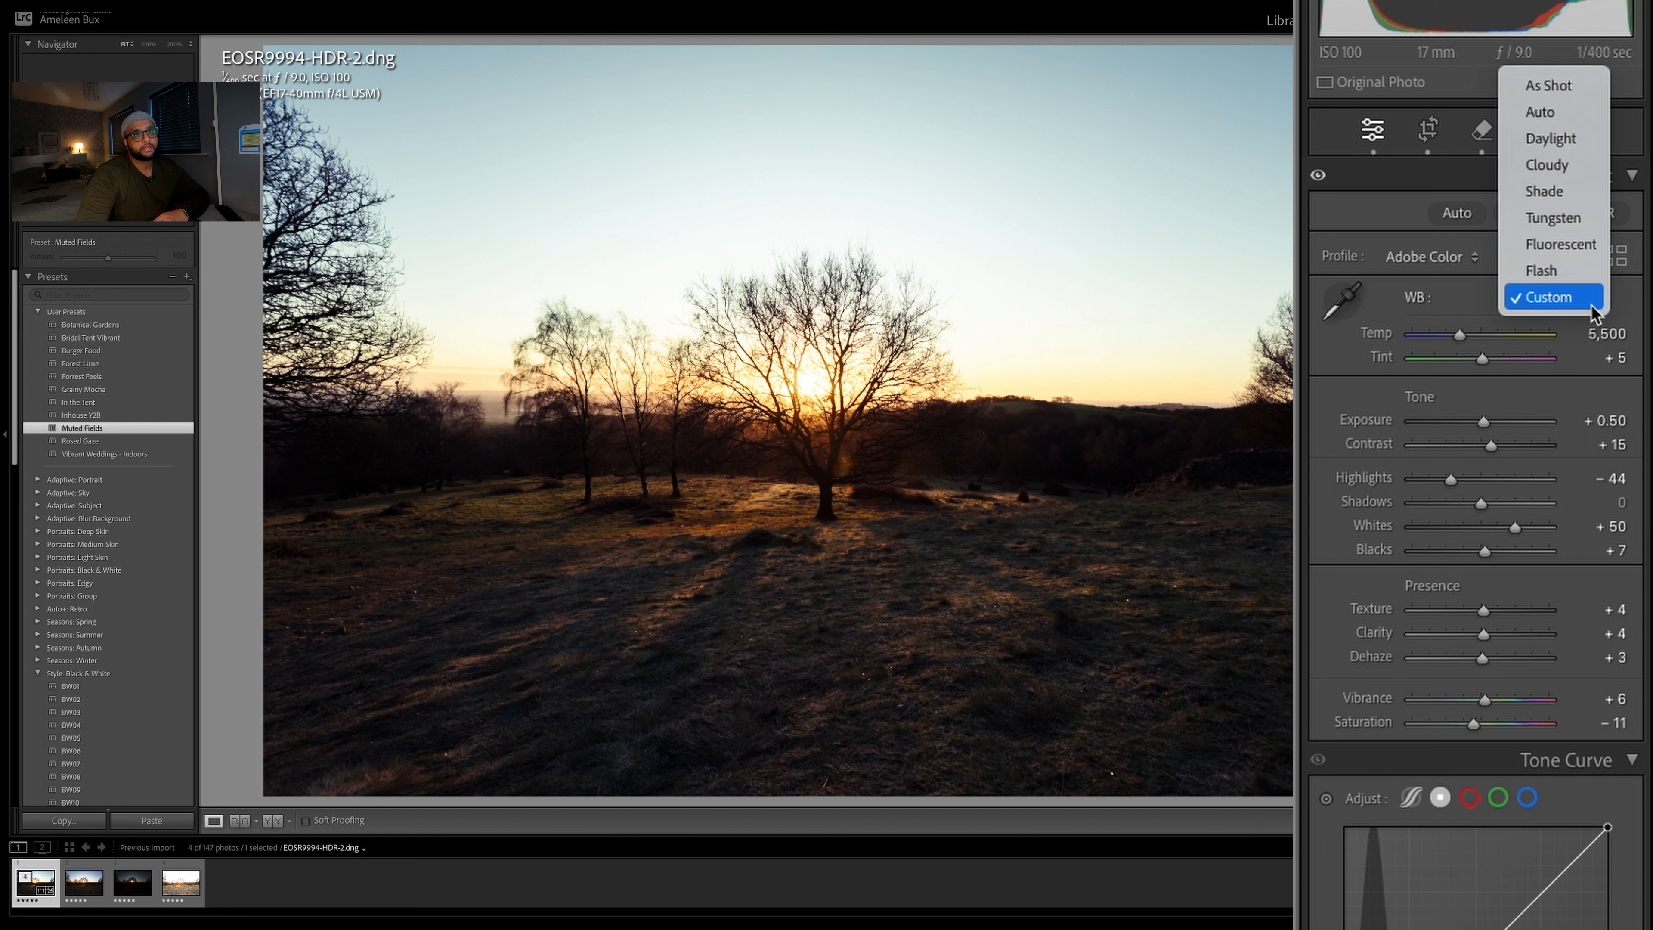
{"action": "left_click", "coordinate": [1553, 88]}
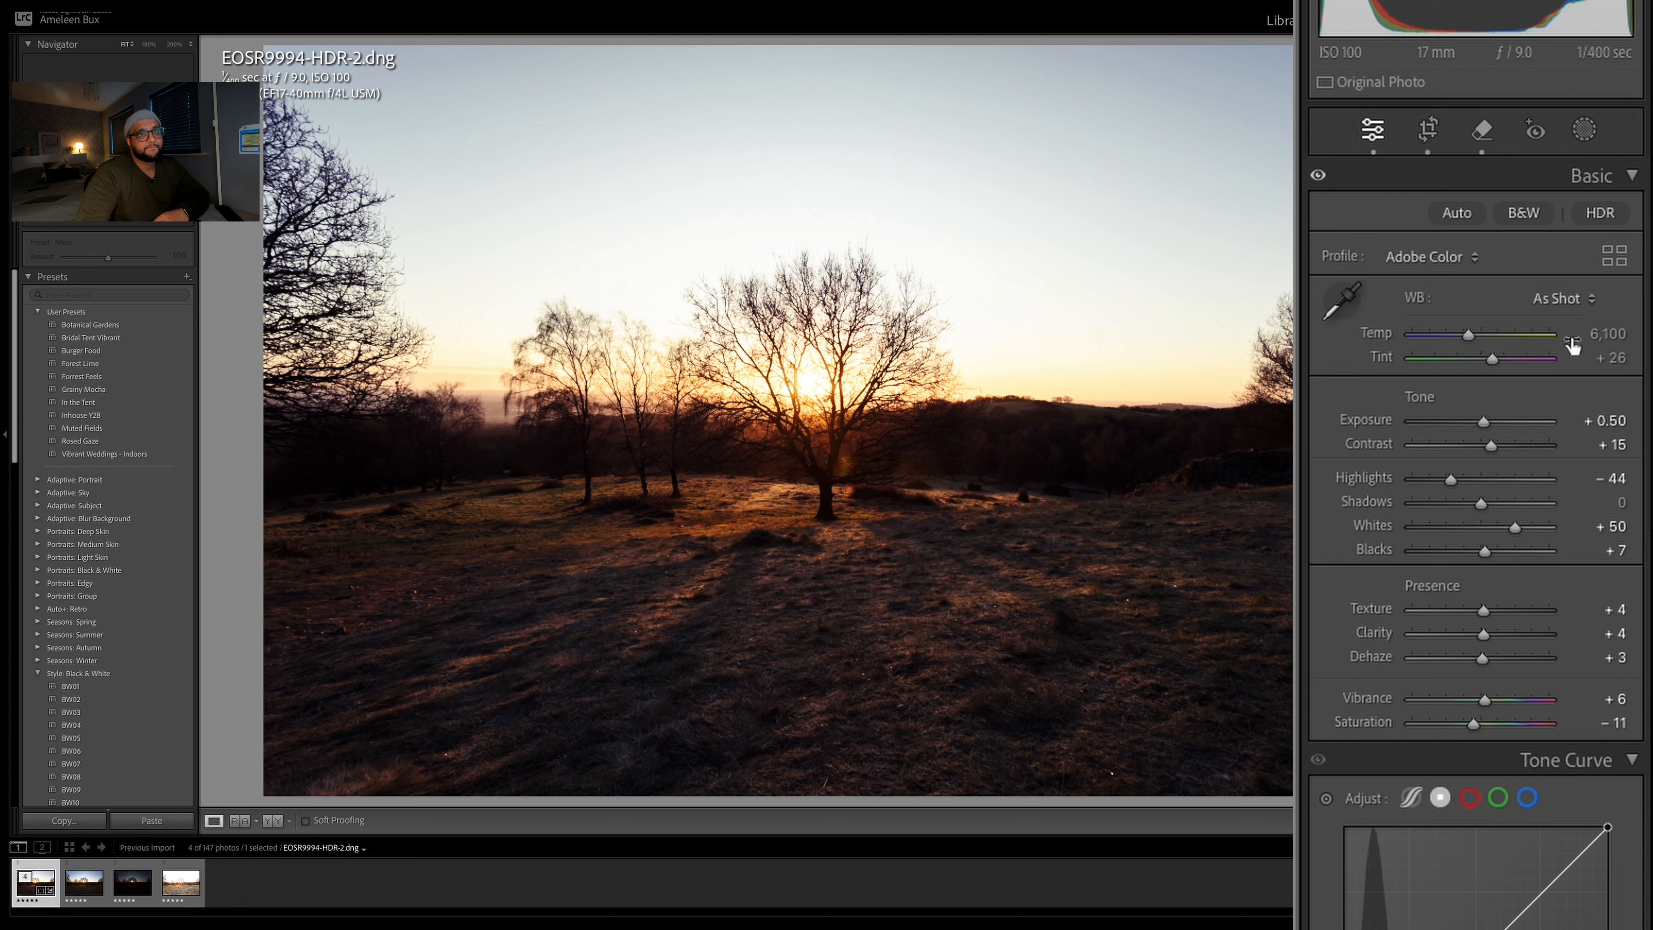
{"action": "left_click", "coordinate": [1572, 302]}
{"action": "left_click", "coordinate": [1576, 325]}
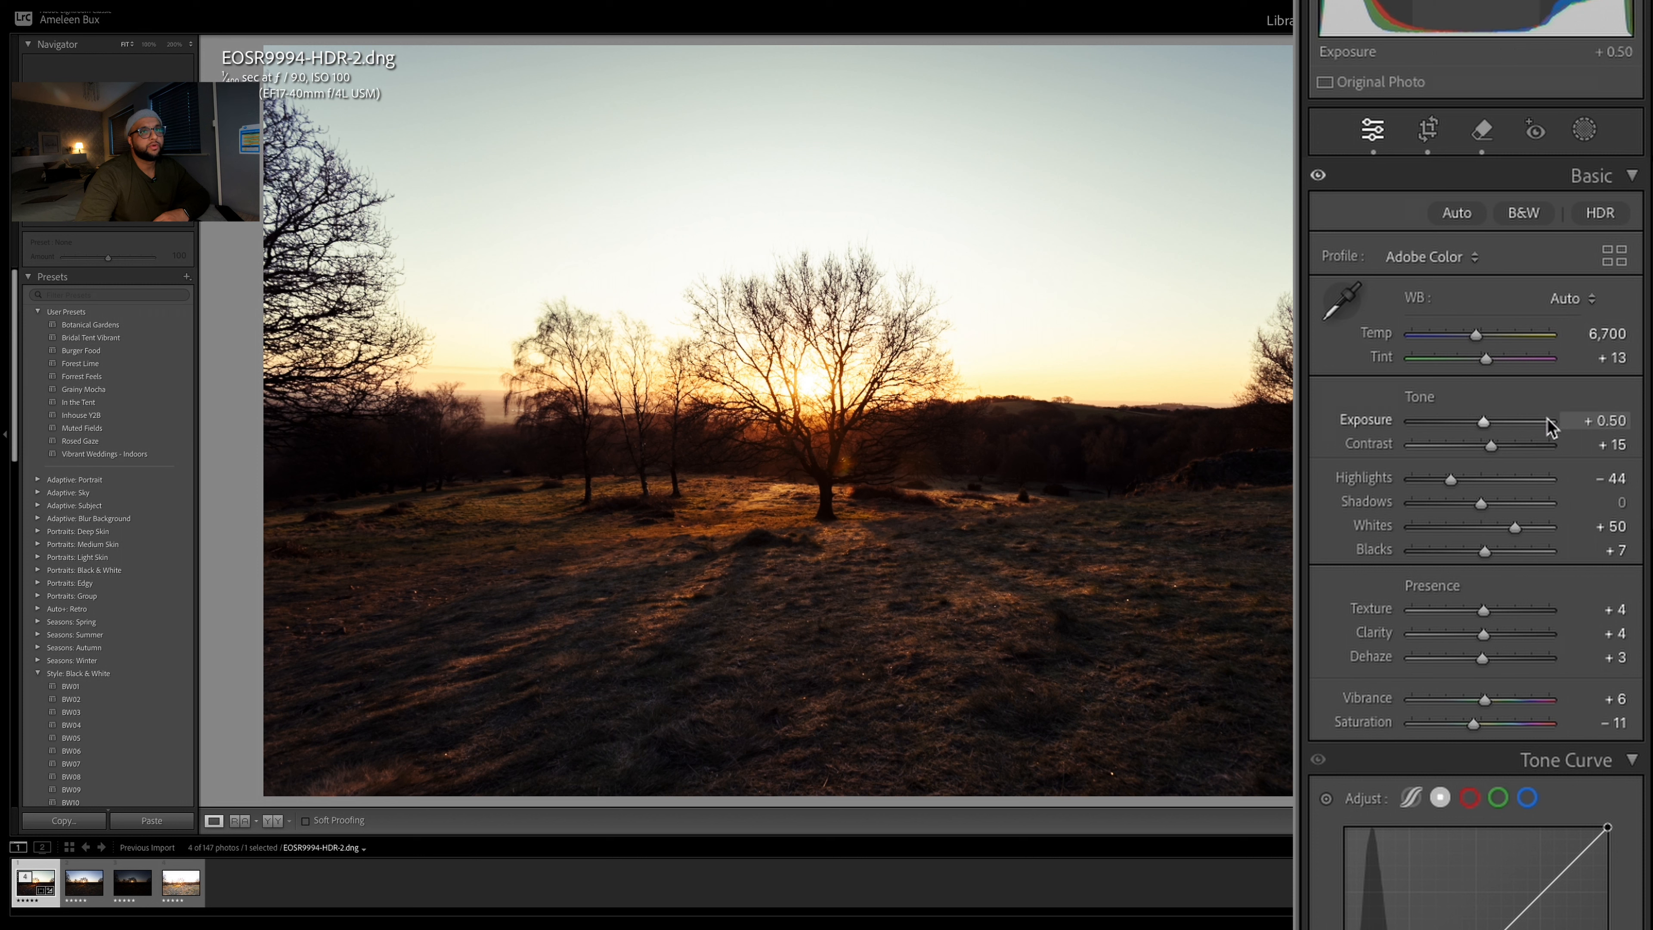
{"action": "left_click", "coordinate": [1585, 298]}
{"action": "left_click", "coordinate": [1582, 280]}
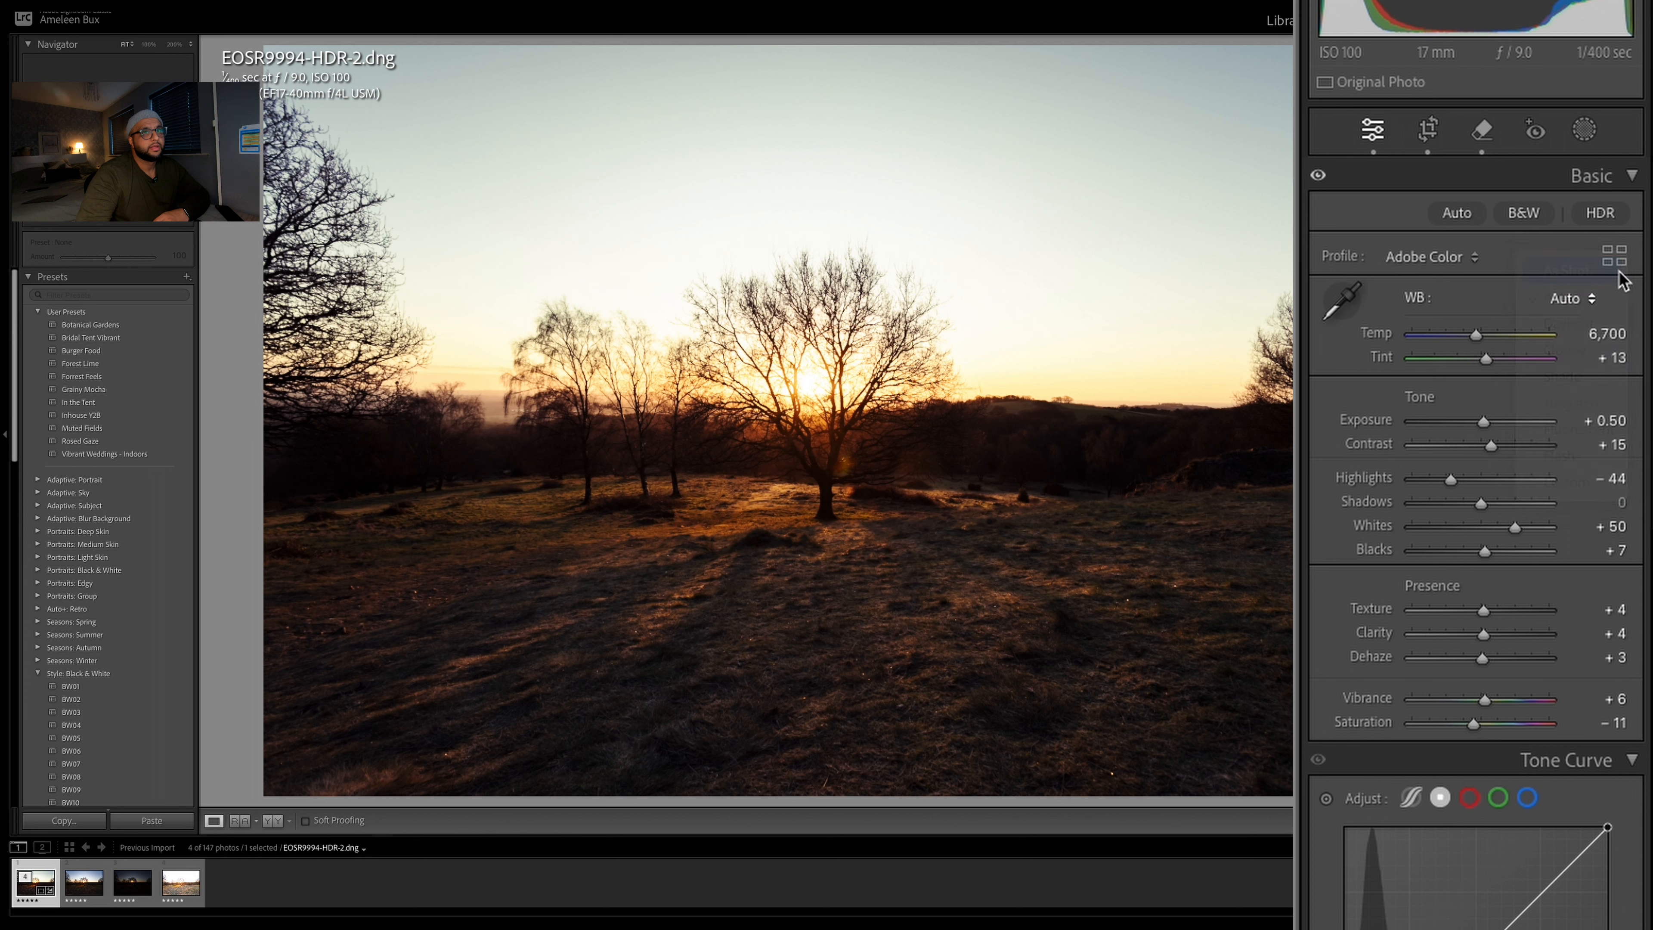
{"action": "left_click", "coordinate": [1565, 300]}
{"action": "left_click", "coordinate": [1564, 323]}
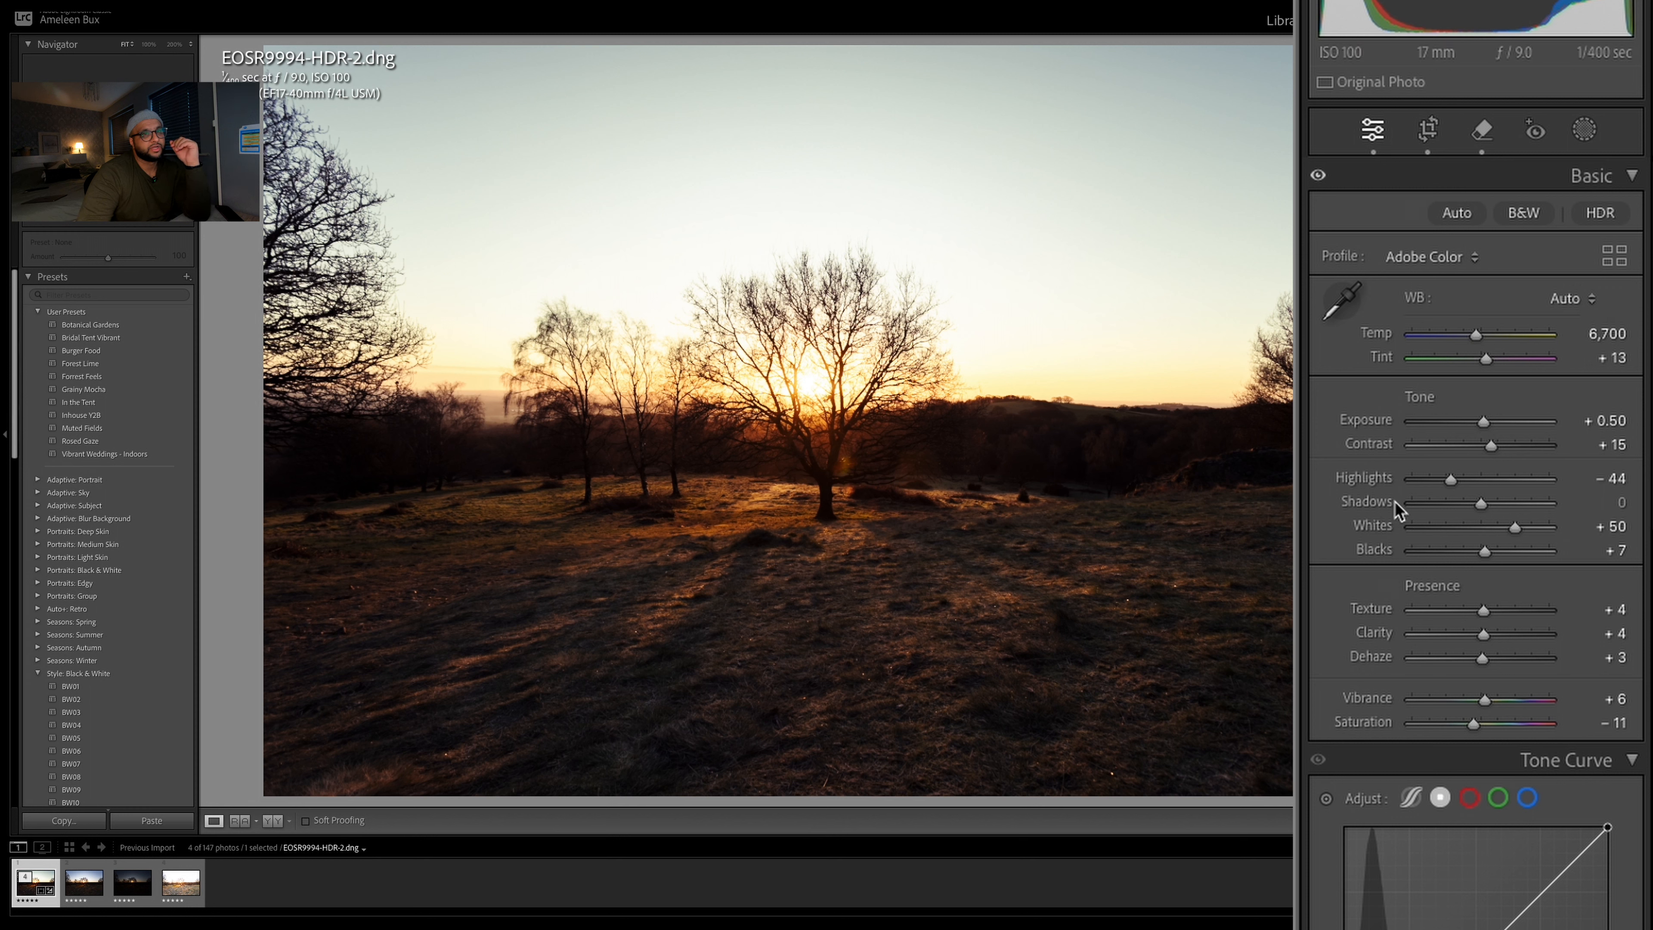
Set the photo's tones to Highlights −88, Shadows +16, Whites +26 and Blacks +19
{"action": "left_click_drag", "start_coordinate": [1448, 480], "coordinate": [1384, 487]}
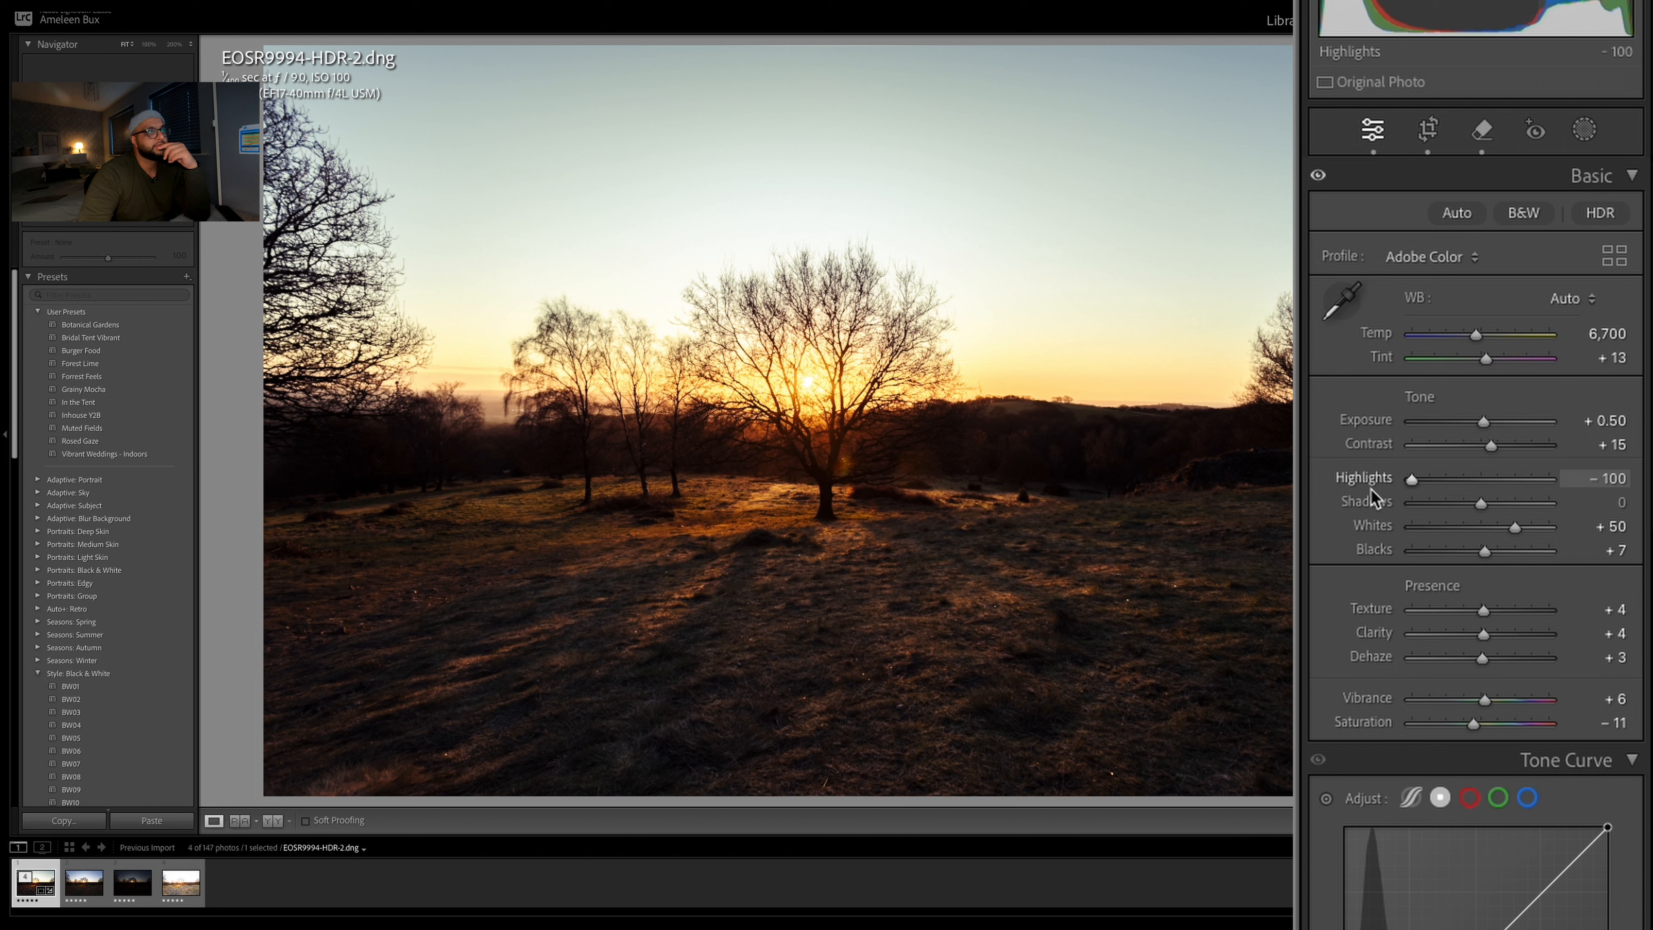
{"action": "mouse_move", "coordinate": [1430, 483]}
{"action": "left_mouse_down"}
{"action": "mouse_move", "coordinate": [1551, 478]}
{"action": "mouse_move", "coordinate": [1414, 479]}
{"action": "left_mouse_up"}
{"action": "left_click_drag", "start_coordinate": [1414, 479], "coordinate": [1423, 479]}
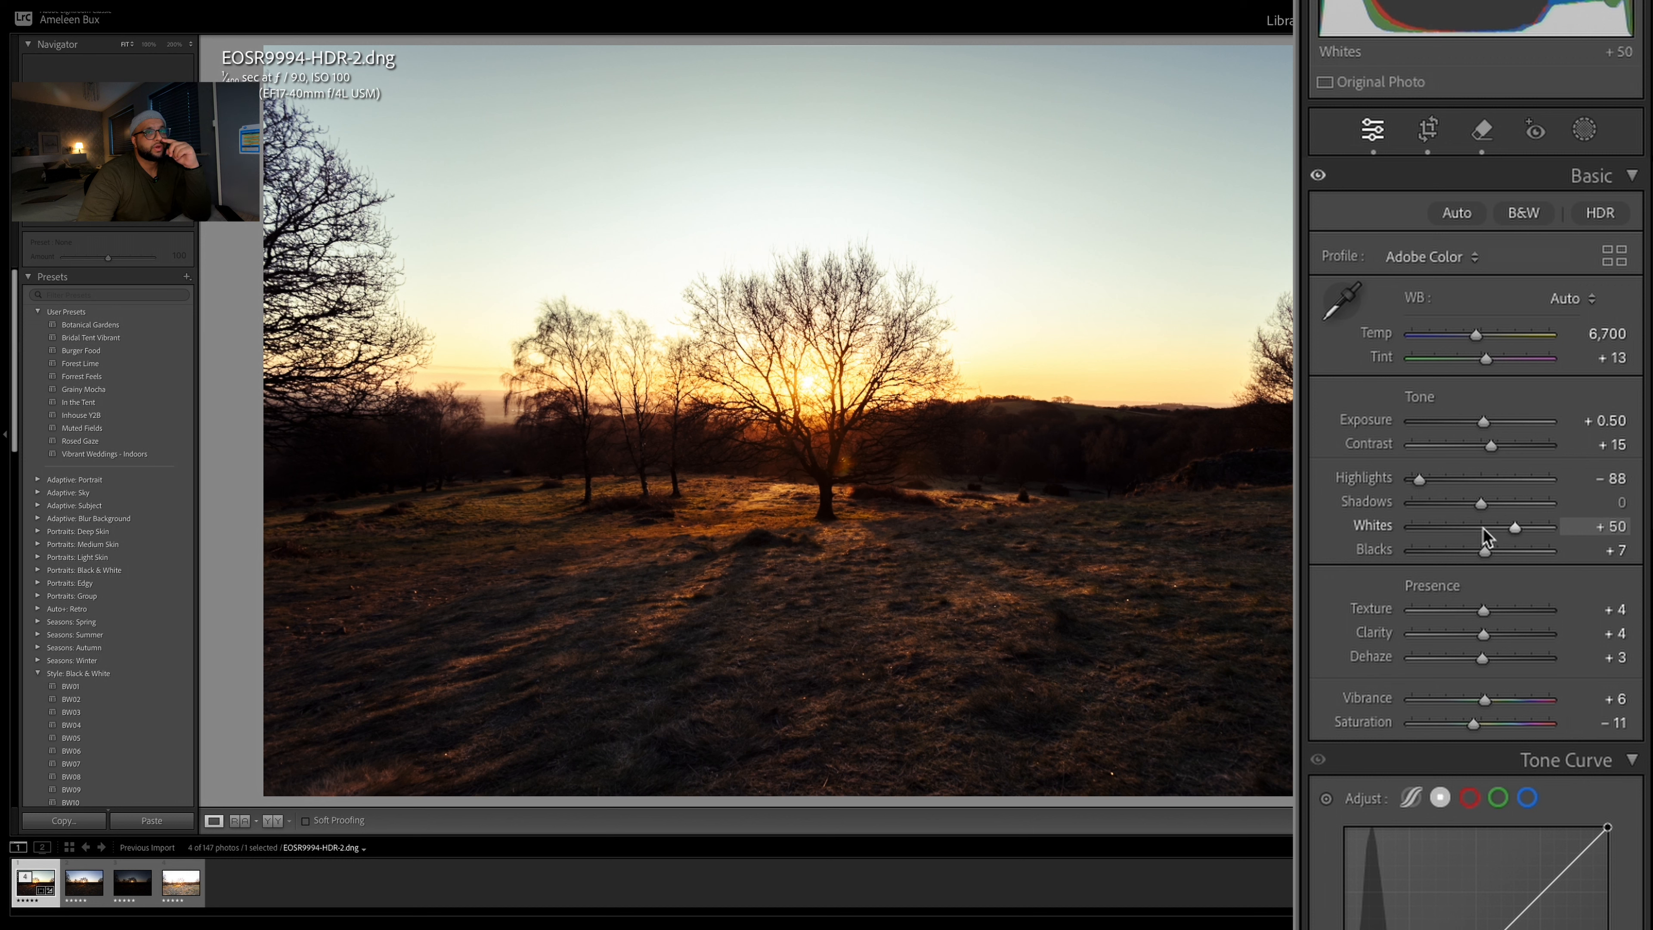
{"action": "left_click_drag", "start_coordinate": [1482, 504], "coordinate": [1493, 504]}
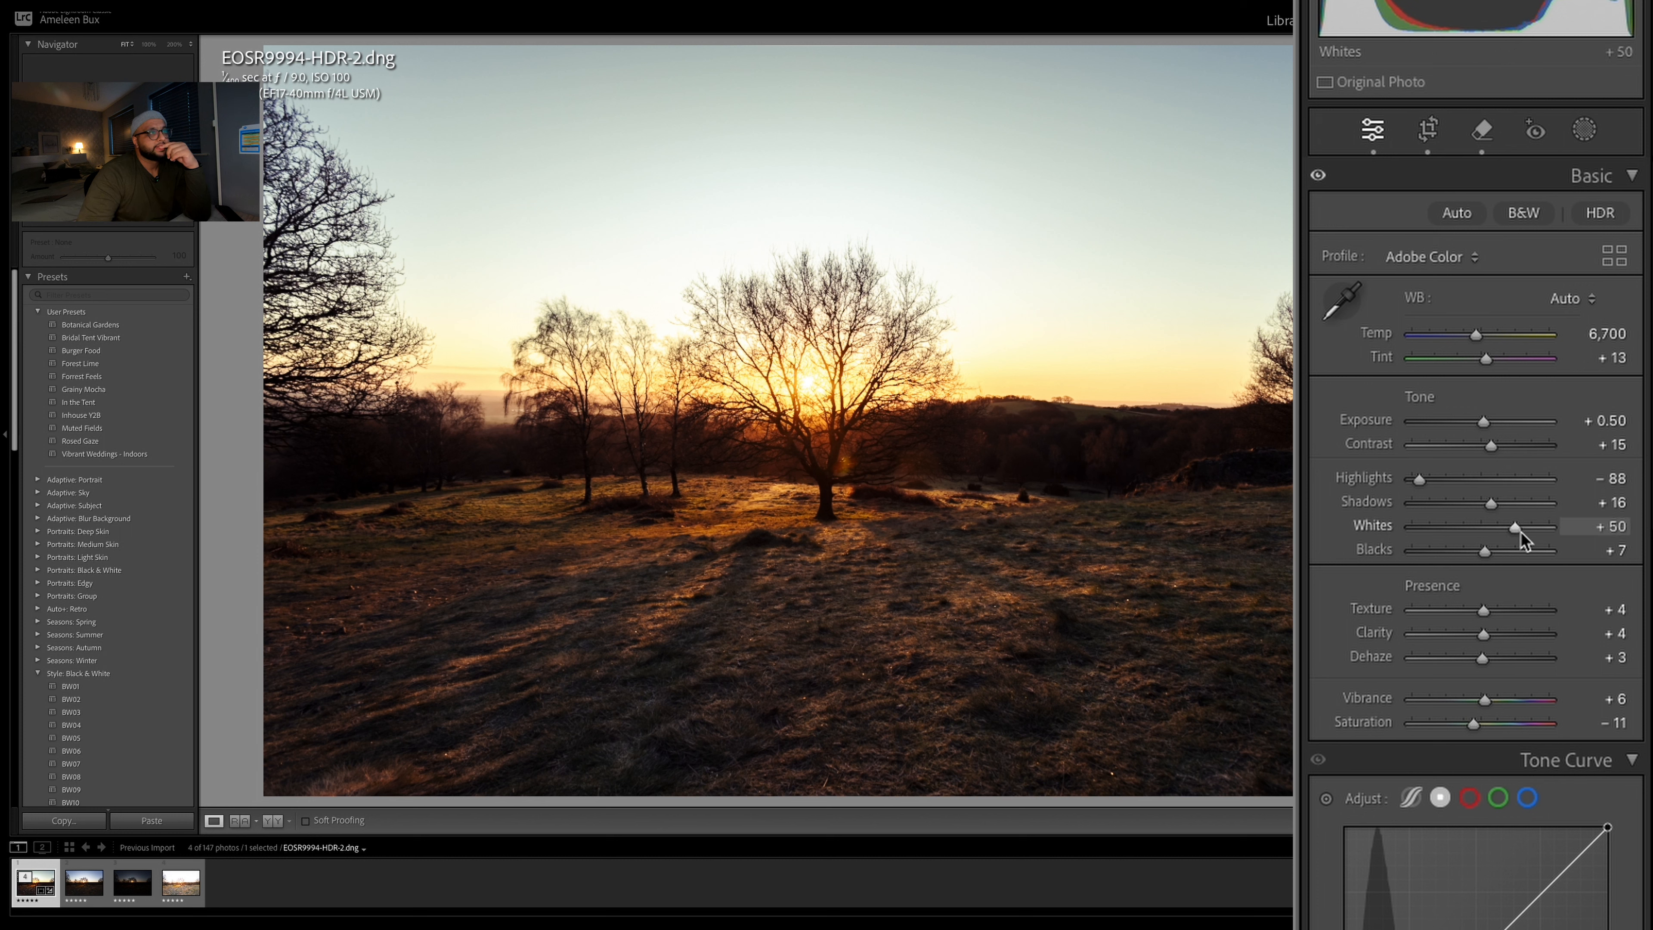
{"action": "mouse_move", "coordinate": [1520, 532]}
{"action": "left_mouse_down"}
{"action": "mouse_move", "coordinate": [1481, 561]}
{"action": "mouse_move", "coordinate": [1513, 552]}
{"action": "mouse_move", "coordinate": [1498, 550]}
{"action": "left_mouse_up"}
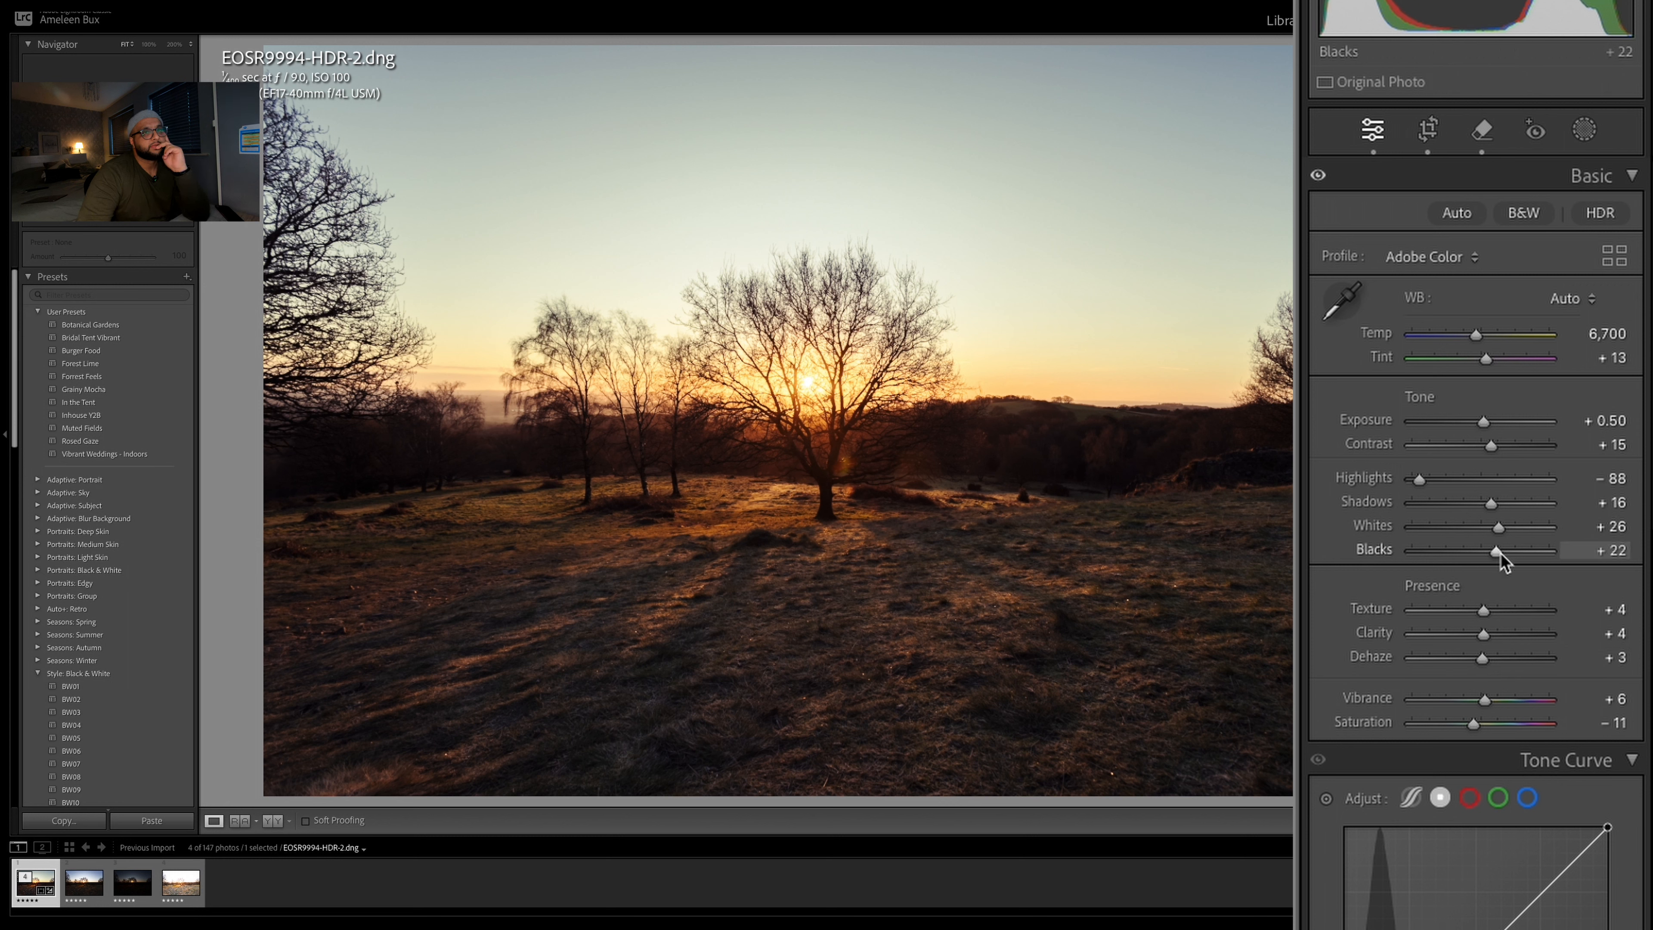
{"action": "left_click_drag", "start_coordinate": [1500, 555], "coordinate": [1498, 555]}
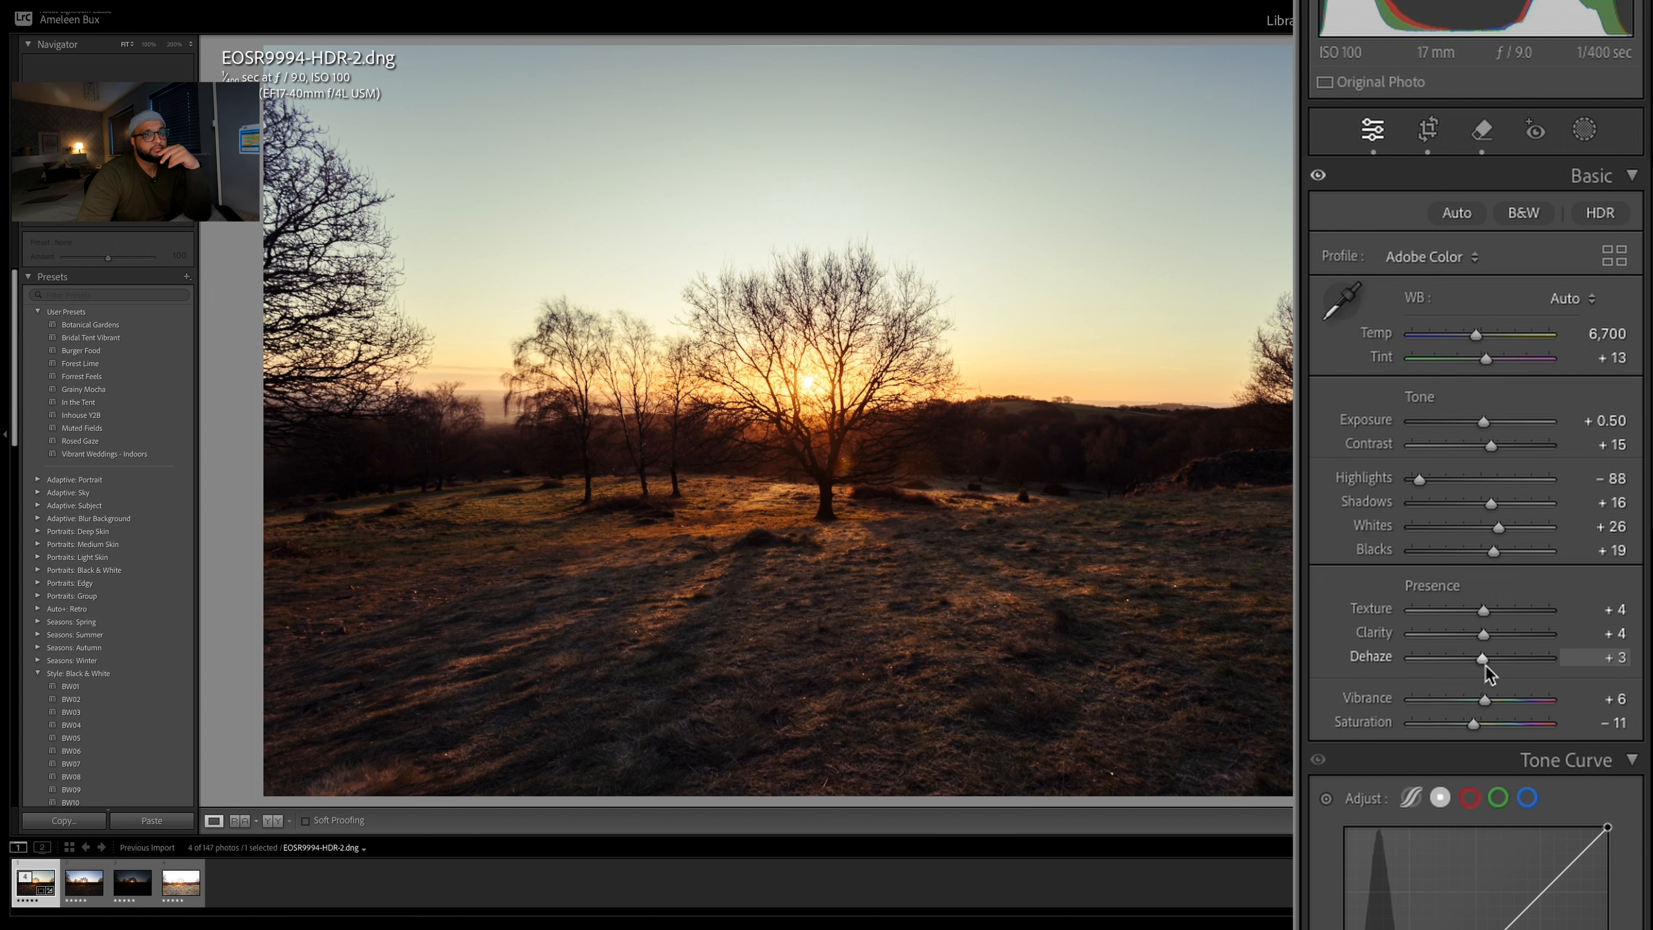
Try Dehaze at −100 and +100, and settle on +7
{"action": "left_click_drag", "start_coordinate": [1484, 659], "coordinate": [1387, 664]}
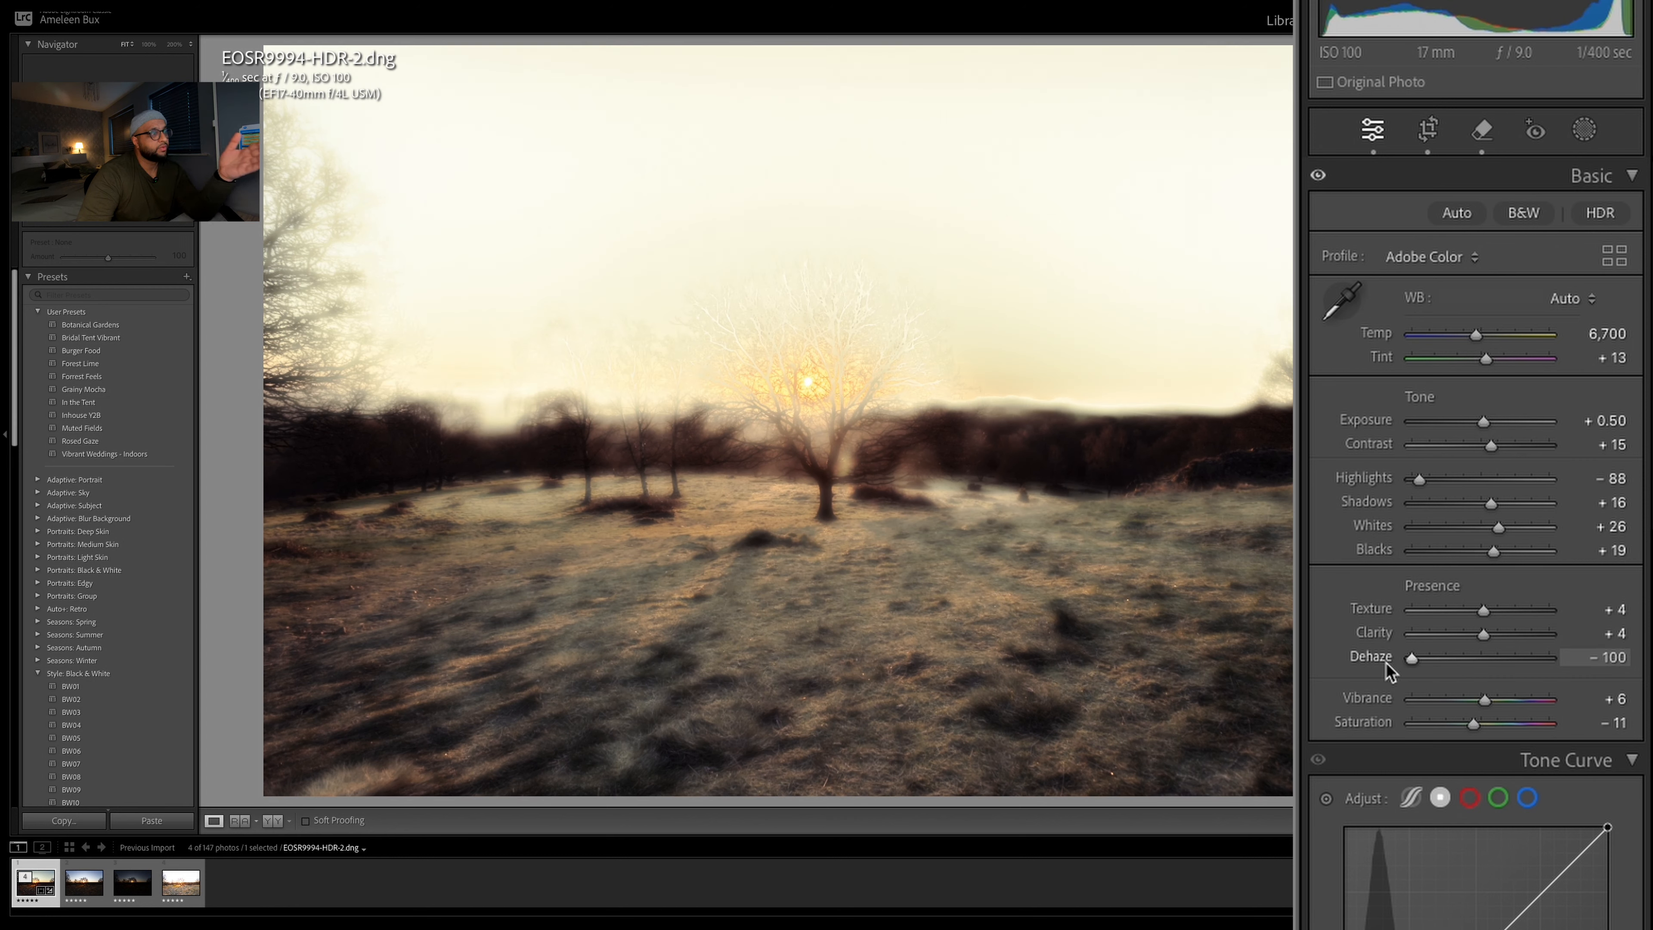
{"action": "left_click_drag", "start_coordinate": [1410, 662], "coordinate": [1575, 667]}
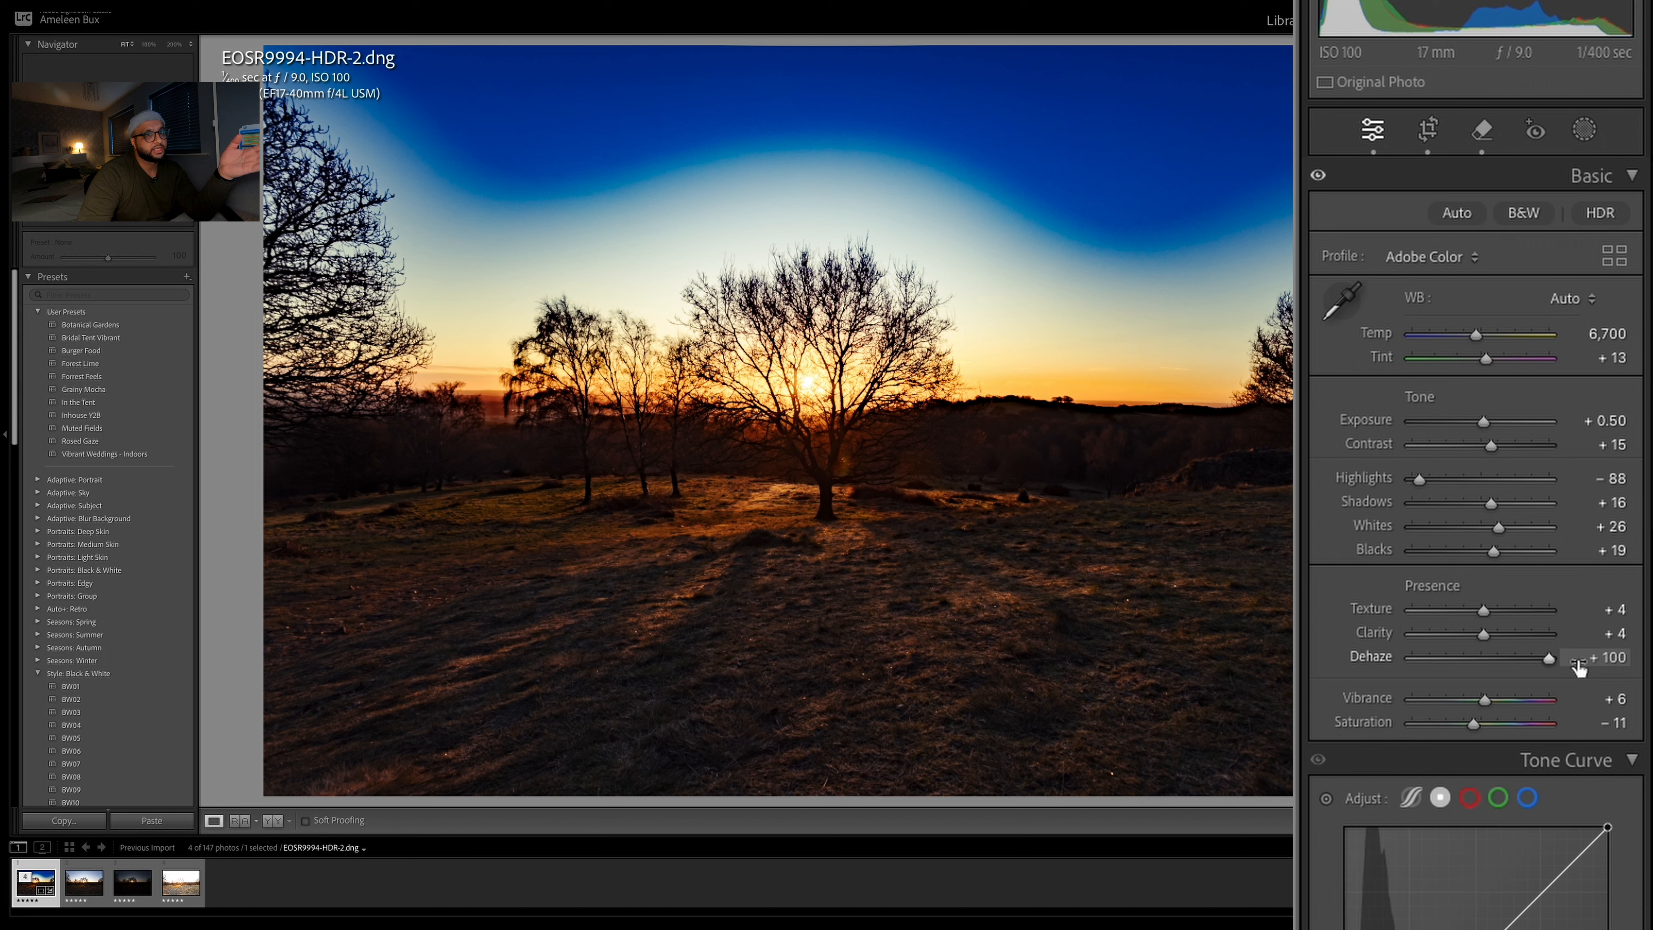
{"action": "left_click", "coordinate": [1485, 659]}
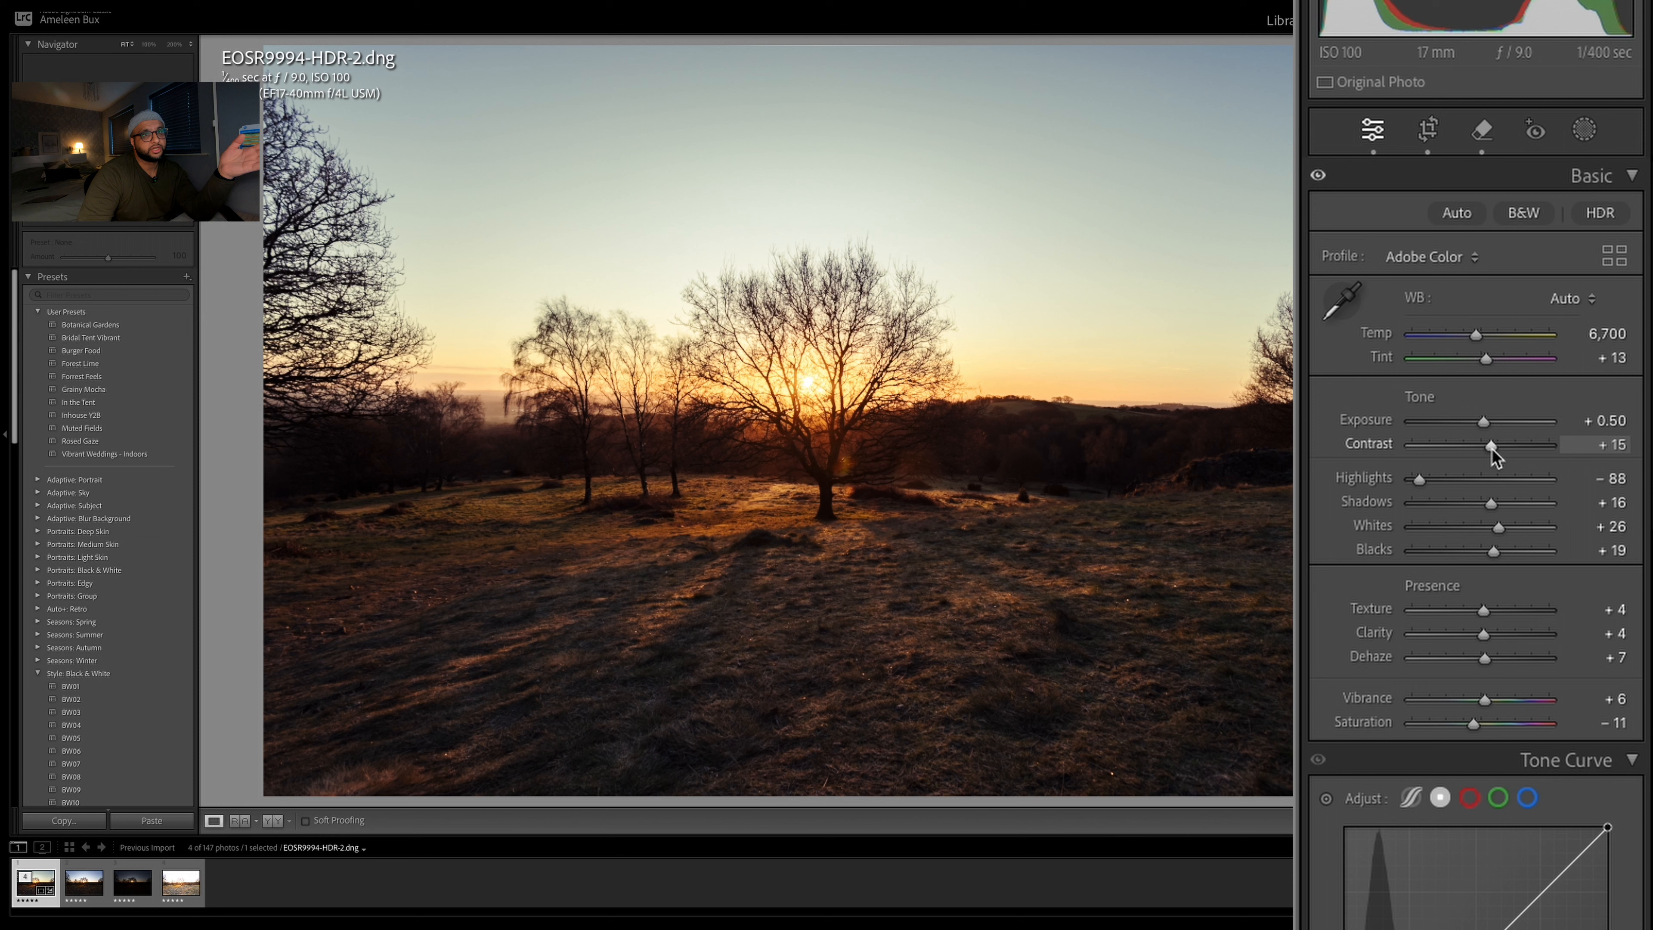
Try Contrast at −100 and +100, and undo the changes
{"action": "left_click_drag", "start_coordinate": [1492, 448], "coordinate": [1359, 449]}
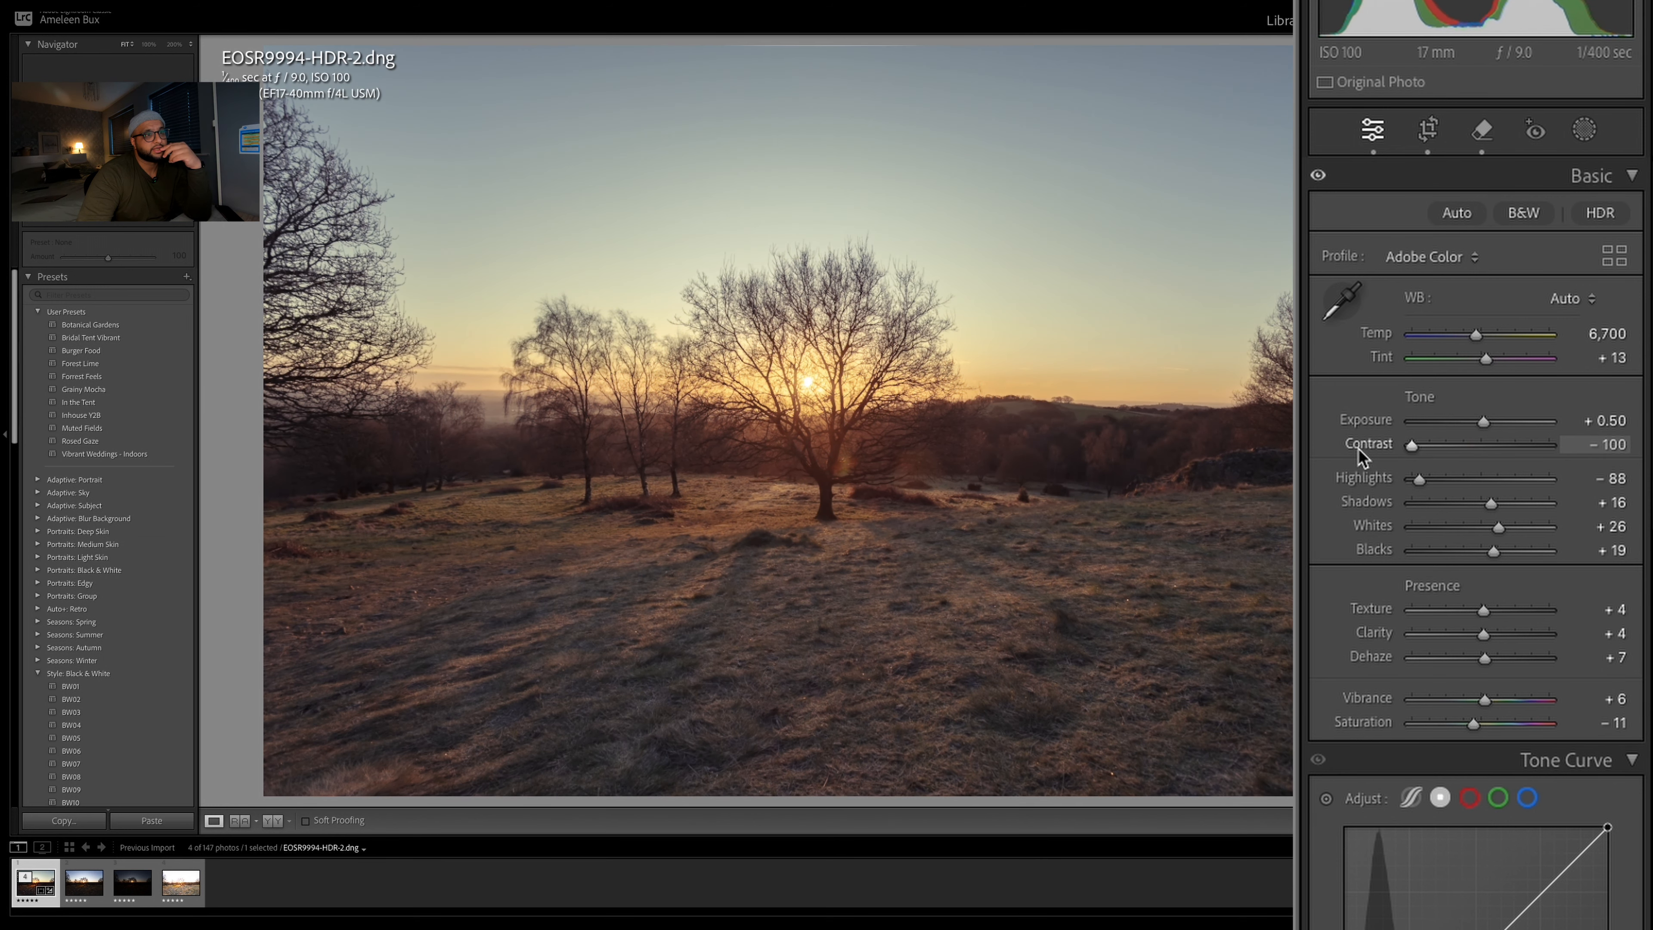
{"action": "left_click_drag", "start_coordinate": [1359, 449], "coordinate": [1621, 450]}
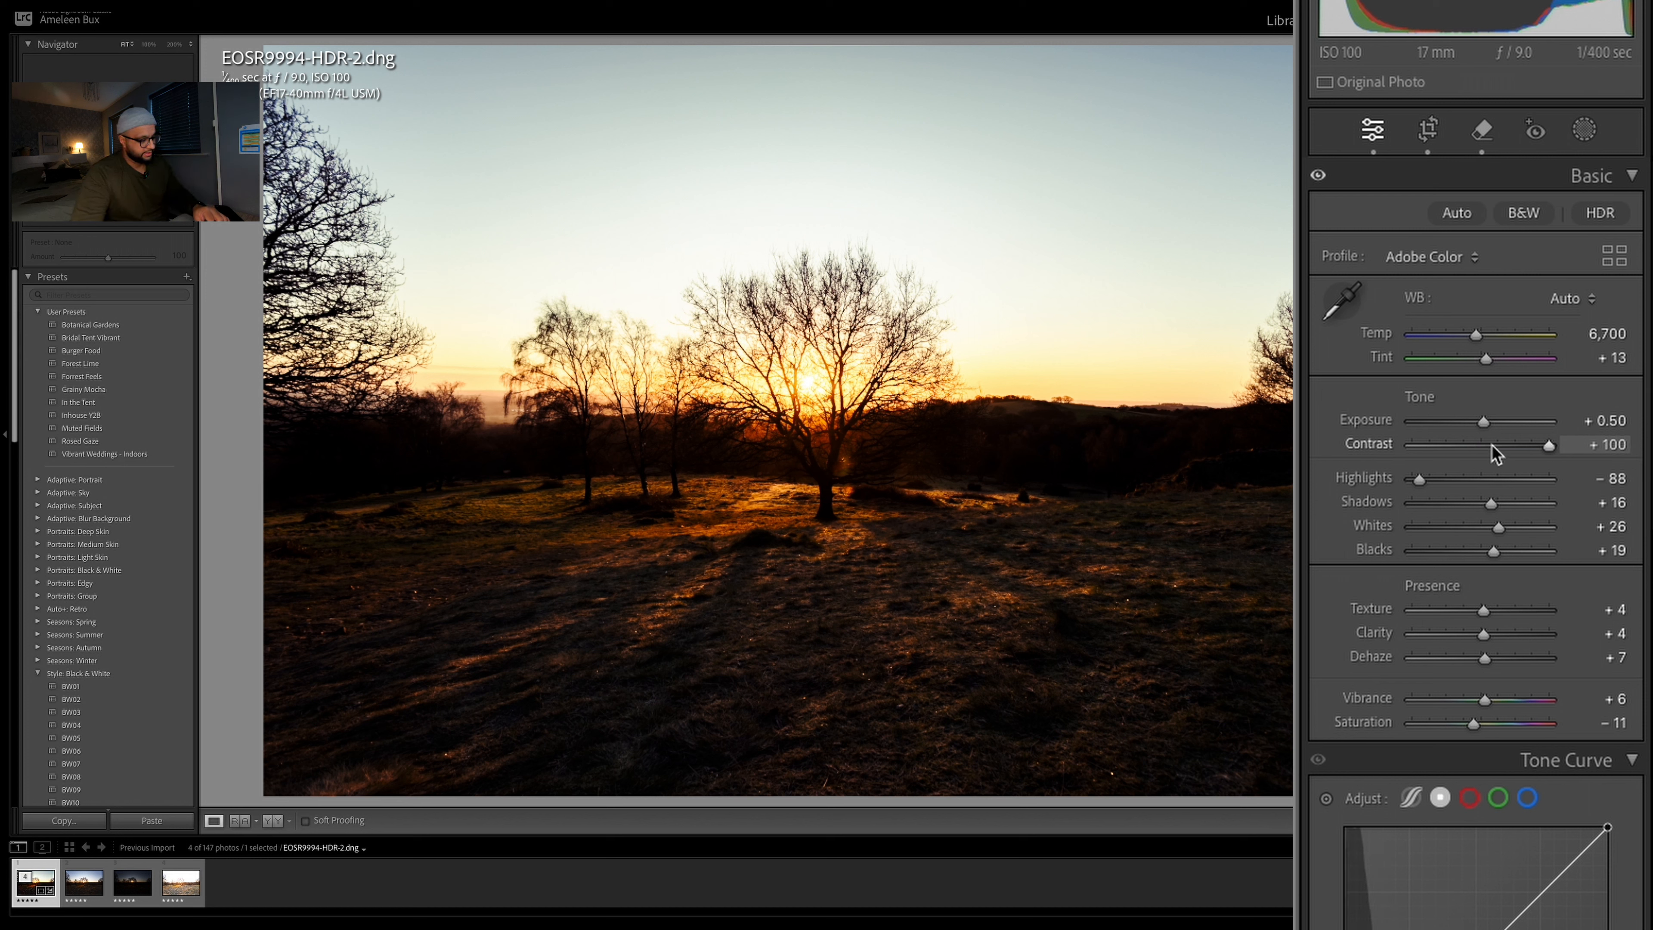
{"action": "key", "text": "ctrl+z"}
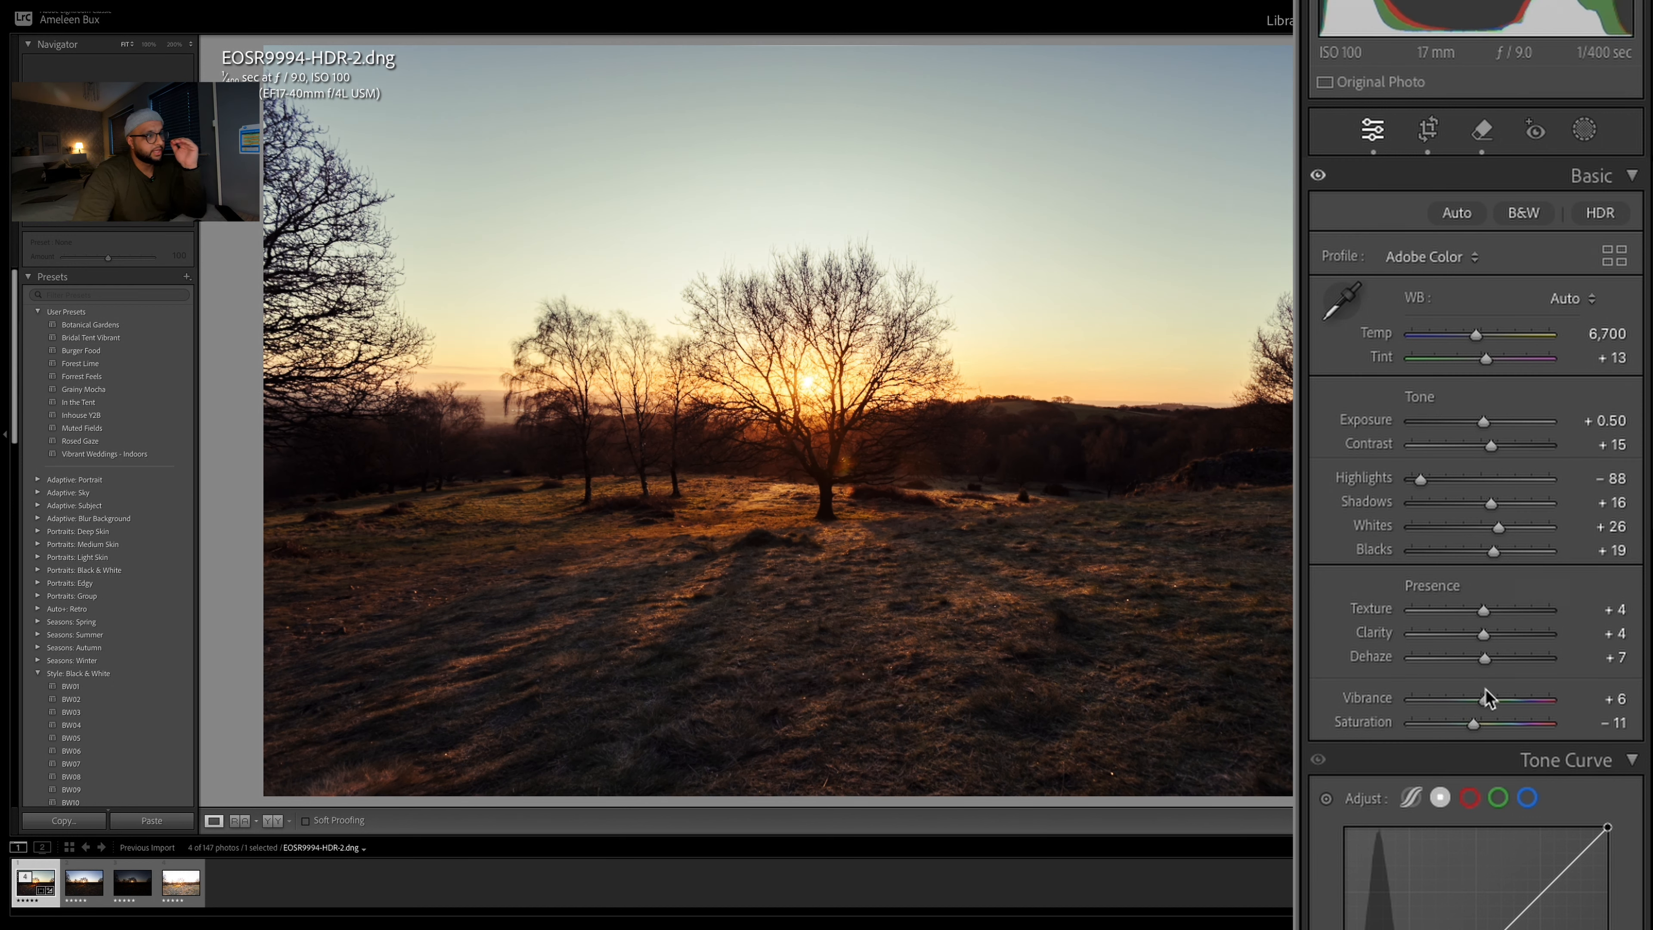
Try Clarity at −100 and +100, and reset both Clarity and Dehaze to 0
{"action": "left_click_drag", "start_coordinate": [1484, 636], "coordinate": [1477, 669]}
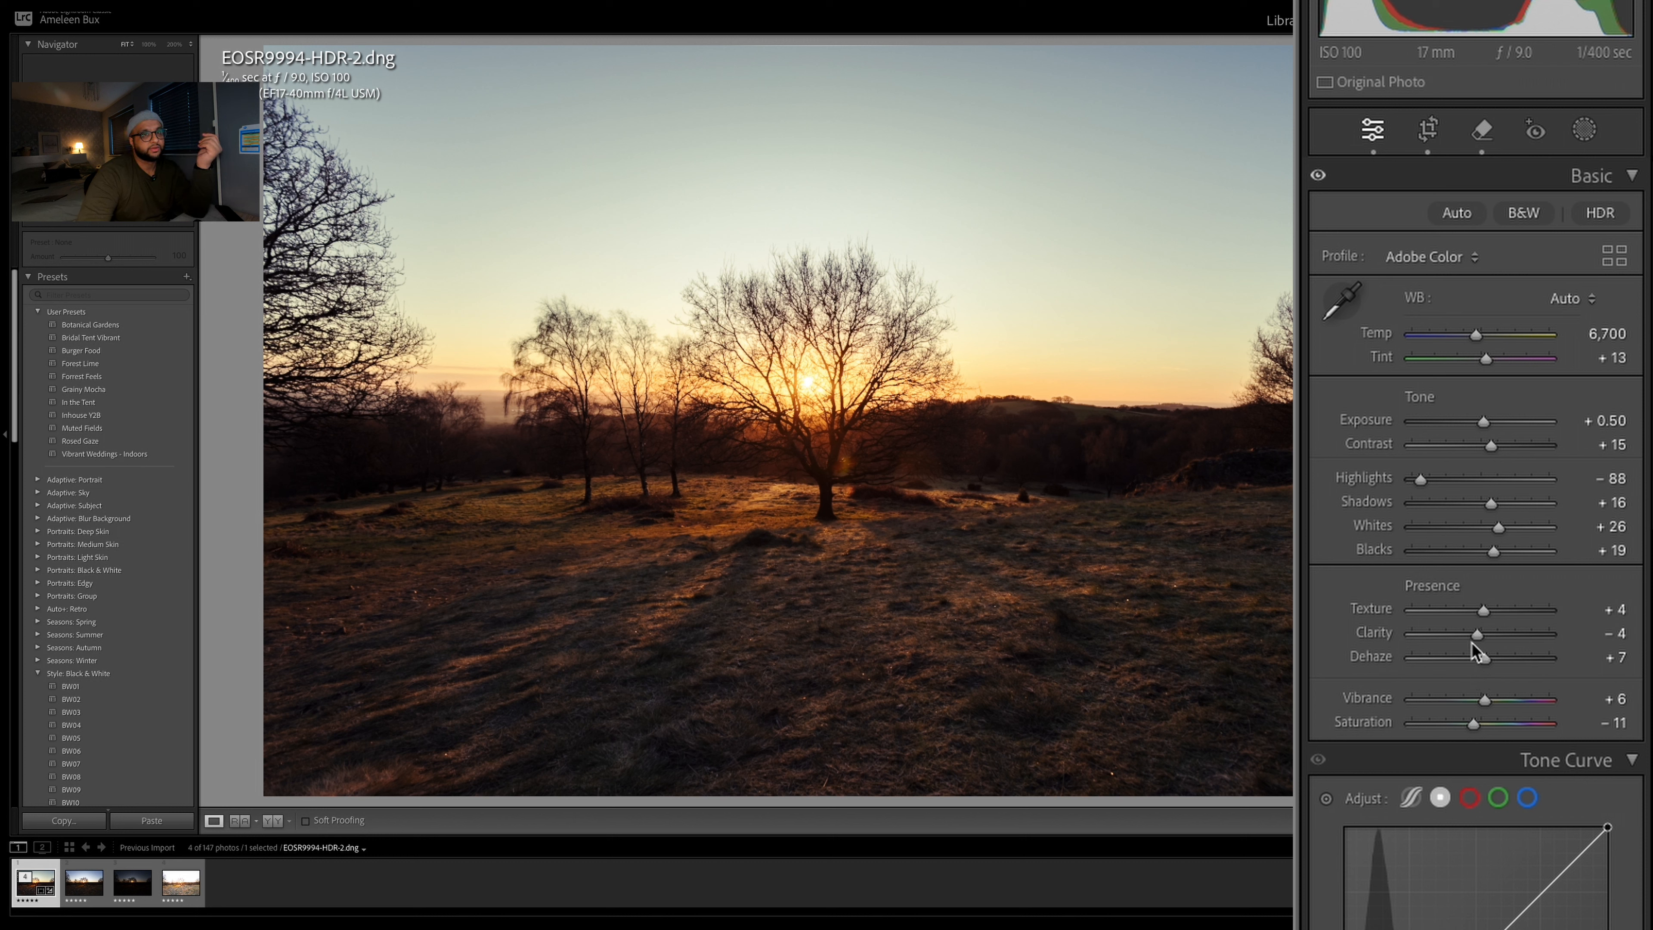
{"action": "left_click_drag", "start_coordinate": [1476, 635], "coordinate": [1415, 647]}
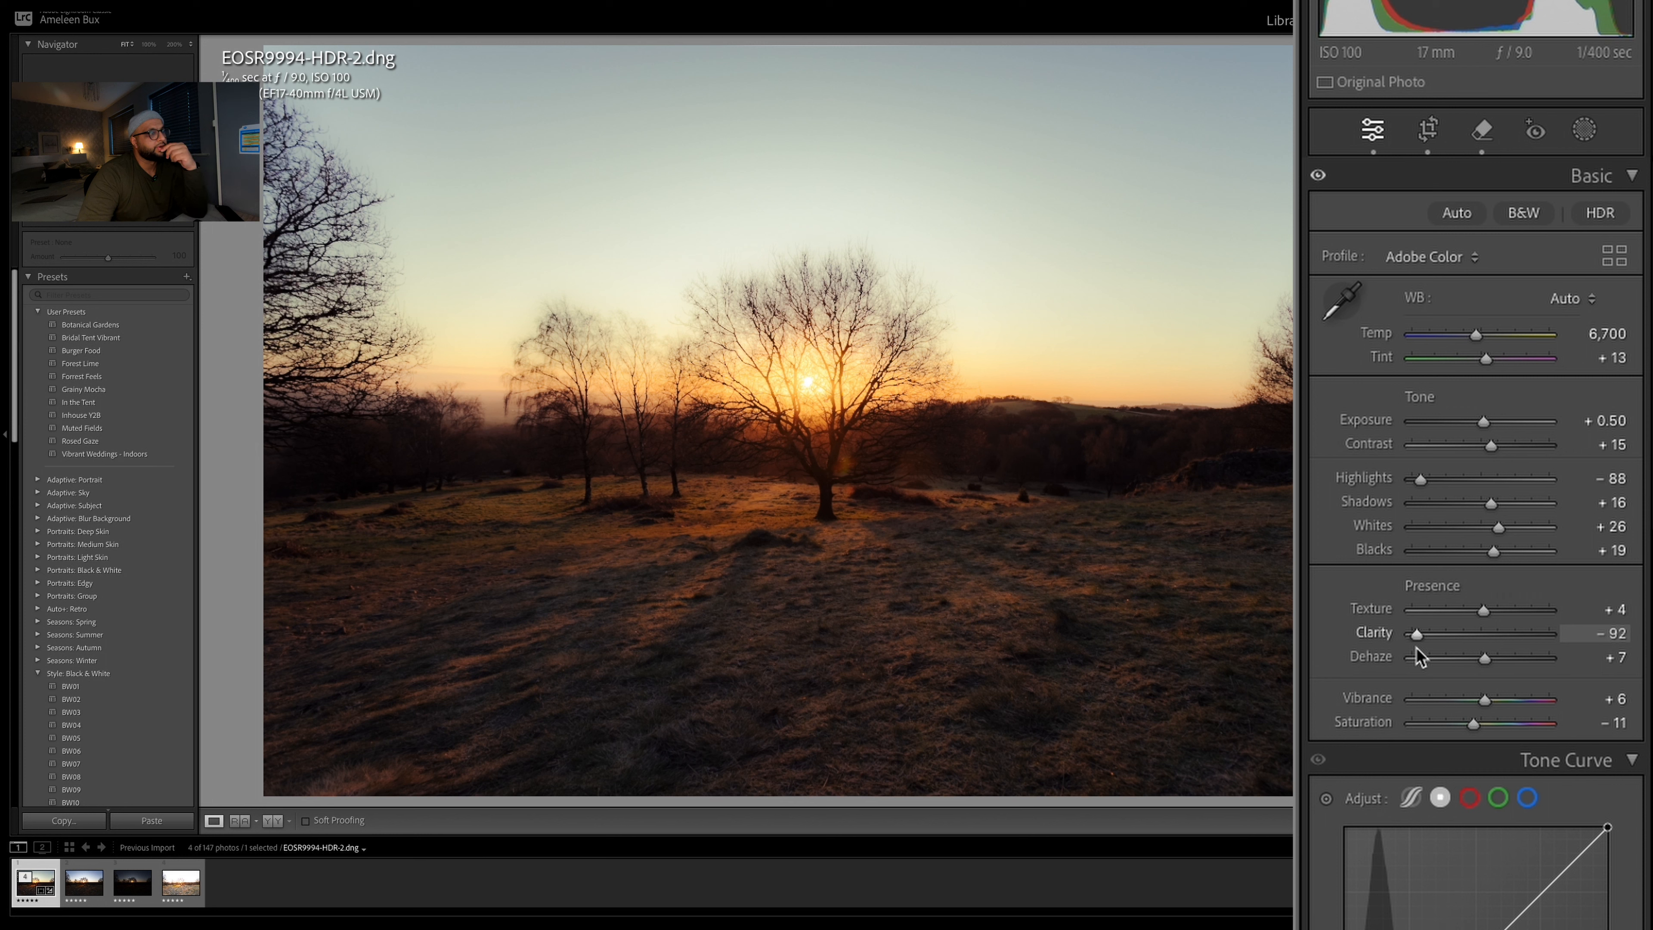
{"action": "left_click_drag", "start_coordinate": [1416, 648], "coordinate": [1399, 649]}
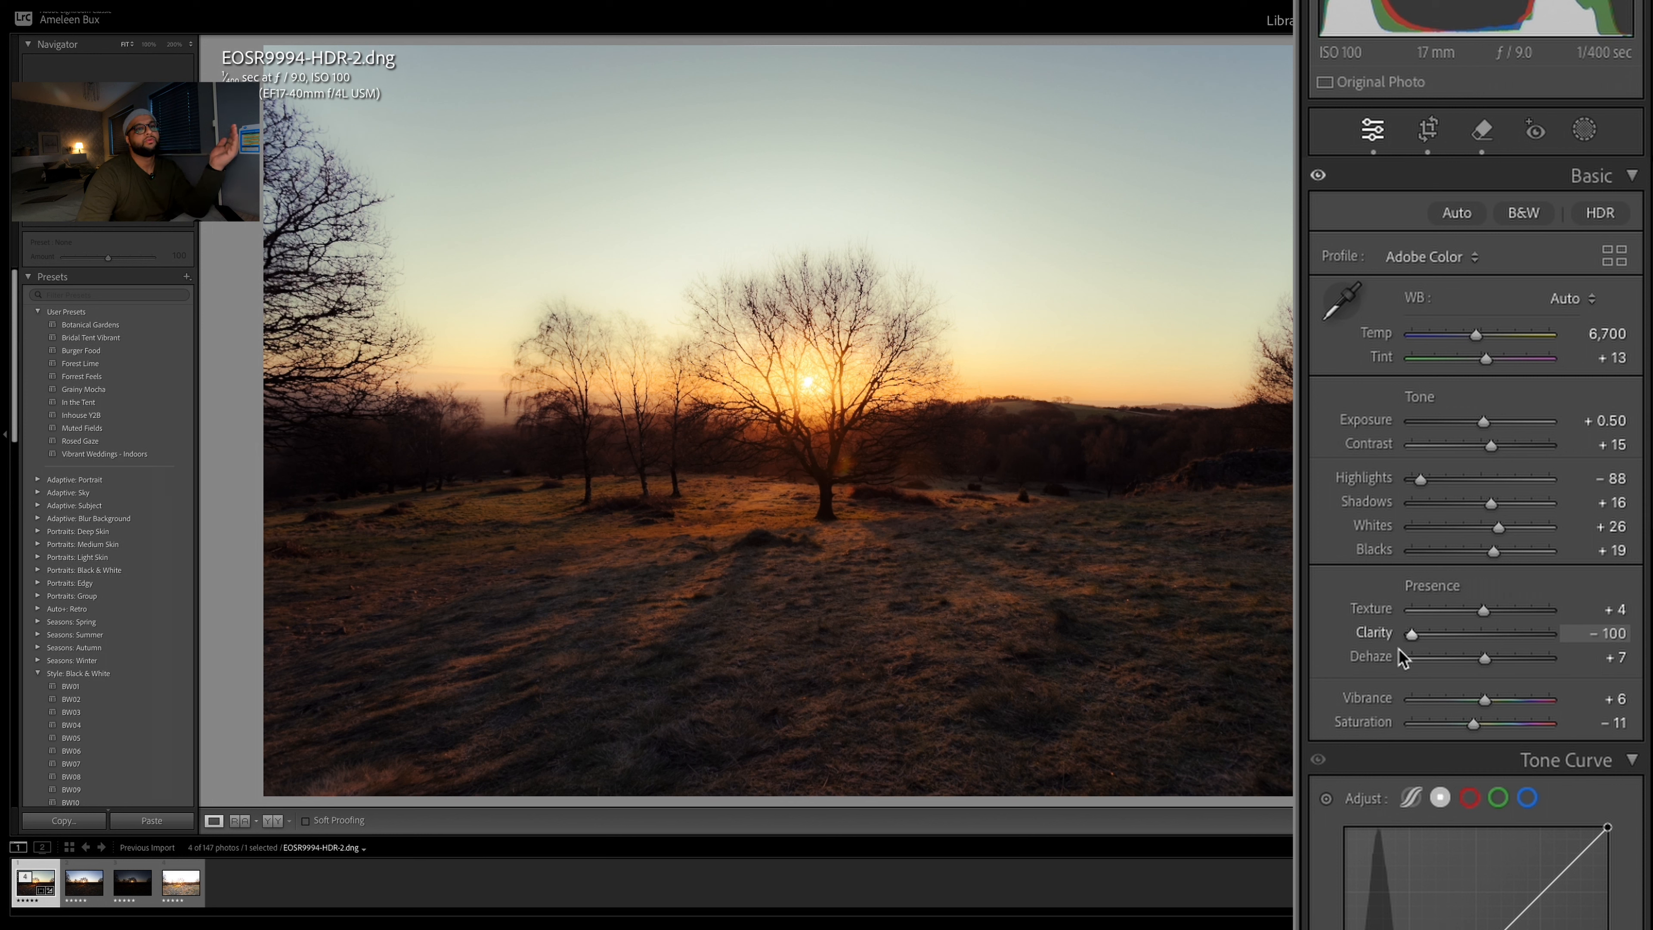
{"action": "left_click_drag", "start_coordinate": [1399, 648], "coordinate": [1558, 666]}
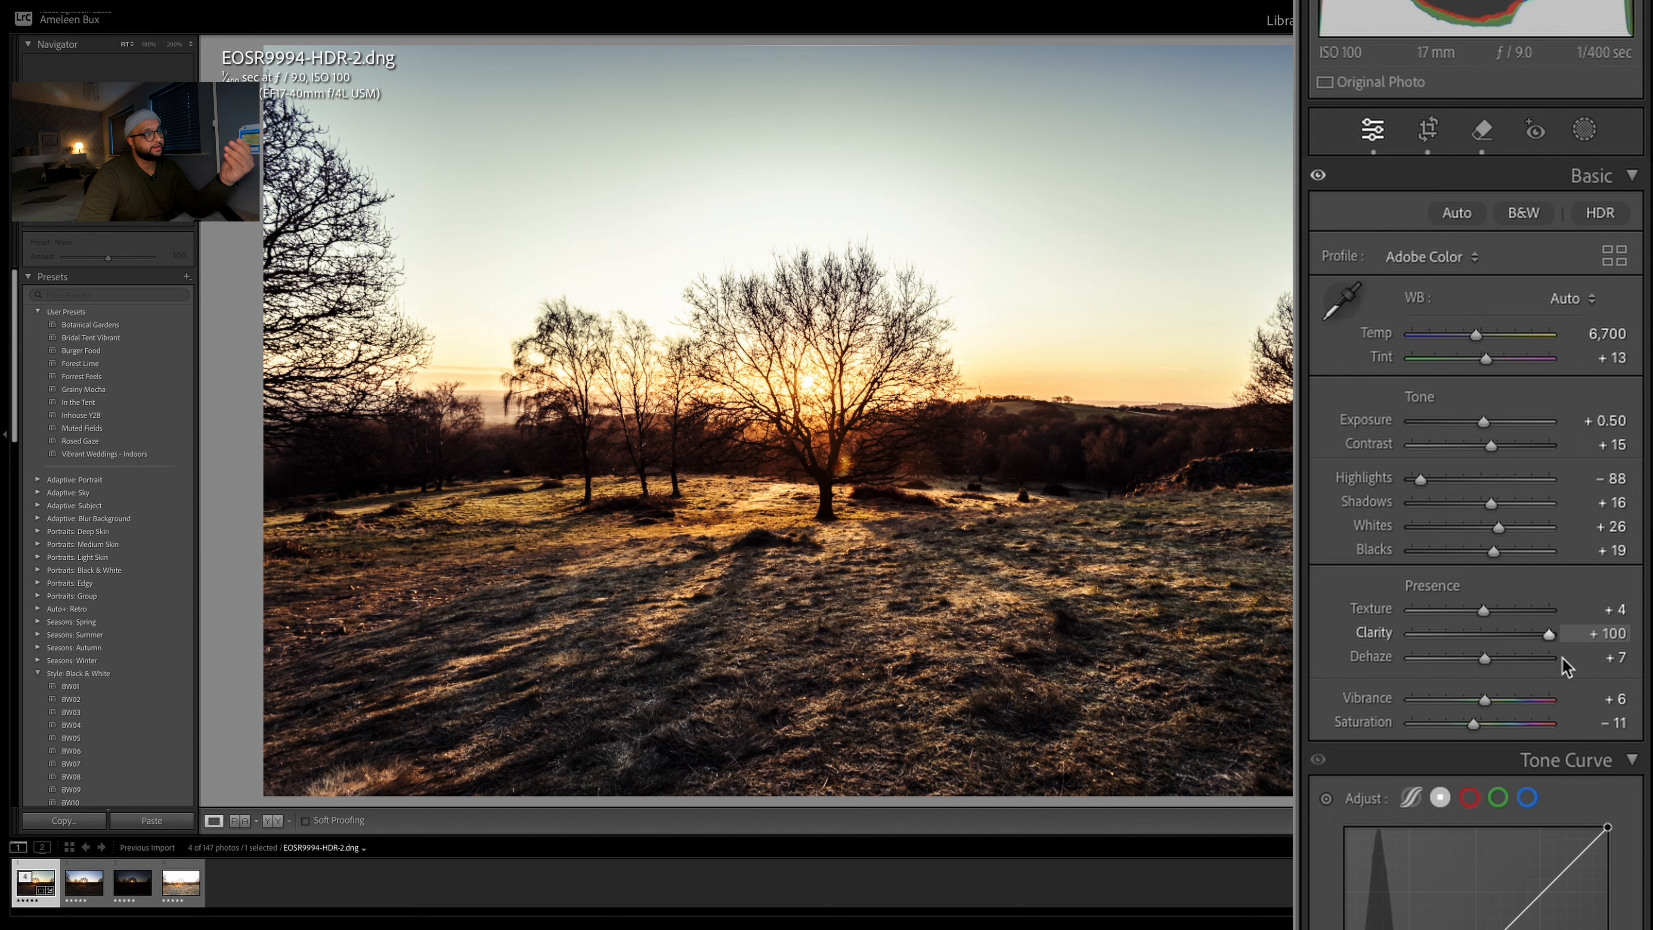
{"action": "left_click_drag", "start_coordinate": [1565, 666], "coordinate": [1487, 661]}
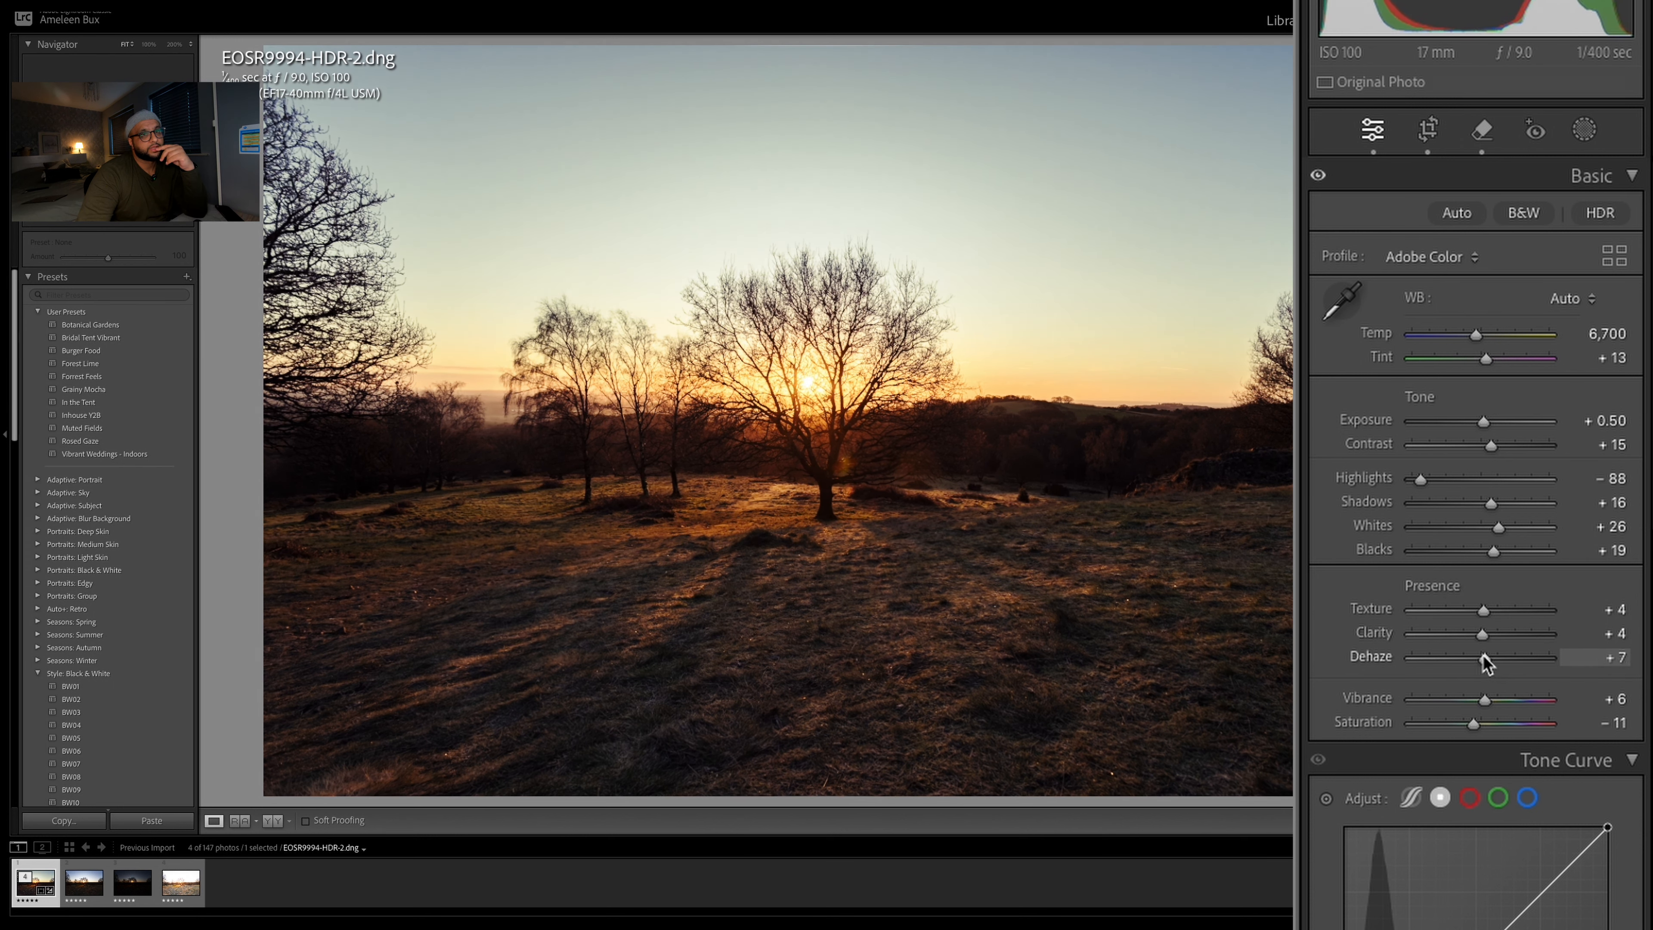
{"action": "double_click", "coordinate": [1480, 640]}
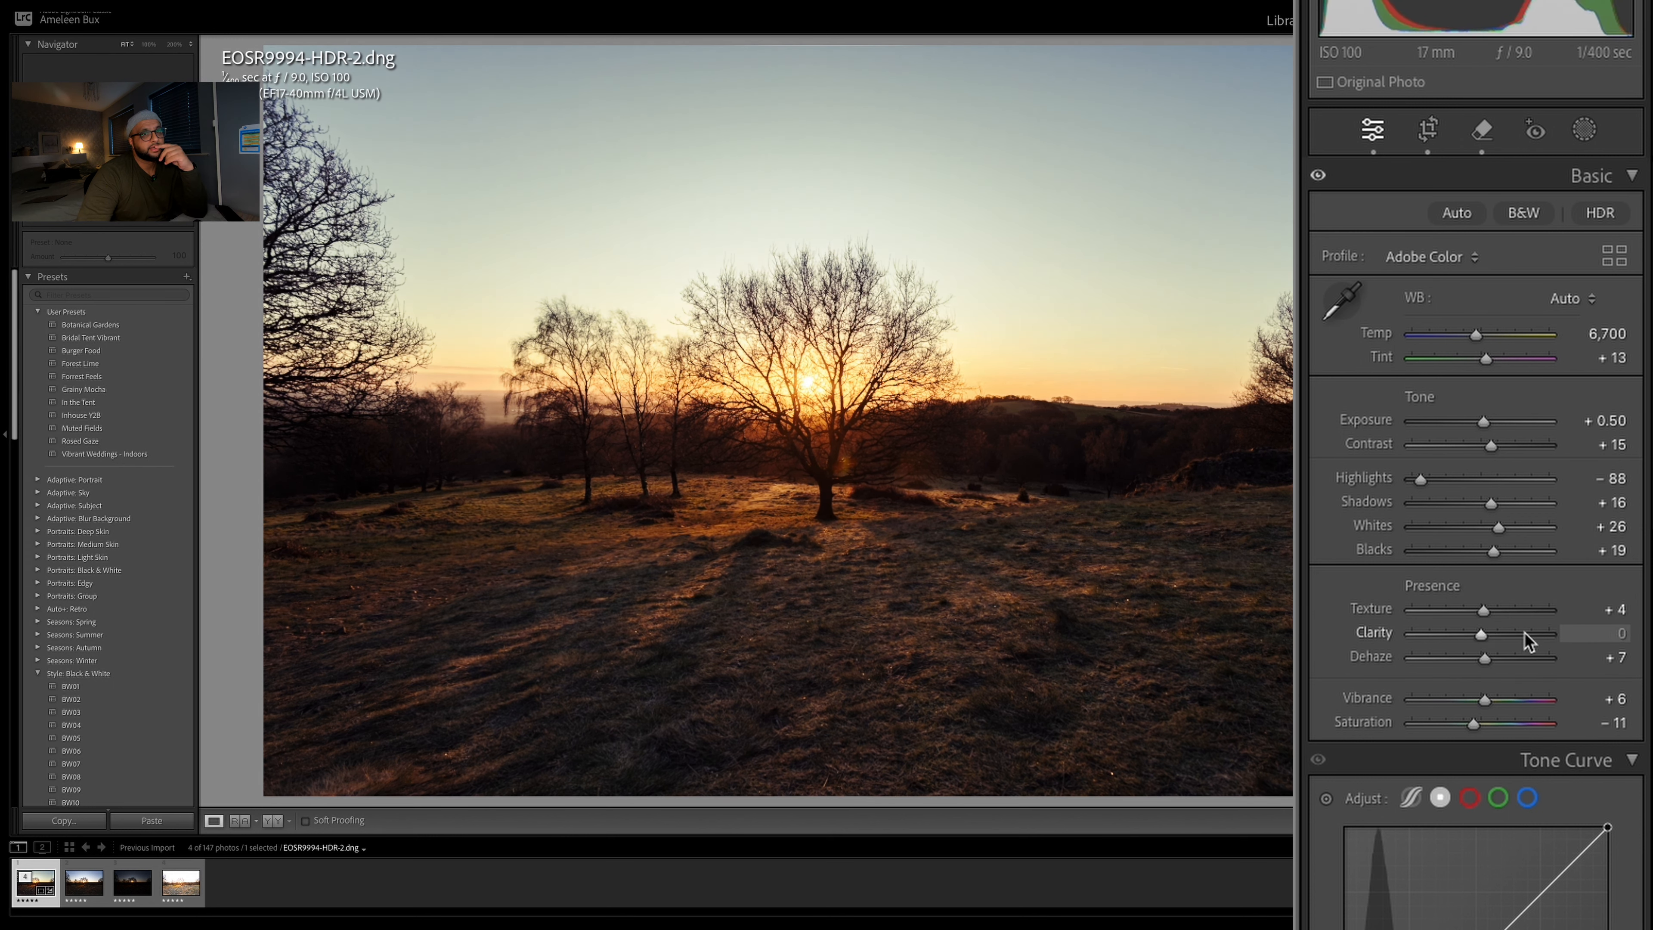
{"action": "double_click", "coordinate": [1486, 657]}
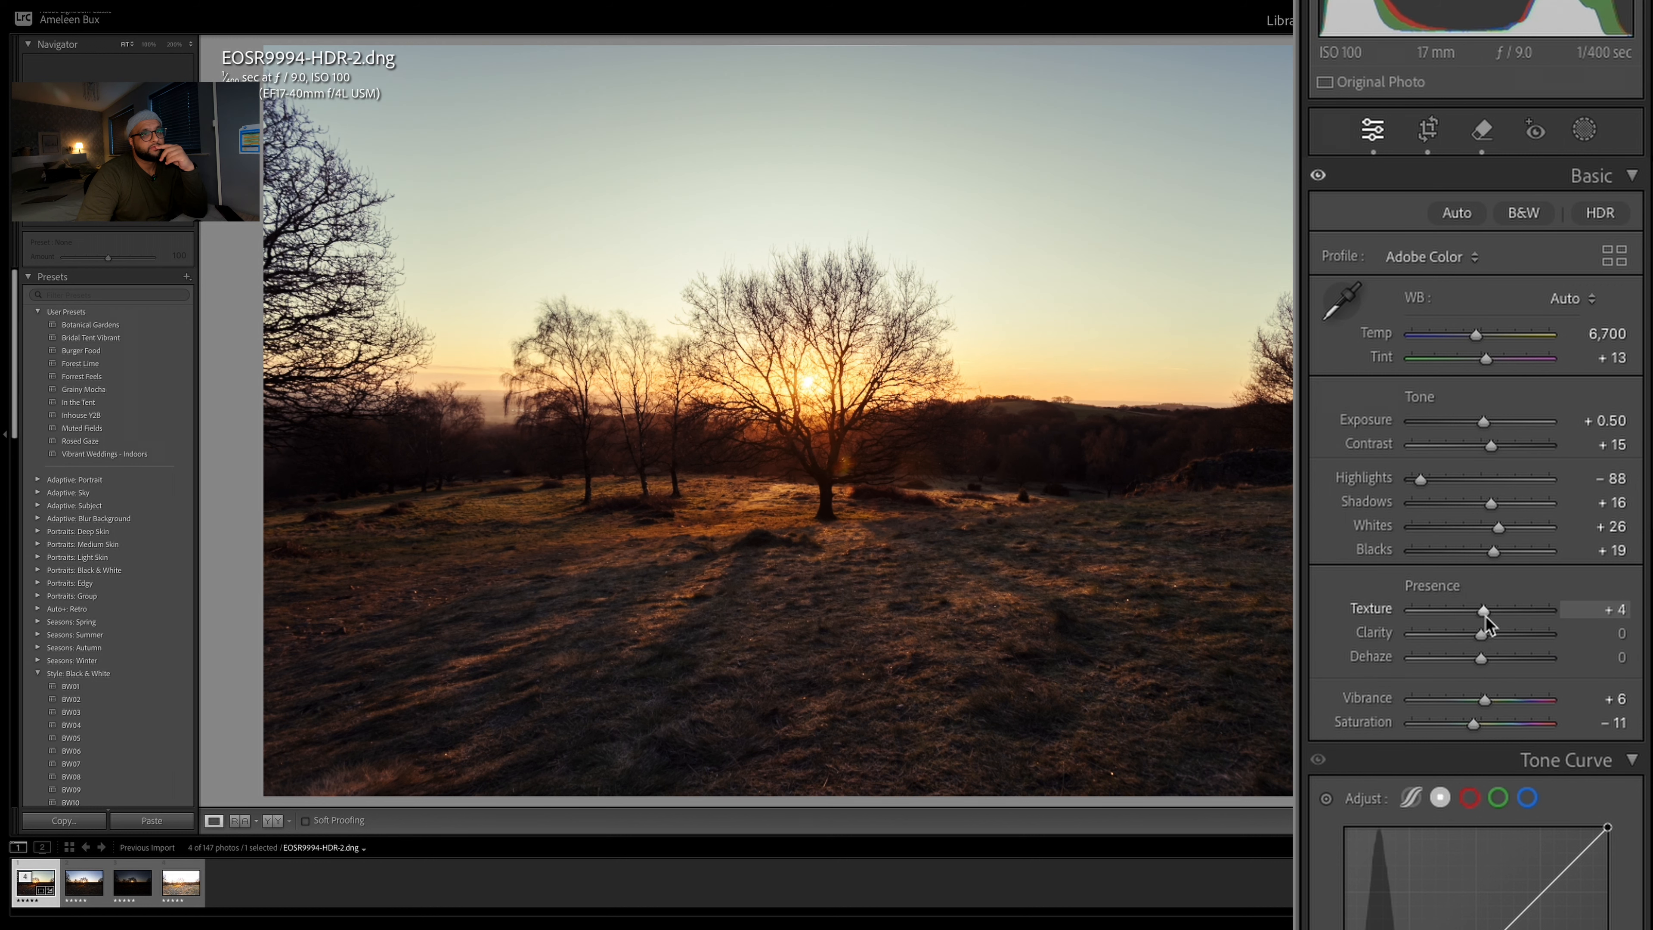
Try Texture at −100 and −8, and reset it to 0
{"action": "left_click_drag", "start_coordinate": [1485, 615], "coordinate": [1411, 611]}
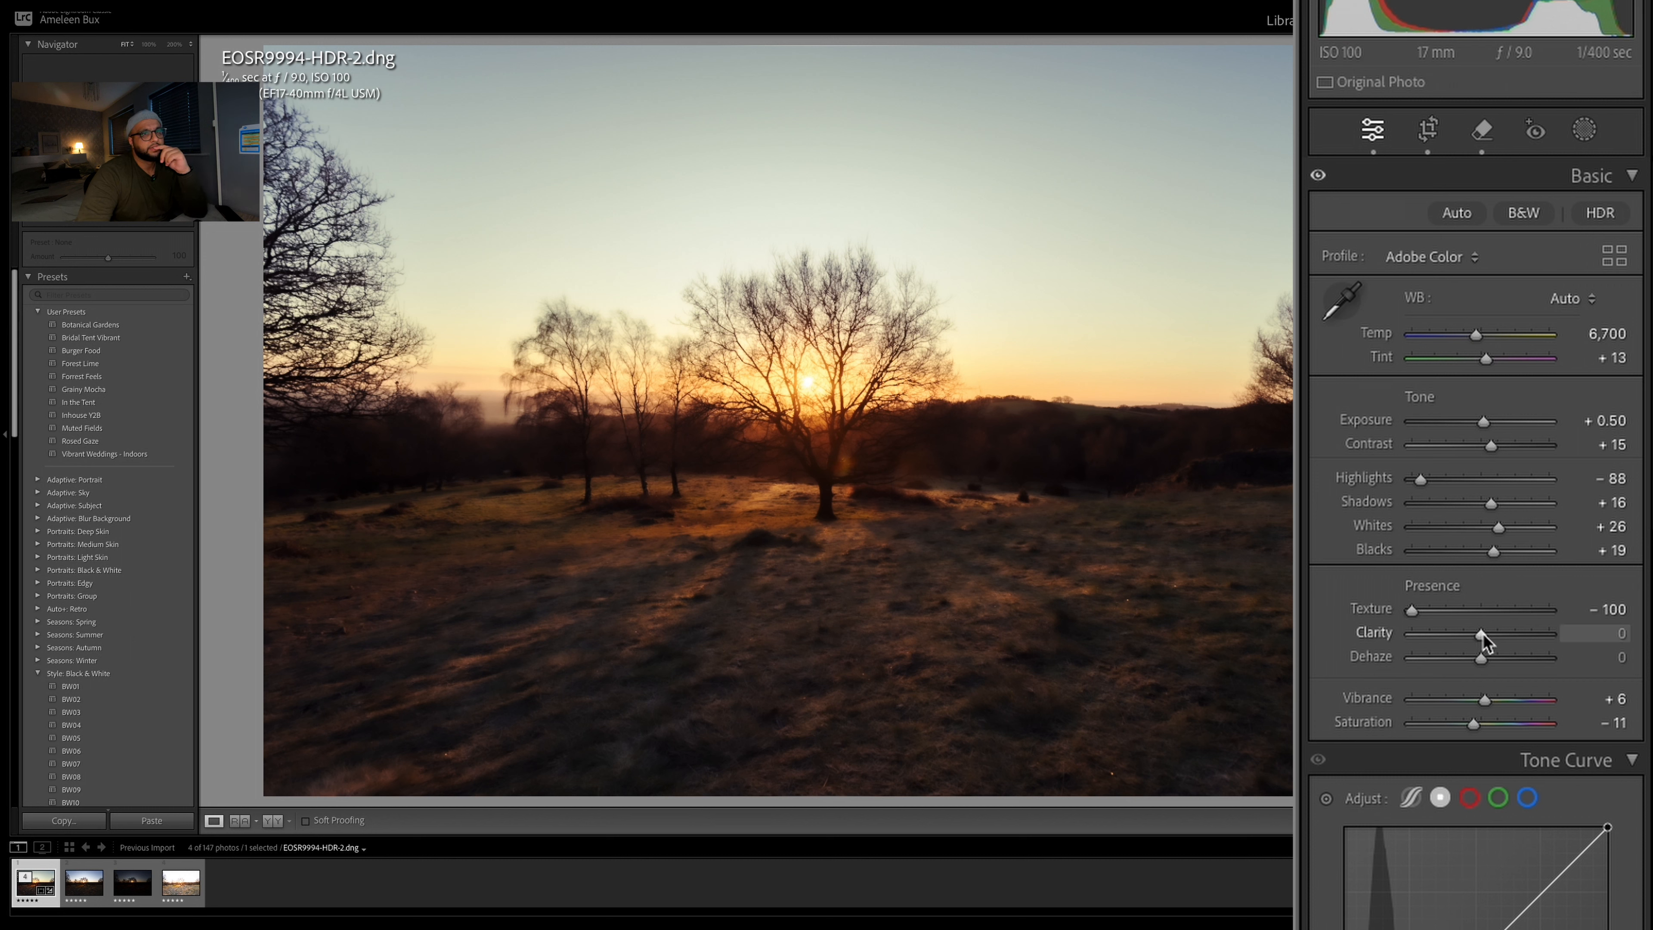
{"action": "left_click", "coordinate": [1475, 610]}
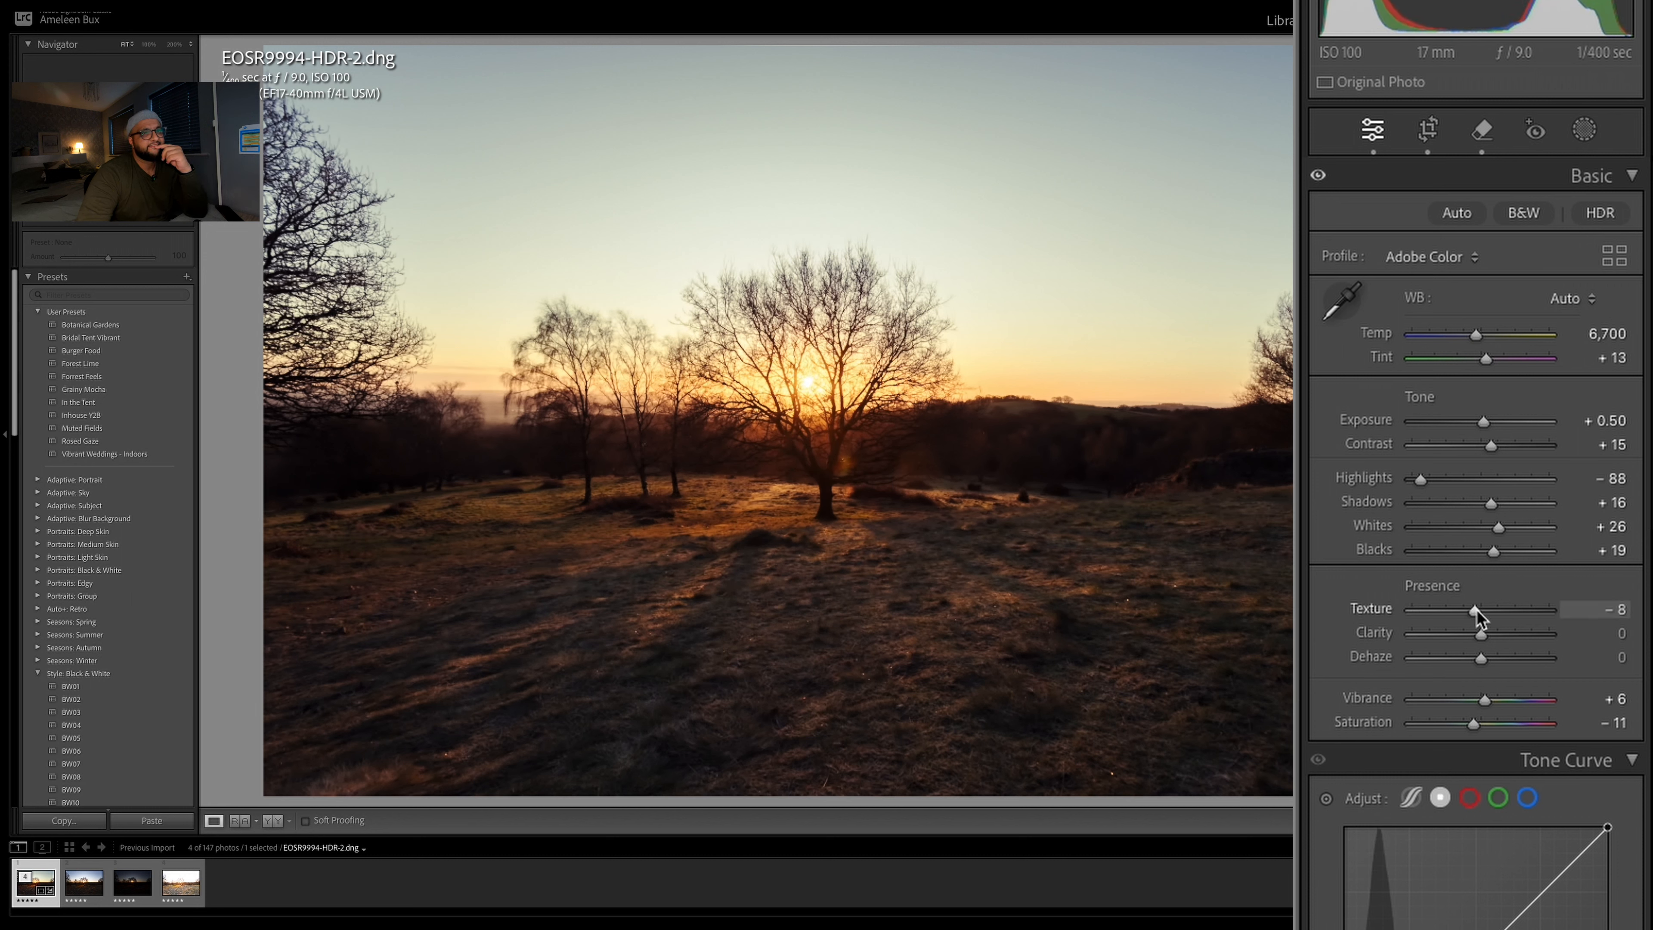
{"action": "double_click", "coordinate": [1476, 610]}
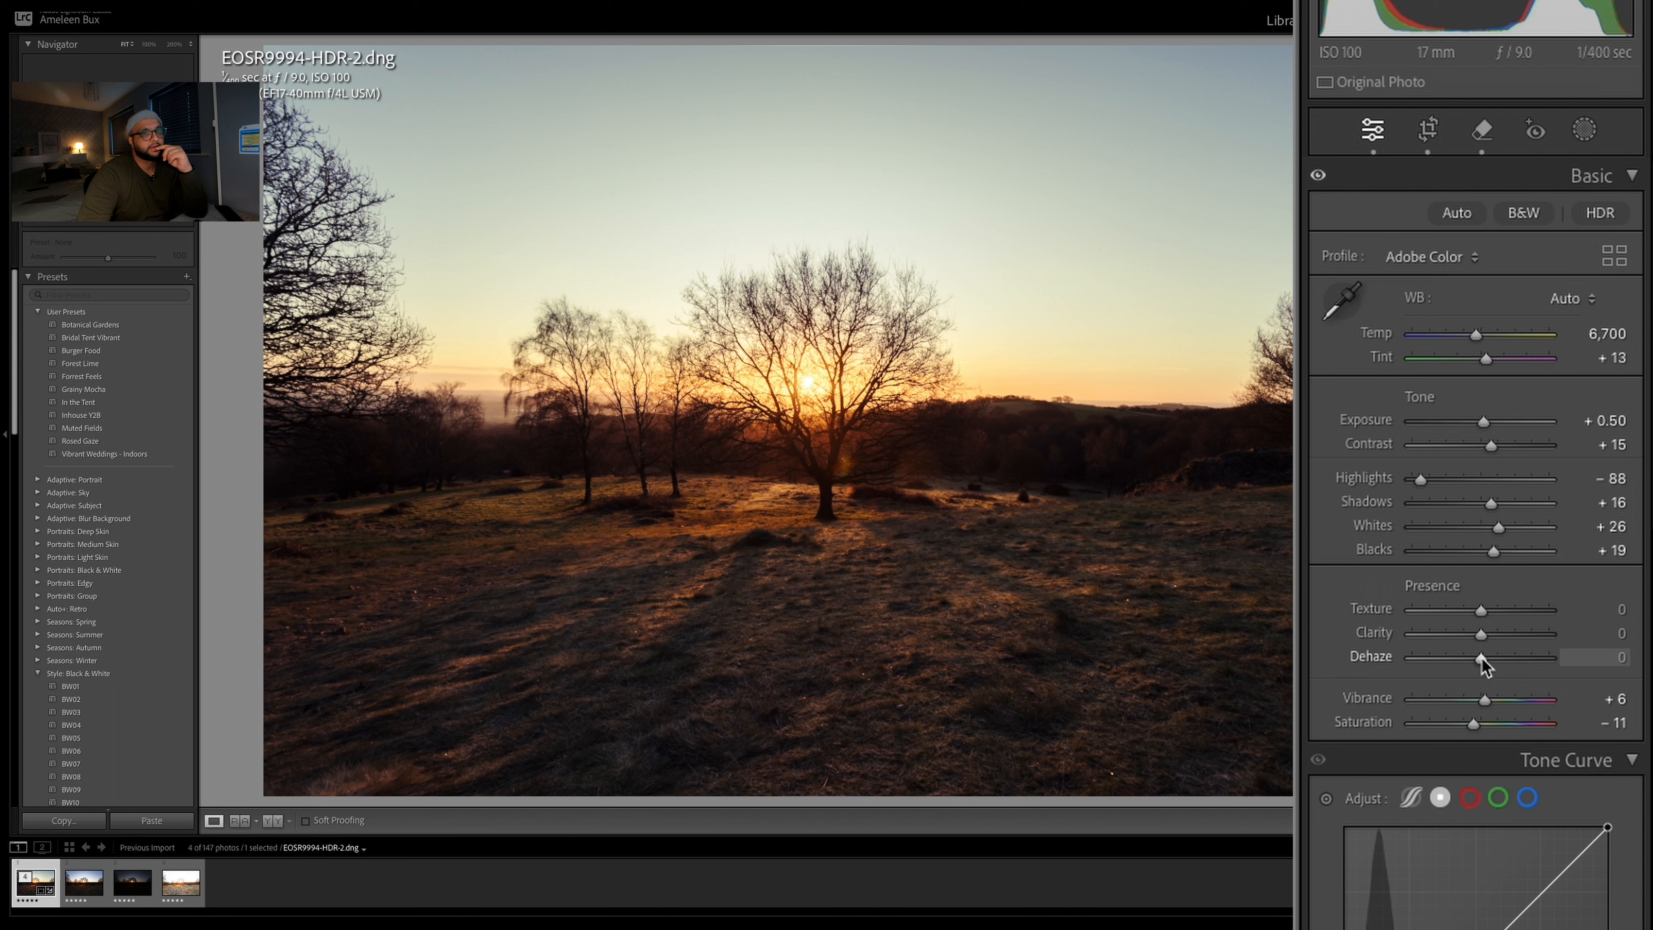
Set Texture to +13, Clarity to −4 and Dehaze to −13, and check the effect on the distant hill
{"action": "left_click_drag", "start_coordinate": [1481, 659], "coordinate": [1476, 640]}
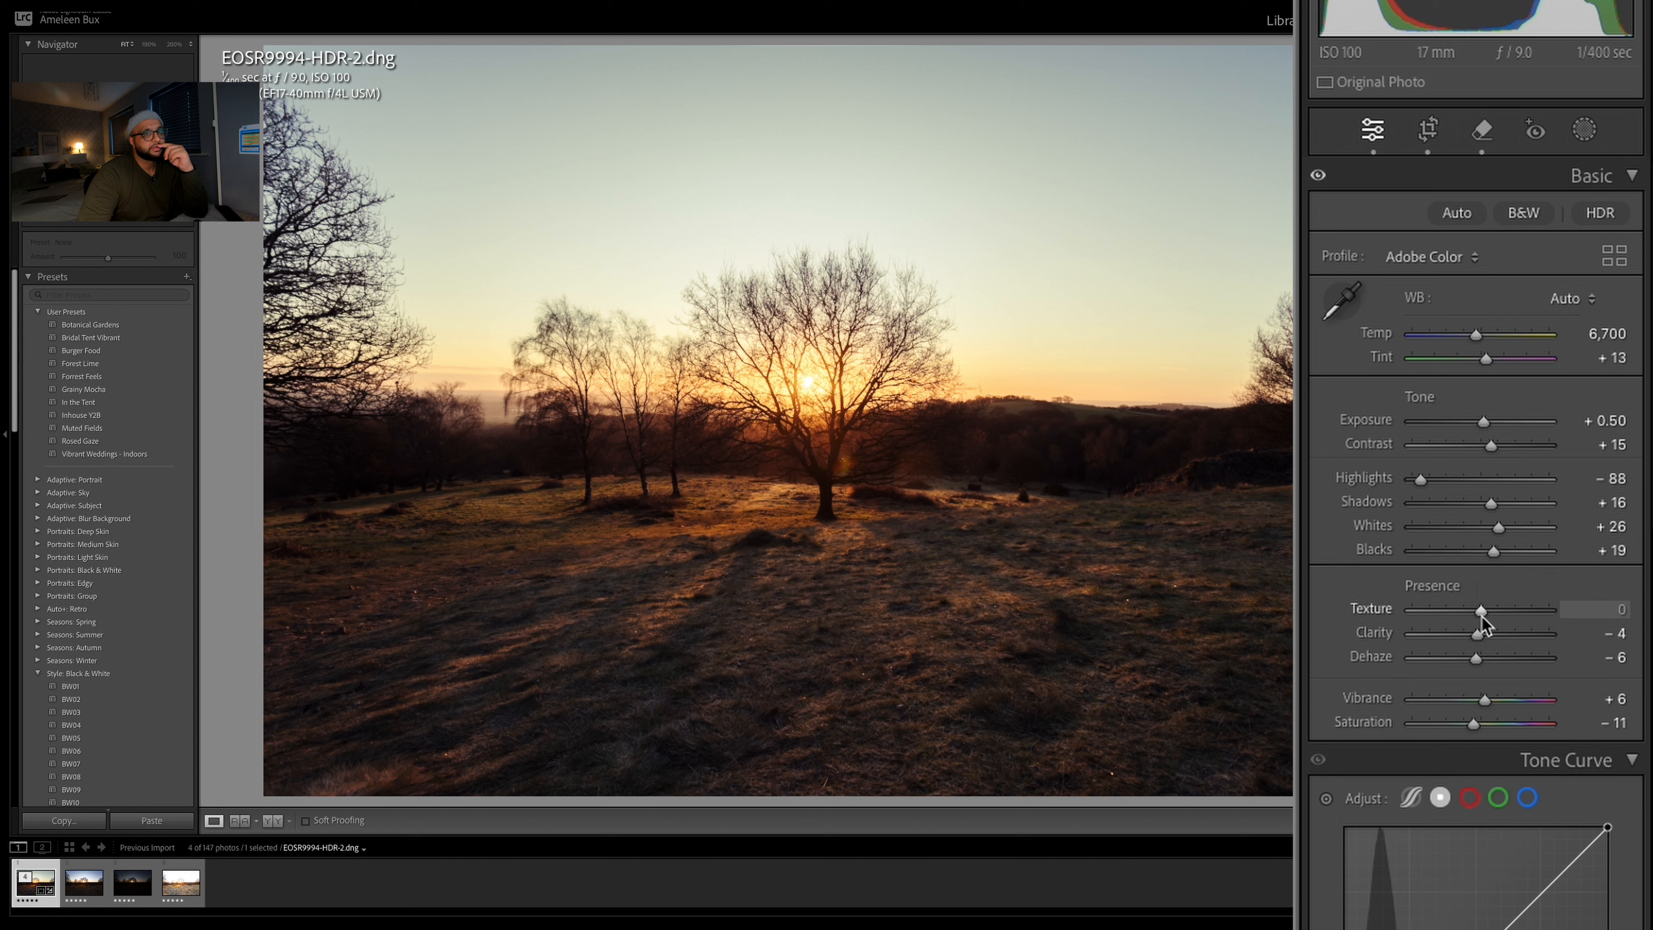
{"action": "left_click_drag", "start_coordinate": [1481, 616], "coordinate": [1490, 616]}
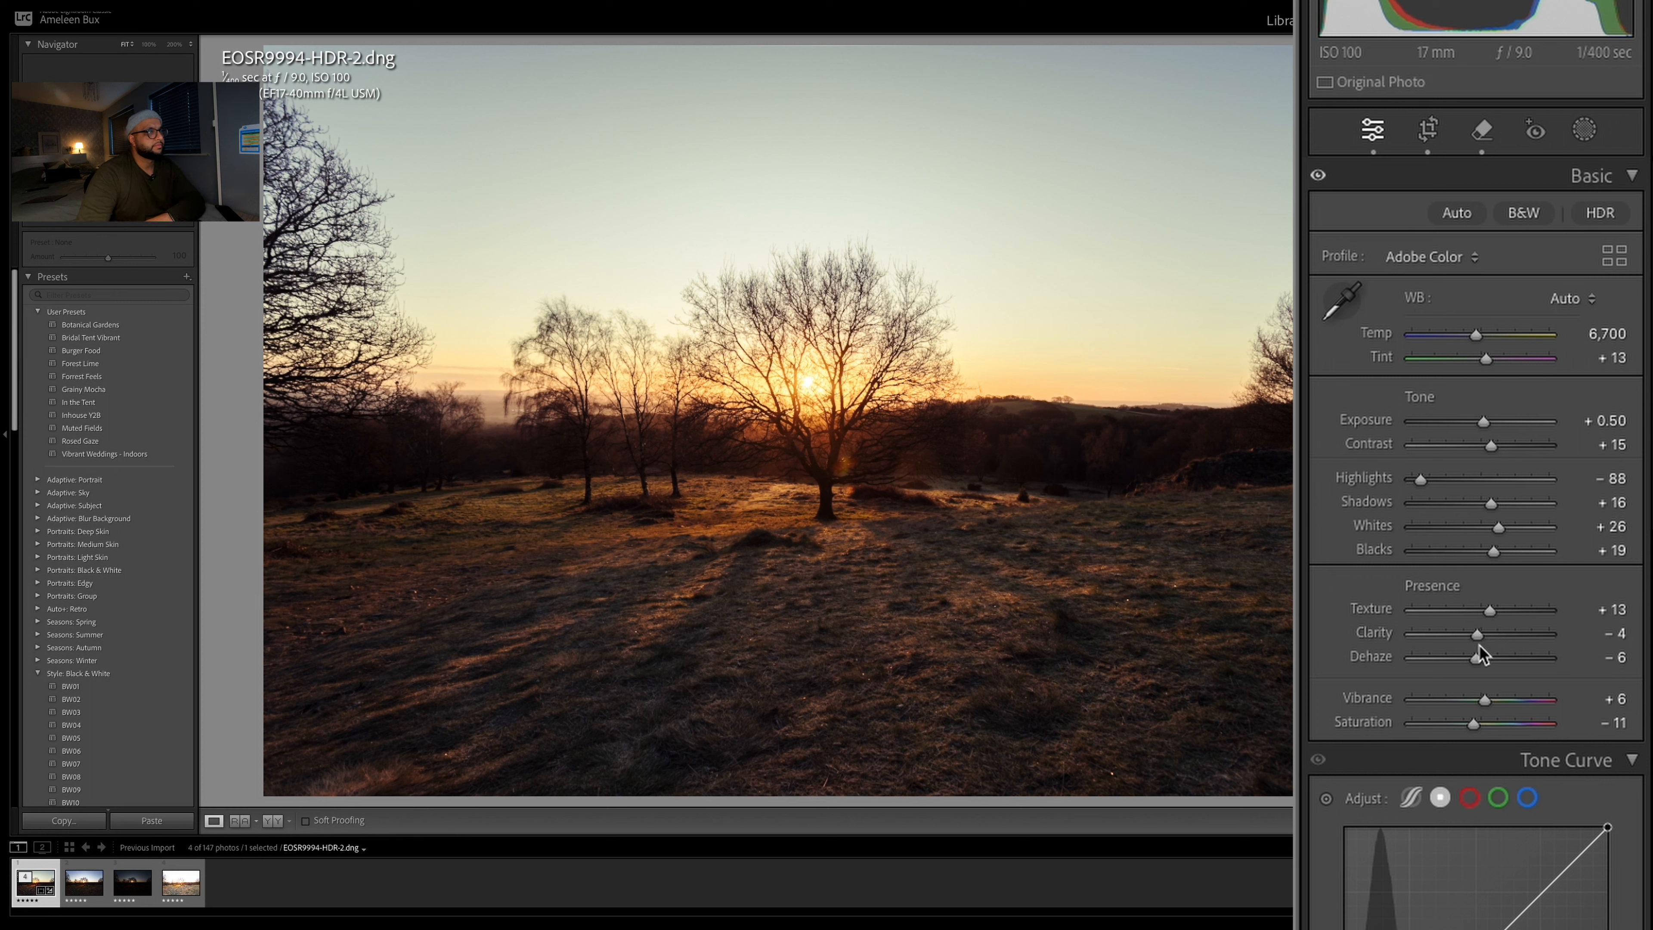
{"action": "left_click_drag", "start_coordinate": [1483, 662], "coordinate": [1477, 661]}
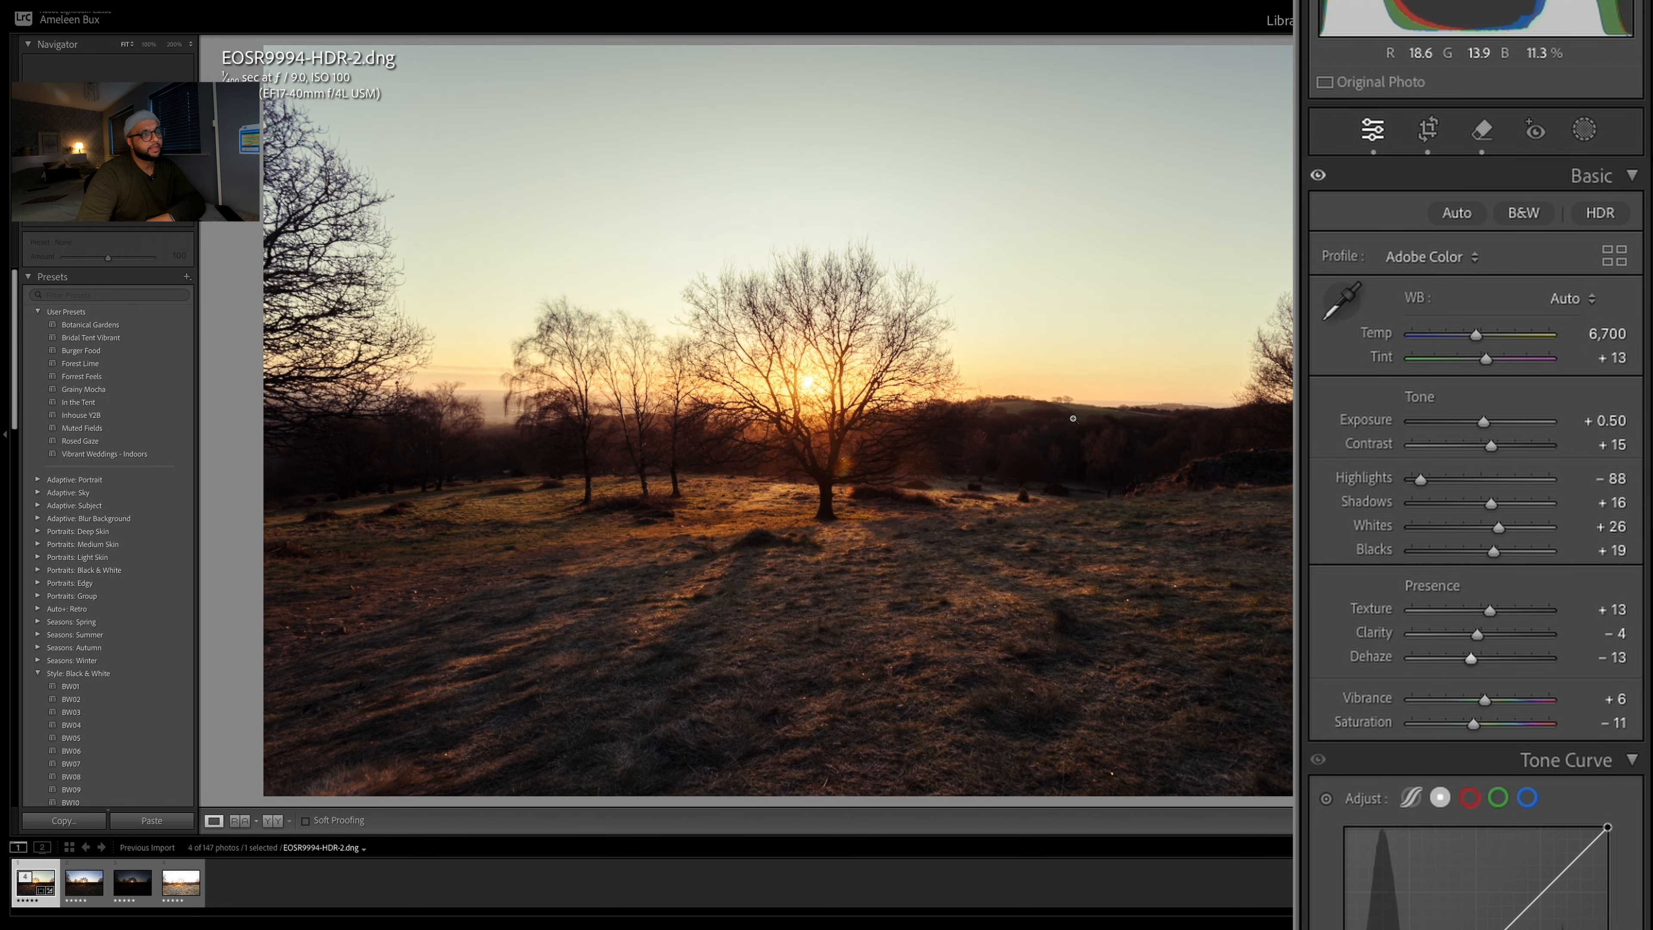
{"action": "left_click", "coordinate": [1071, 405]}
{"action": "left_click", "coordinate": [1107, 404]}
{"action": "left_click", "coordinate": [1105, 402]}
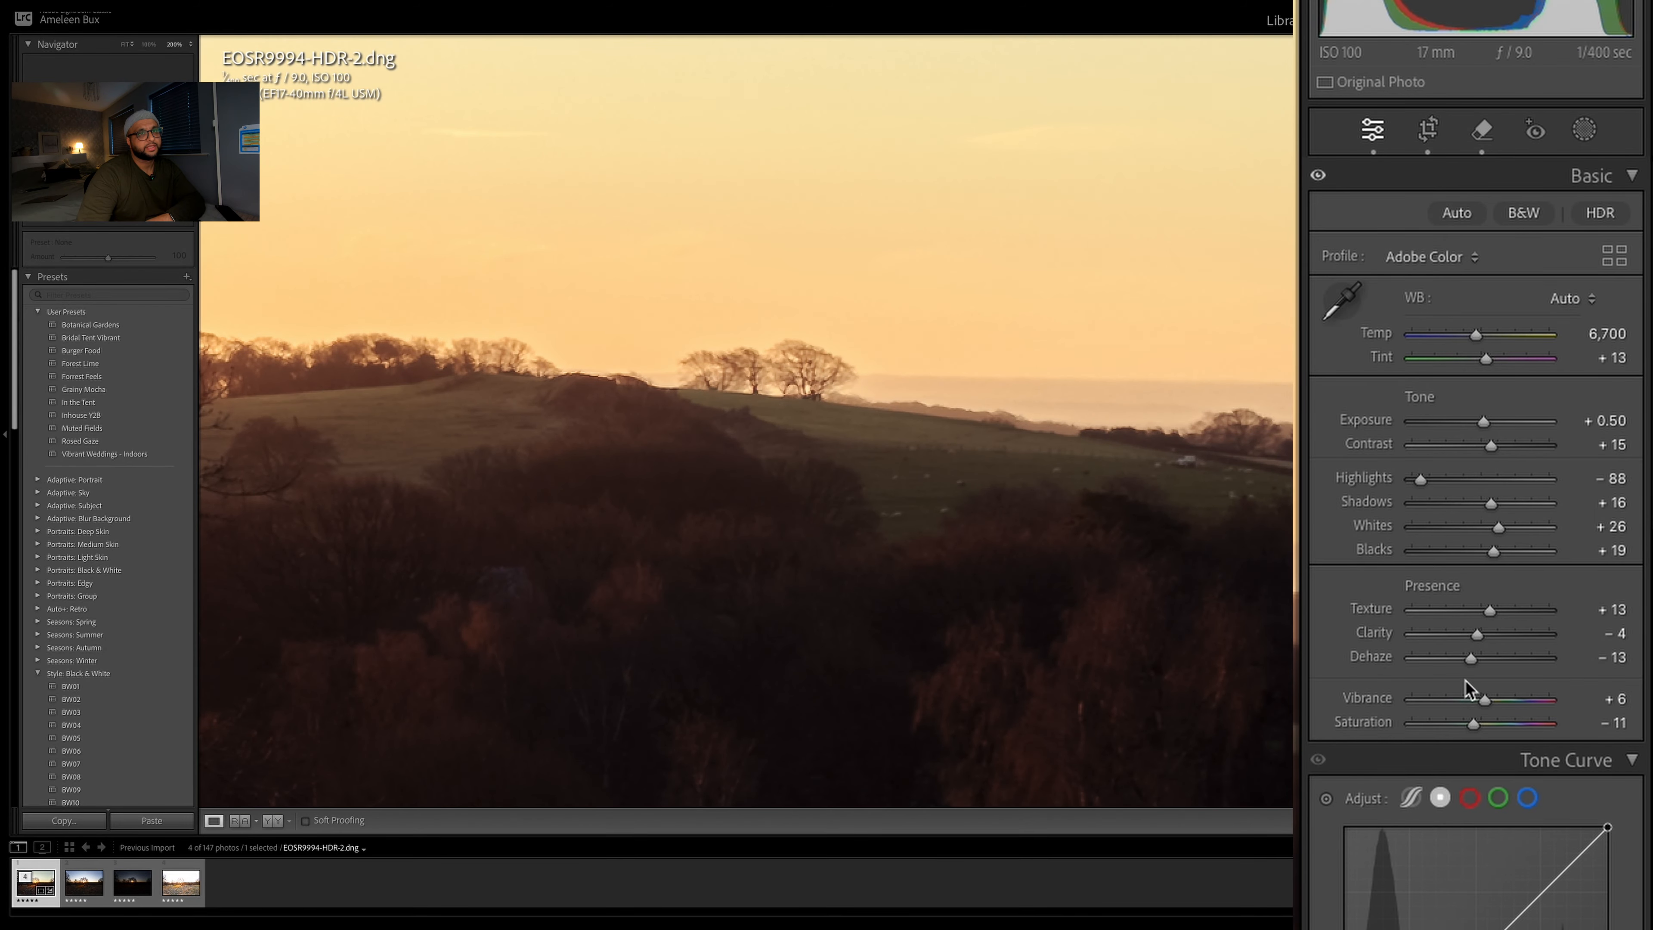
Compare Dehaze at +9 and −8, settle on −10, and return to the full view of the photo
{"action": "left_click_drag", "start_coordinate": [1475, 659], "coordinate": [1486, 657]}
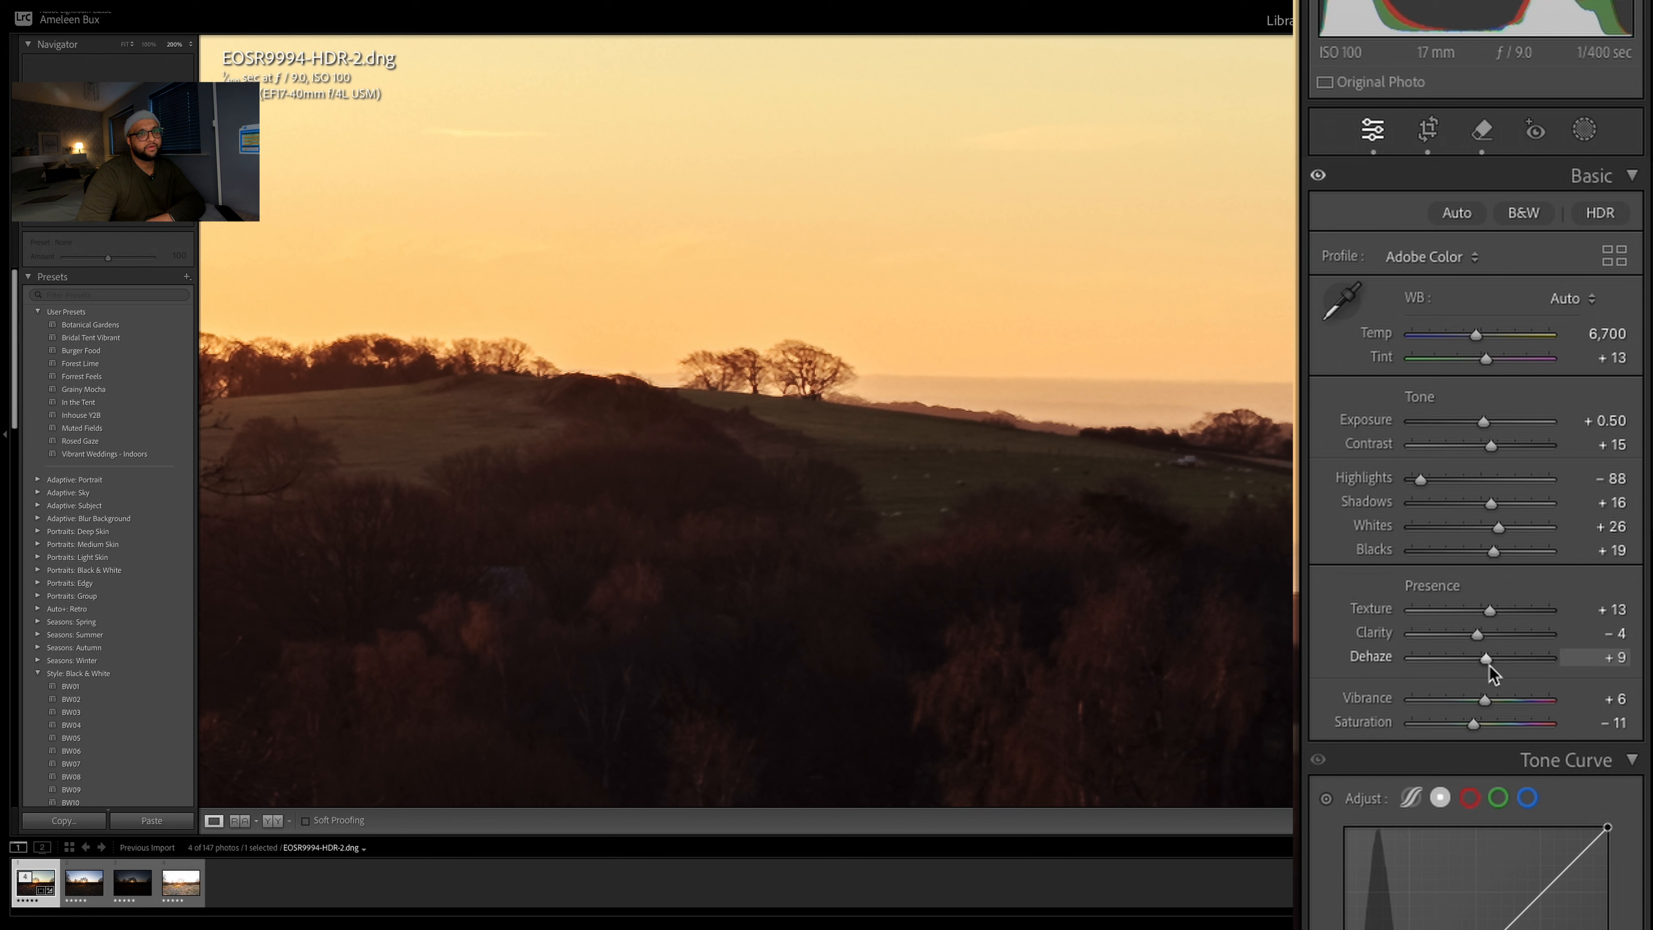
{"action": "left_click_drag", "start_coordinate": [1486, 665], "coordinate": [1475, 664]}
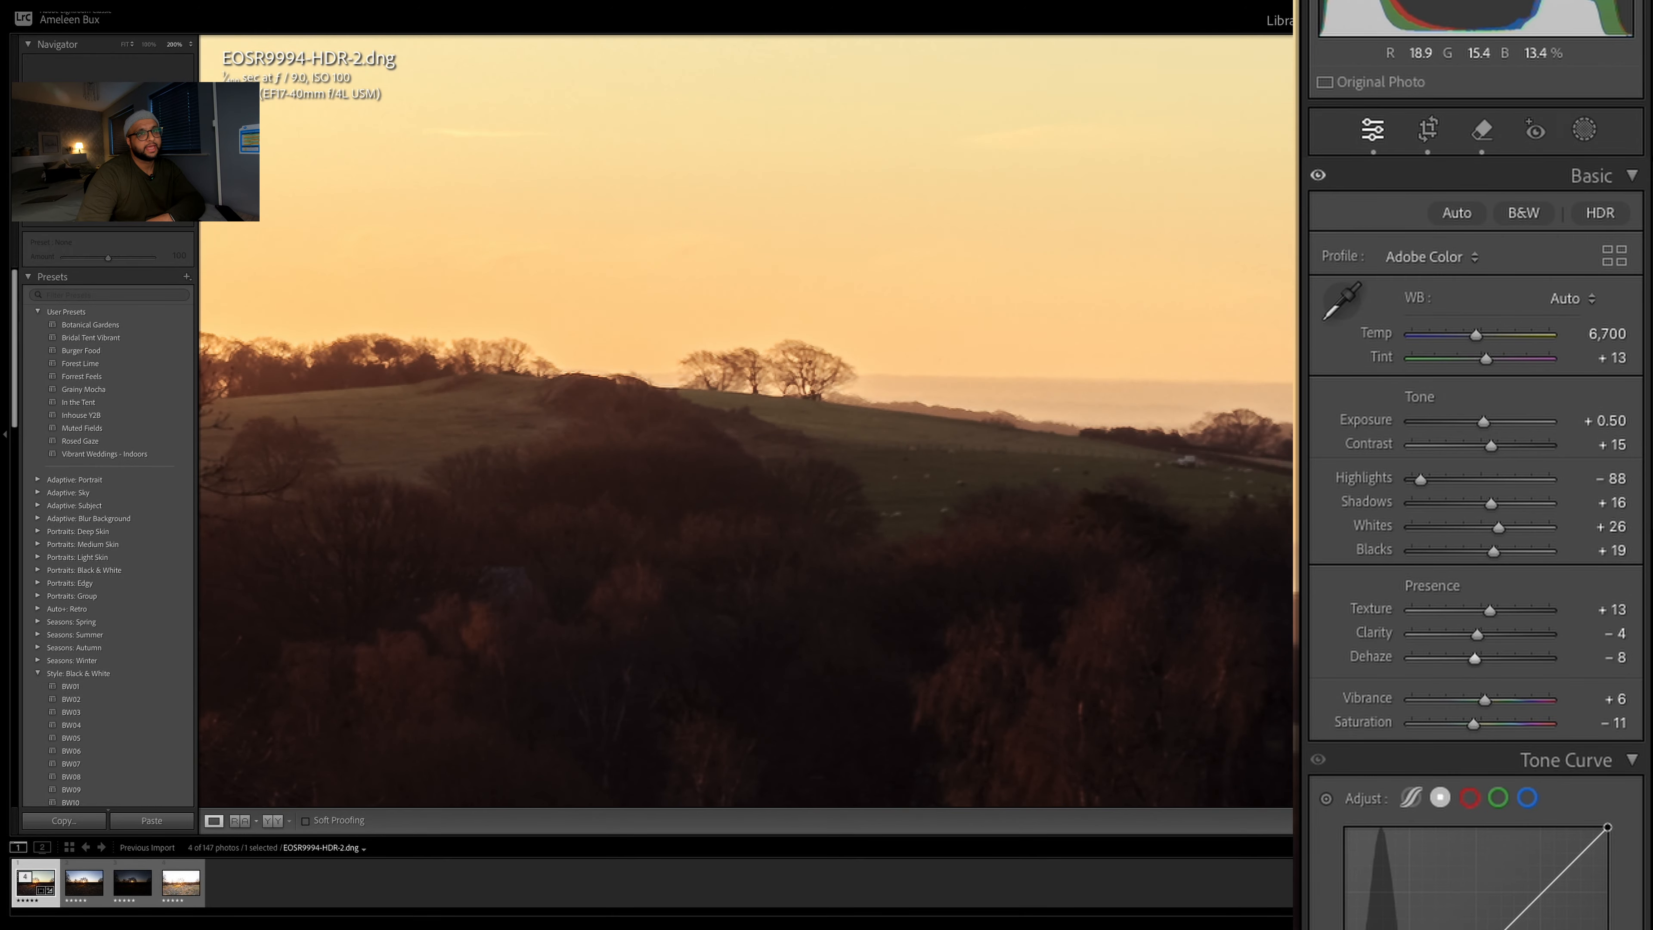
{"action": "left_click", "coordinate": [1084, 448]}
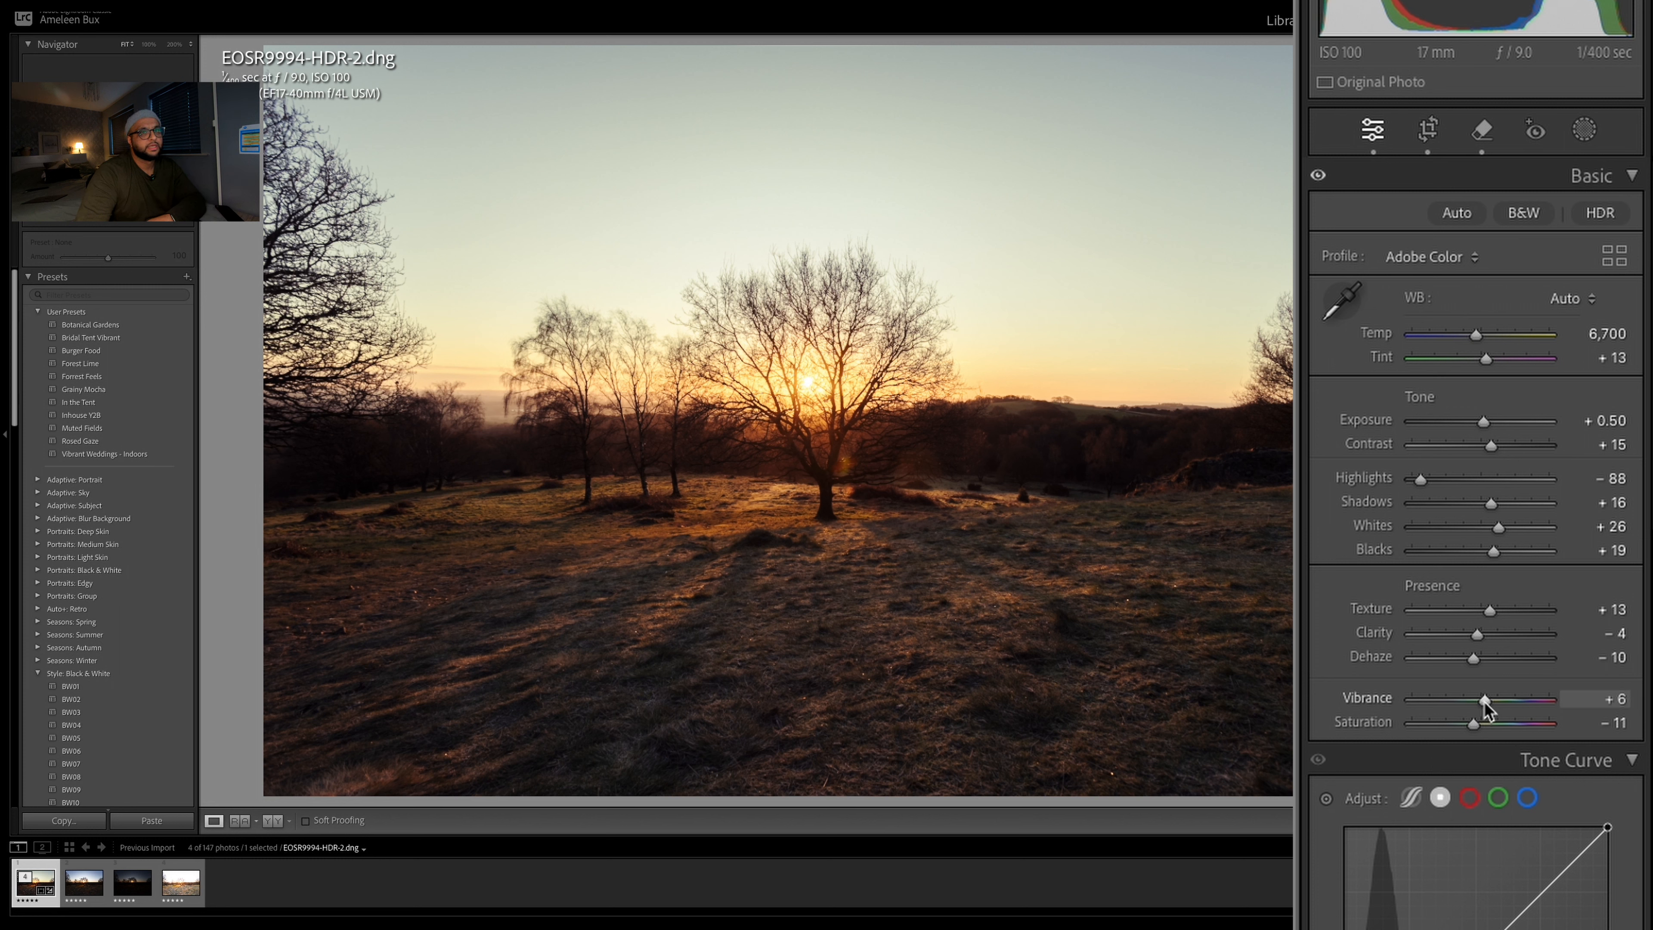
Set Vibrance to +38 and Saturation to −7, undoing a trial of Vibrance at +3
{"action": "mouse_move", "coordinate": [1487, 706]}
{"action": "left_mouse_down"}
{"action": "mouse_move", "coordinate": [1406, 705]}
{"action": "mouse_move", "coordinate": [1554, 705]}
{"action": "mouse_move", "coordinate": [1485, 711]}
{"action": "left_mouse_up"}
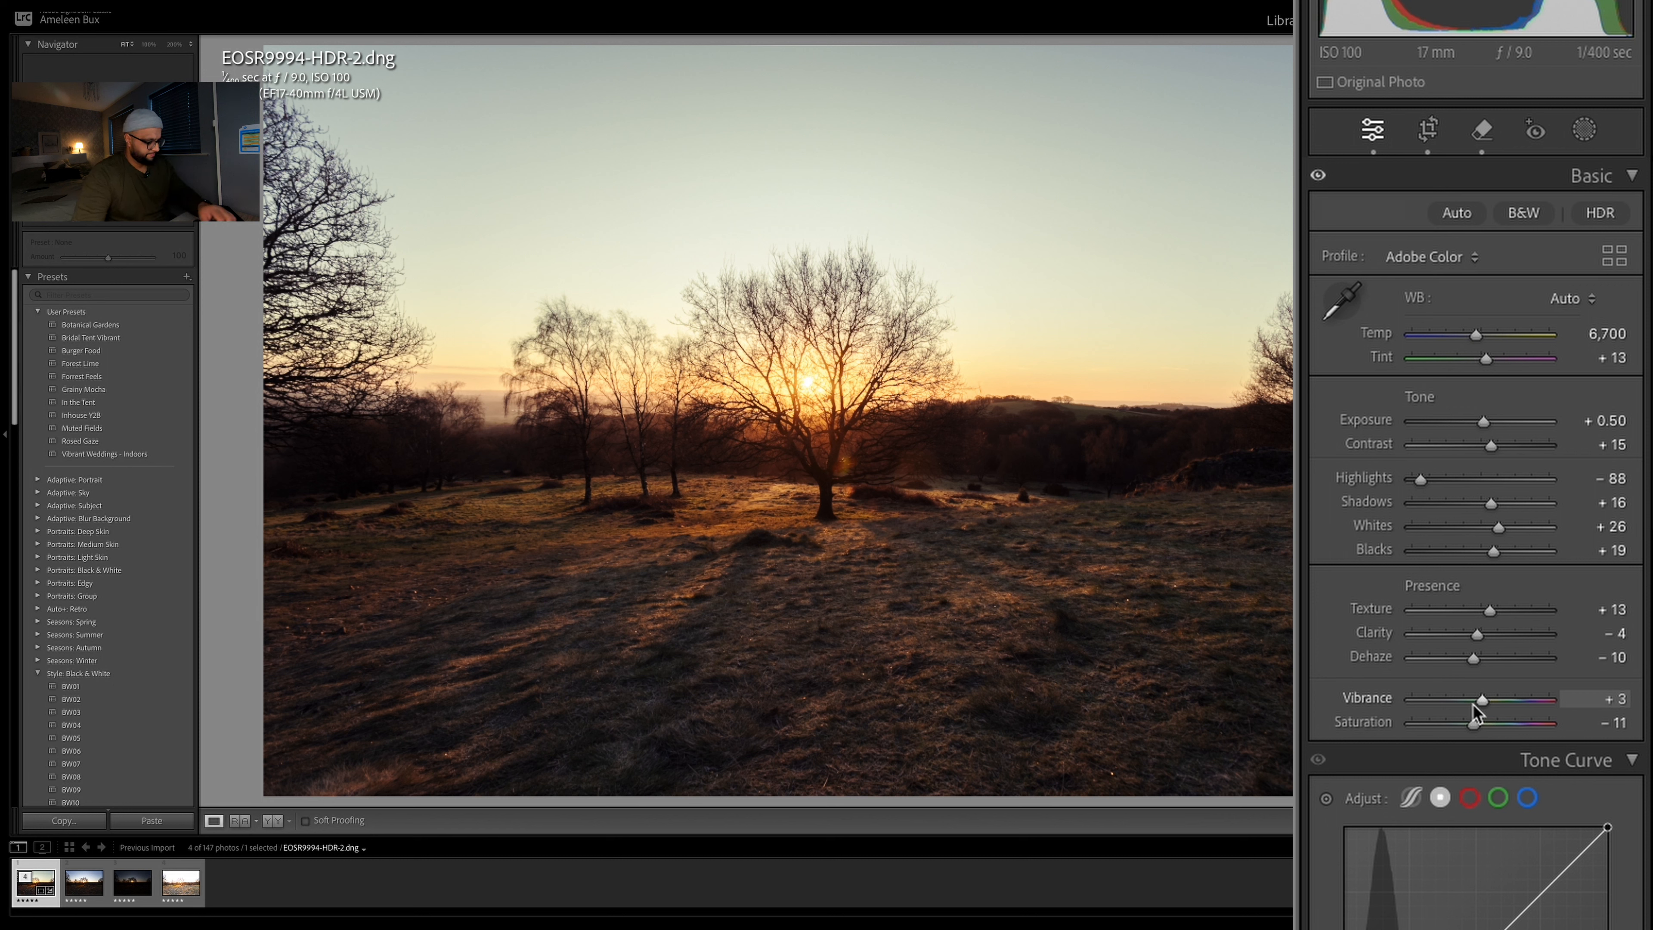
{"action": "key", "text": "ctrl+z"}
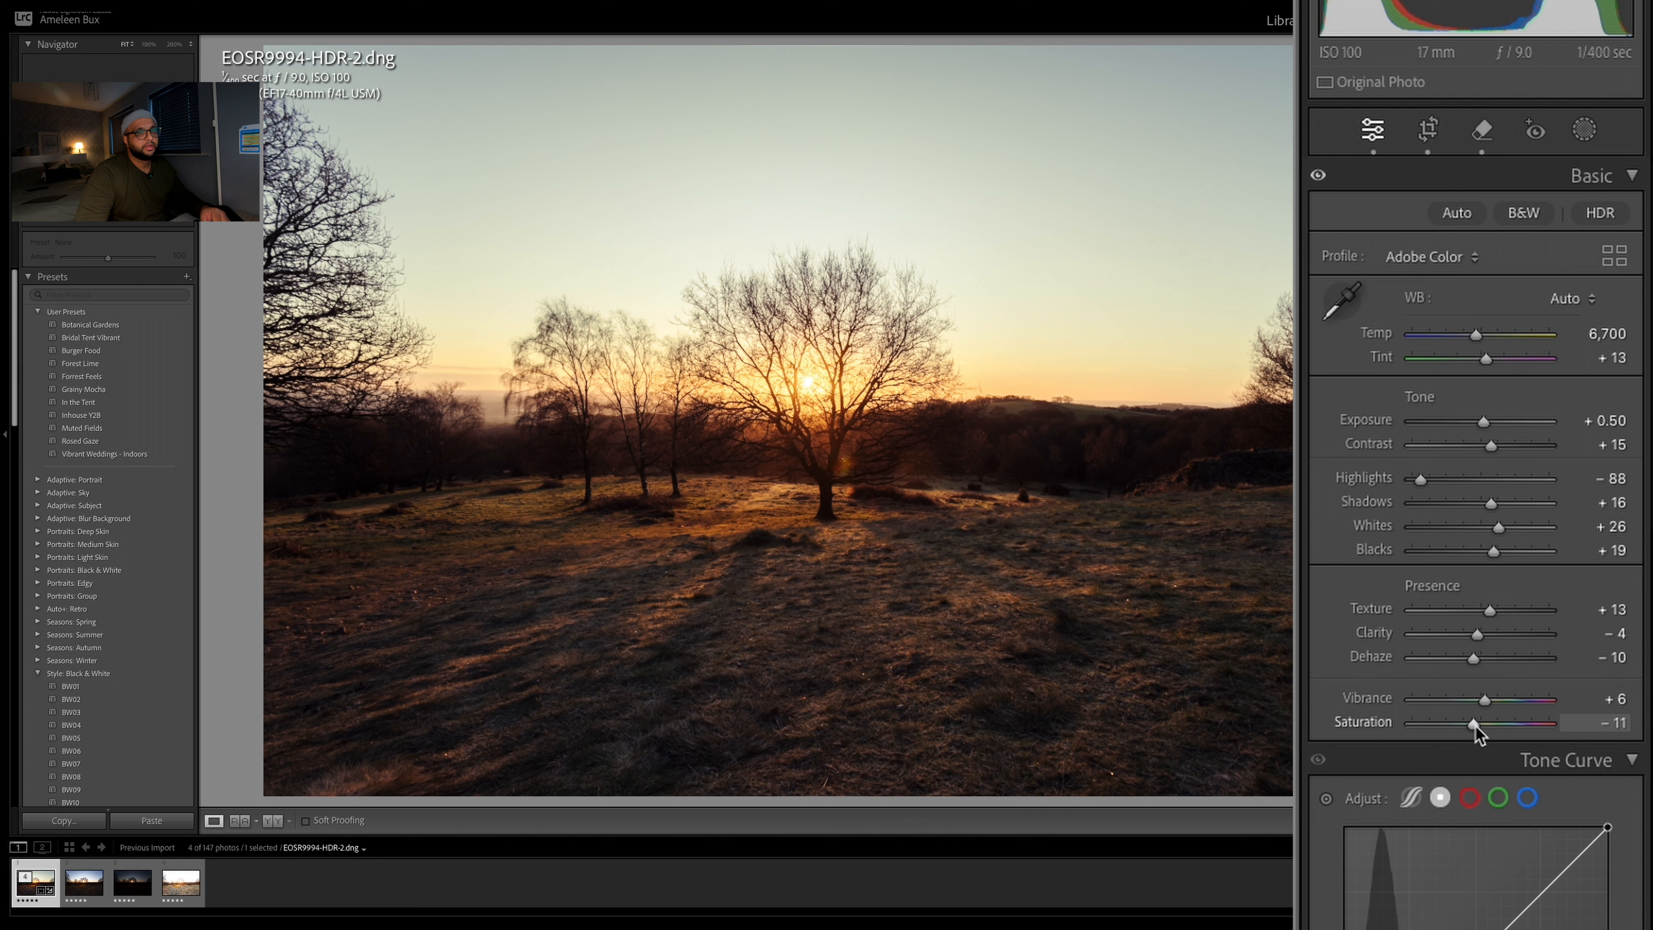
{"action": "mouse_move", "coordinate": [1475, 725]}
{"action": "left_mouse_down"}
{"action": "mouse_move", "coordinate": [1572, 725]}
{"action": "mouse_move", "coordinate": [1353, 739]}
{"action": "mouse_move", "coordinate": [1479, 750]}
{"action": "mouse_move", "coordinate": [1478, 730]}
{"action": "left_mouse_up"}
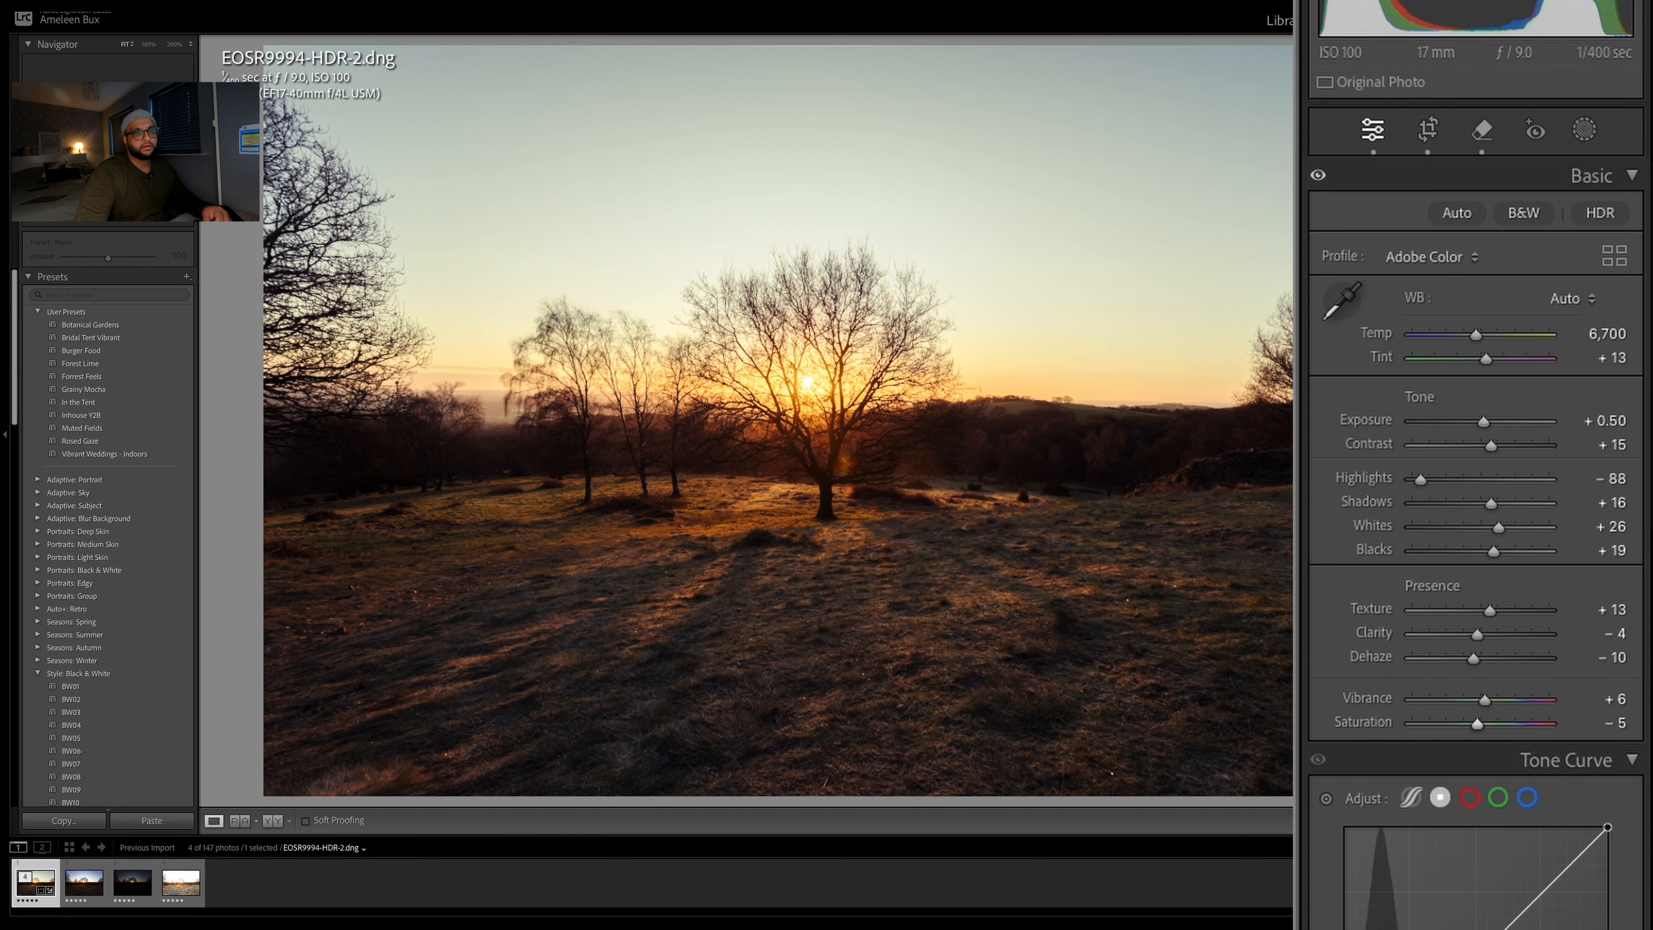
{"action": "mouse_move", "coordinate": [1486, 704]}
{"action": "left_mouse_down"}
{"action": "mouse_move", "coordinate": [1525, 705]}
{"action": "mouse_move", "coordinate": [1492, 705]}
{"action": "left_mouse_up"}
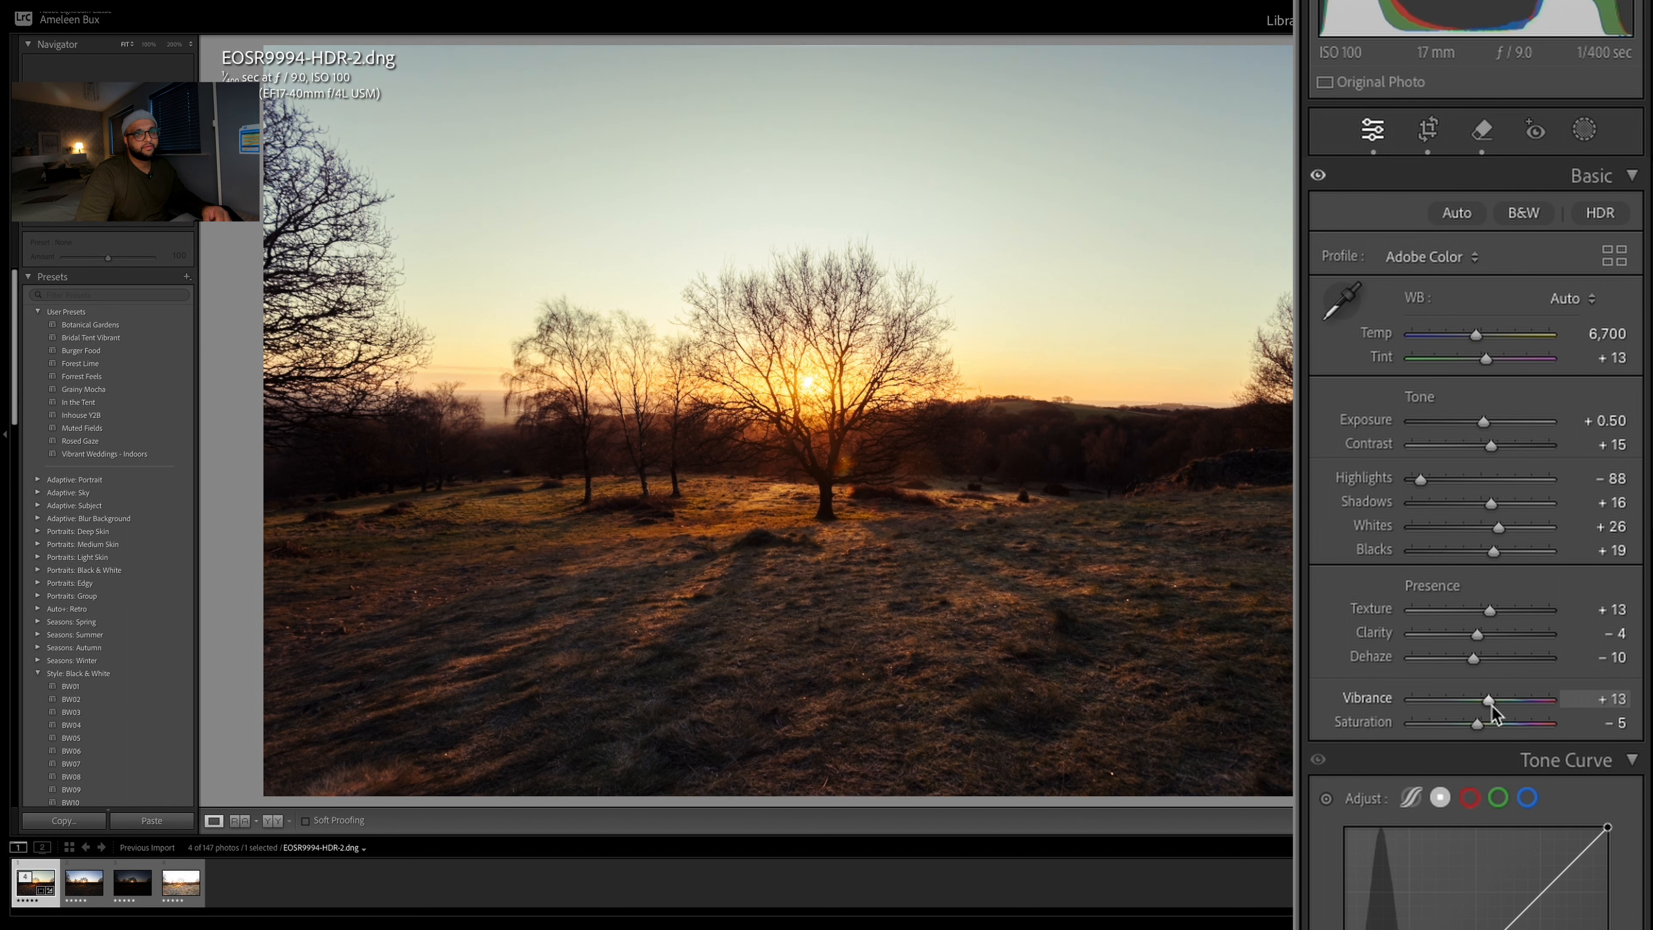
{"action": "left_click", "coordinate": [1507, 704]}
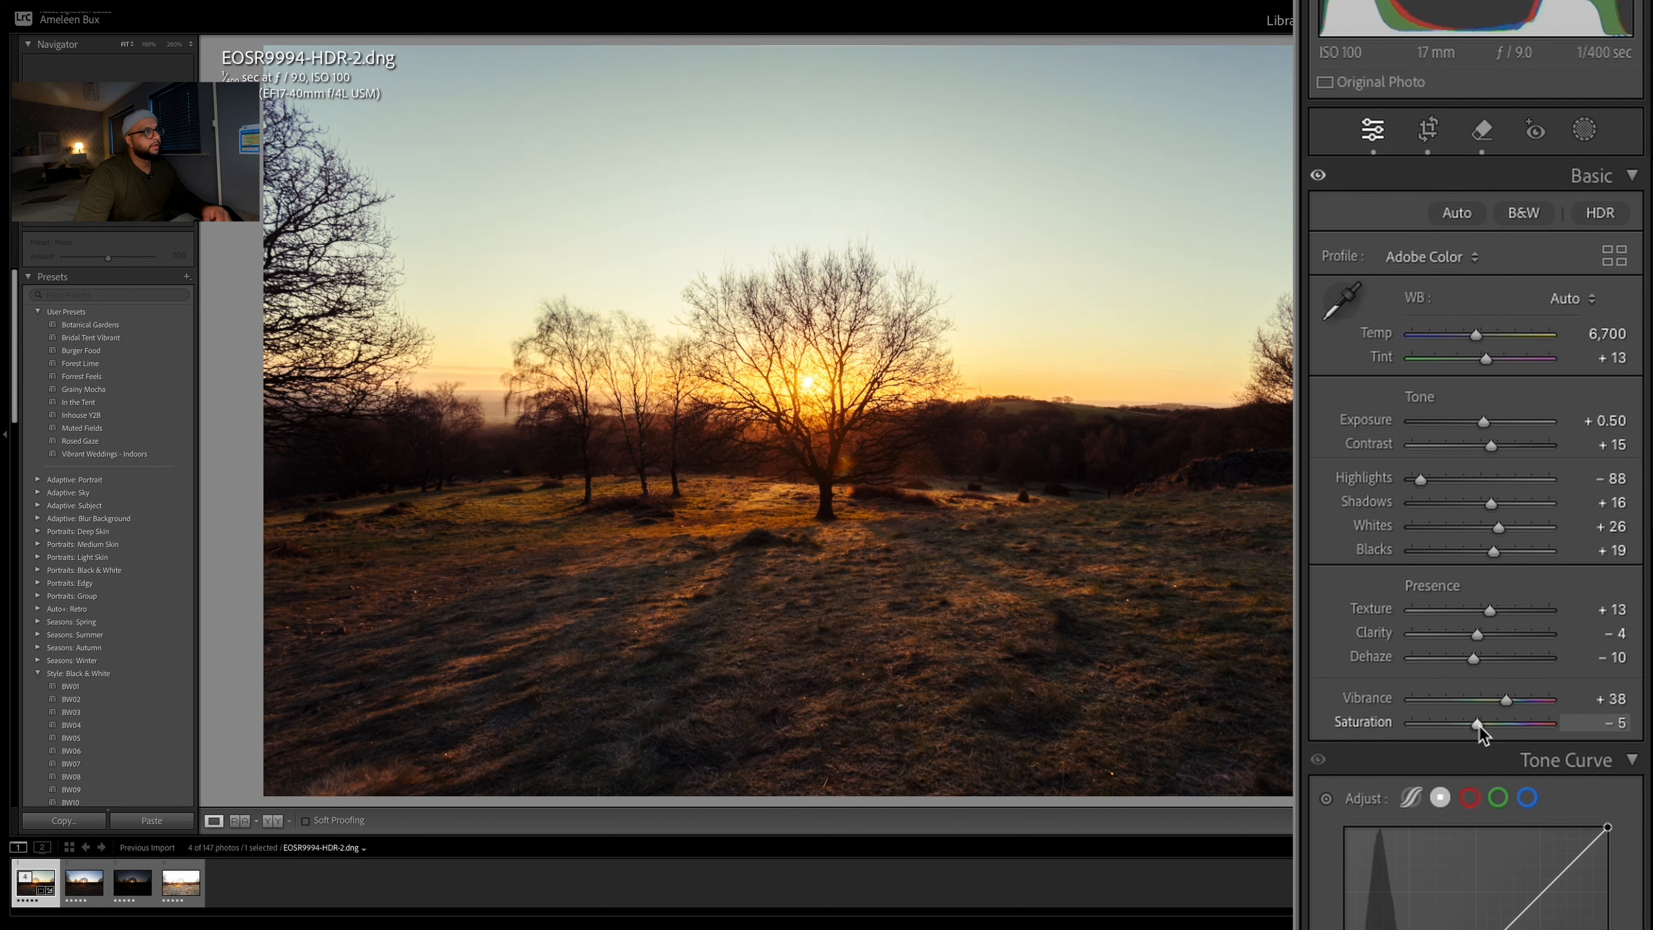
{"action": "mouse_move", "coordinate": [1479, 725]}
{"action": "left_mouse_down"}
{"action": "mouse_move", "coordinate": [1431, 724]}
{"action": "mouse_move", "coordinate": [1479, 725]}
{"action": "left_mouse_up"}
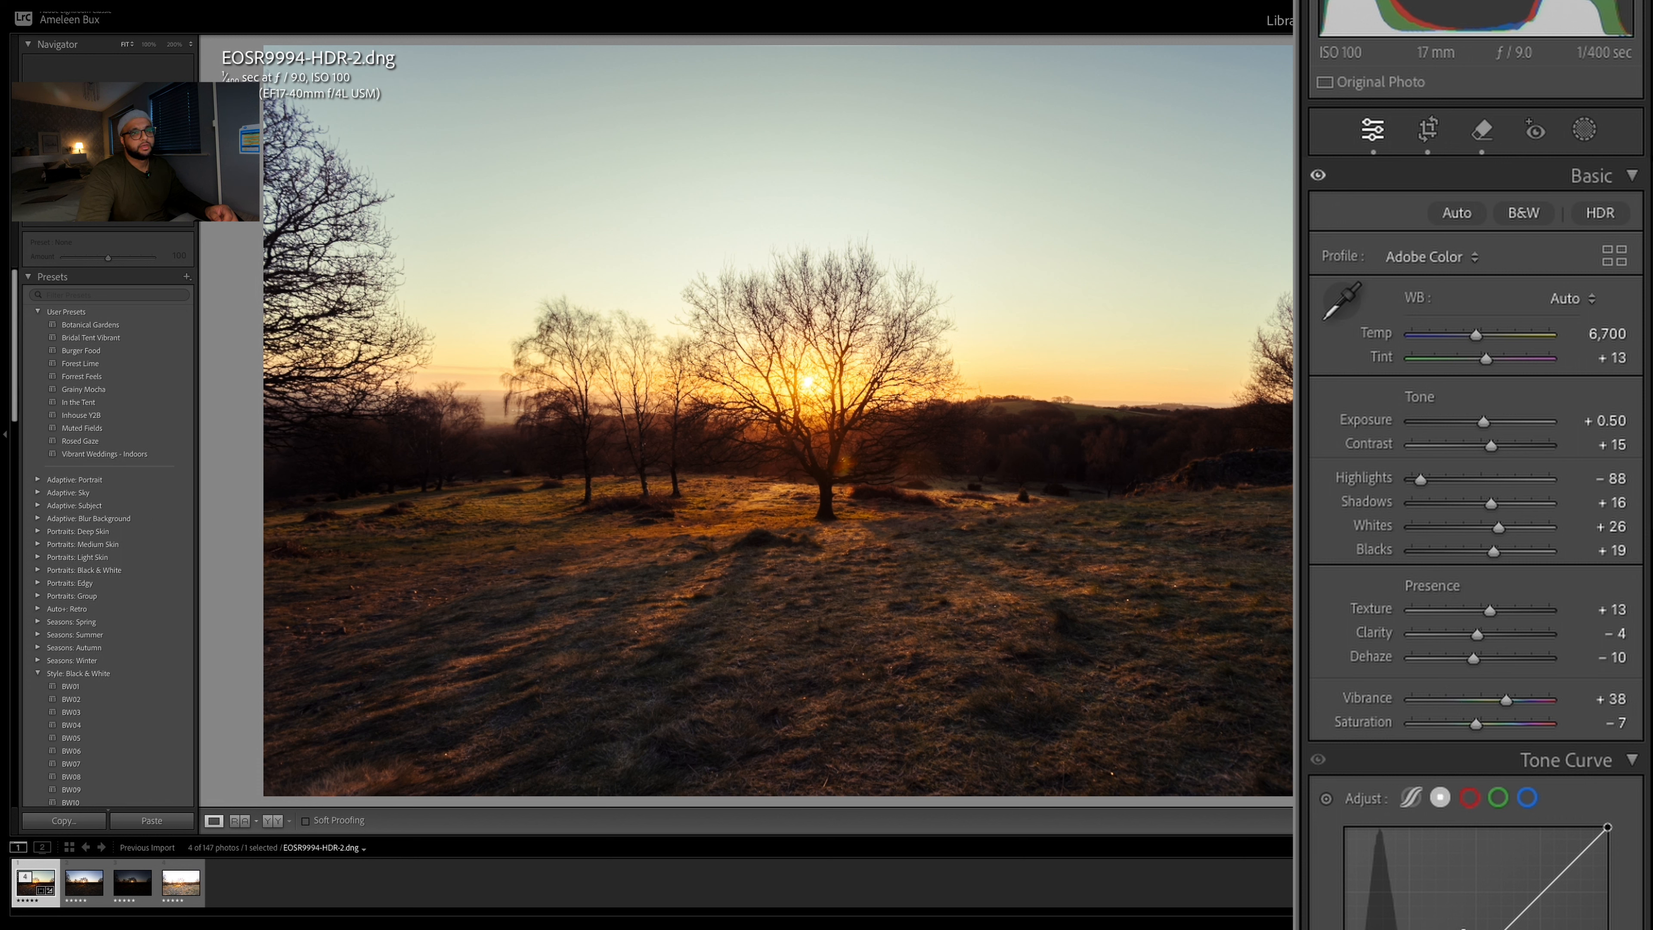
Shape an S-curve on the point curve with a shadow point at 79/69 and a highlight point at 182/192
{"action": "scroll", "coordinate": [1476, 547], "scroll_direction": "down", "scroll_amount": 1}
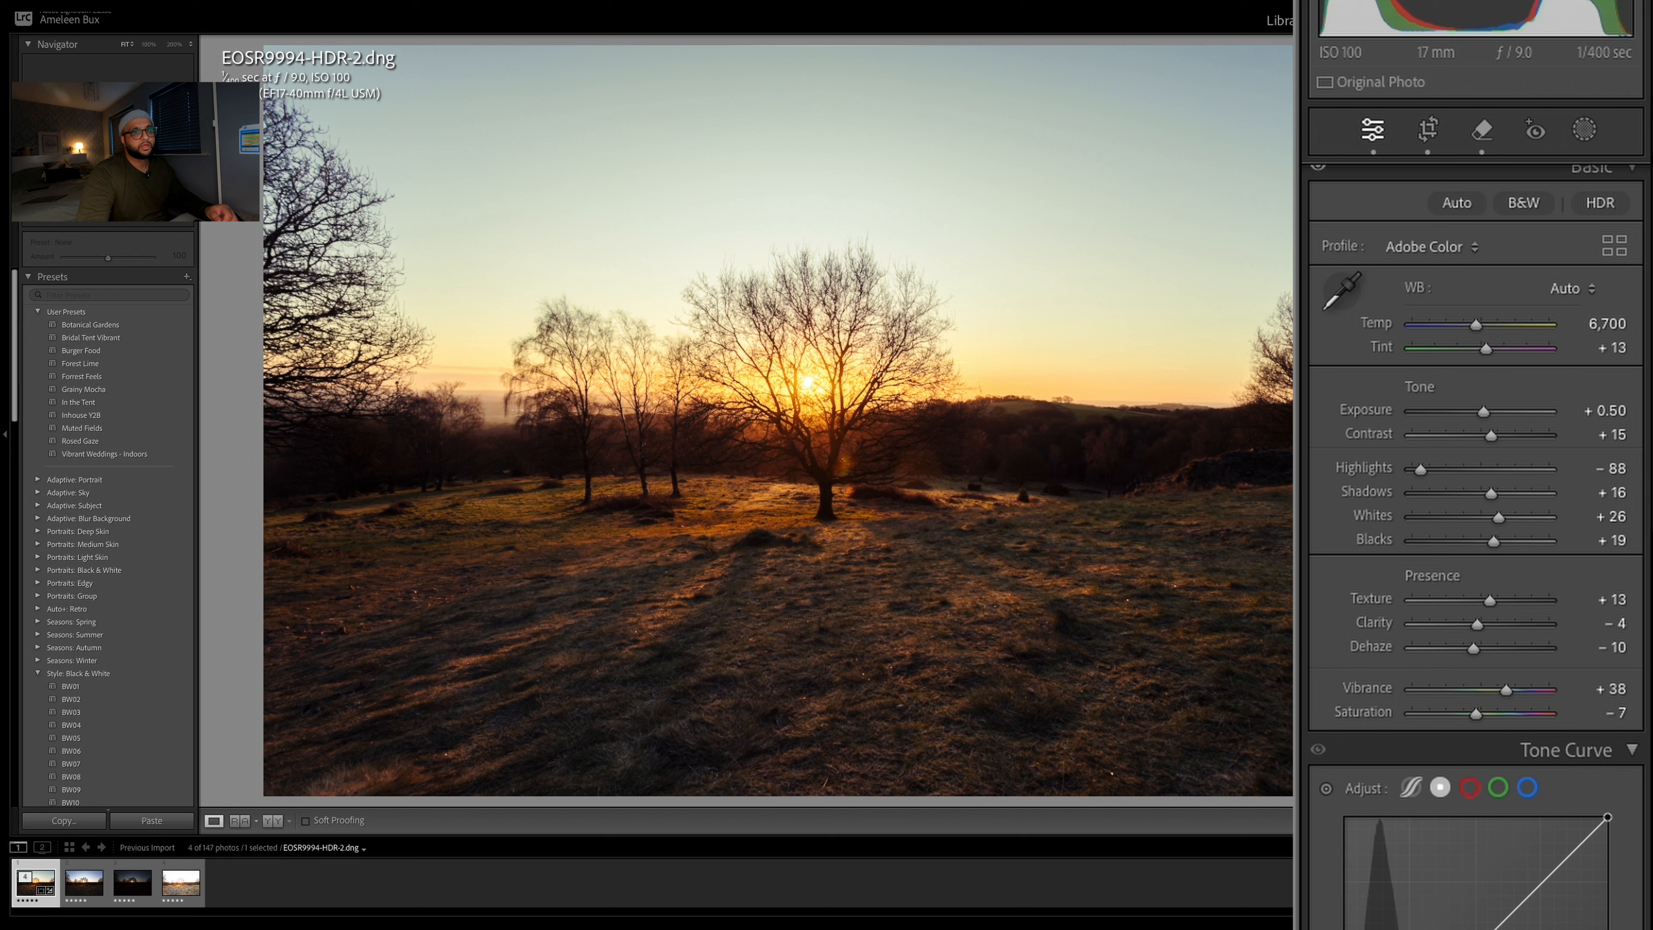
{"action": "scroll", "coordinate": [1406, 634], "scroll_direction": "down", "scroll_amount": 5}
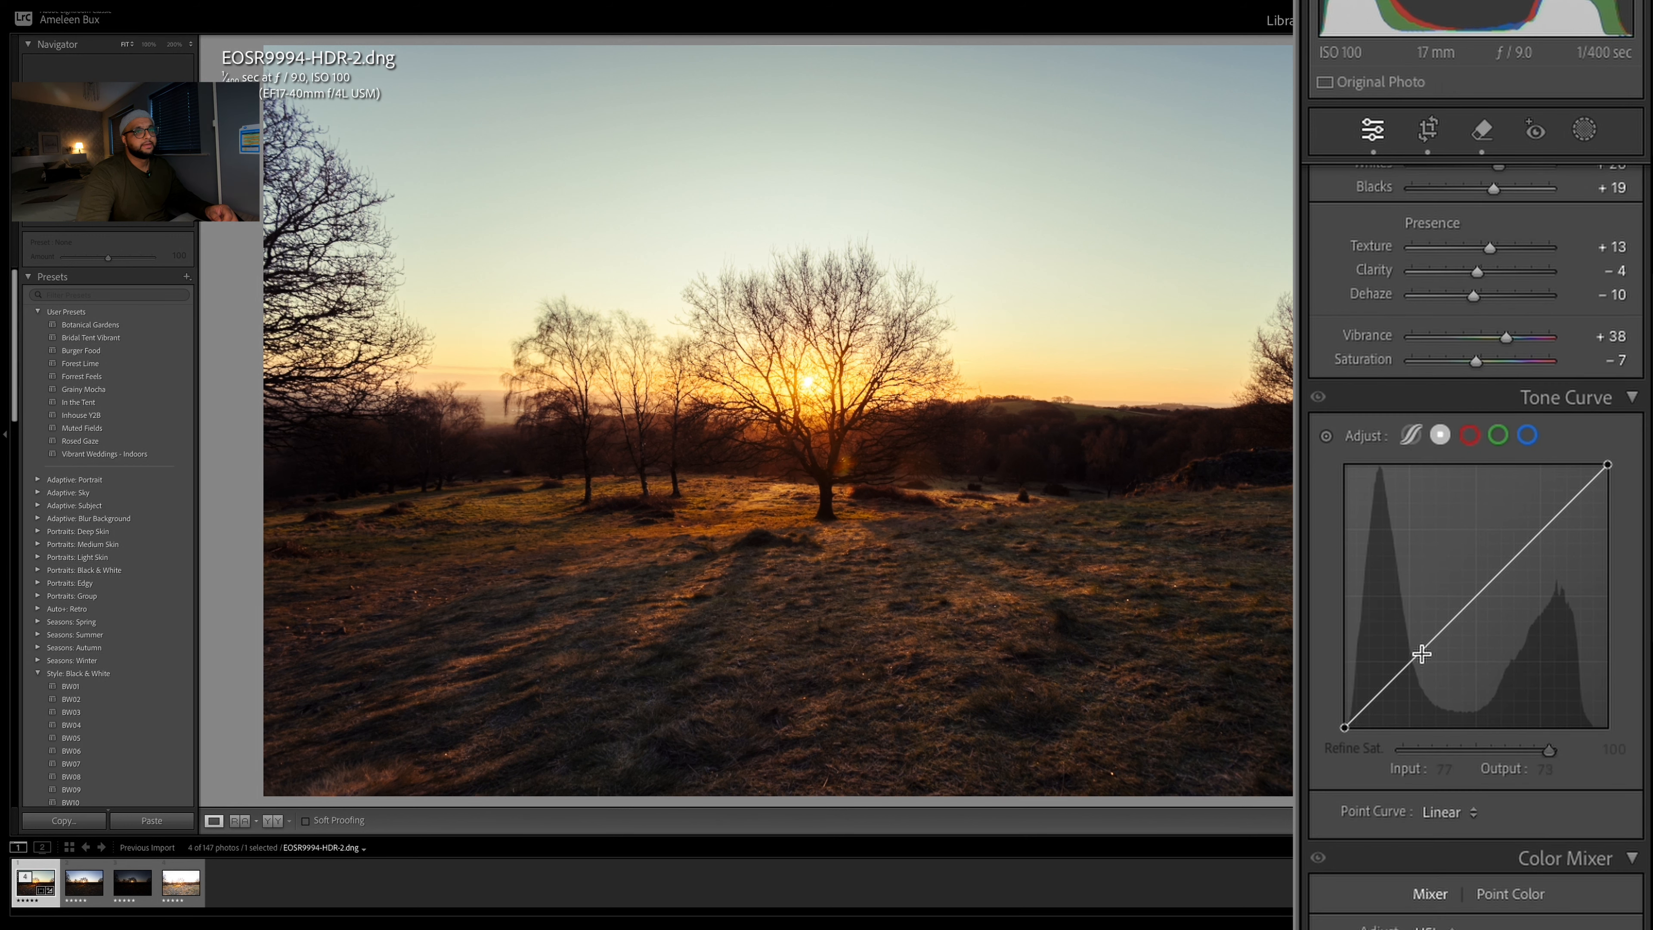
{"action": "left_click_drag", "start_coordinate": [1421, 654], "coordinate": [1425, 656]}
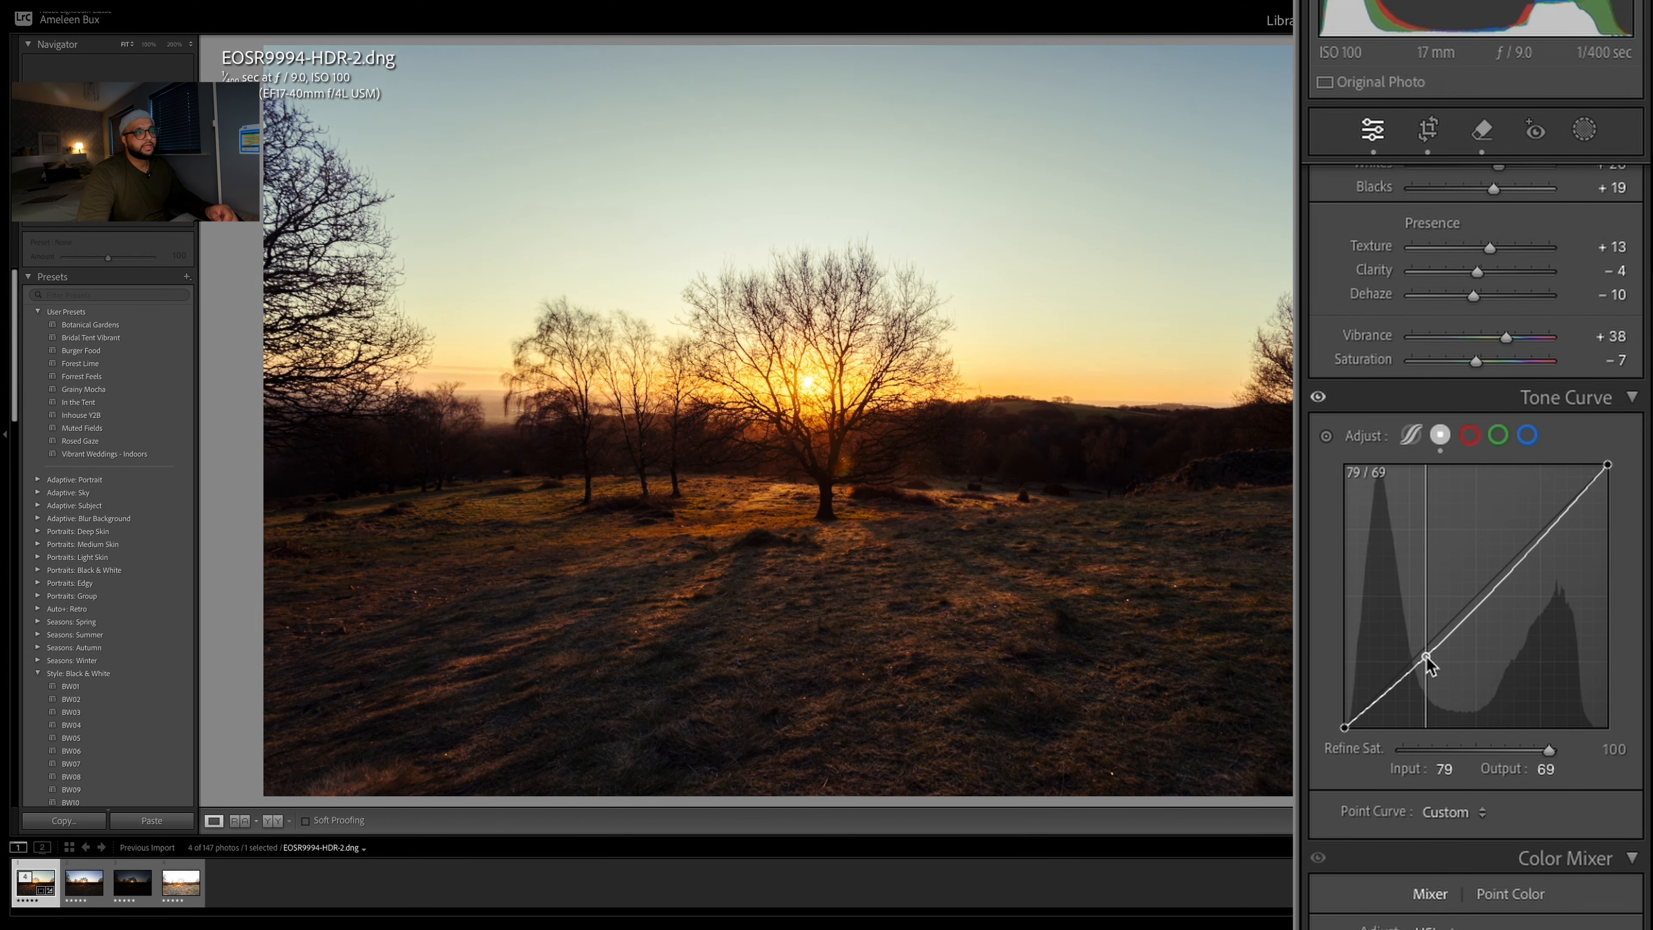
{"action": "left_click", "coordinate": [1534, 534]}
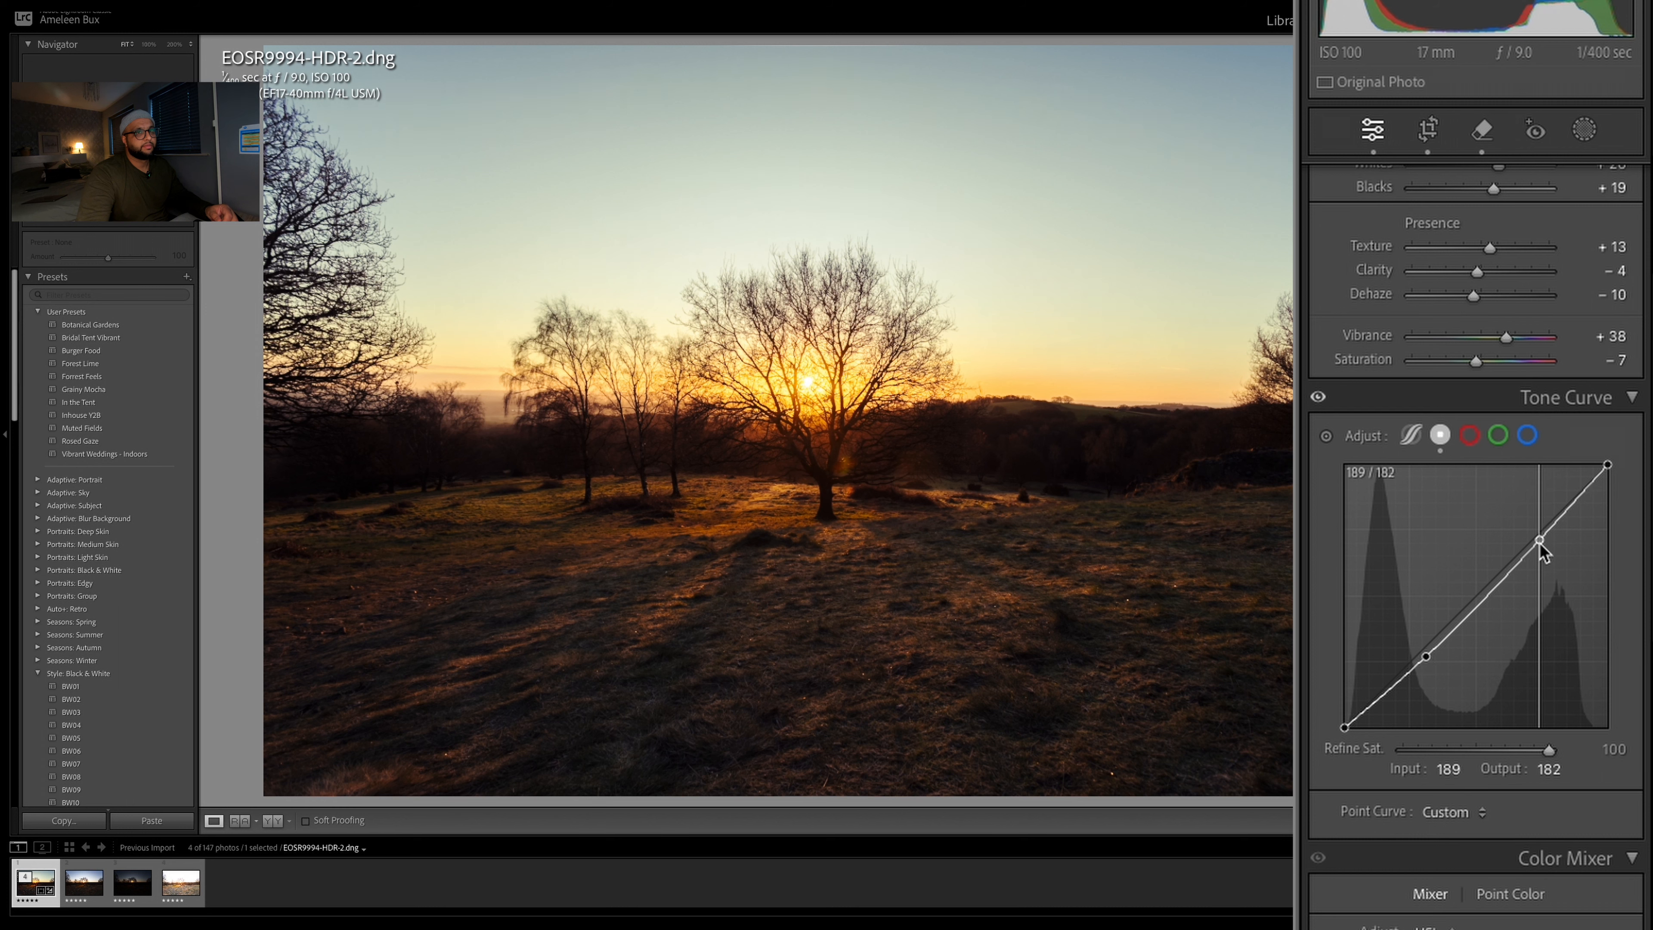
{"action": "left_click_drag", "start_coordinate": [1534, 532], "coordinate": [1534, 530]}
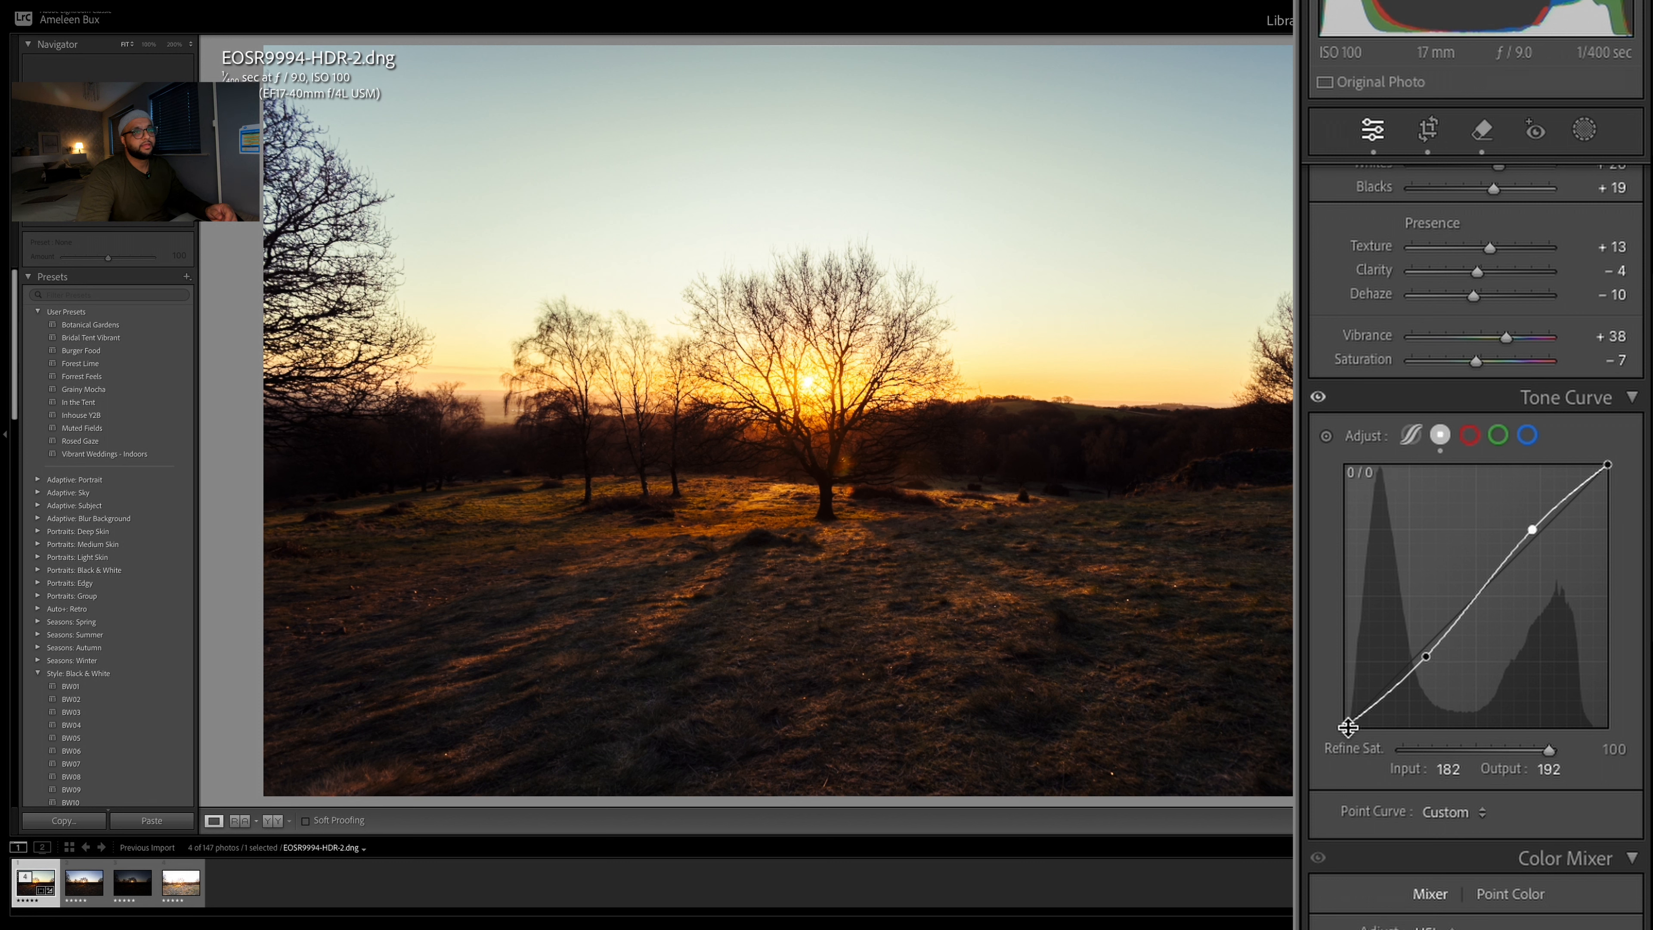
Set the curve's black point output to 13 and white point output to 248, and adjust the inner points to 74/70 and 182/187
{"action": "mouse_move", "coordinate": [1347, 726]}
{"action": "left_mouse_down"}
{"action": "mouse_move", "coordinate": [1343, 700]}
{"action": "mouse_move", "coordinate": [1322, 712]}
{"action": "left_mouse_up"}
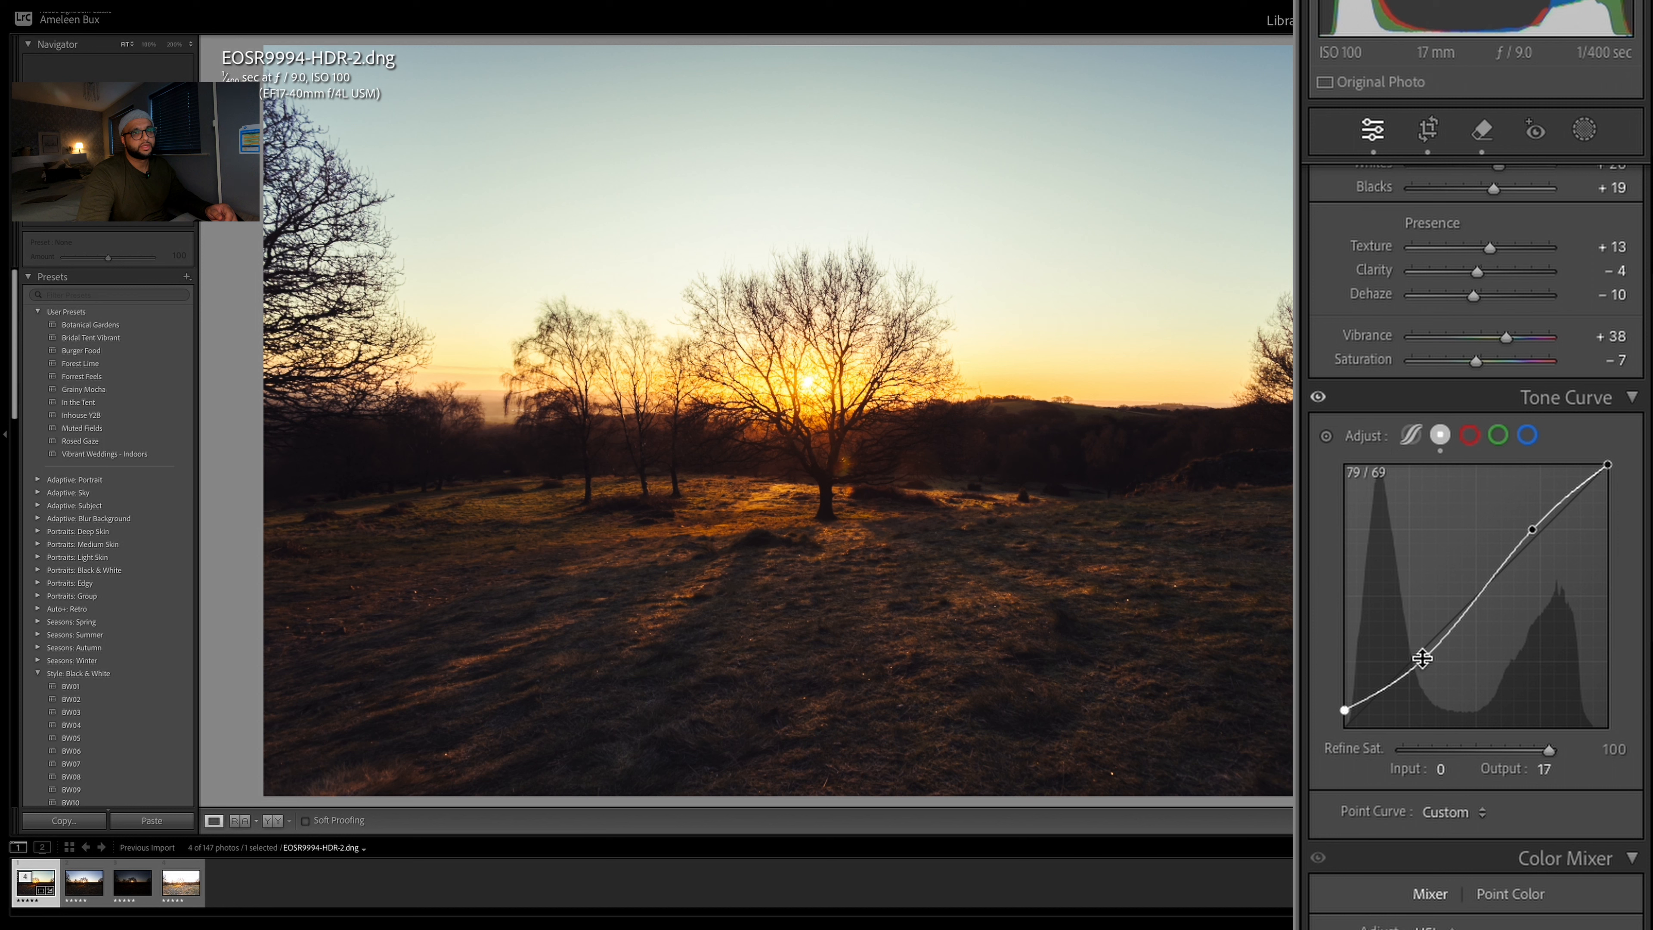
{"action": "left_click_drag", "start_coordinate": [1423, 659], "coordinate": [1421, 656]}
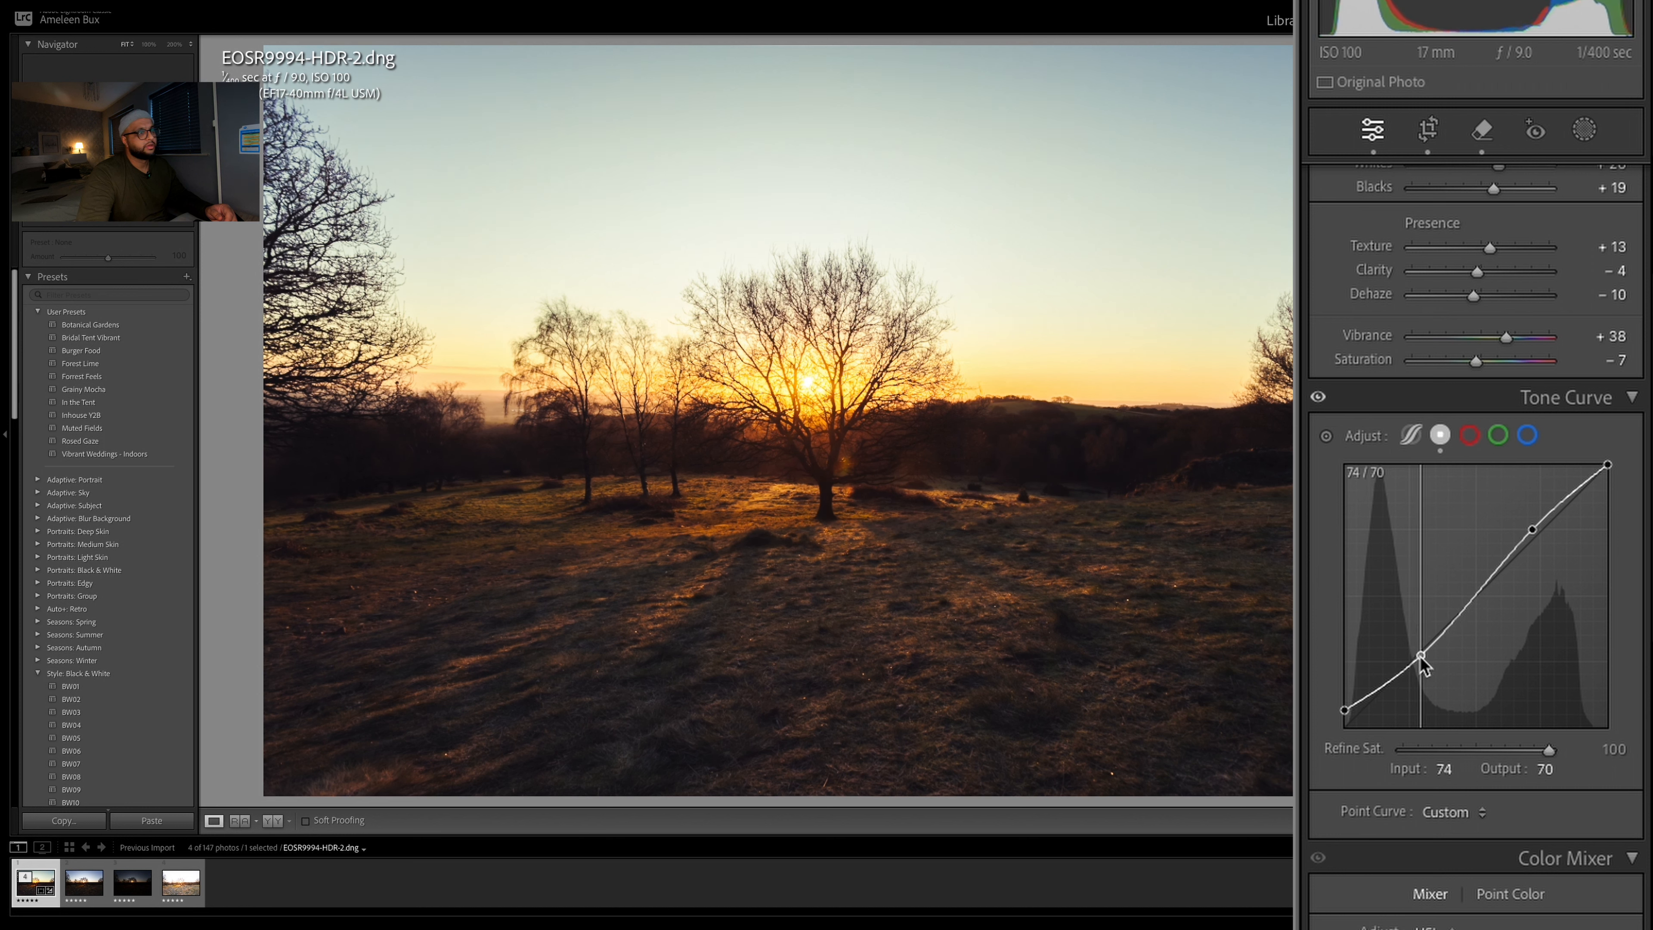
{"action": "left_click_drag", "start_coordinate": [1532, 530], "coordinate": [1533, 535]}
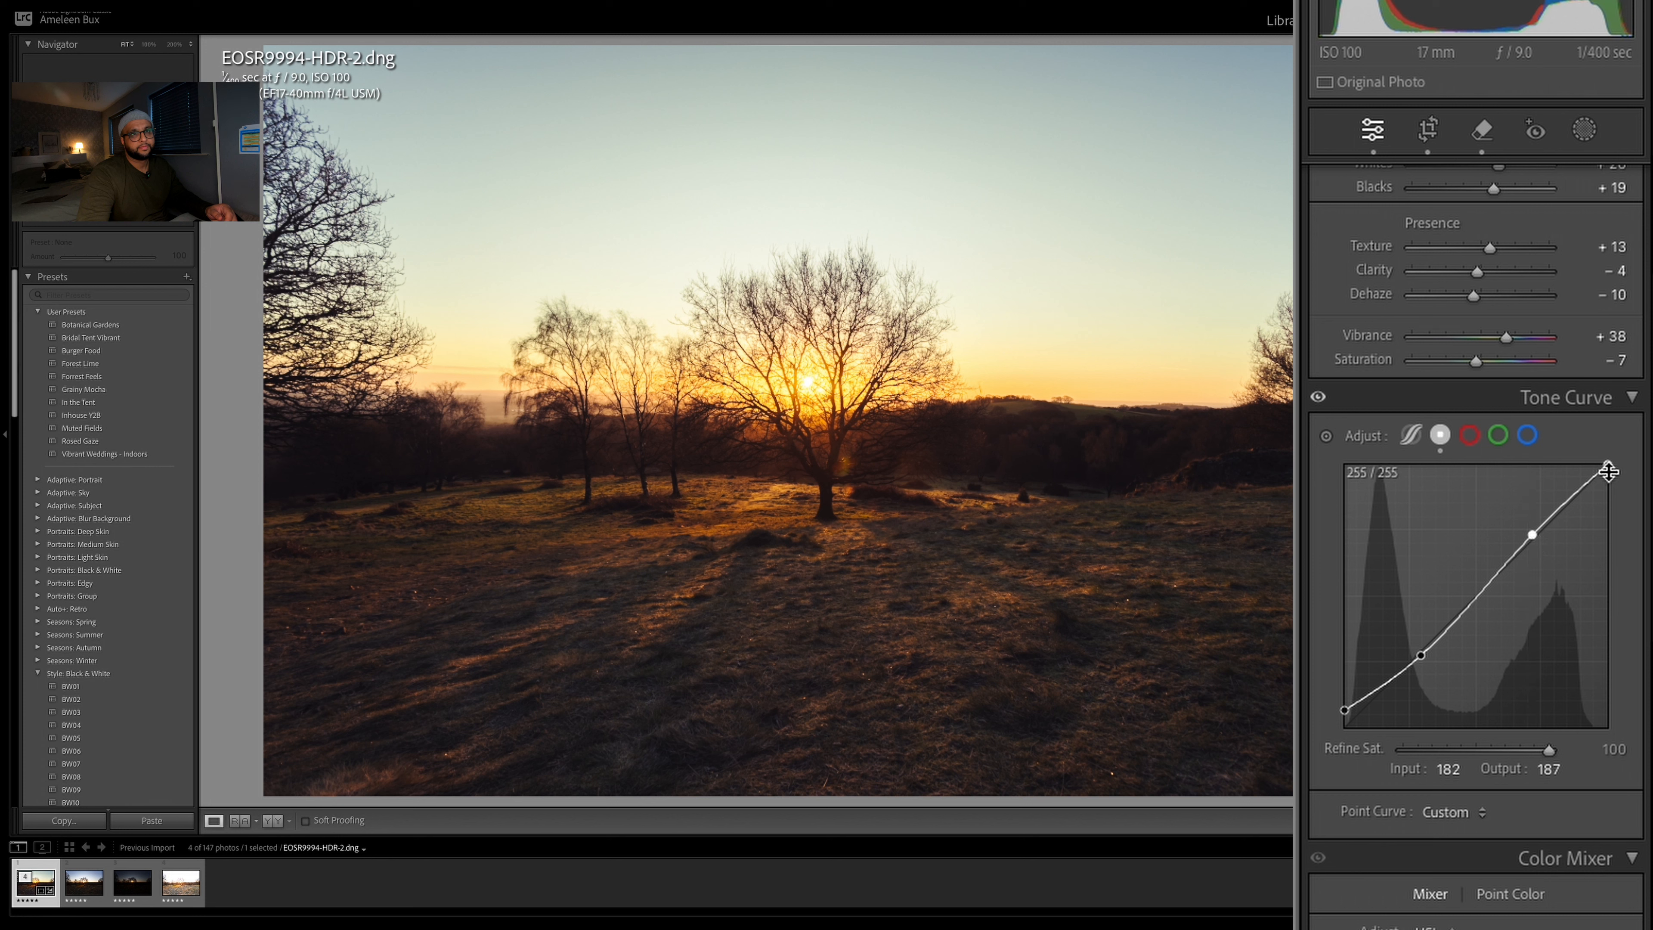
{"action": "left_click_drag", "start_coordinate": [1610, 463], "coordinate": [1610, 471]}
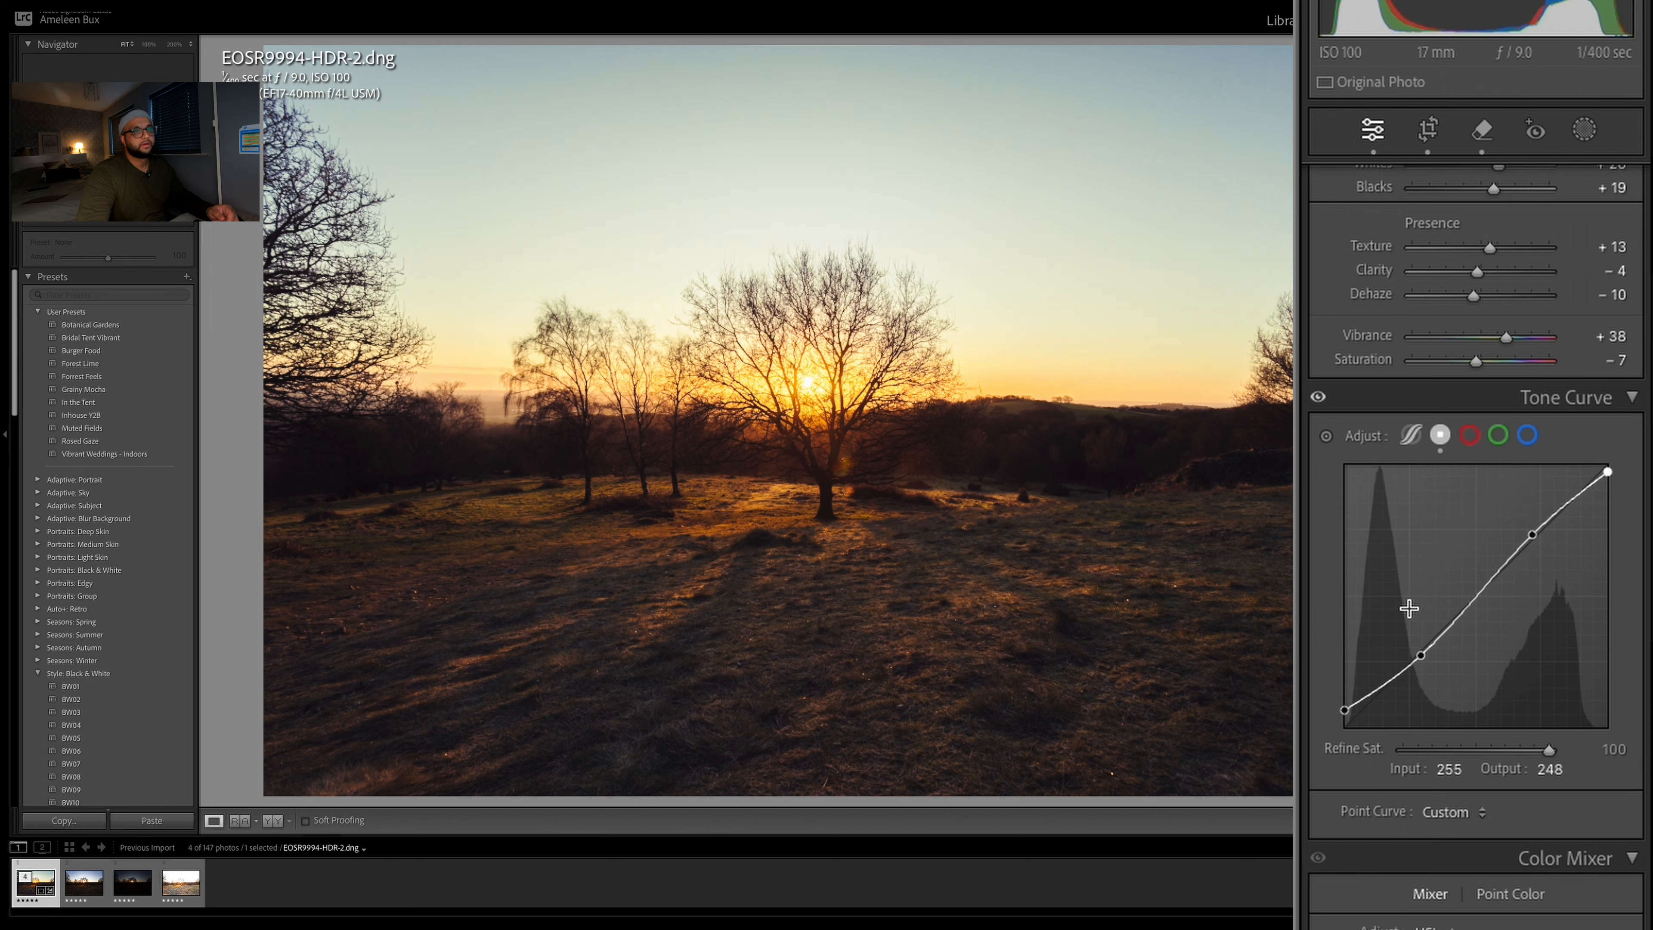
{"action": "scroll", "coordinate": [1366, 703], "scroll_direction": "down", "scroll_amount": 3}
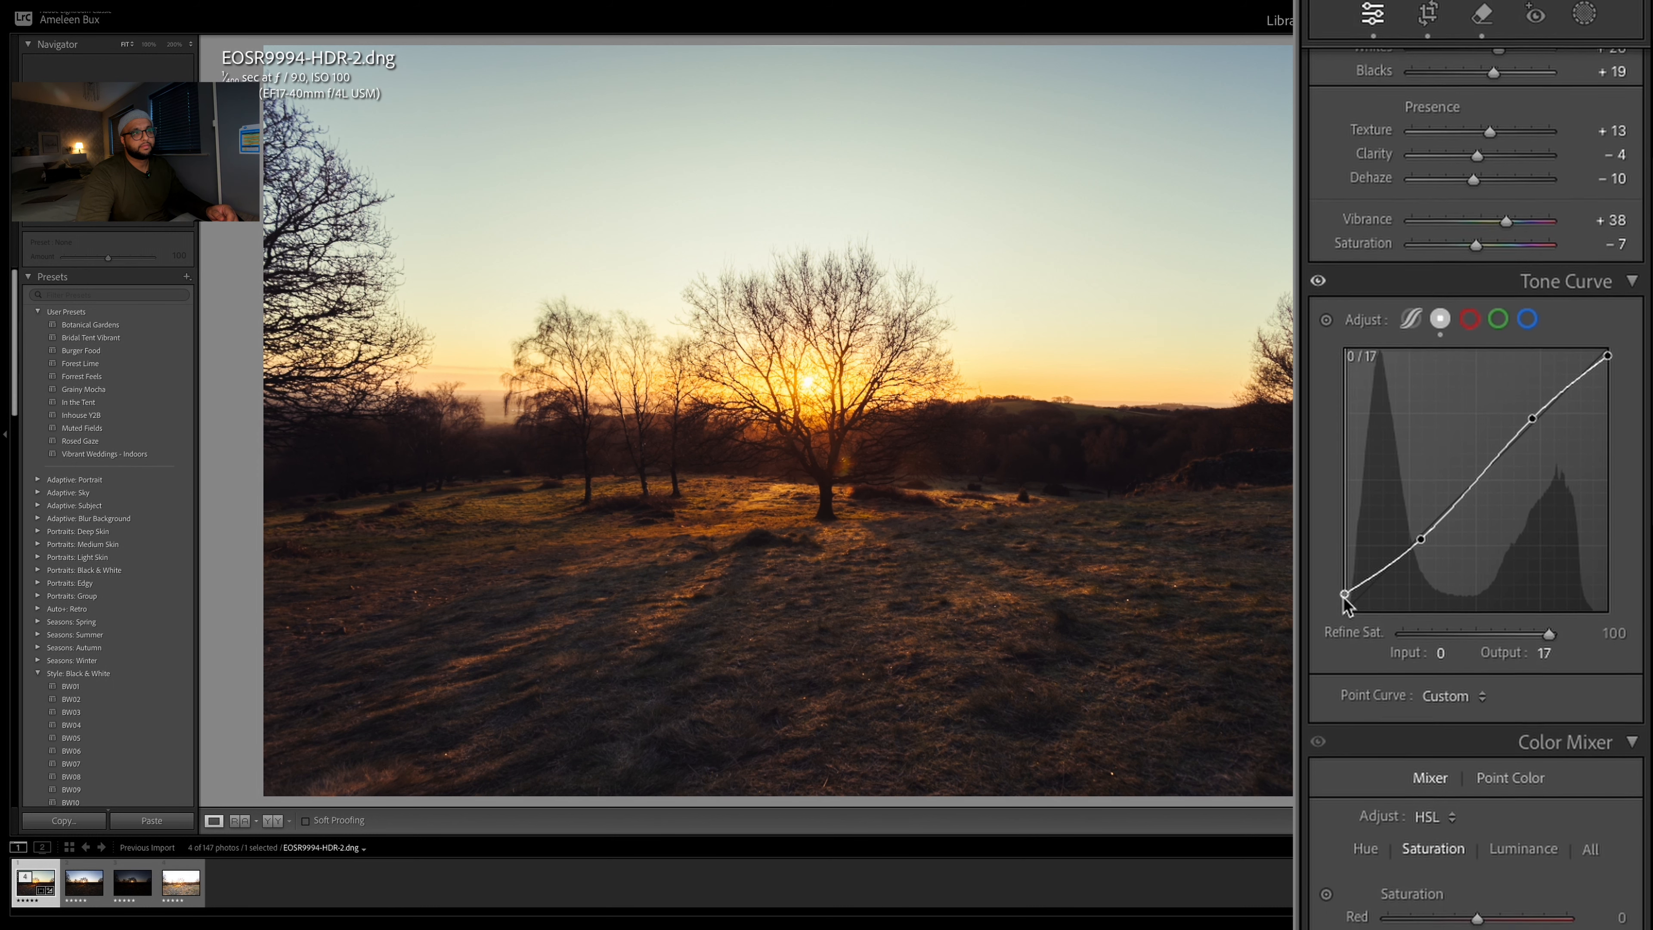
{"action": "left_click_drag", "start_coordinate": [1345, 558], "coordinate": [1344, 561]}
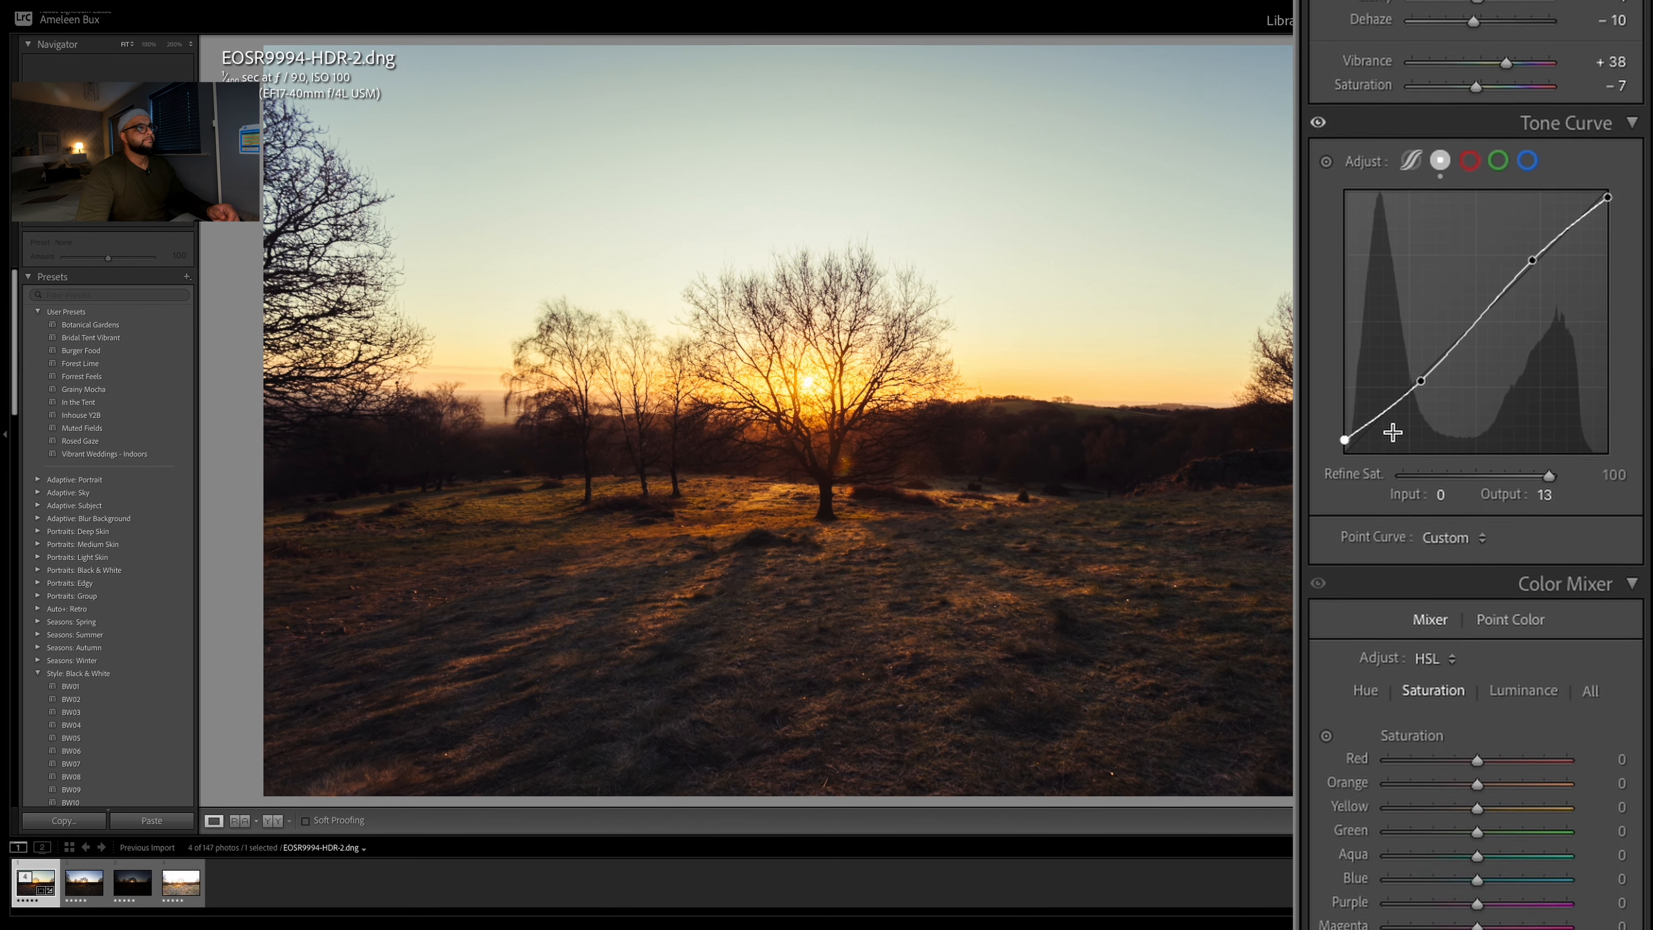
Try Green saturation at +100 and a higher Orange saturation in the Color Mixer, and reset both to 0
{"action": "scroll", "coordinate": [1418, 312], "scroll_direction": "down", "scroll_amount": 1}
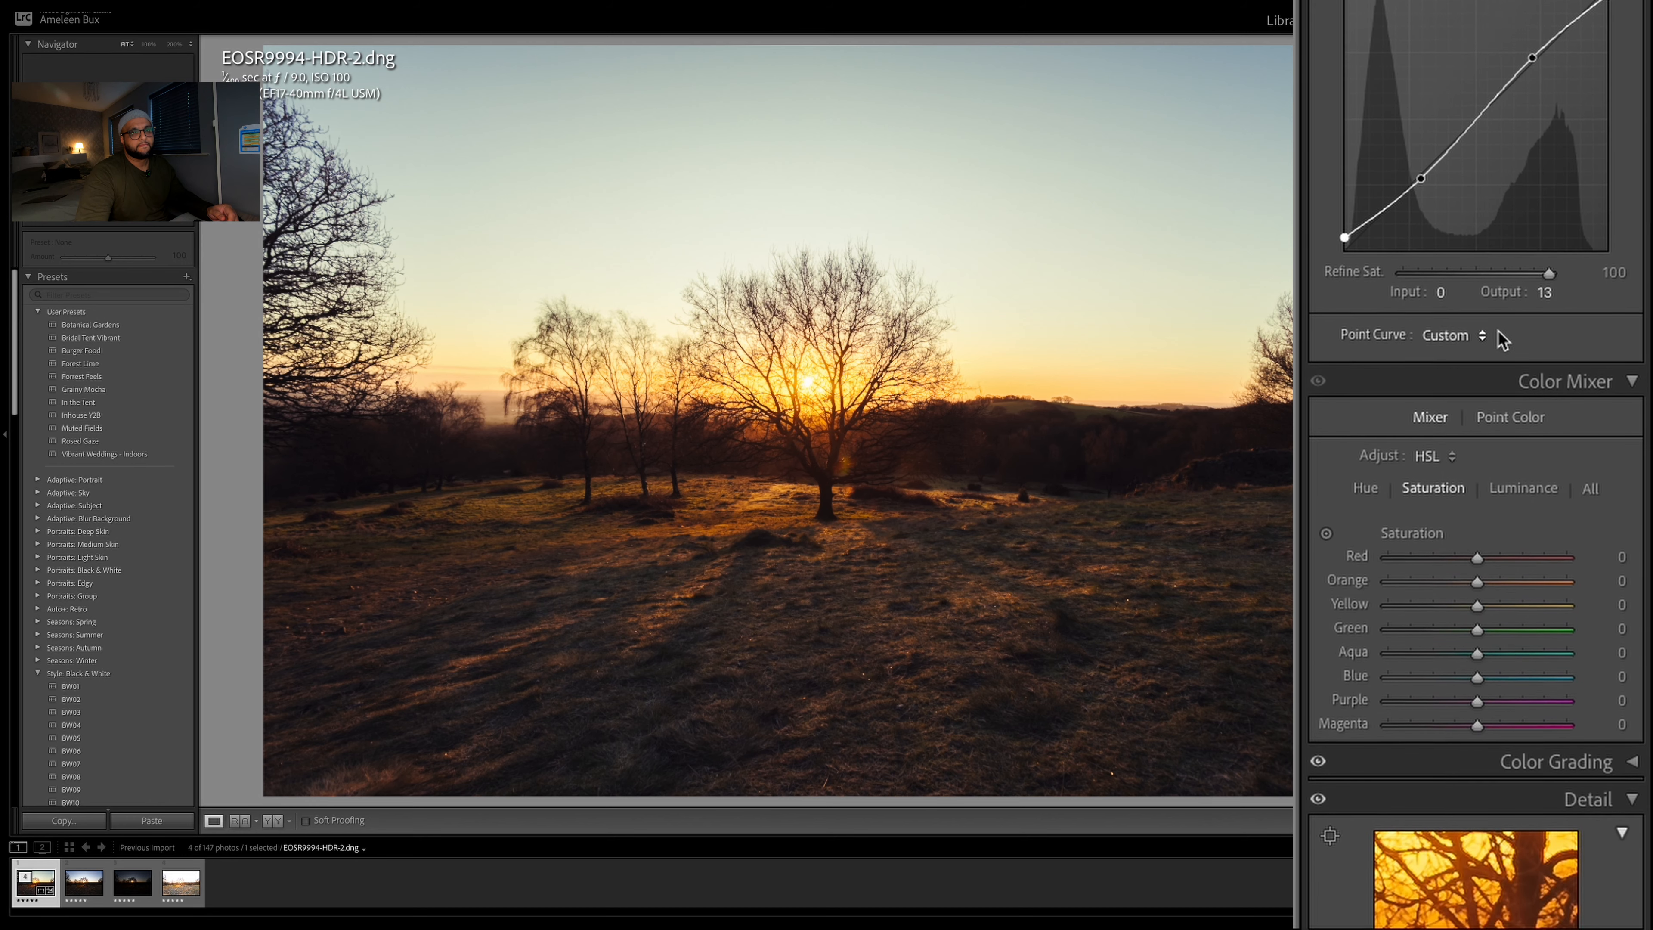
{"action": "scroll", "coordinate": [1501, 326], "scroll_direction": "down", "scroll_amount": 1}
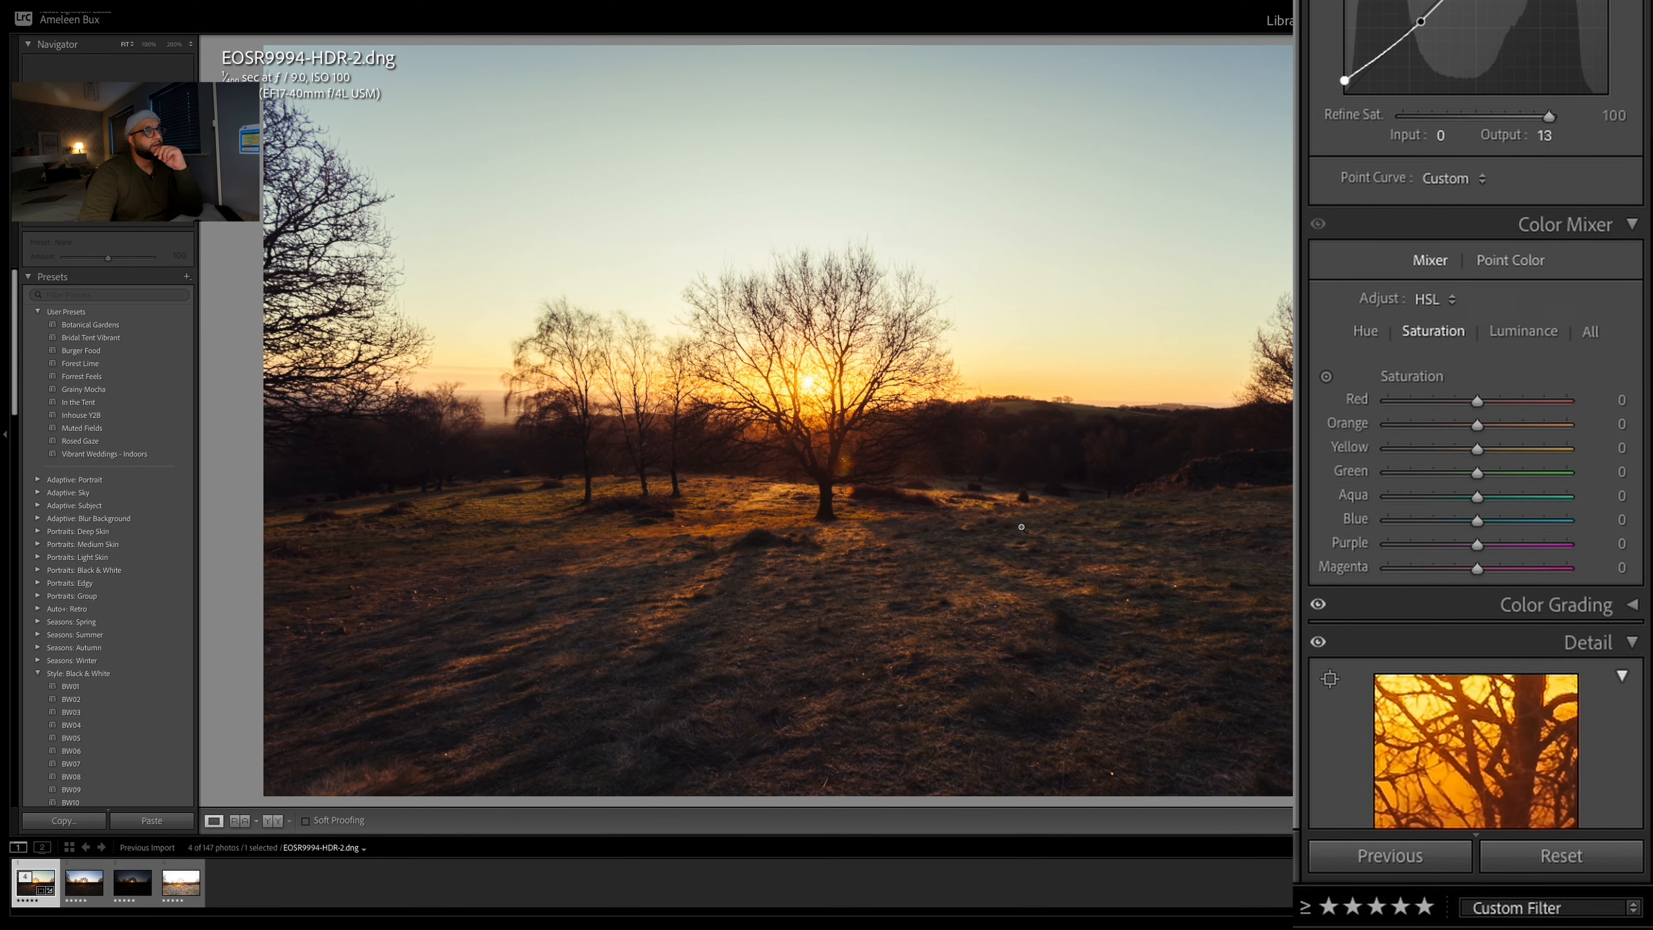
{"action": "scroll", "coordinate": [1466, 319], "scroll_direction": "down", "scroll_amount": 1}
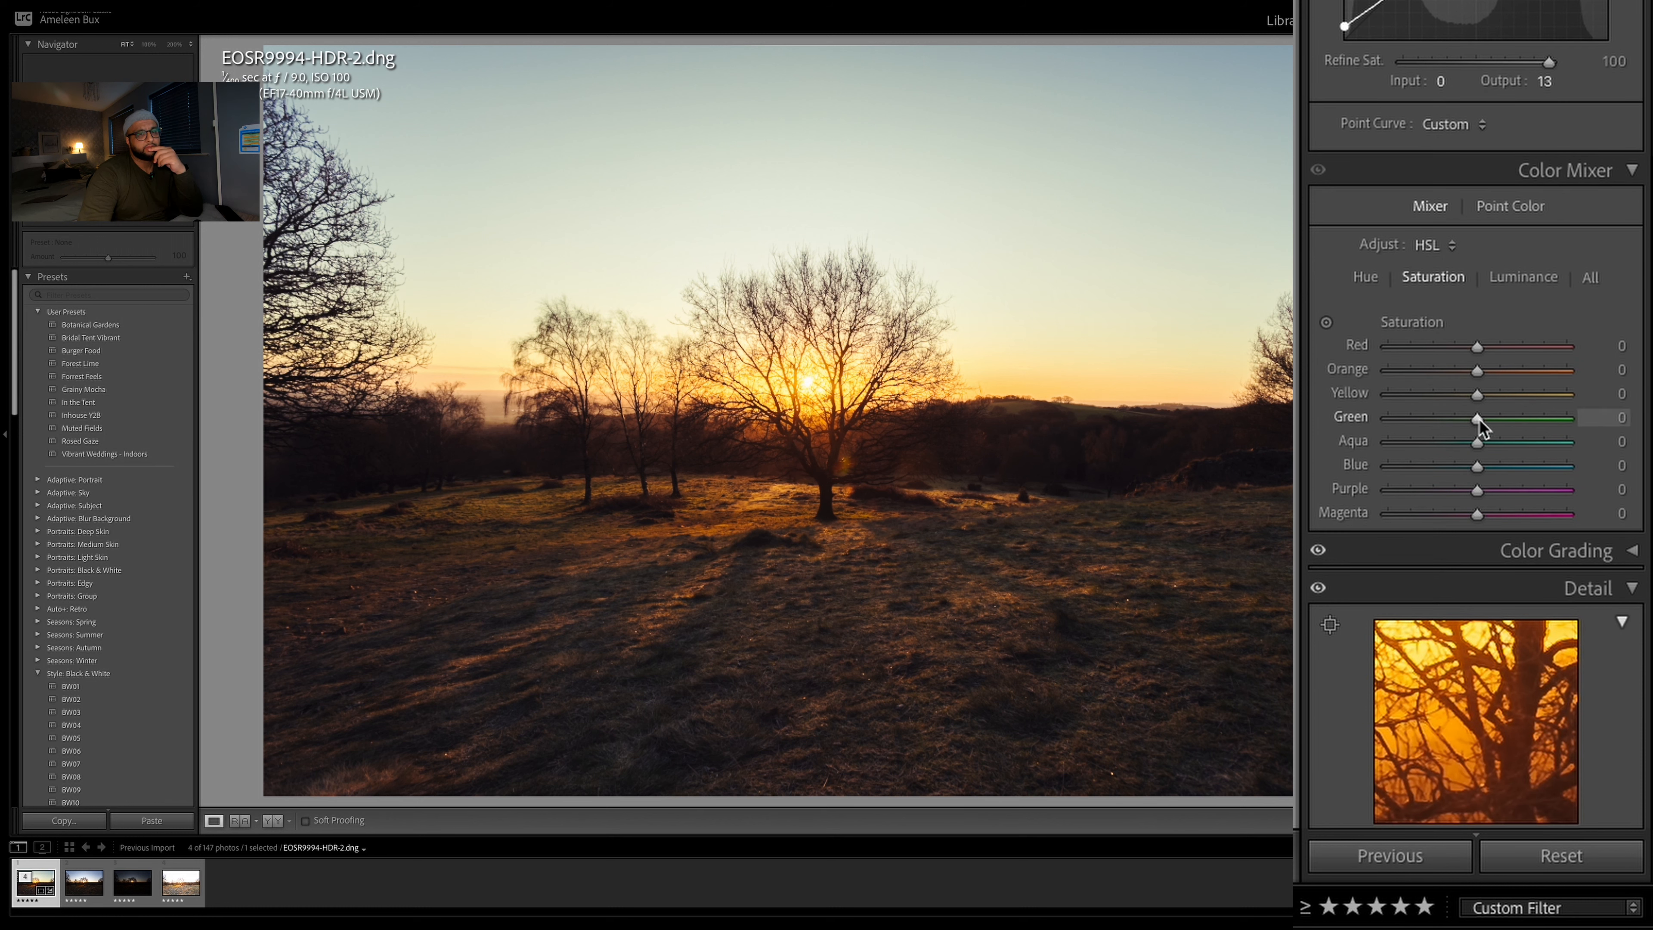
{"action": "left_click_drag", "start_coordinate": [1479, 422], "coordinate": [1621, 411]}
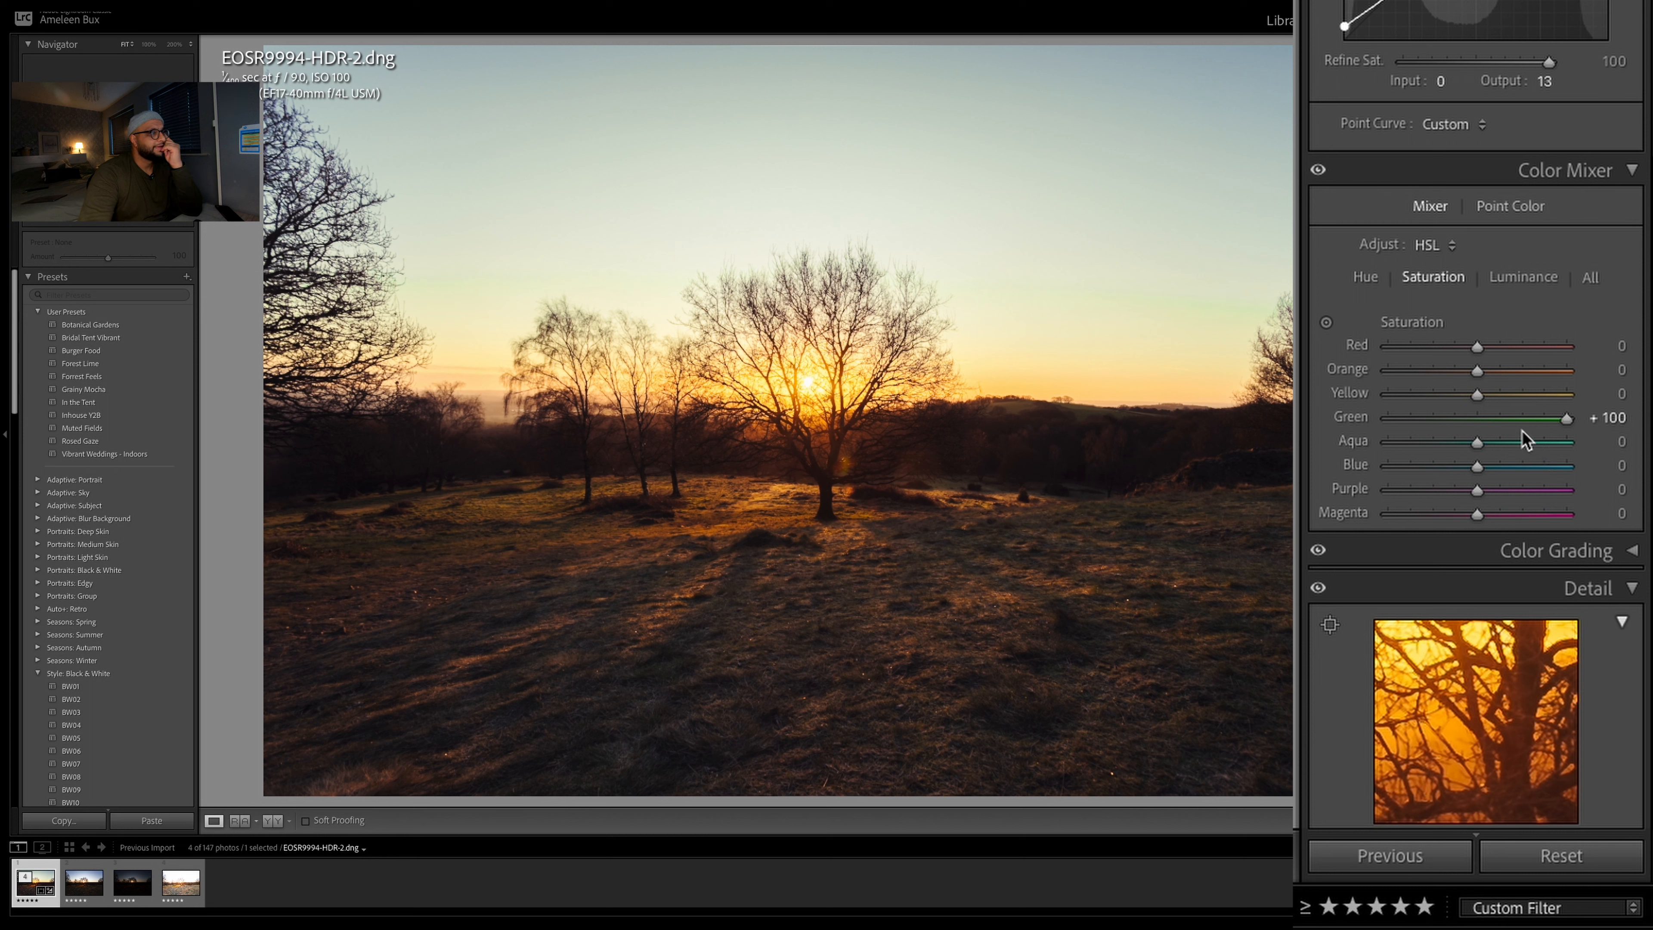
{"action": "left_click_drag", "start_coordinate": [1537, 420], "coordinate": [1477, 434]}
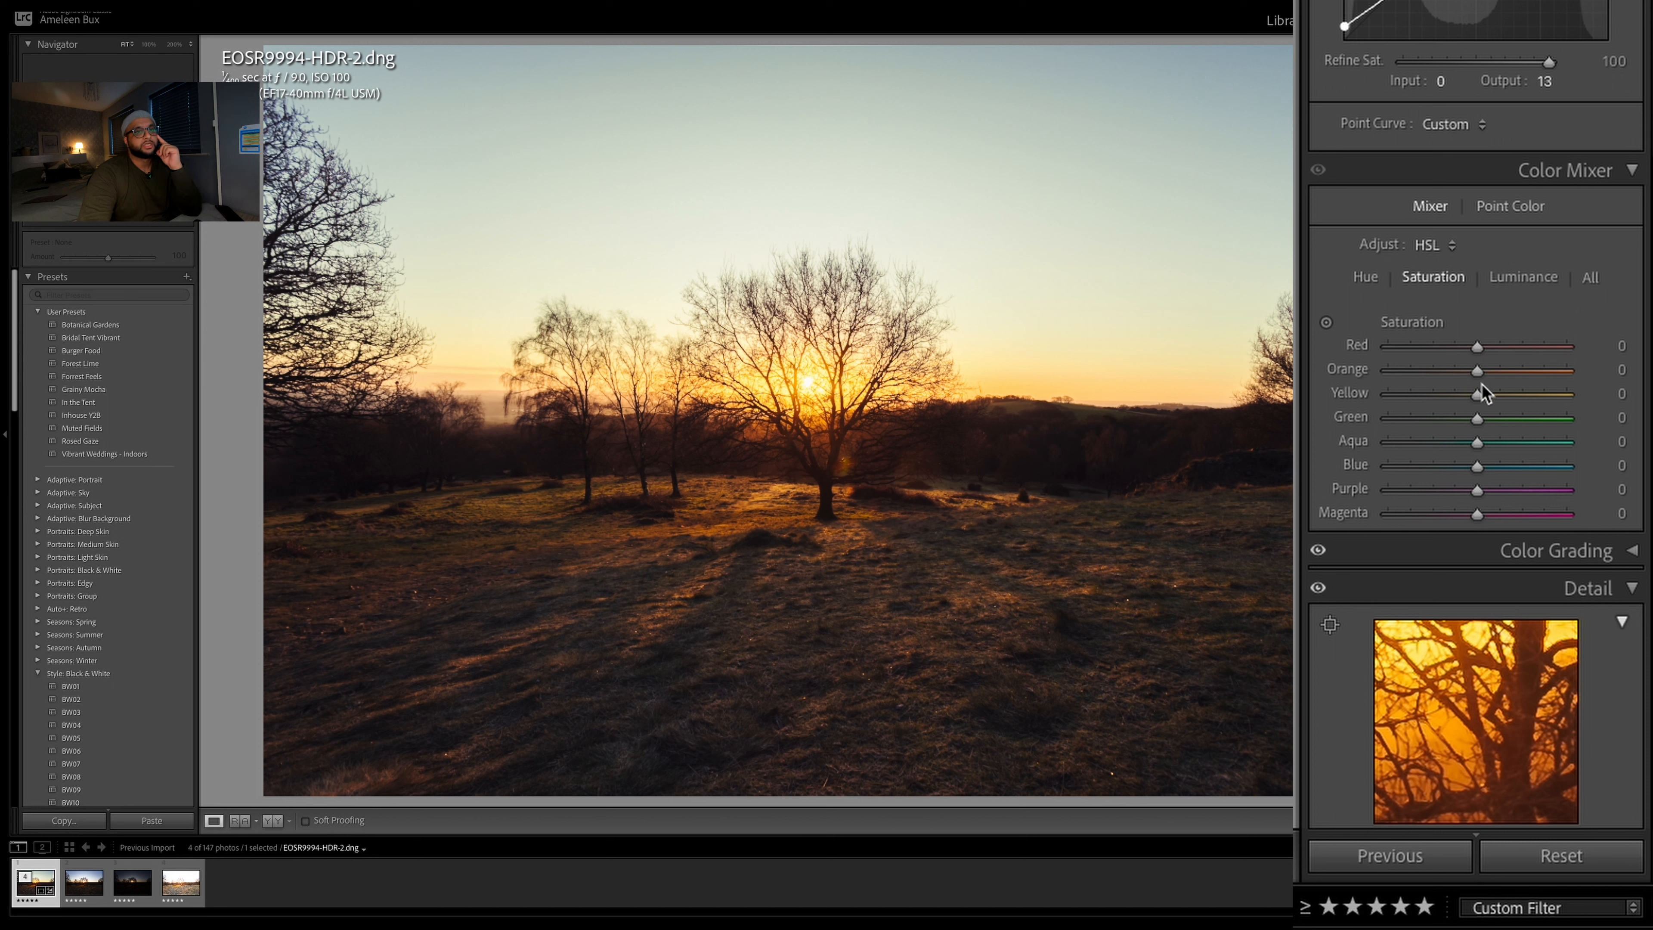
{"action": "left_click_drag", "start_coordinate": [1478, 371], "coordinate": [1581, 377]}
{"action": "double_click", "coordinate": [1477, 371]}
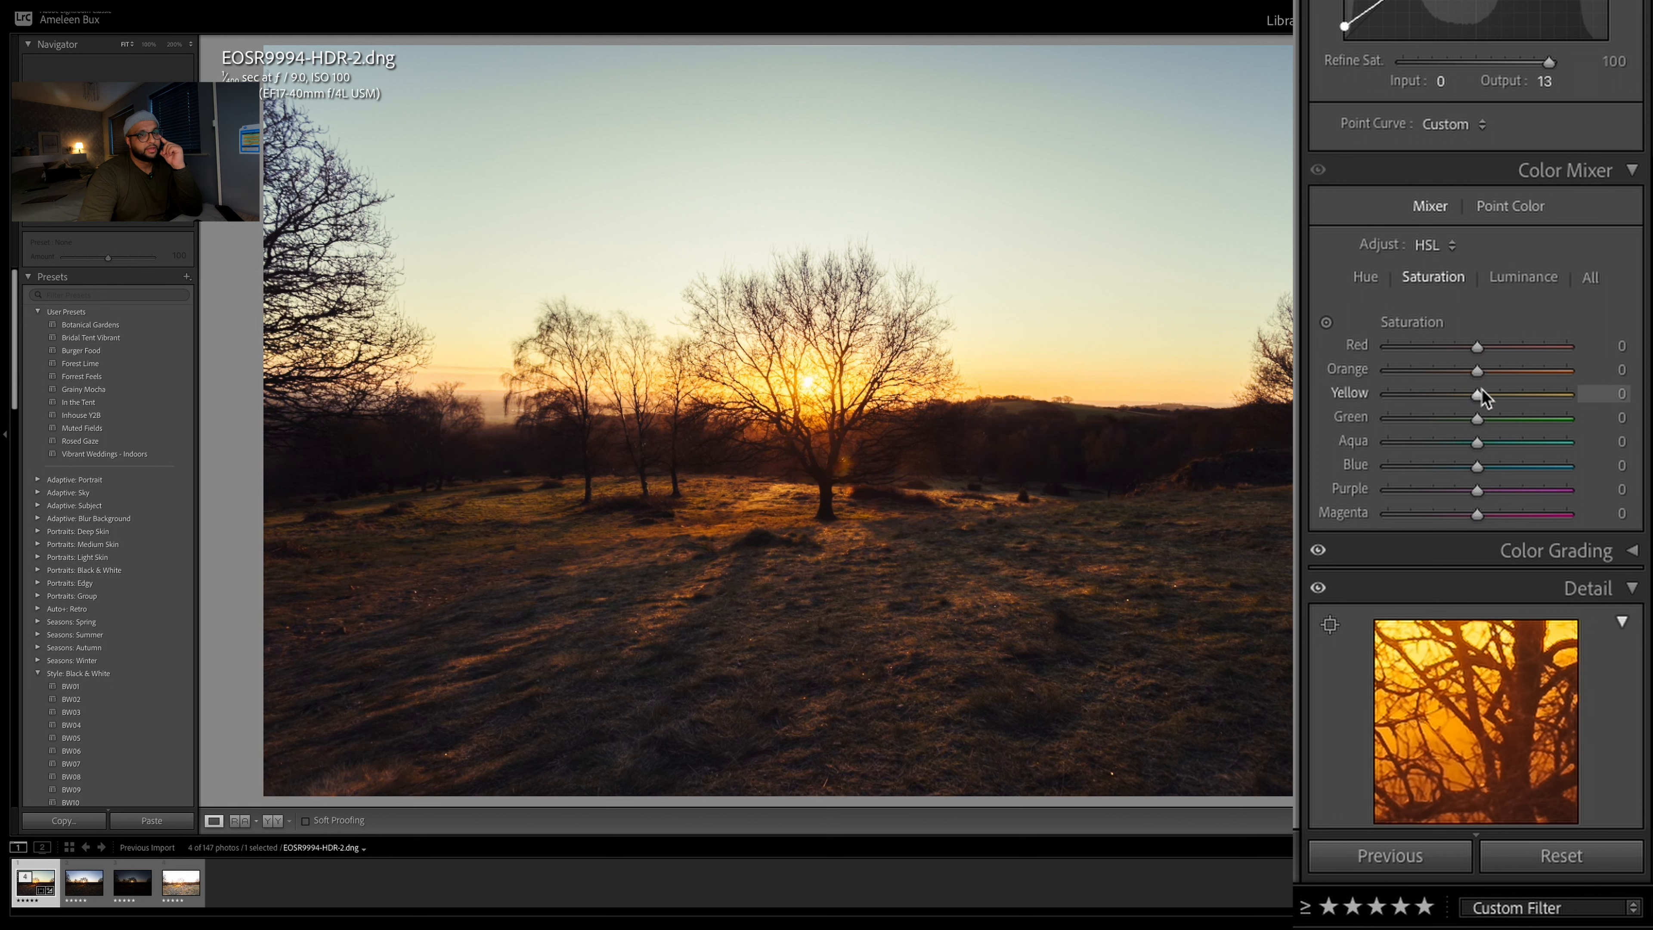
Set the Color Mixer saturation to +20 for Red, +12 for Orange and +9 for Yellow
{"action": "scroll", "coordinate": [1483, 397], "scroll_direction": "up", "scroll_amount": 6}
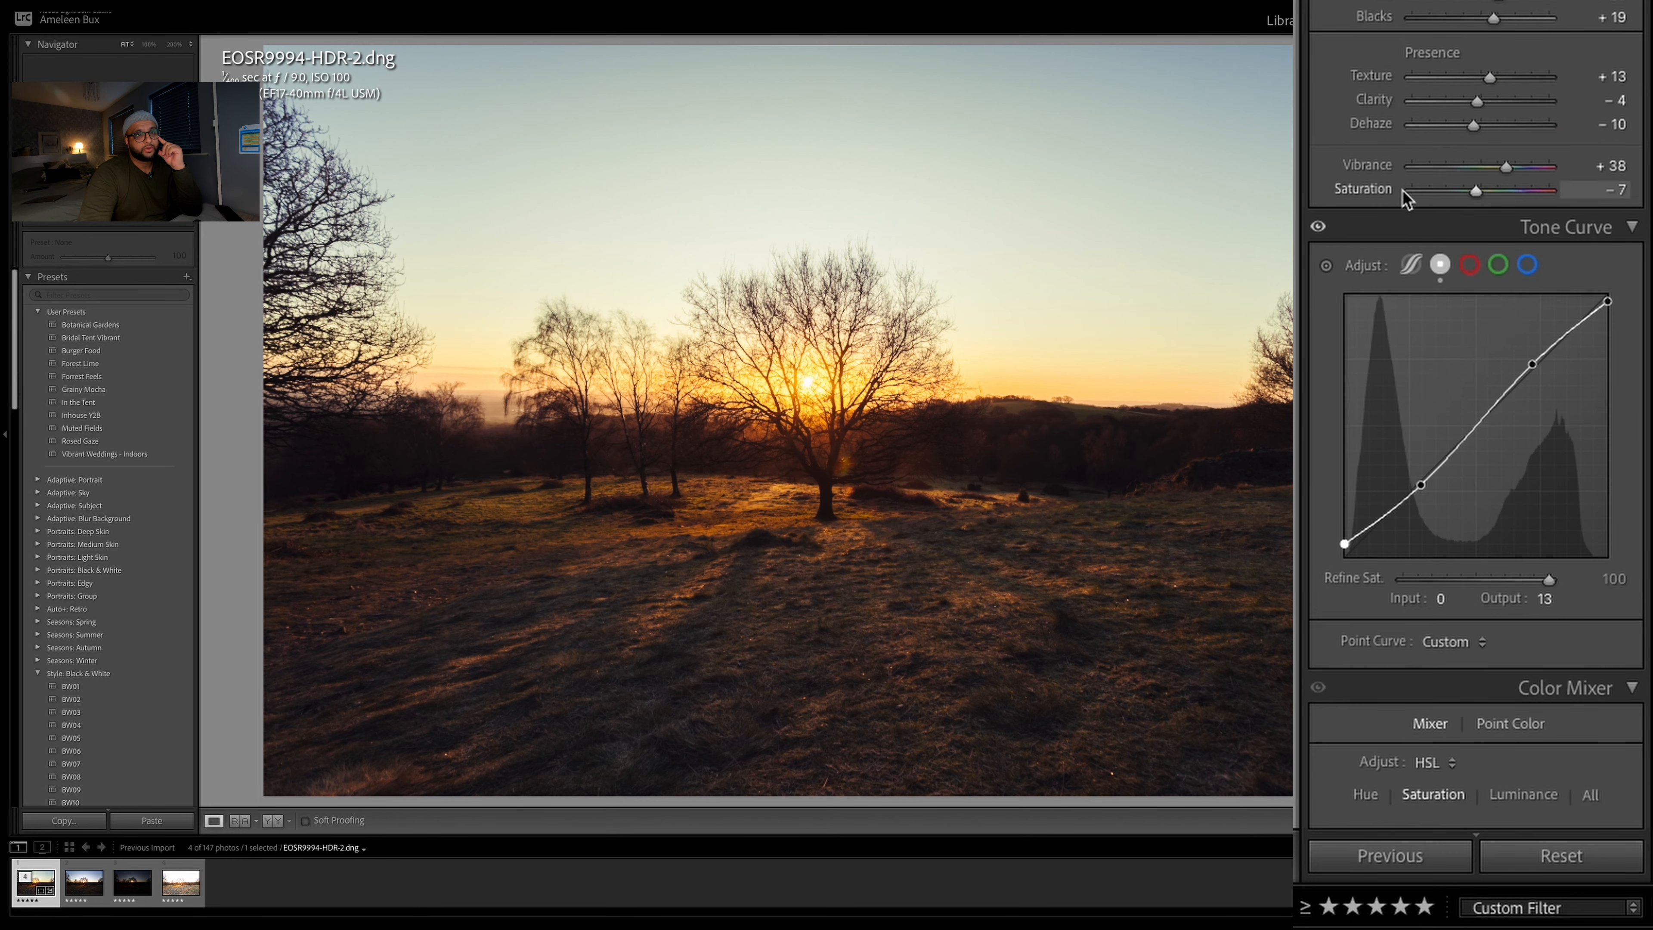
{"action": "scroll", "coordinate": [1456, 190], "scroll_direction": "down", "scroll_amount": 5}
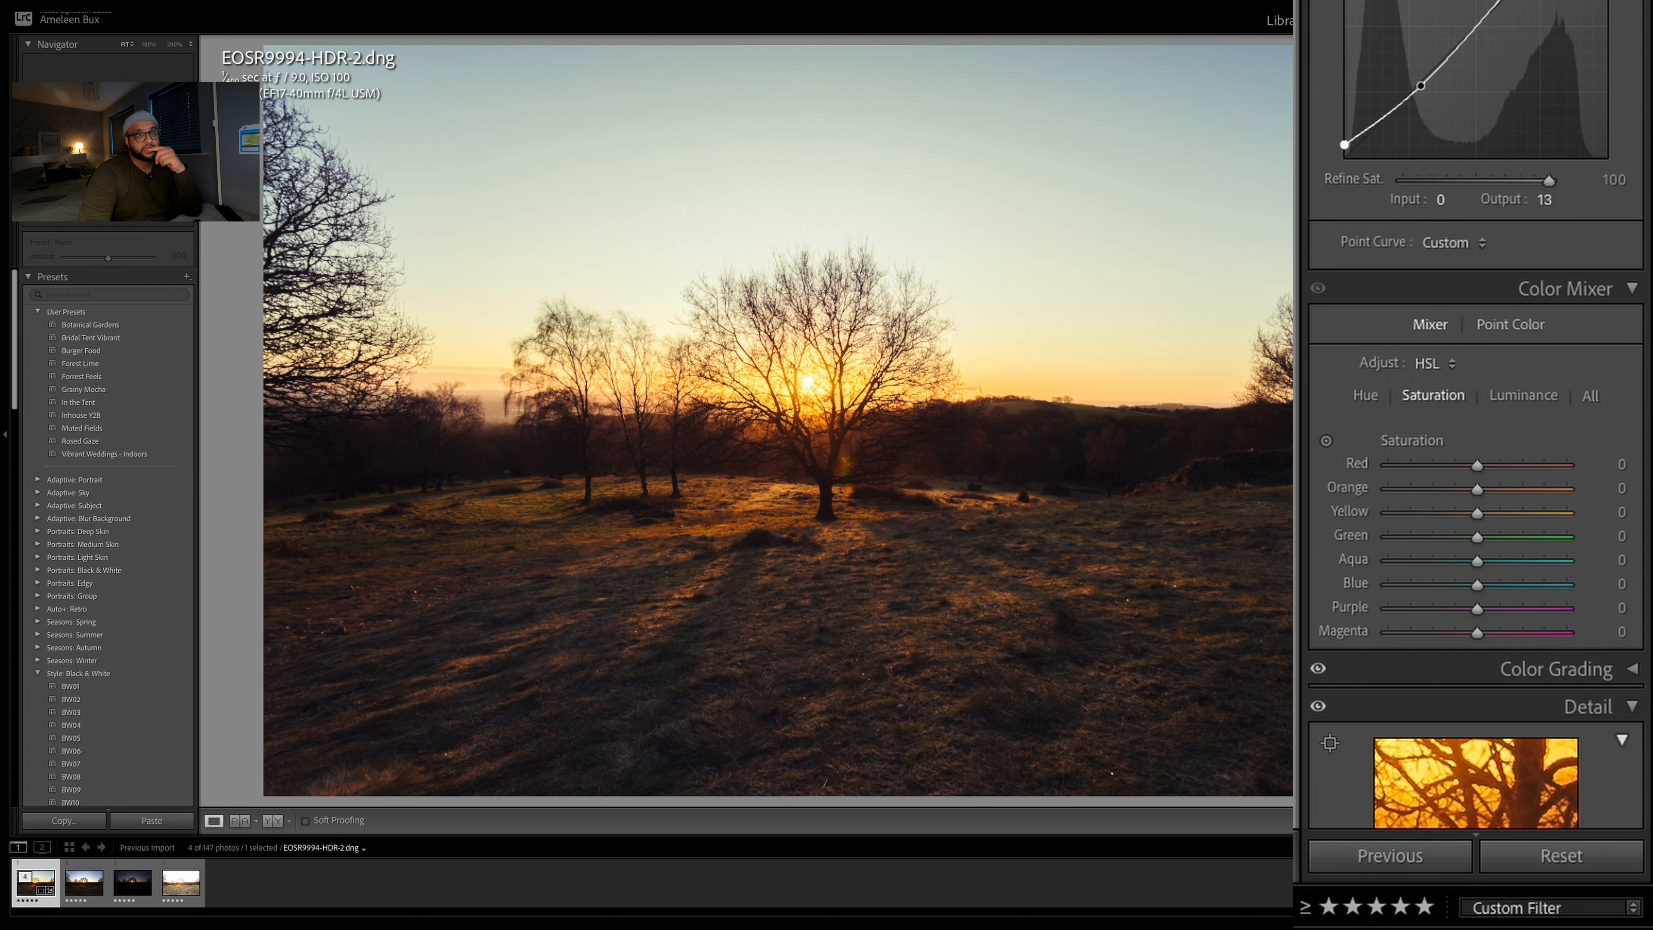
{"action": "scroll", "coordinate": [1597, 615], "scroll_direction": "down", "scroll_amount": 2}
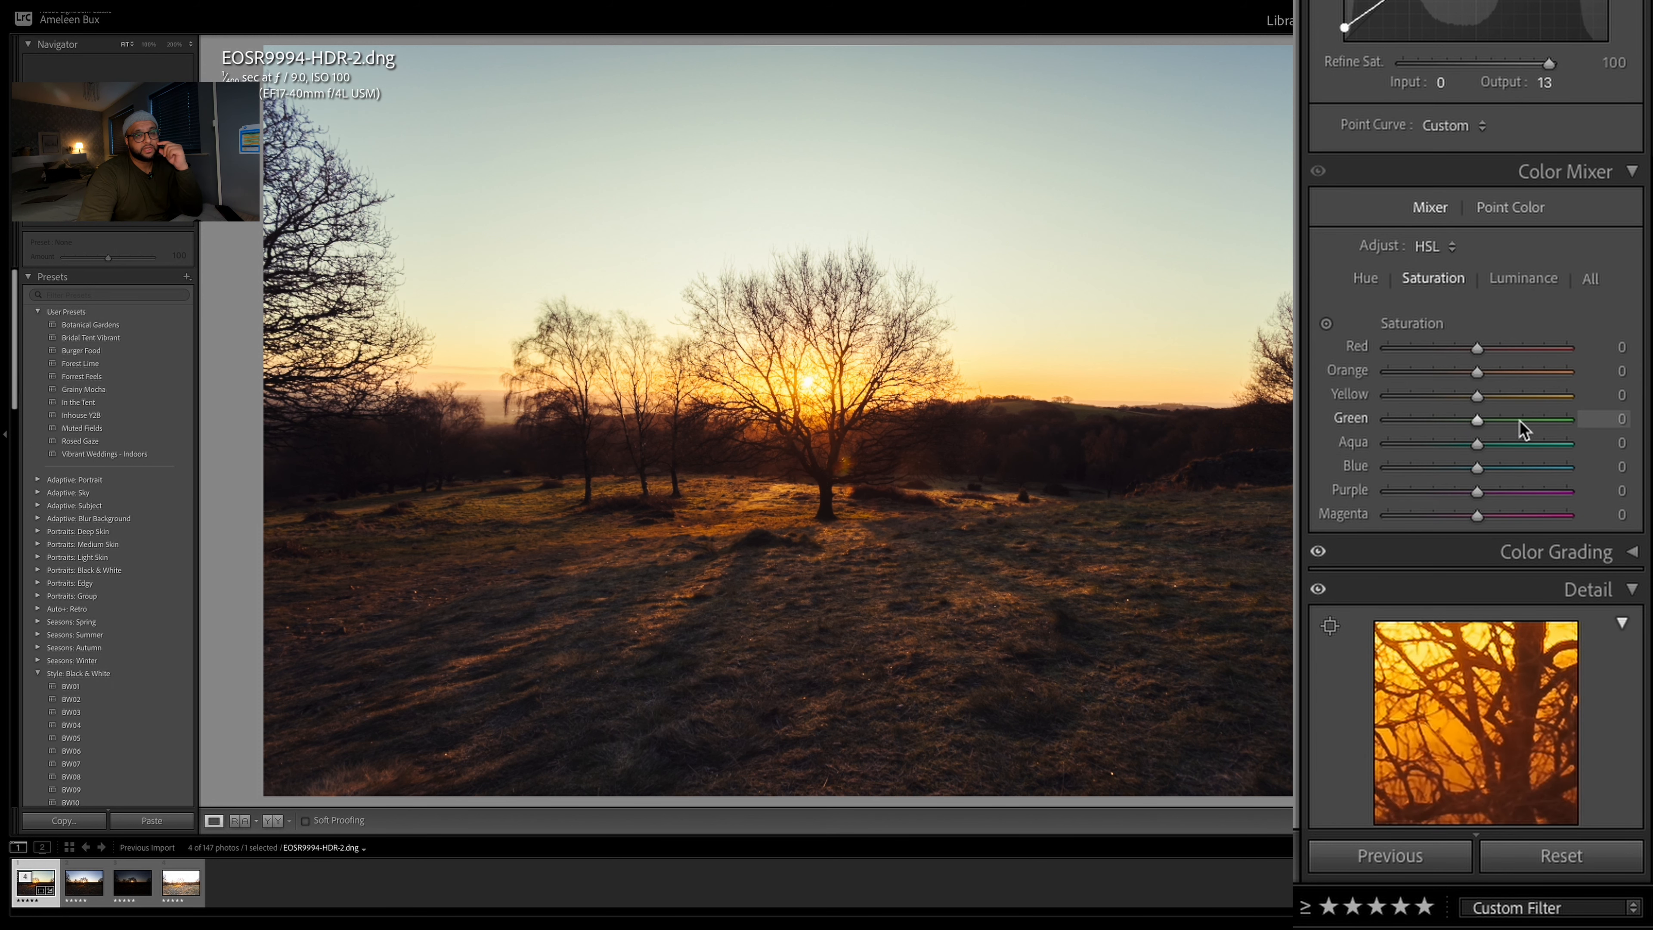
{"action": "scroll", "coordinate": [1516, 414], "scroll_direction": "down", "scroll_amount": 1}
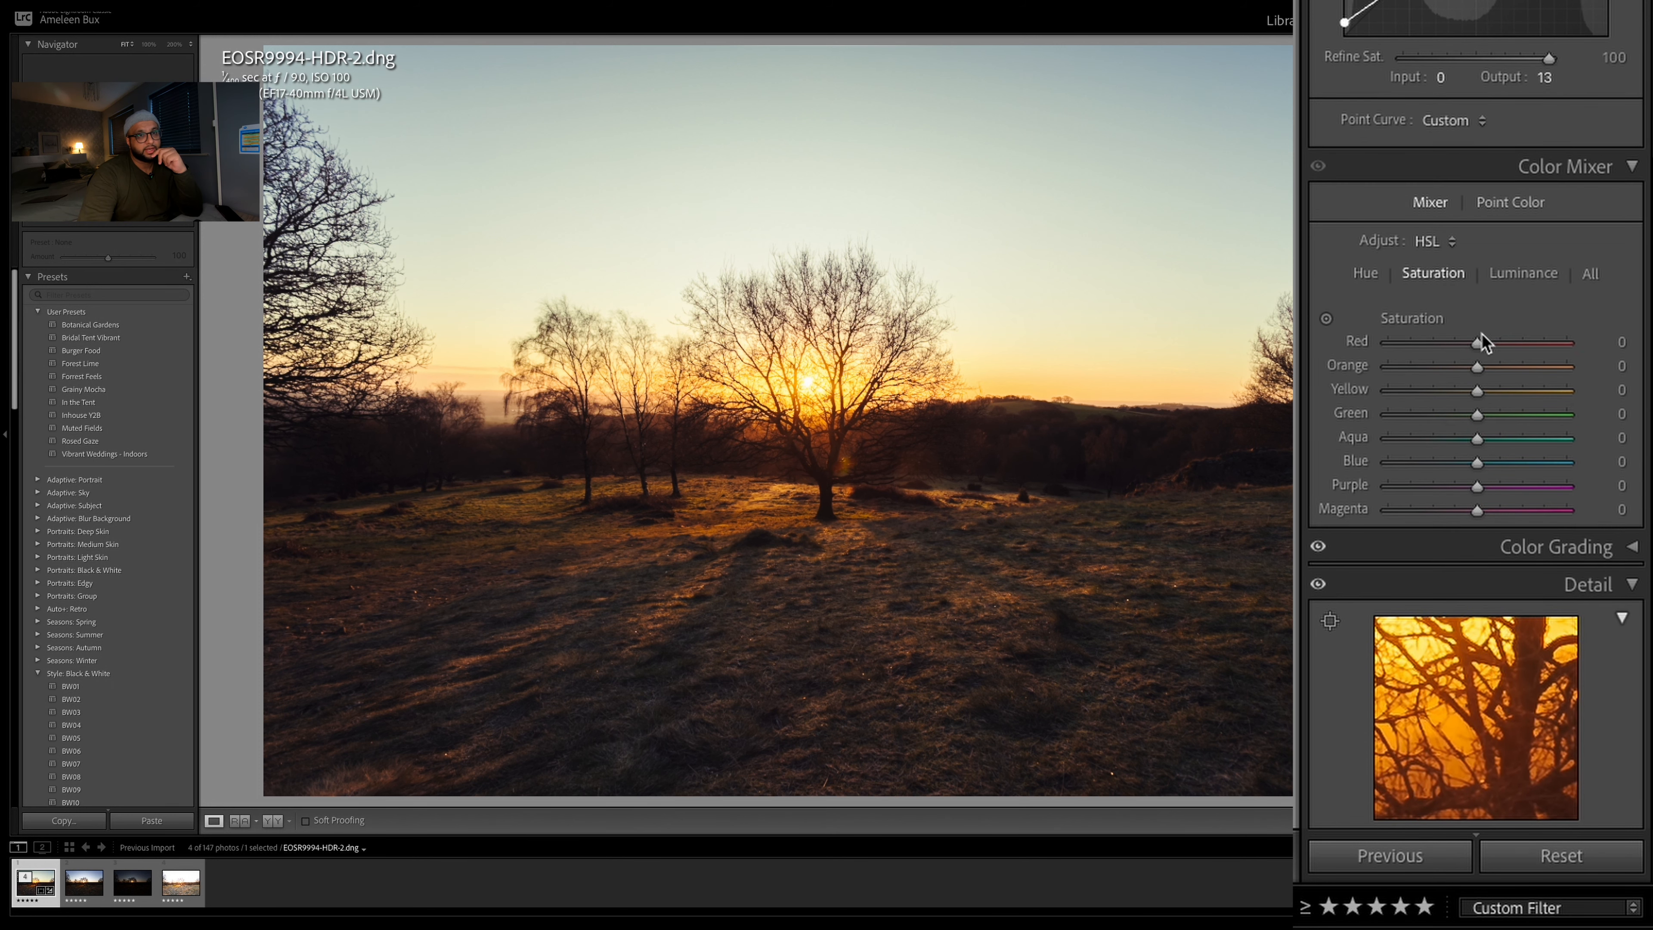
{"action": "left_click_drag", "start_coordinate": [1485, 341], "coordinate": [1562, 341]}
{"action": "left_click_drag", "start_coordinate": [1387, 341], "coordinate": [1522, 358]}
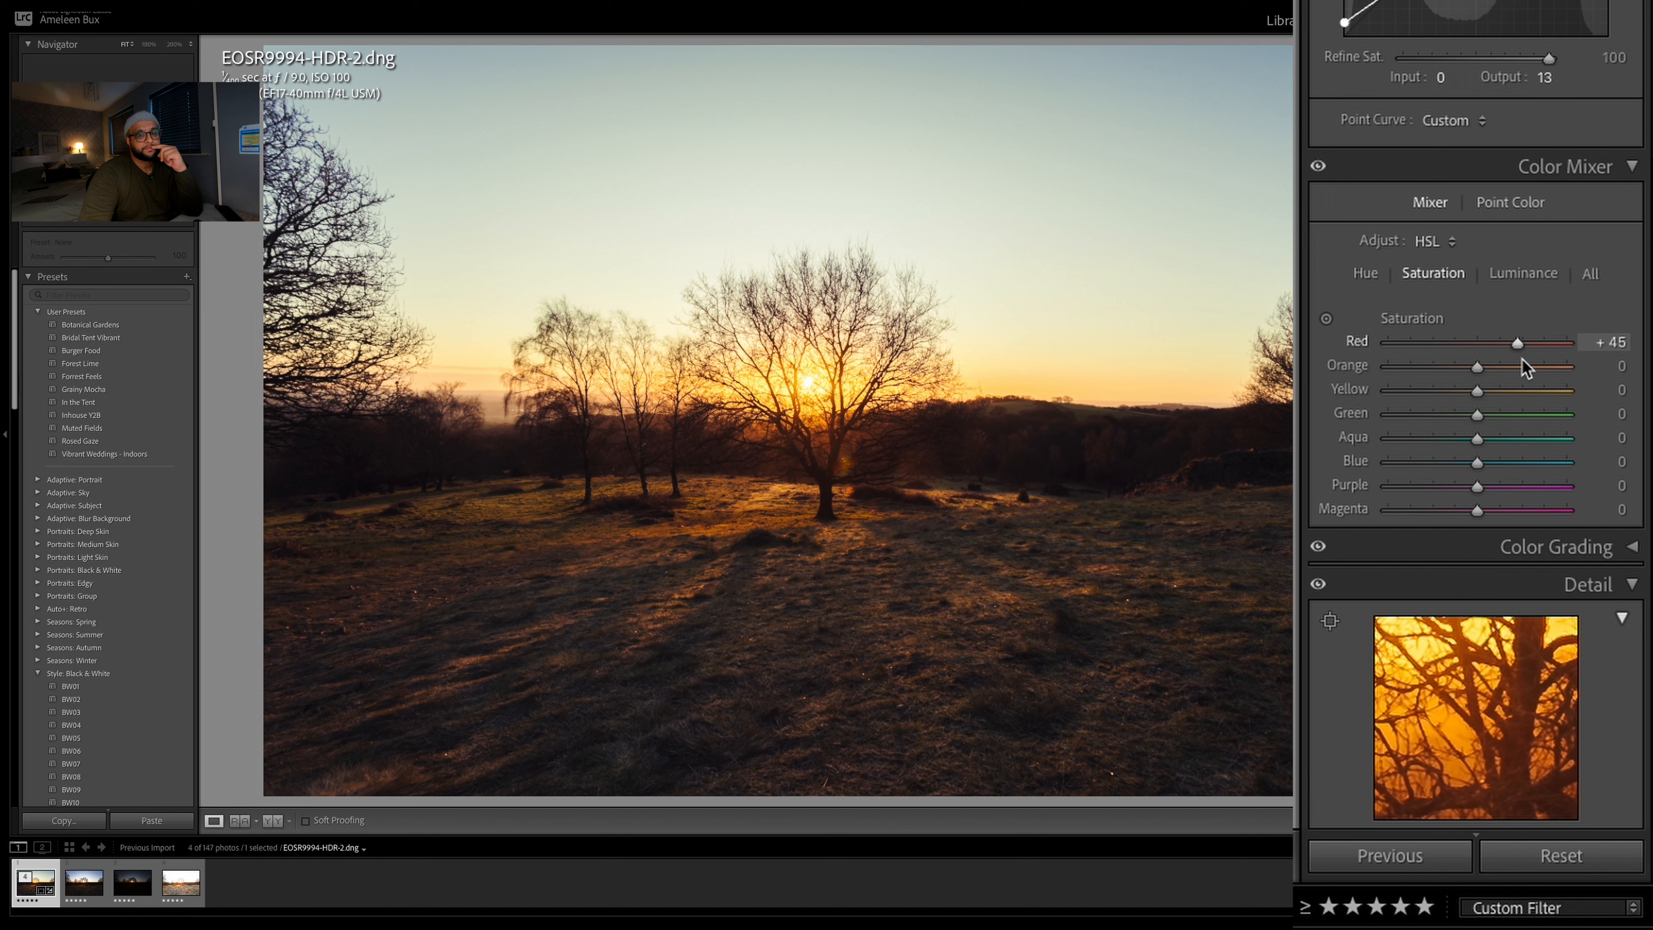
{"action": "left_click_drag", "start_coordinate": [1522, 358], "coordinate": [1512, 359]}
{"action": "left_click_drag", "start_coordinate": [1509, 344], "coordinate": [1488, 397]}
Set Purple, Magenta and Blue saturation to −100, comparing Blue at +37 along the way
{"action": "left_click_drag", "start_coordinate": [1477, 485], "coordinate": [1376, 487]}
{"action": "left_click_drag", "start_coordinate": [1468, 513], "coordinate": [1345, 516]}
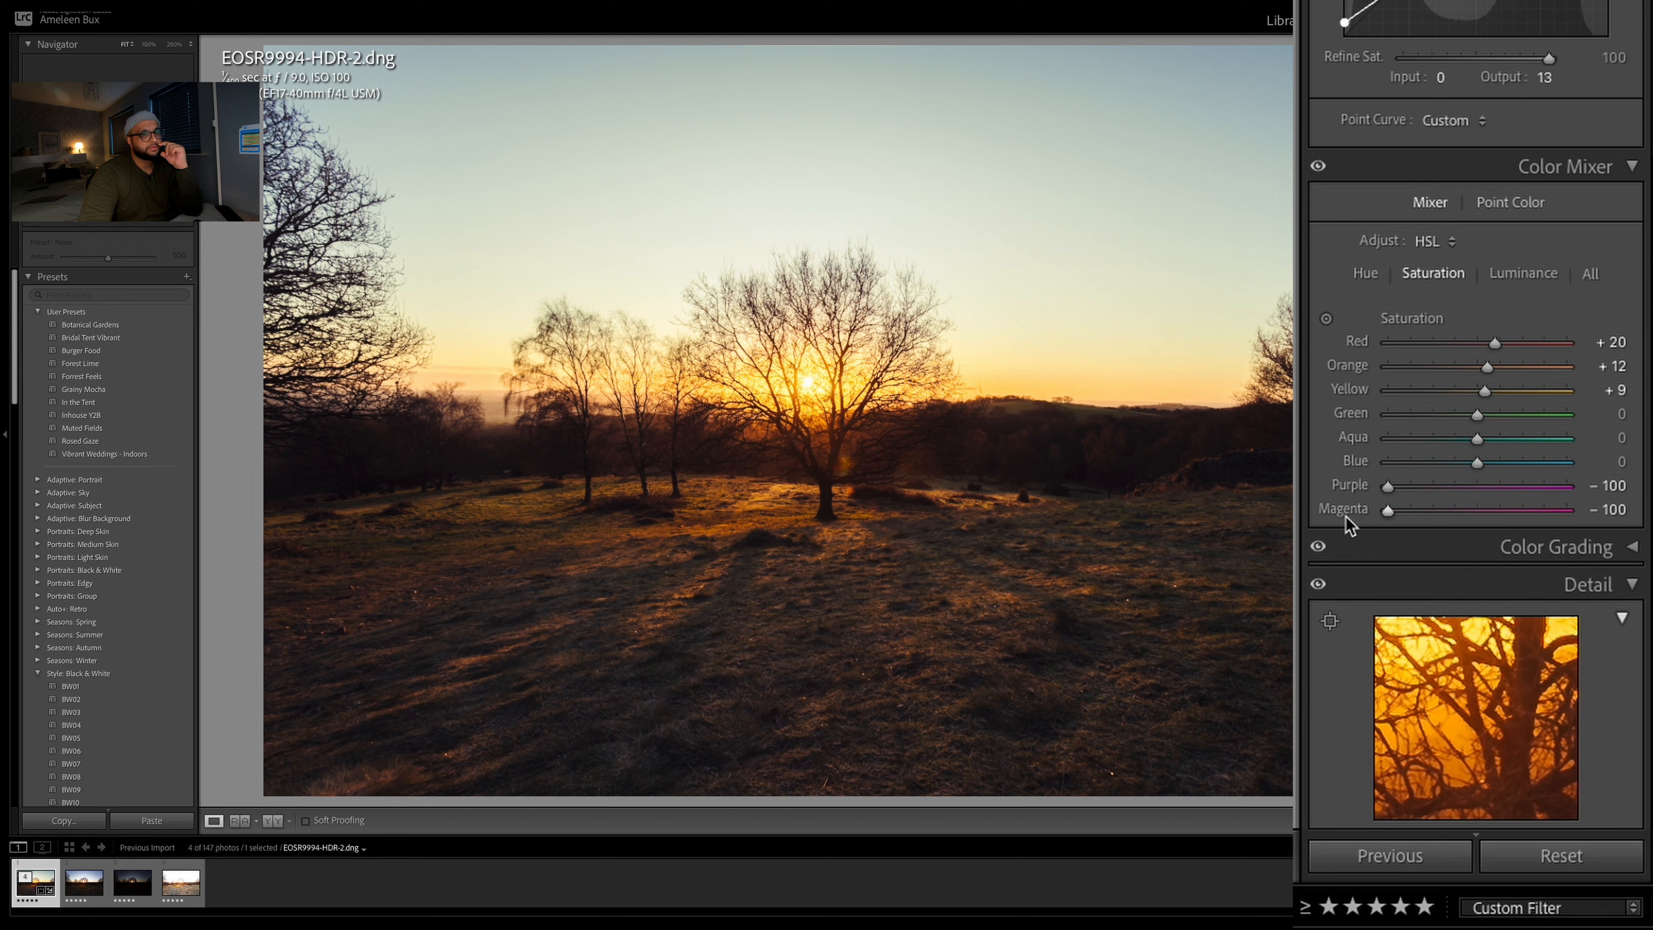
{"action": "left_click_drag", "start_coordinate": [1483, 466], "coordinate": [1384, 474]}
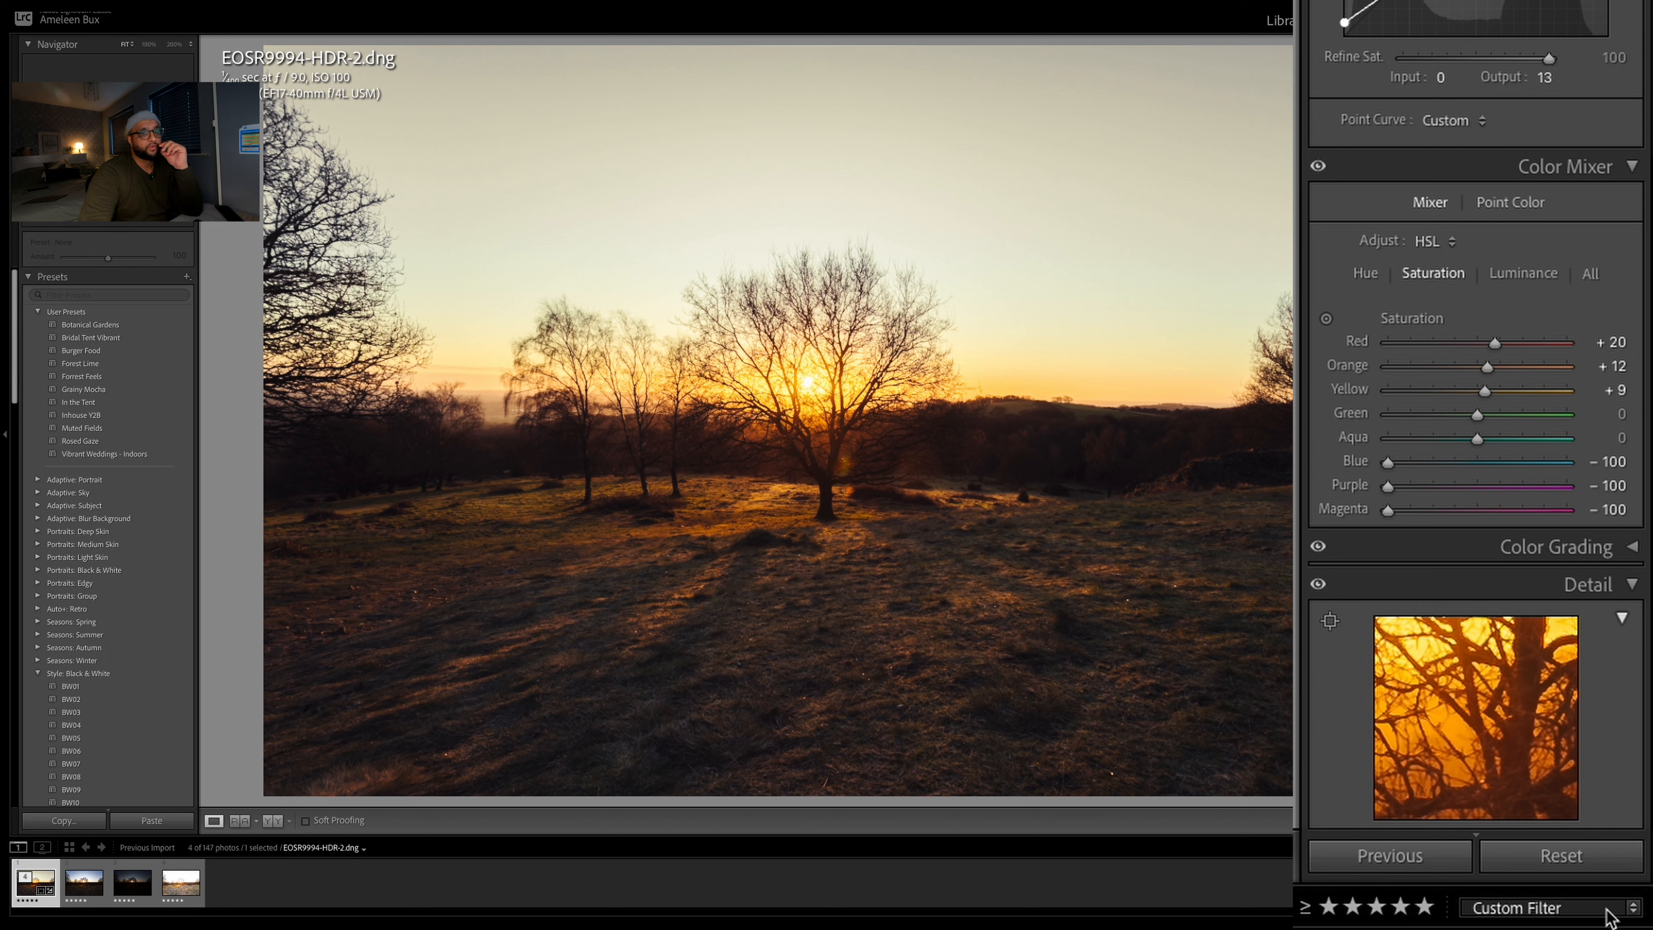
{"action": "left_click_drag", "start_coordinate": [1535, 461], "coordinate": [1508, 464]}
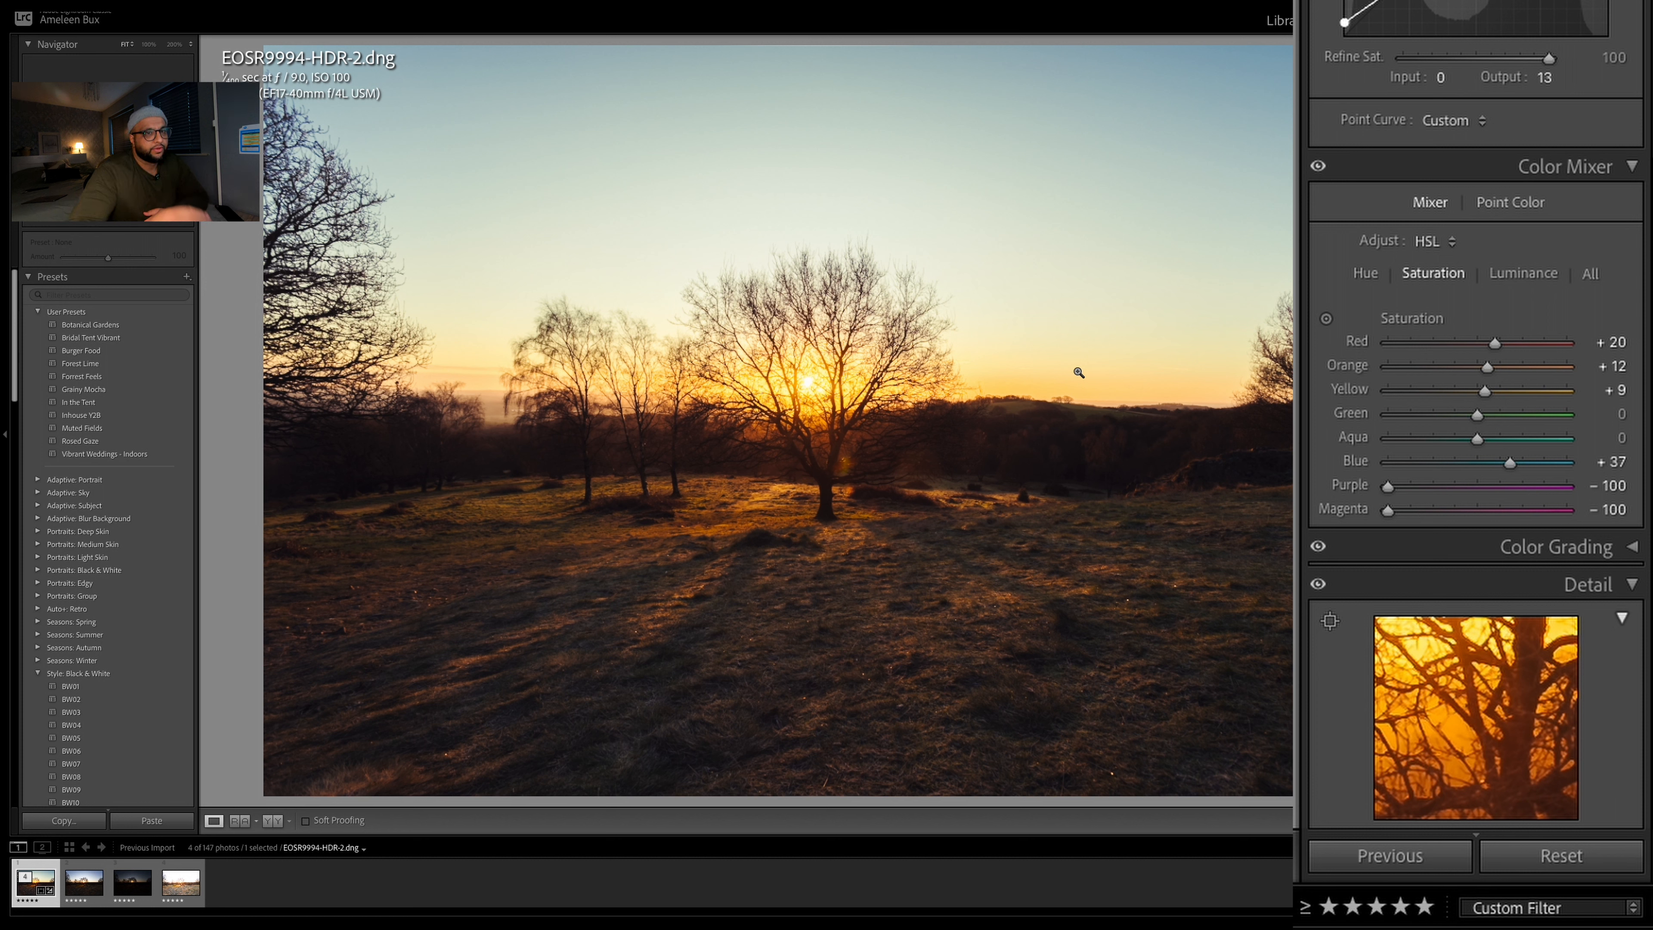
{"action": "left_click_drag", "start_coordinate": [1508, 463], "coordinate": [1362, 464]}
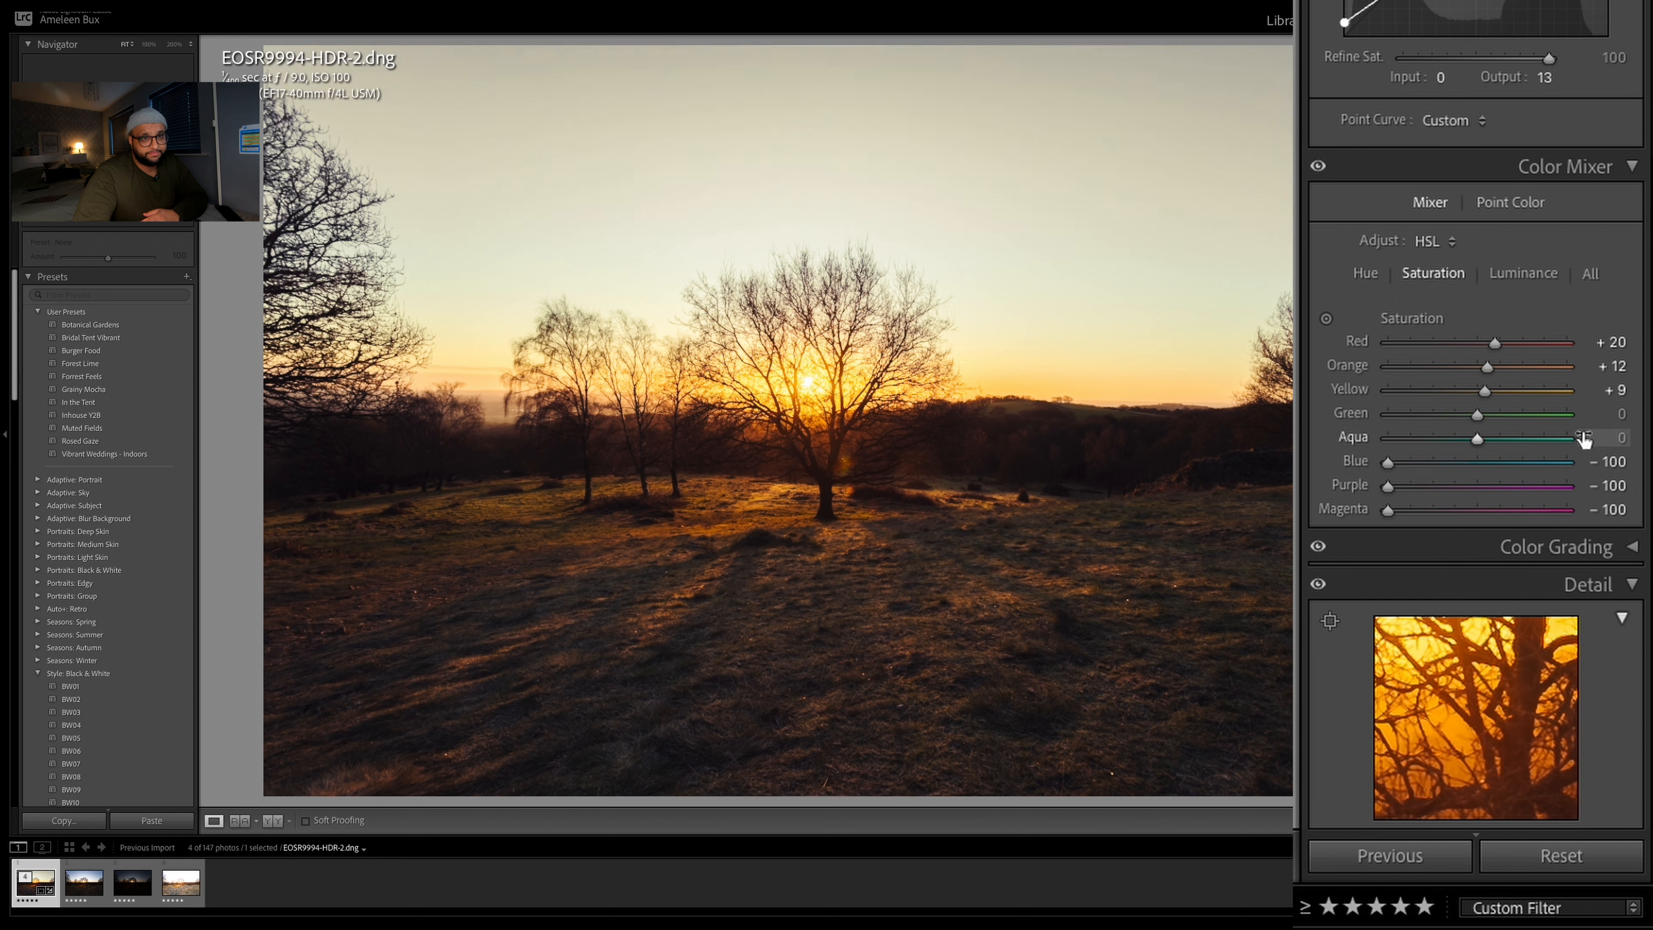
Set the Color Mixer saturation to −100 for Aqua and +100 for Green
{"action": "left_click_drag", "start_coordinate": [1477, 438], "coordinate": [1376, 445]}
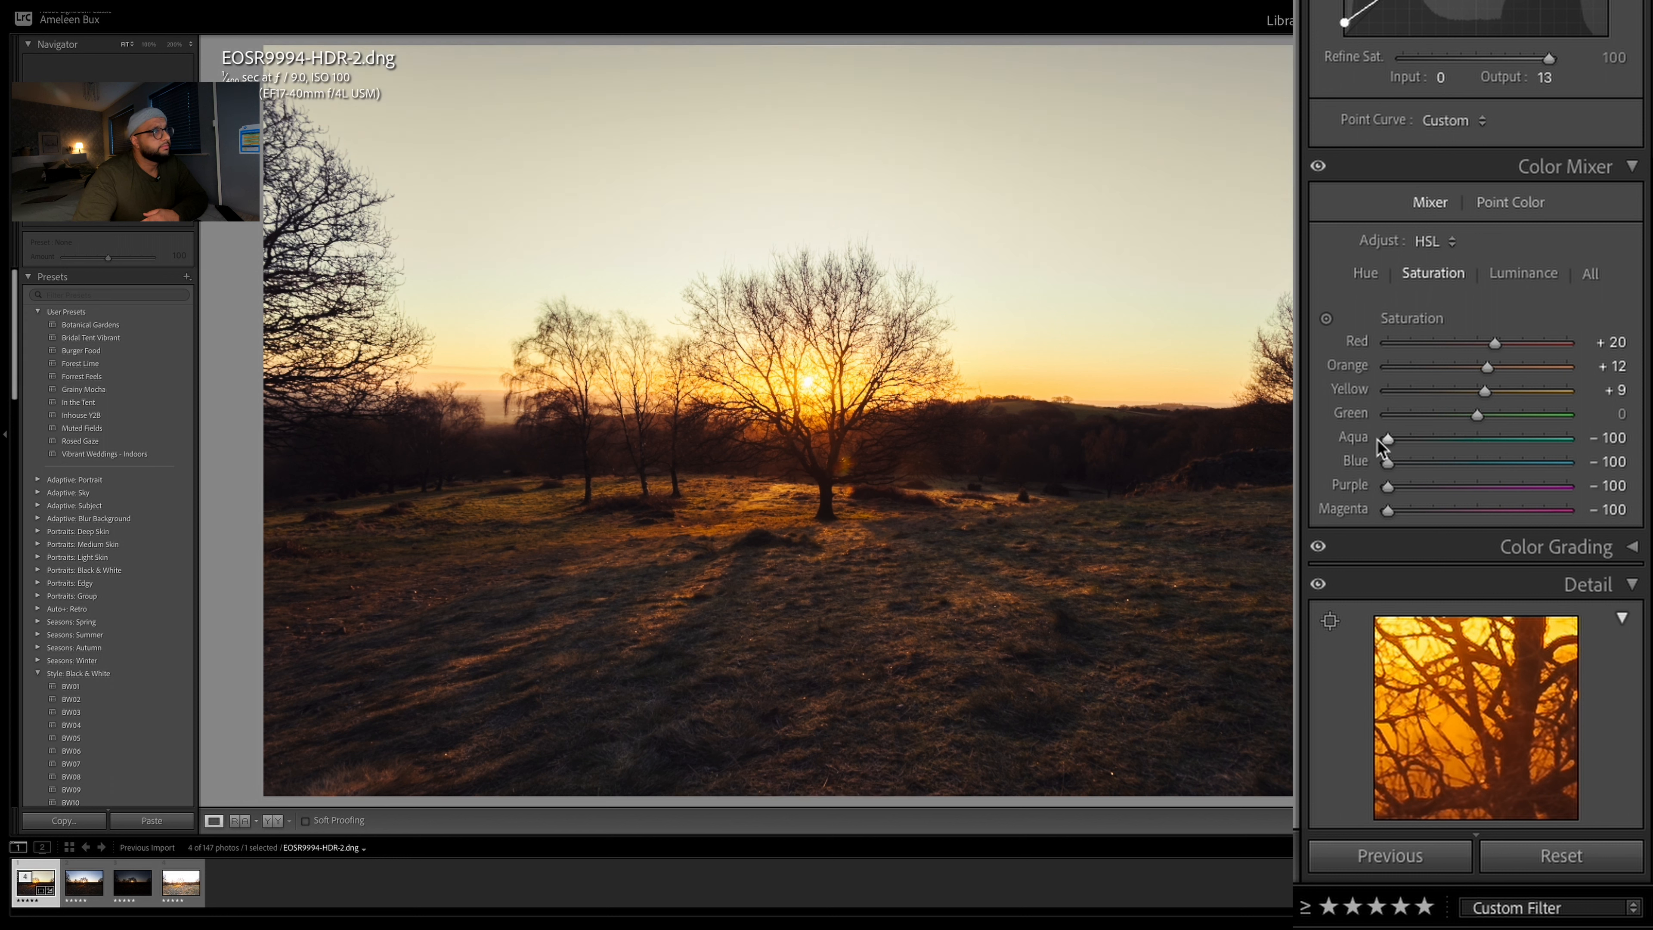
{"action": "left_click_drag", "start_coordinate": [1483, 414], "coordinate": [1599, 417]}
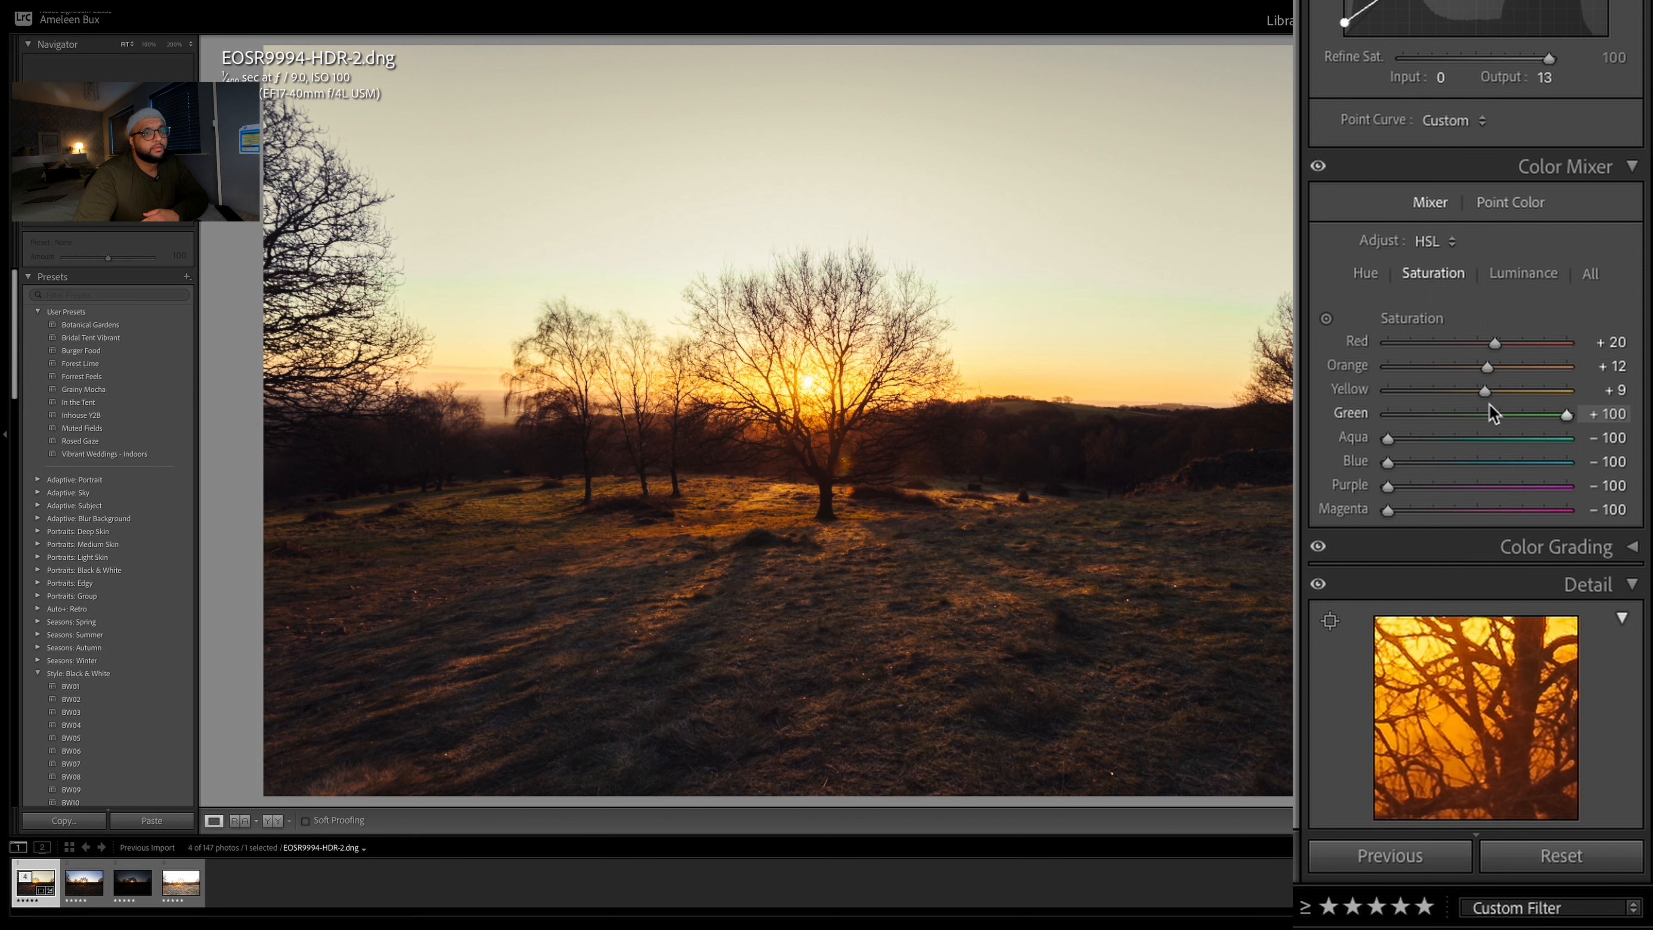
Set the Color Mixer hue to +35 for Yellow, +45 for Green and −66 for Aqua
{"action": "left_click", "coordinate": [1365, 273]}
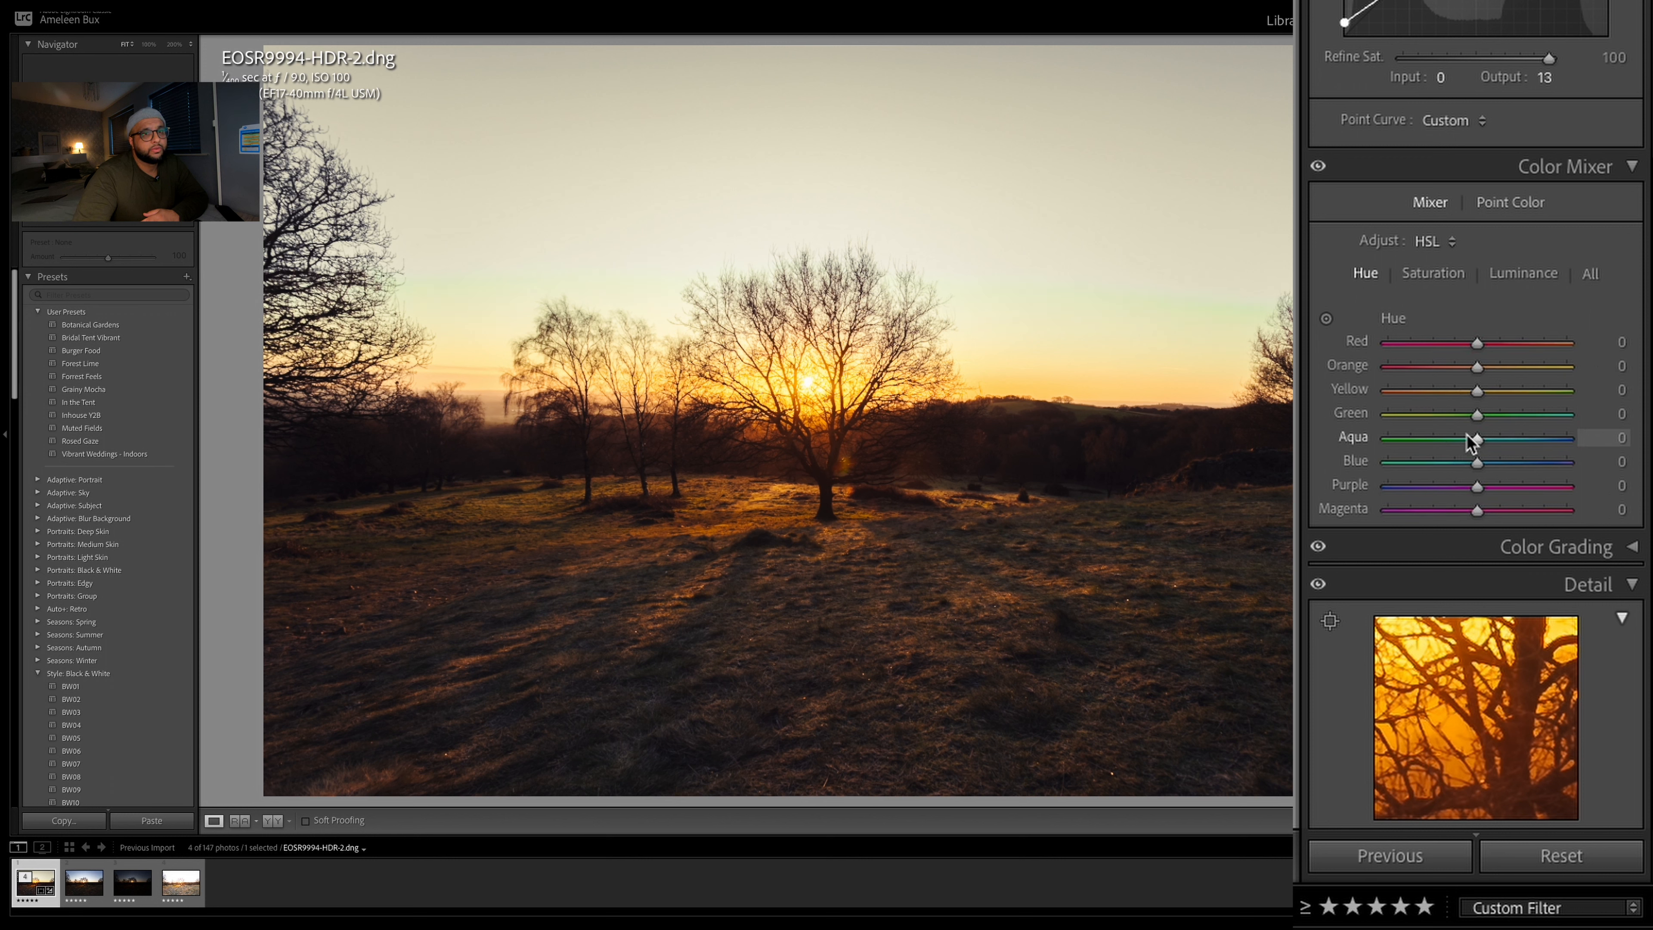
{"action": "left_click_drag", "start_coordinate": [1478, 415], "coordinate": [1418, 441]}
{"action": "left_click_drag", "start_coordinate": [1477, 390], "coordinate": [1510, 391]}
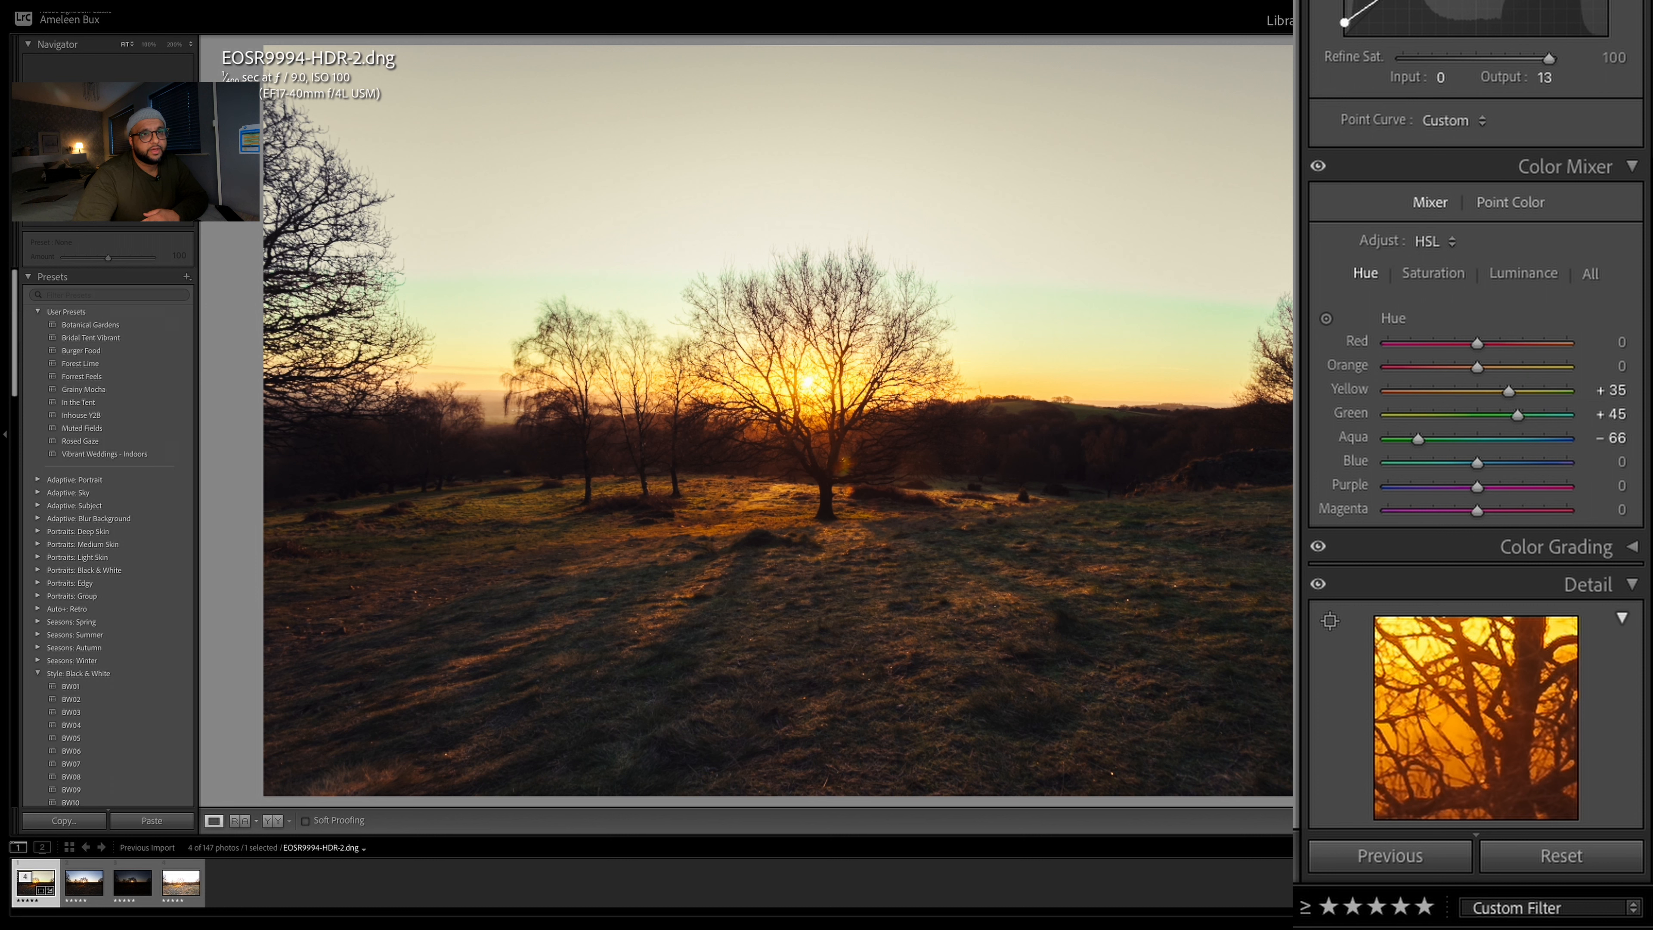
{"action": "scroll", "coordinate": [1581, 313], "scroll_direction": "down", "scroll_amount": 1}
{"action": "scroll", "coordinate": [1580, 313], "scroll_direction": "down", "scroll_amount": 5}
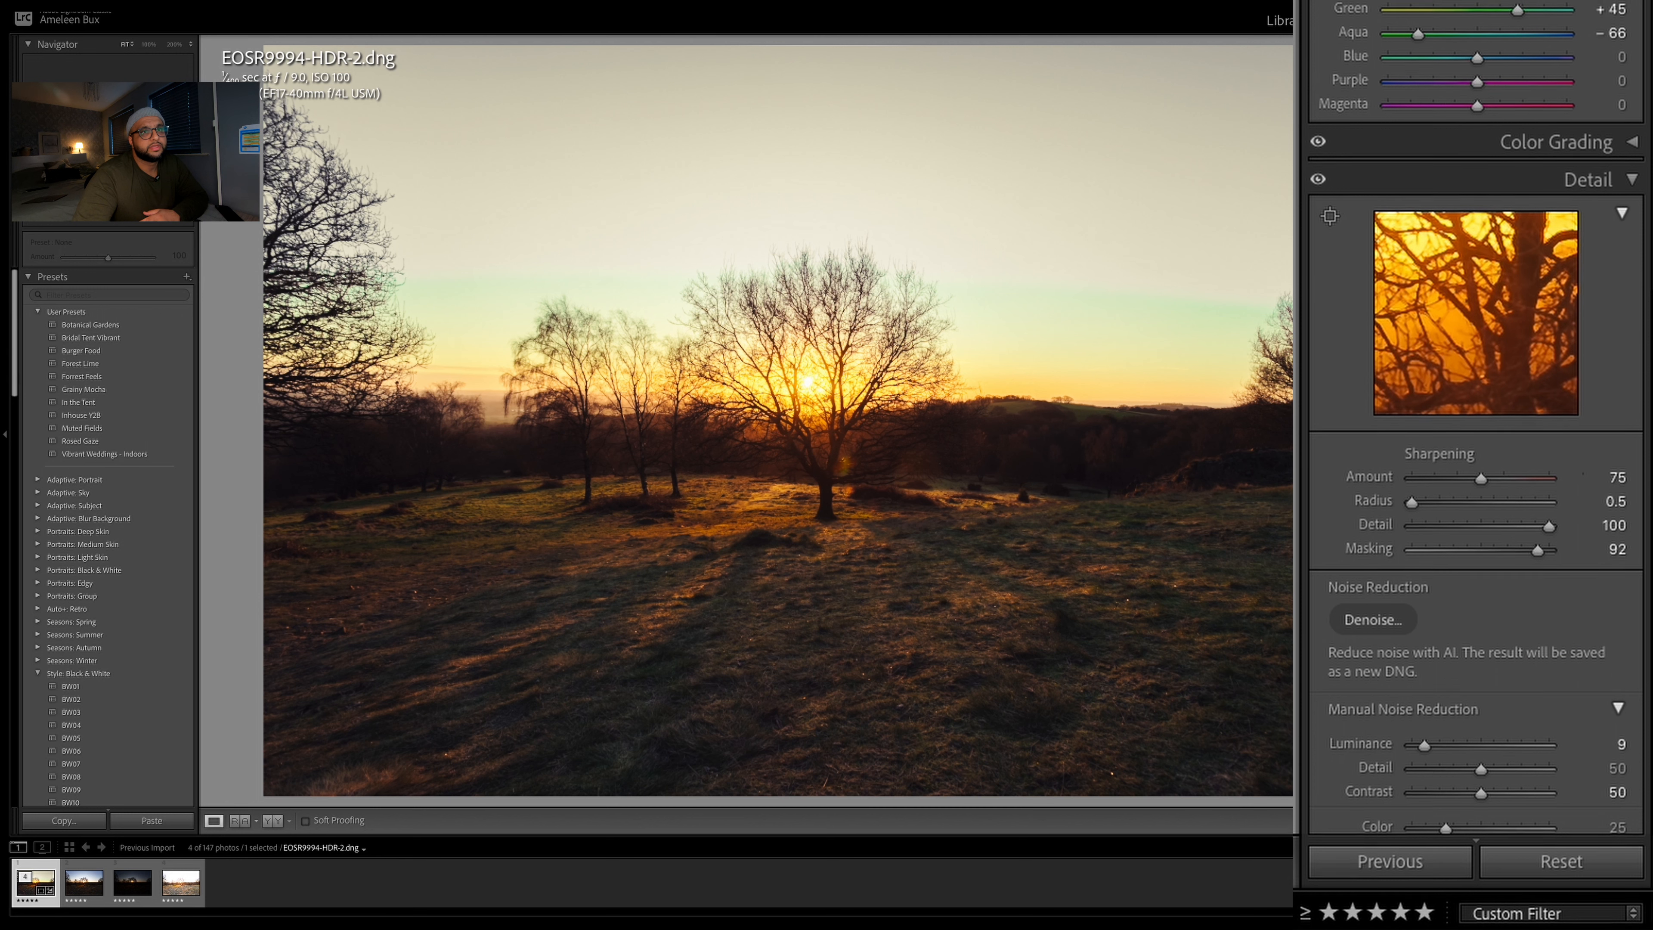
Try the Magenta hue at +100 and at much lower values on a close-up of the trees, and reset it to 0
{"action": "scroll", "coordinate": [1470, 85], "scroll_direction": "up", "scroll_amount": 2}
{"action": "scroll", "coordinate": [1473, 272], "scroll_direction": "up", "scroll_amount": 1}
{"action": "left_click_drag", "start_coordinate": [1478, 360], "coordinate": [1571, 396]}
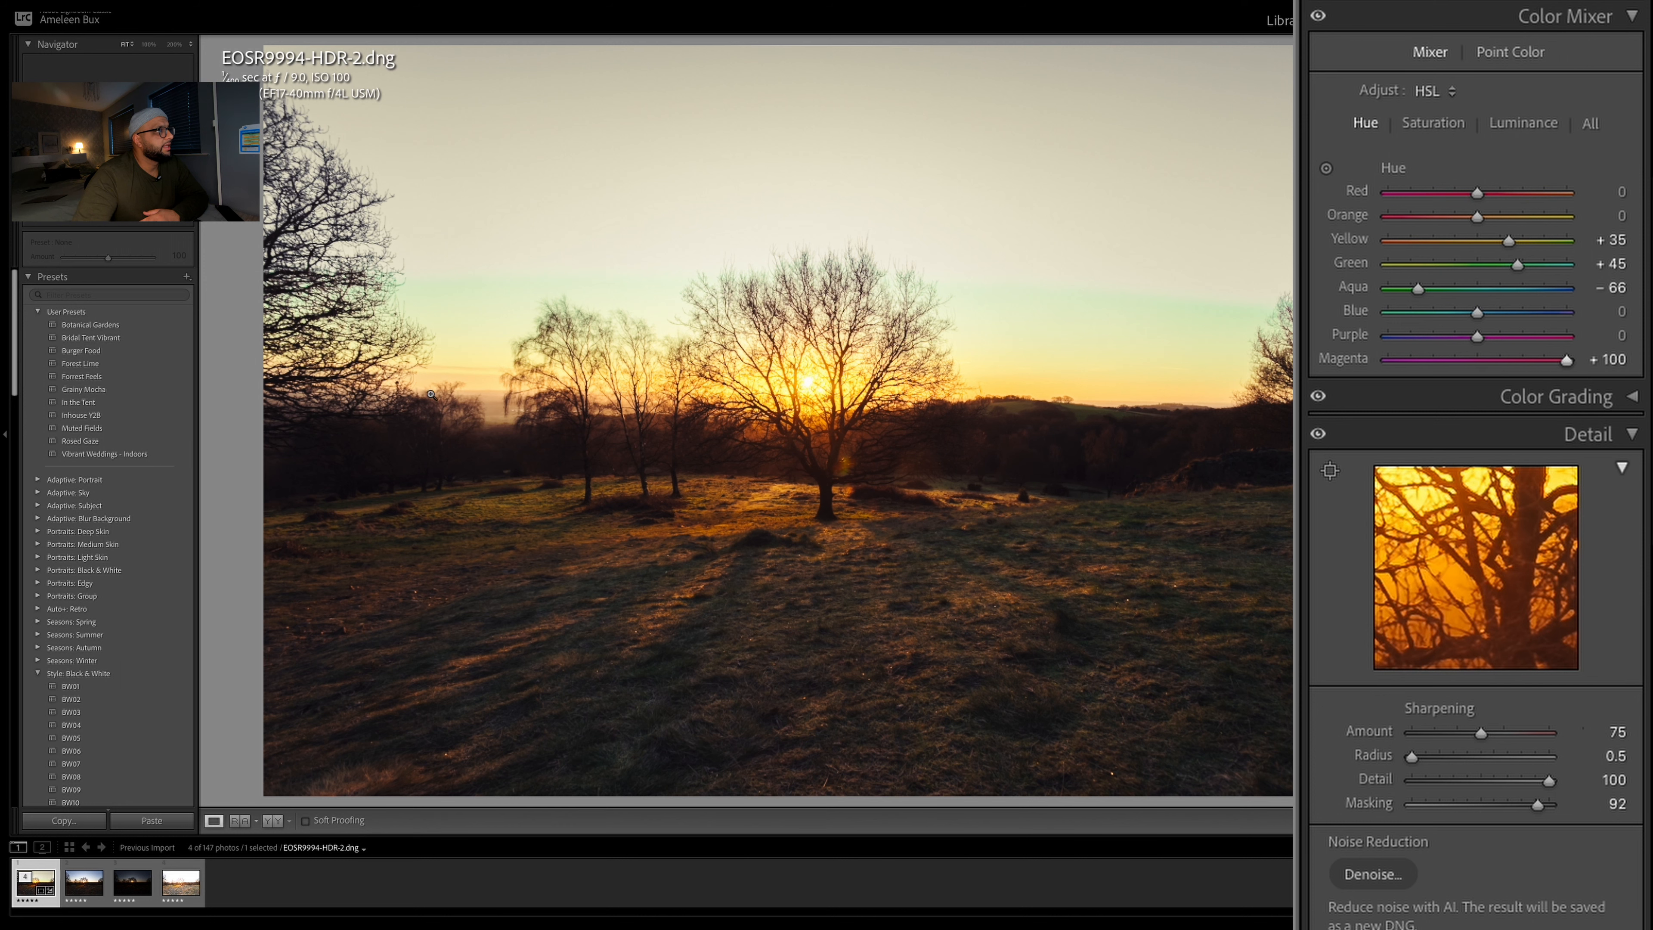
{"action": "left_click", "coordinate": [495, 404]}
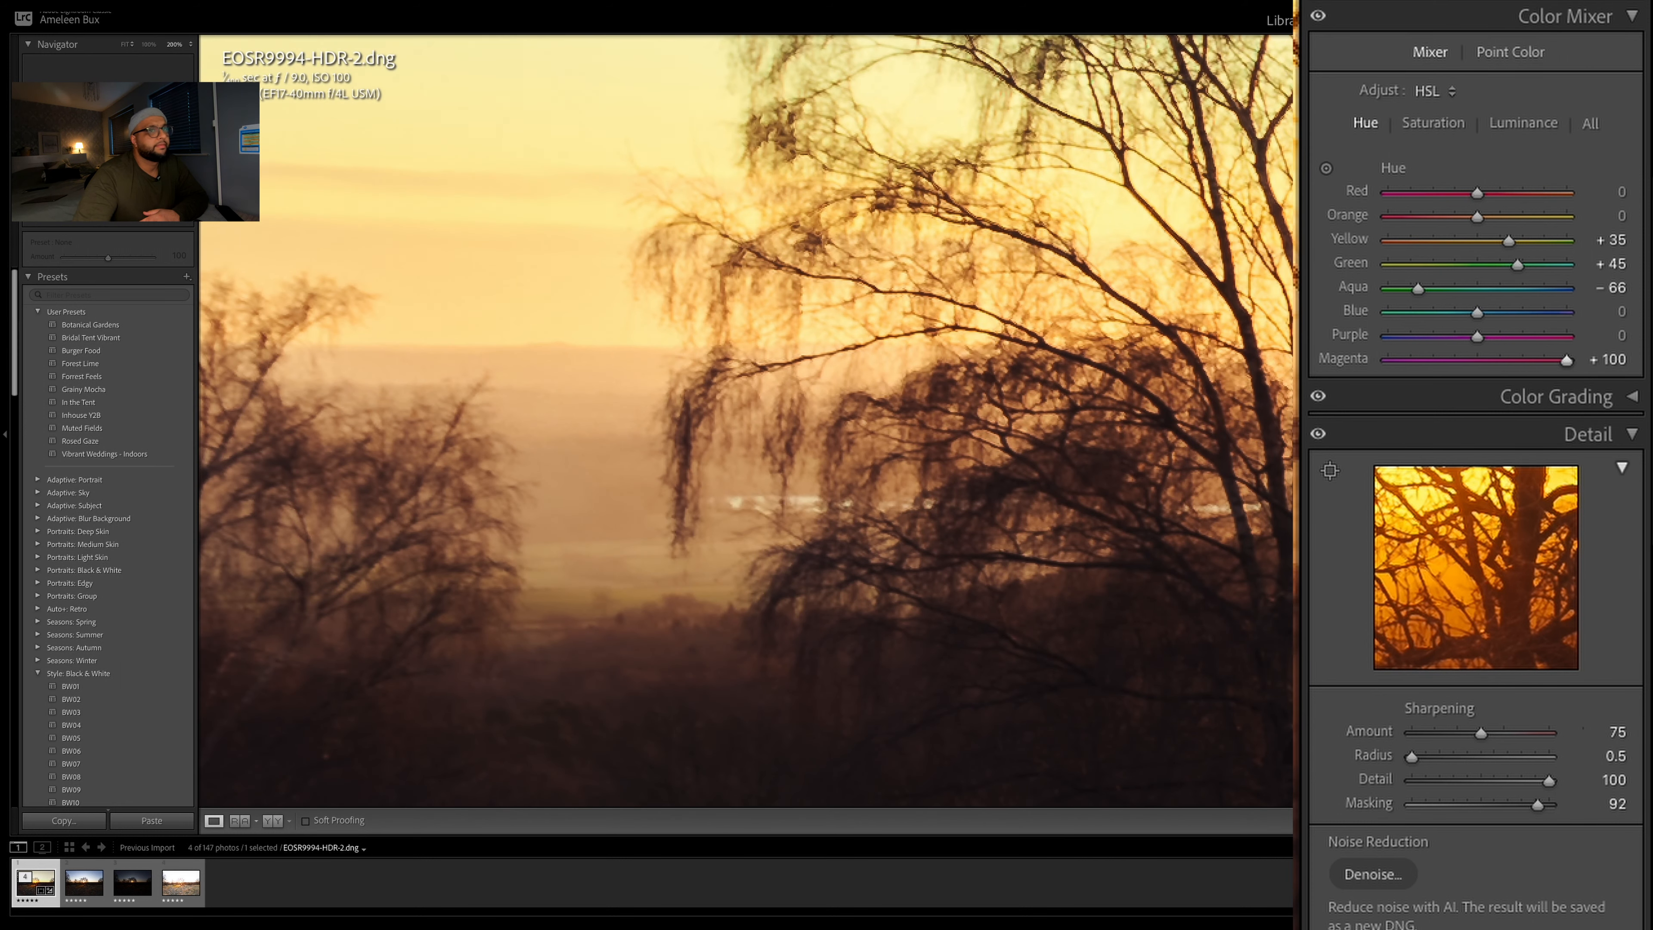
{"action": "left_click_drag", "start_coordinate": [1482, 365], "coordinate": [1316, 378]}
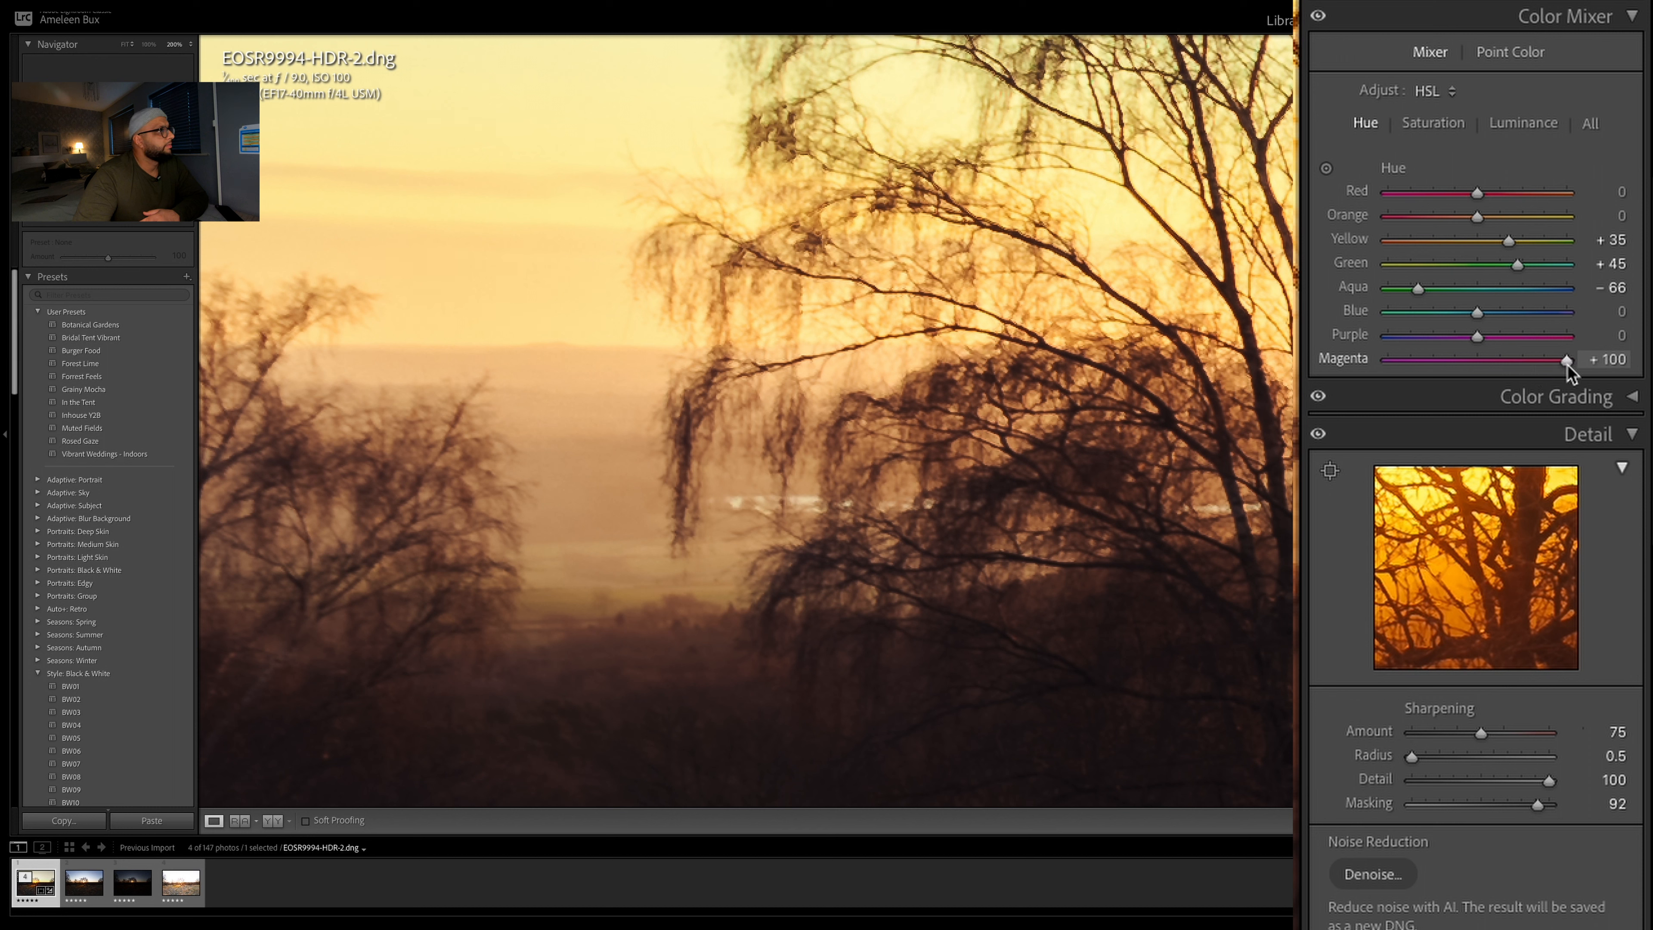
{"action": "left_click", "coordinate": [1484, 362]}
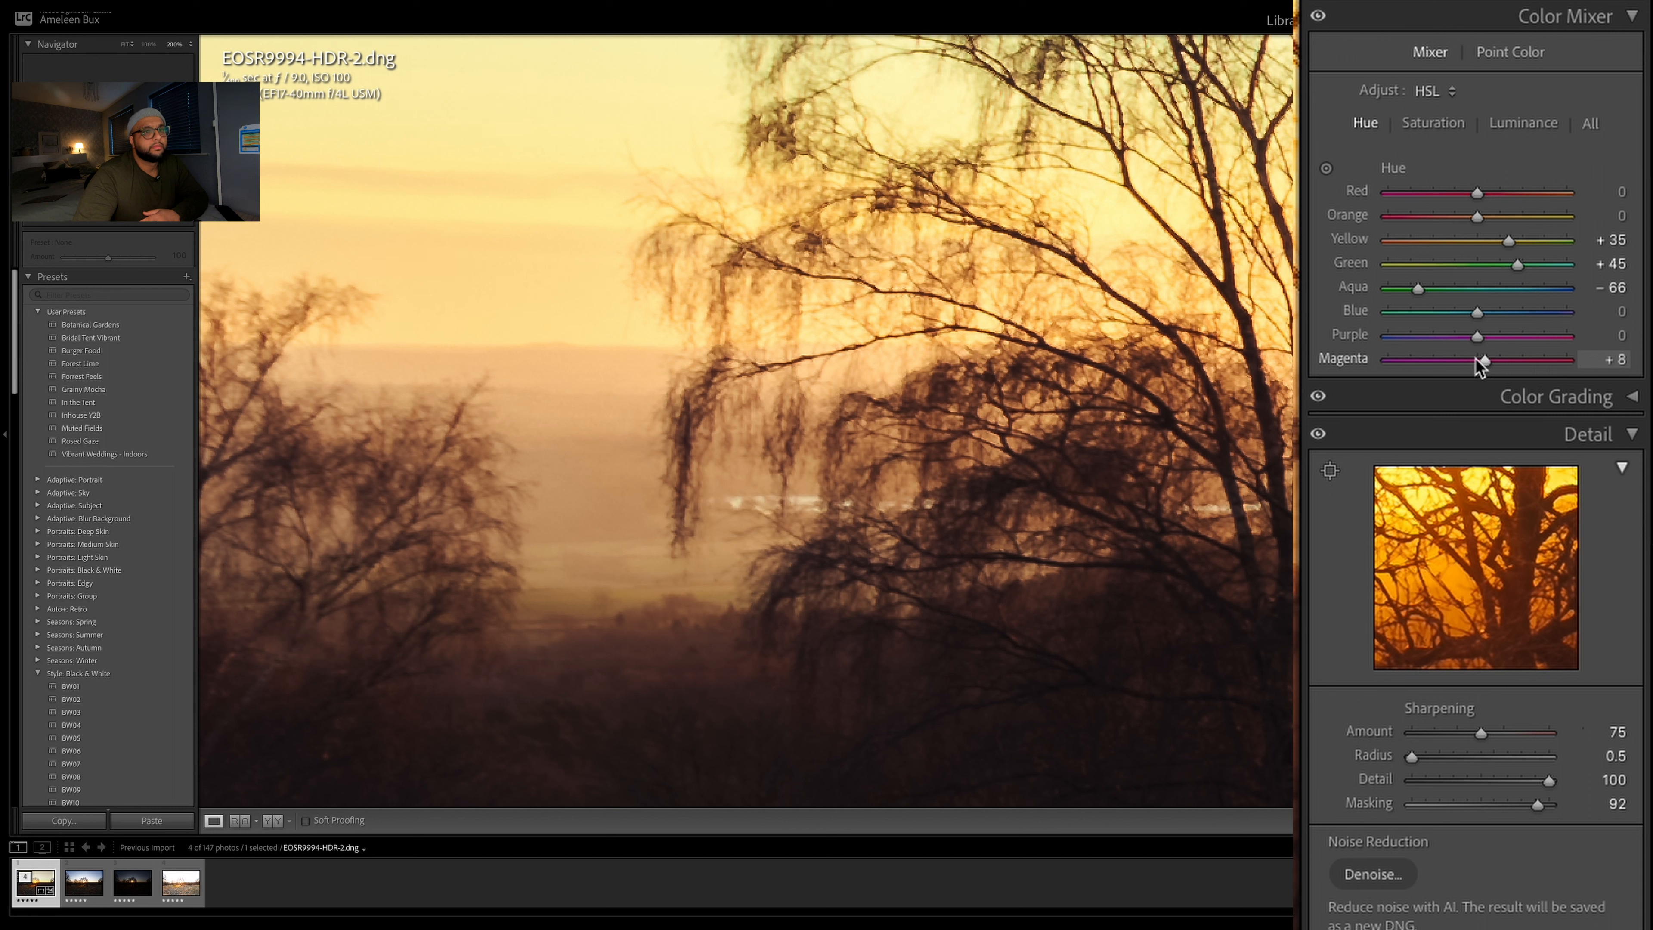
Set the Purple hue to +1, comparing it at −100 along the way, and return to the full-image view
{"action": "left_click_drag", "start_coordinate": [1477, 339], "coordinate": [1319, 381]}
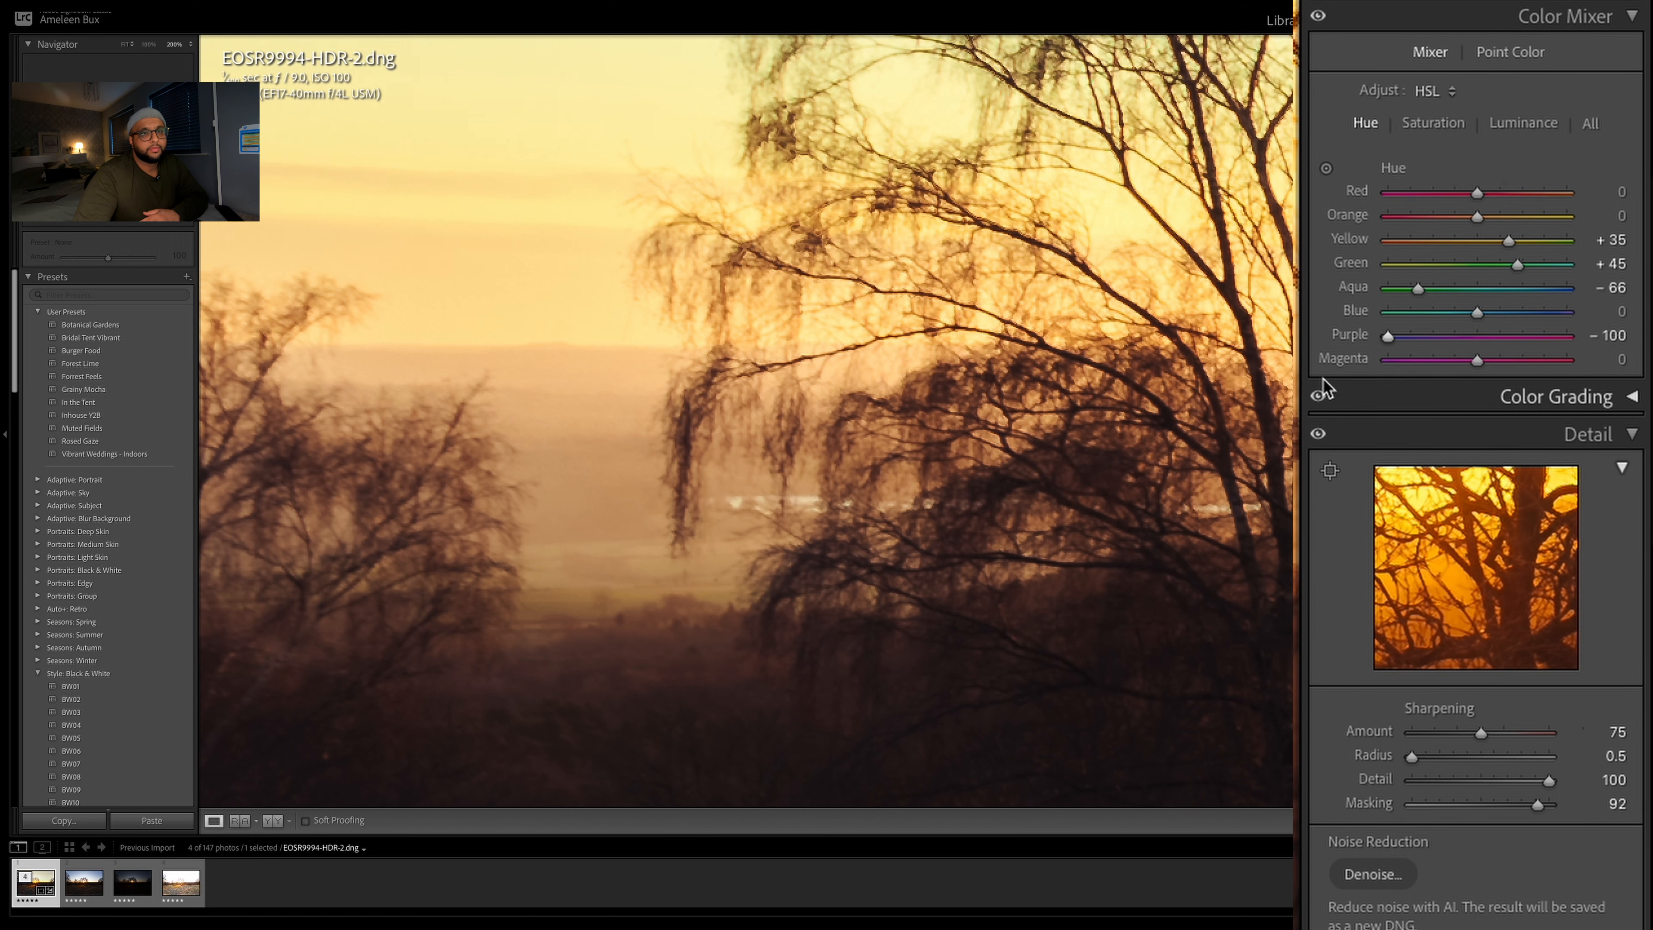
{"action": "left_click", "coordinate": [1477, 339]}
{"action": "left_click_drag", "start_coordinate": [1074, 445], "coordinate": [944, 435]}
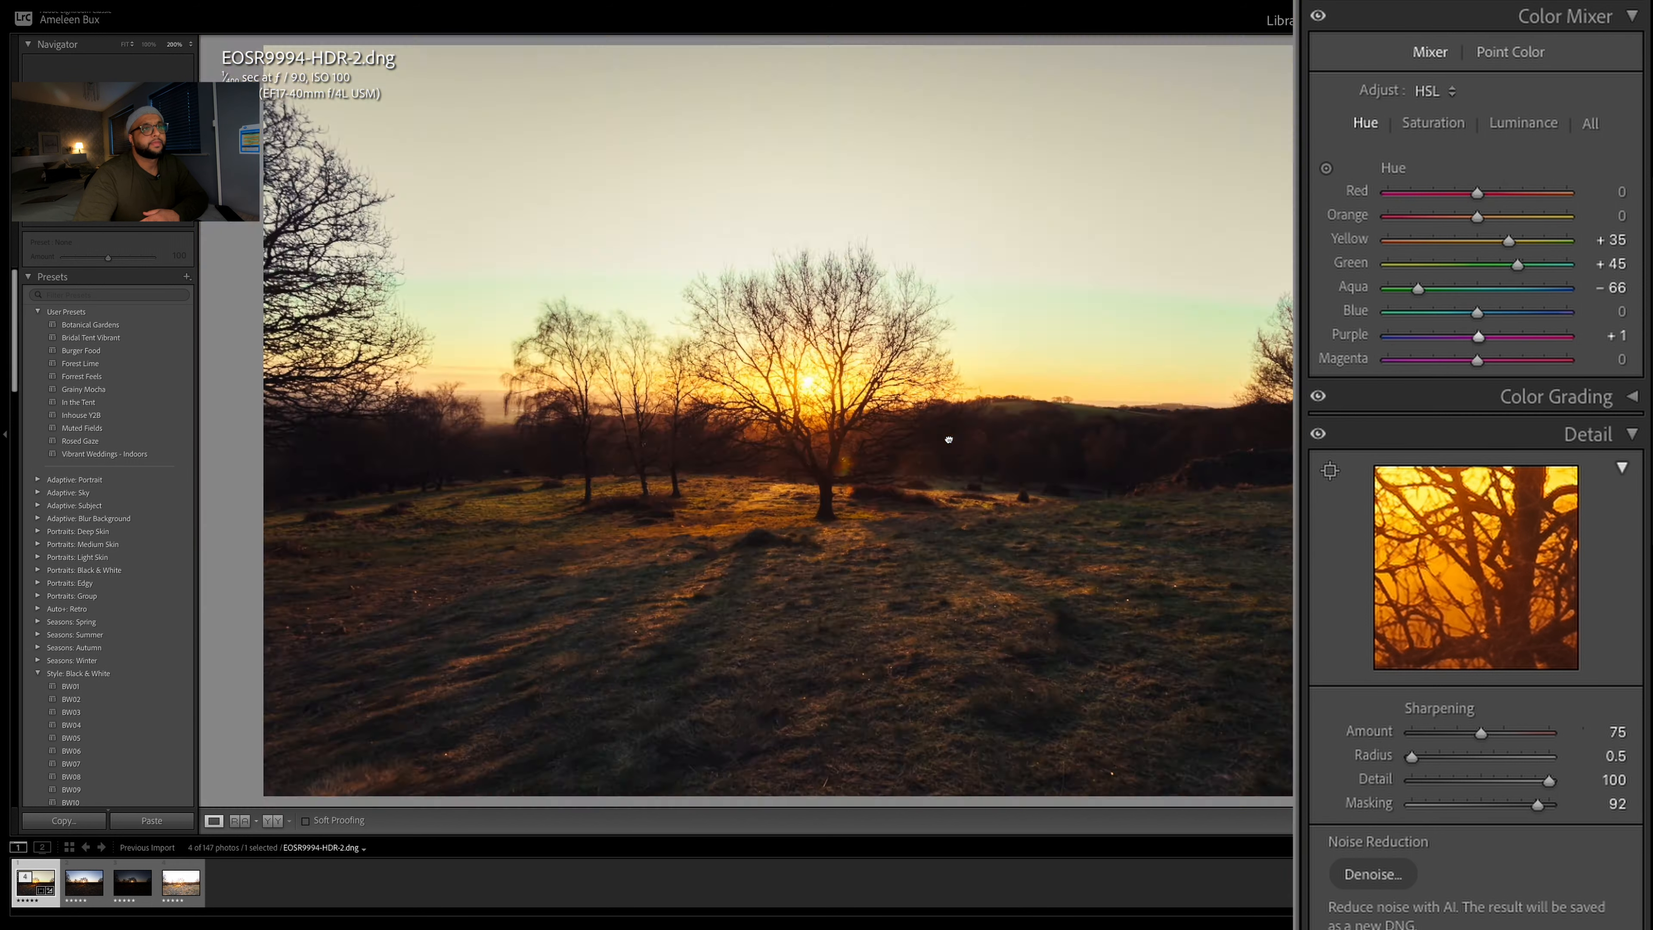
{"action": "left_click", "coordinate": [948, 439]}
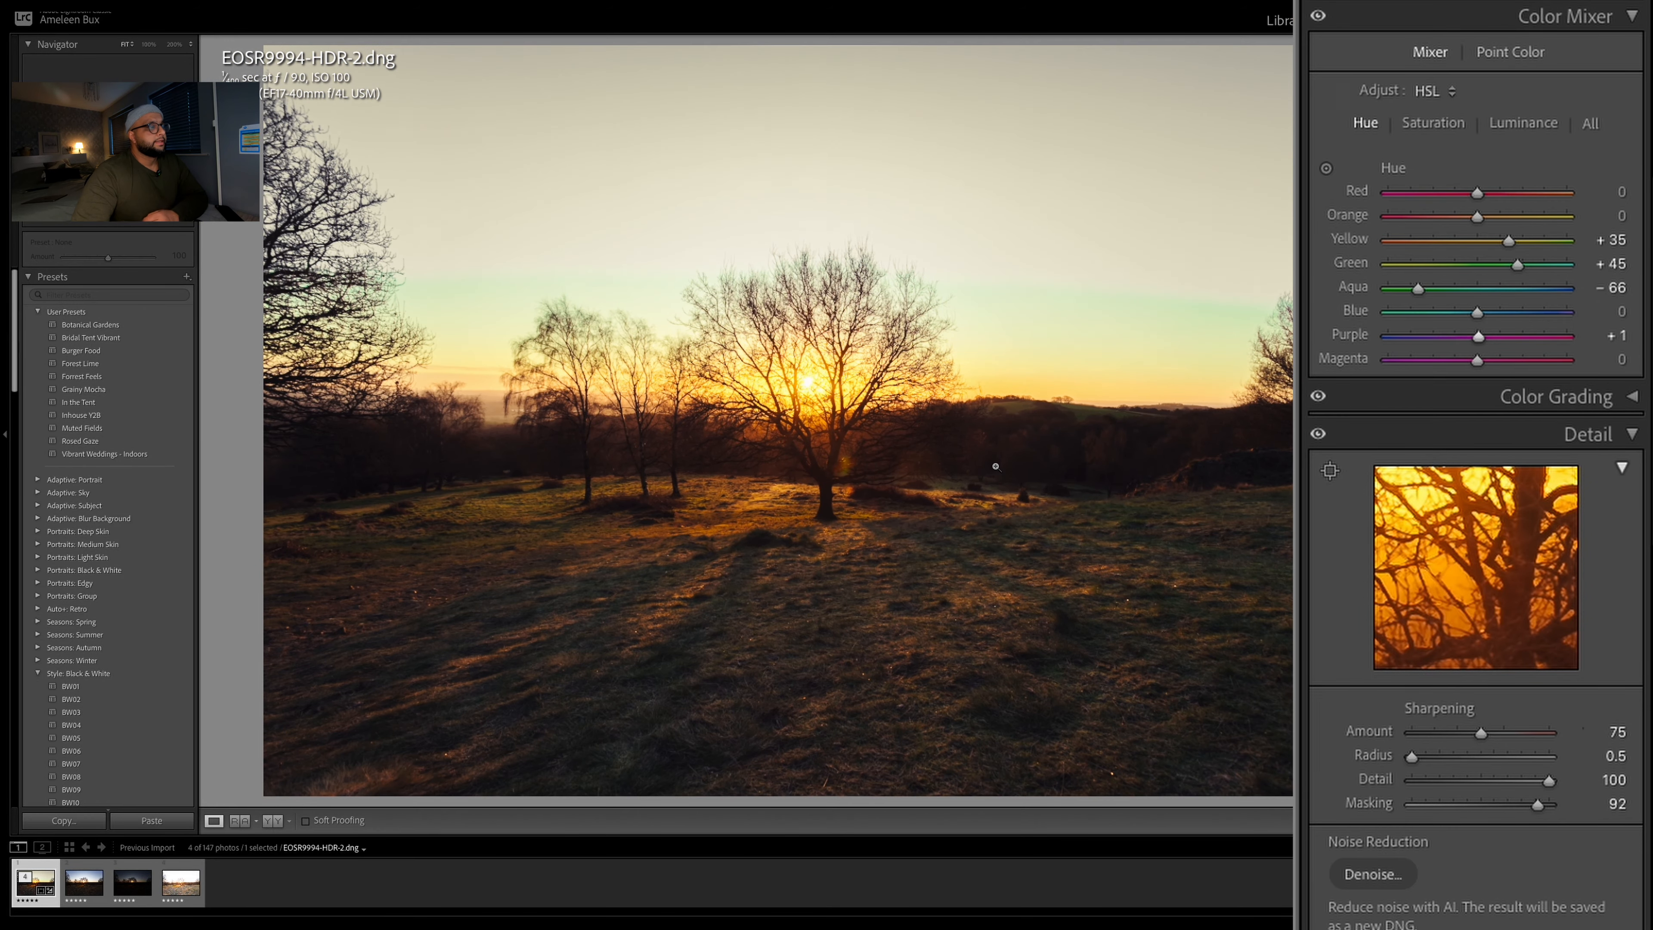
Turn the Upright correction off, reapply it in Auto mode and update it
{"action": "scroll", "coordinate": [1548, 589], "scroll_direction": "down", "scroll_amount": 1}
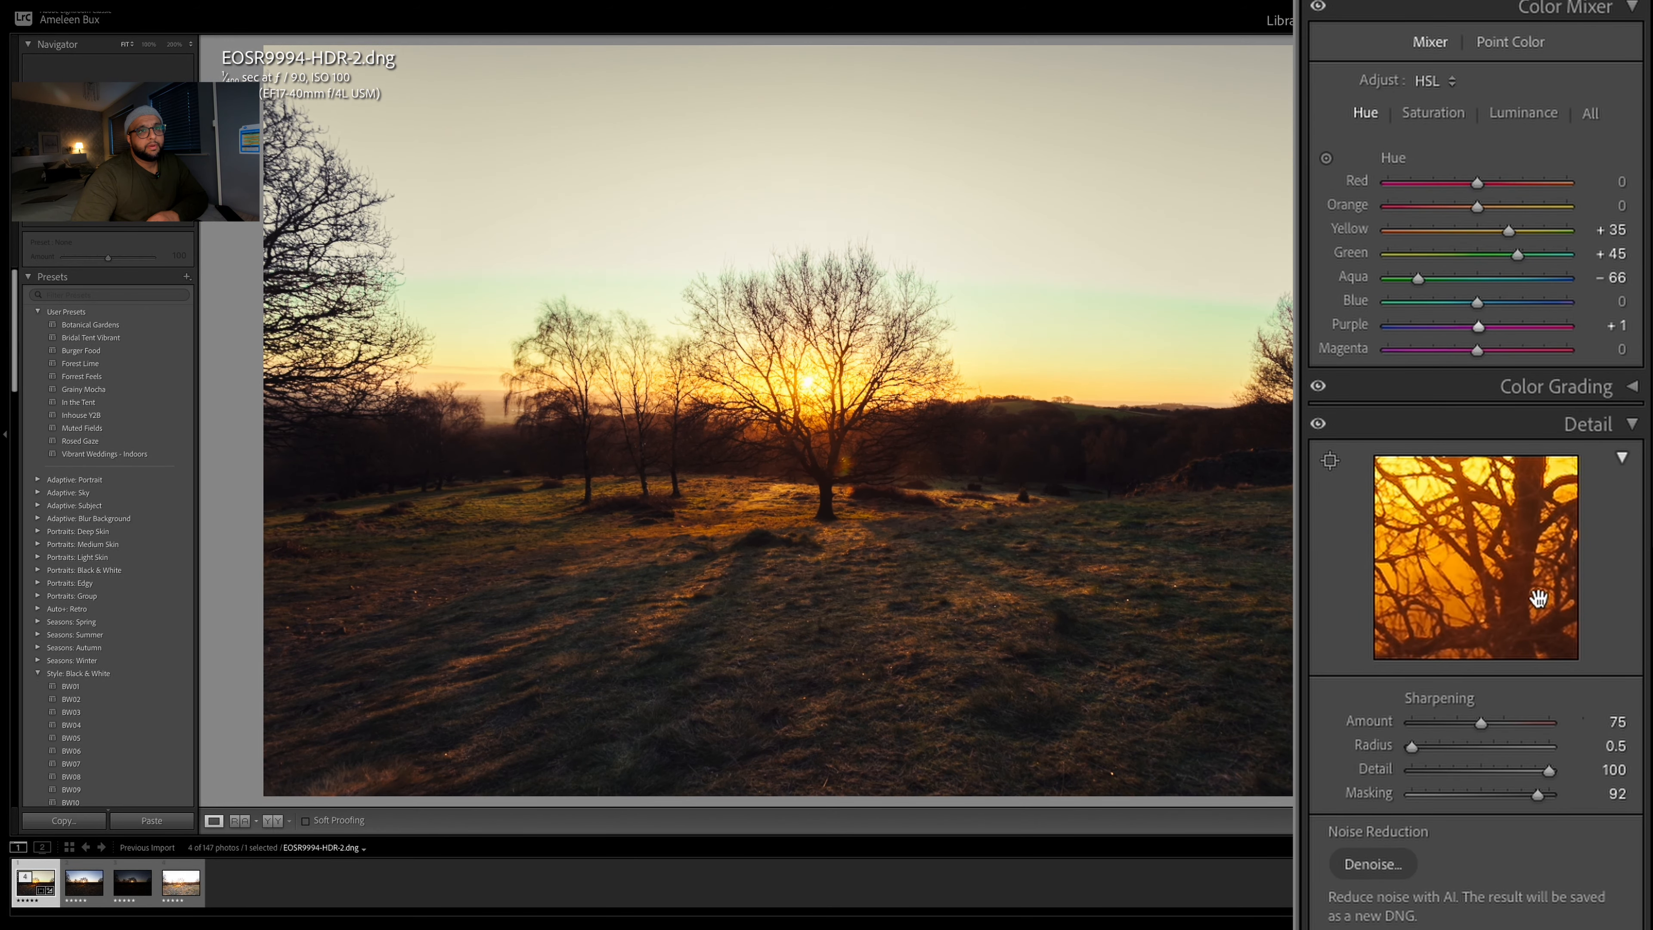
{"action": "scroll", "coordinate": [1516, 614], "scroll_direction": "down", "scroll_amount": 1}
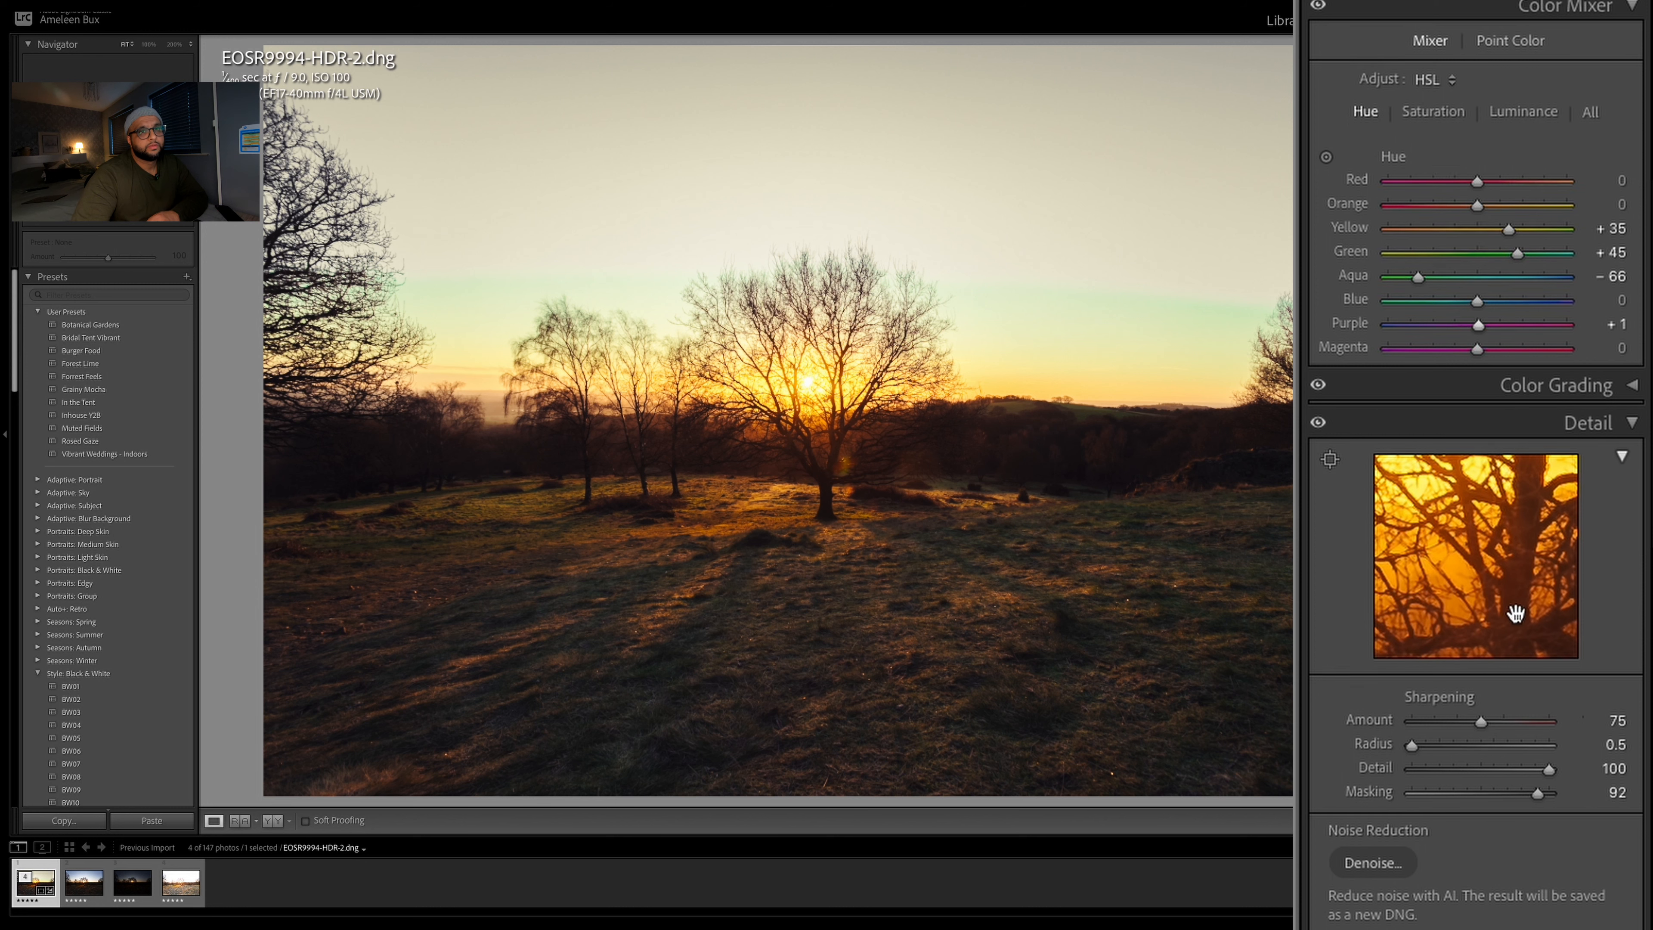
{"action": "scroll", "coordinate": [1516, 613], "scroll_direction": "down", "scroll_amount": 5}
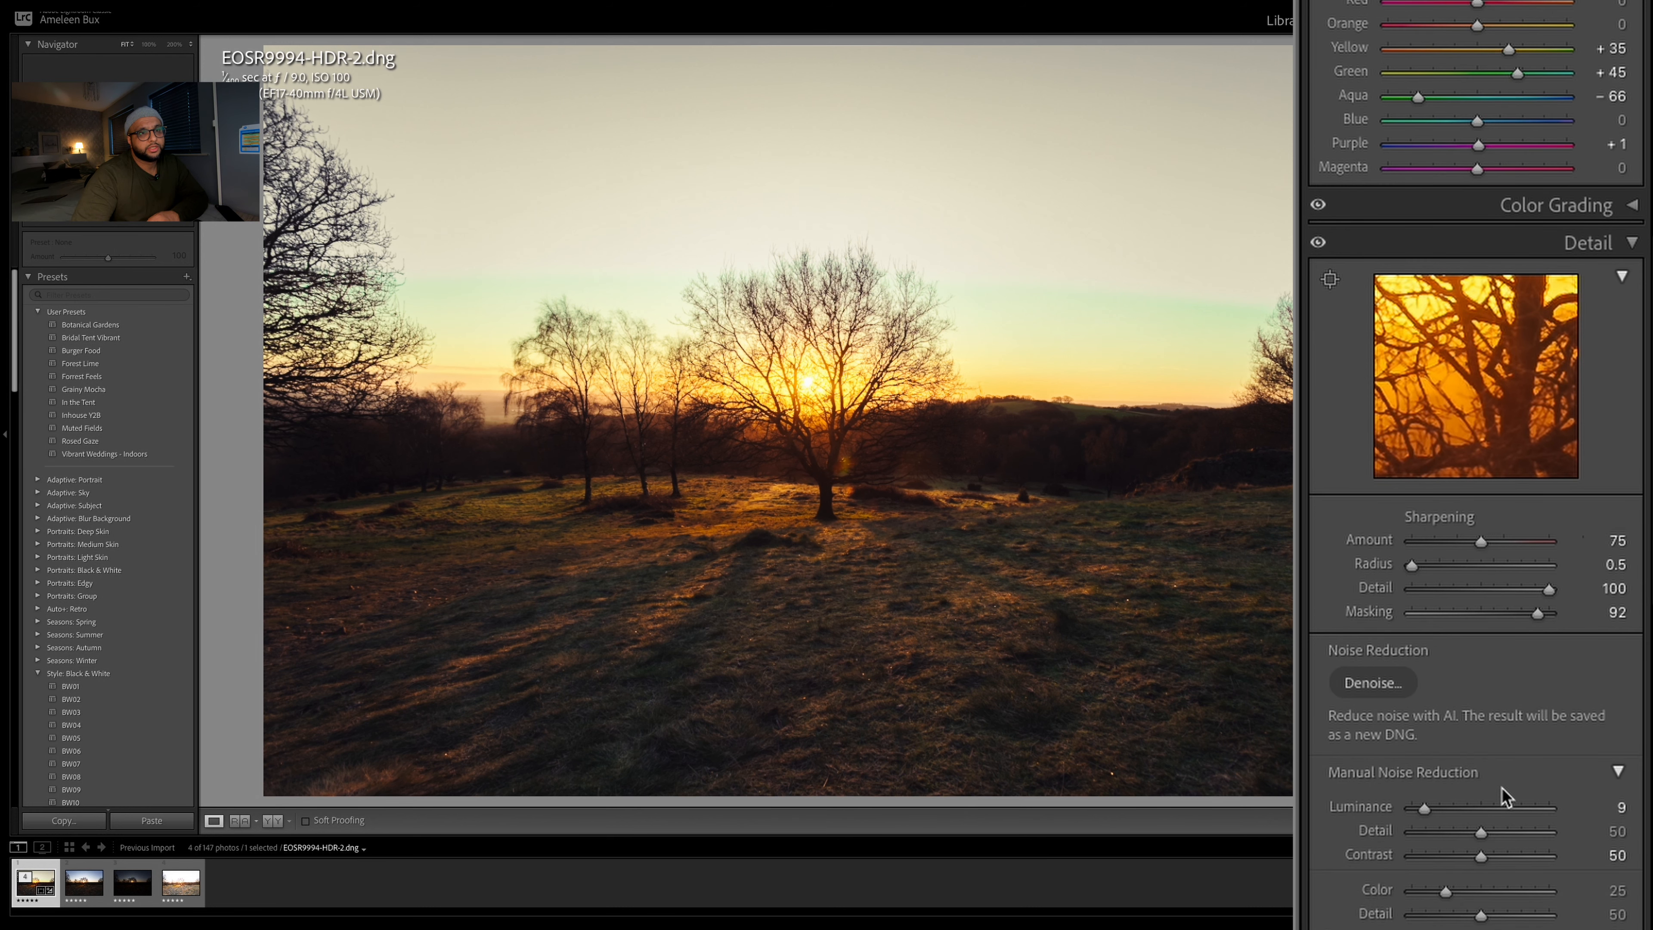
{"action": "scroll", "coordinate": [1450, 696], "scroll_direction": "down", "scroll_amount": 8}
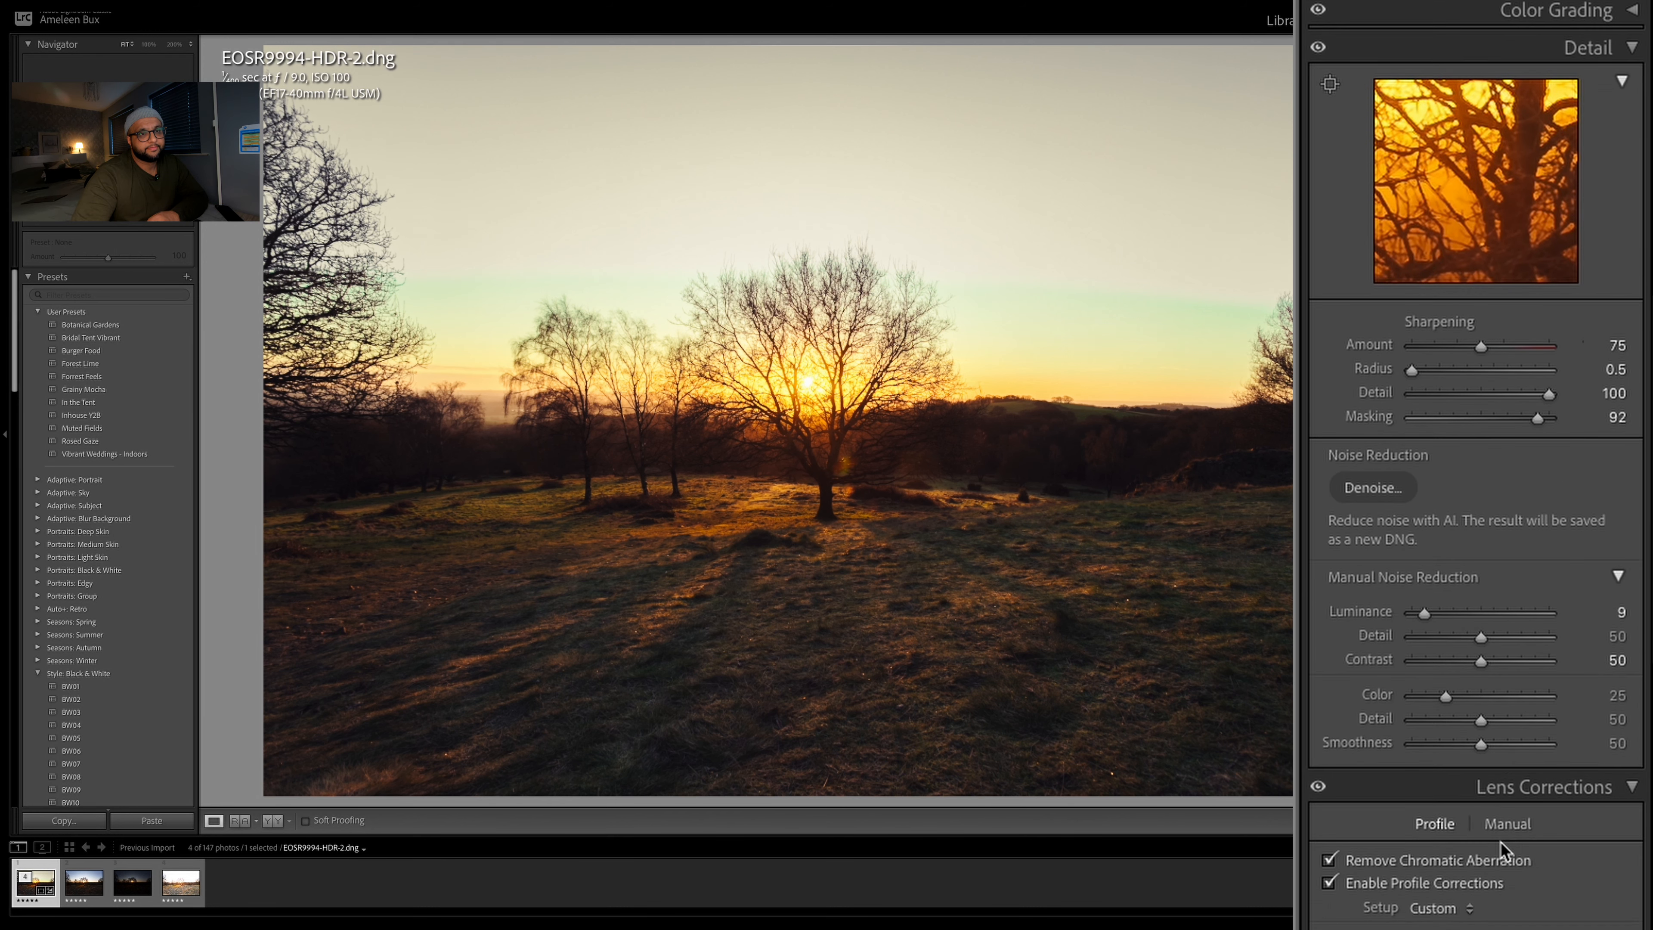
{"action": "scroll", "coordinate": [1503, 850], "scroll_direction": "down", "scroll_amount": 5}
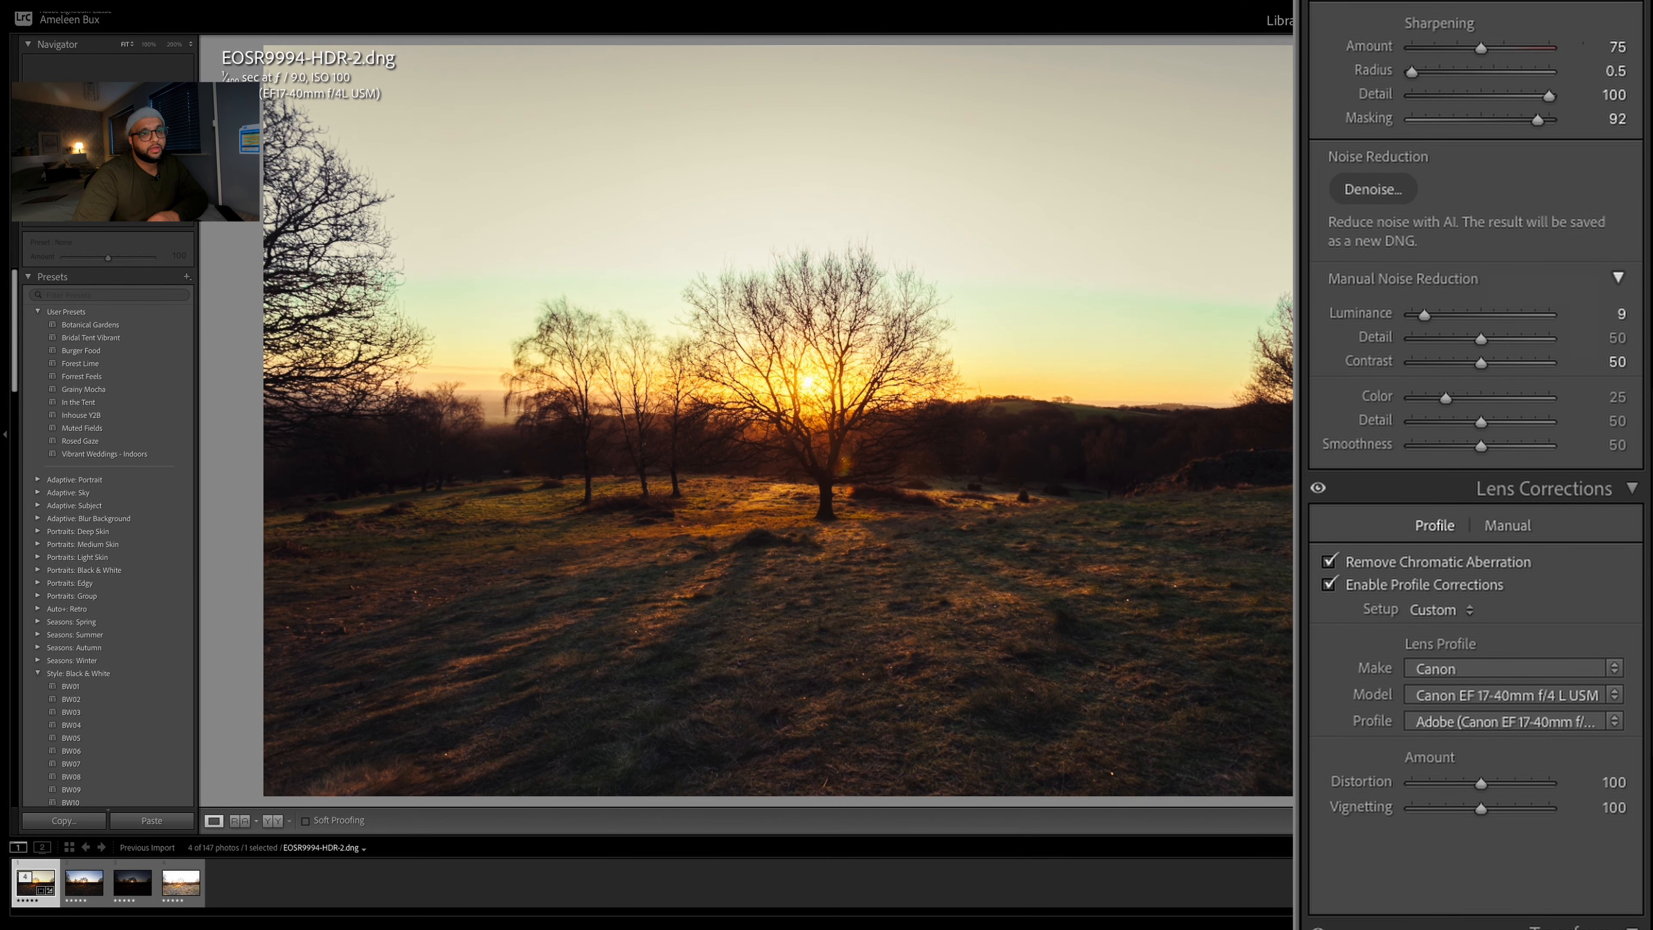
{"action": "scroll", "coordinate": [1442, 698], "scroll_direction": "down", "scroll_amount": 5}
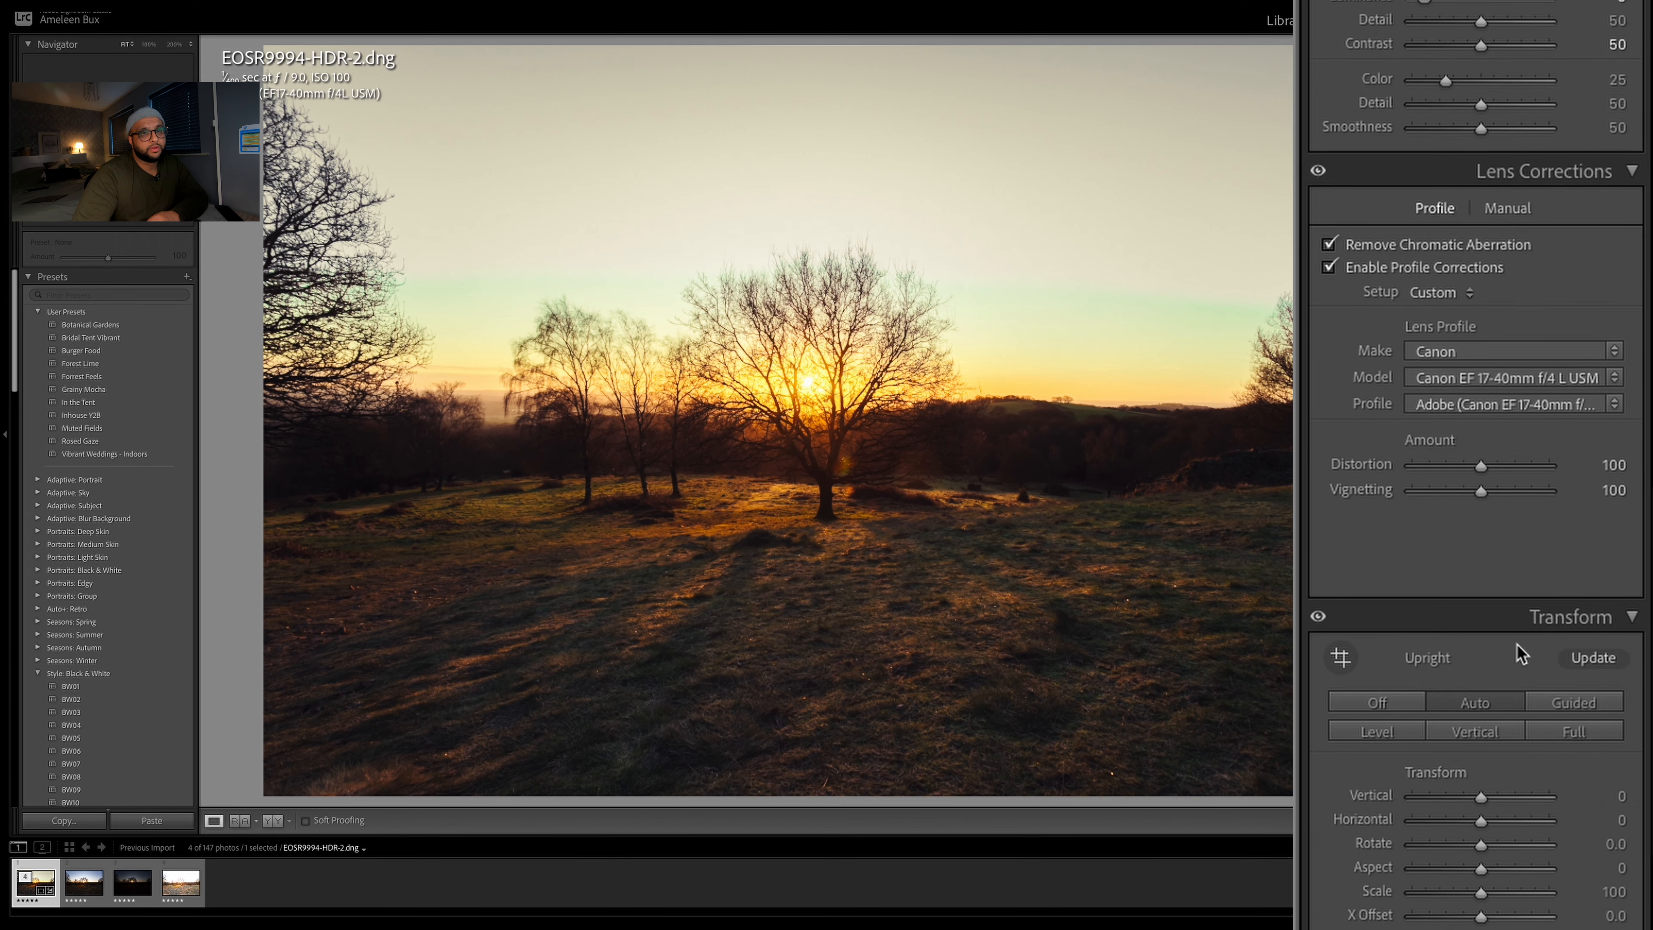
{"action": "left_click", "coordinate": [1407, 706]}
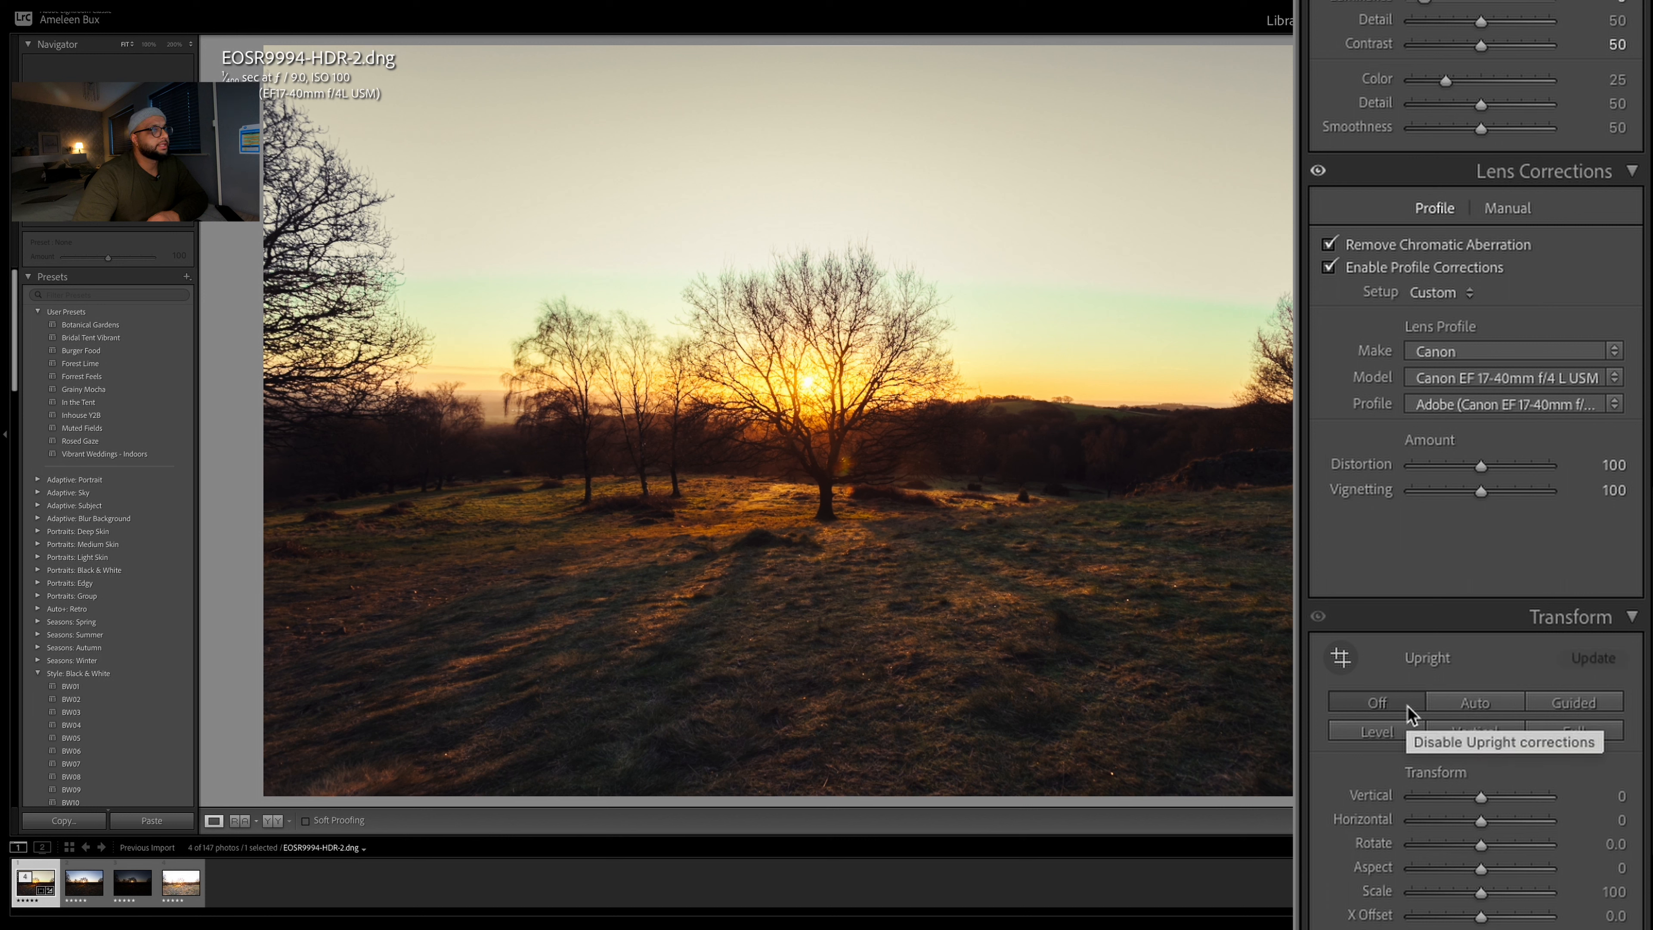
{"action": "left_click", "coordinate": [1474, 706]}
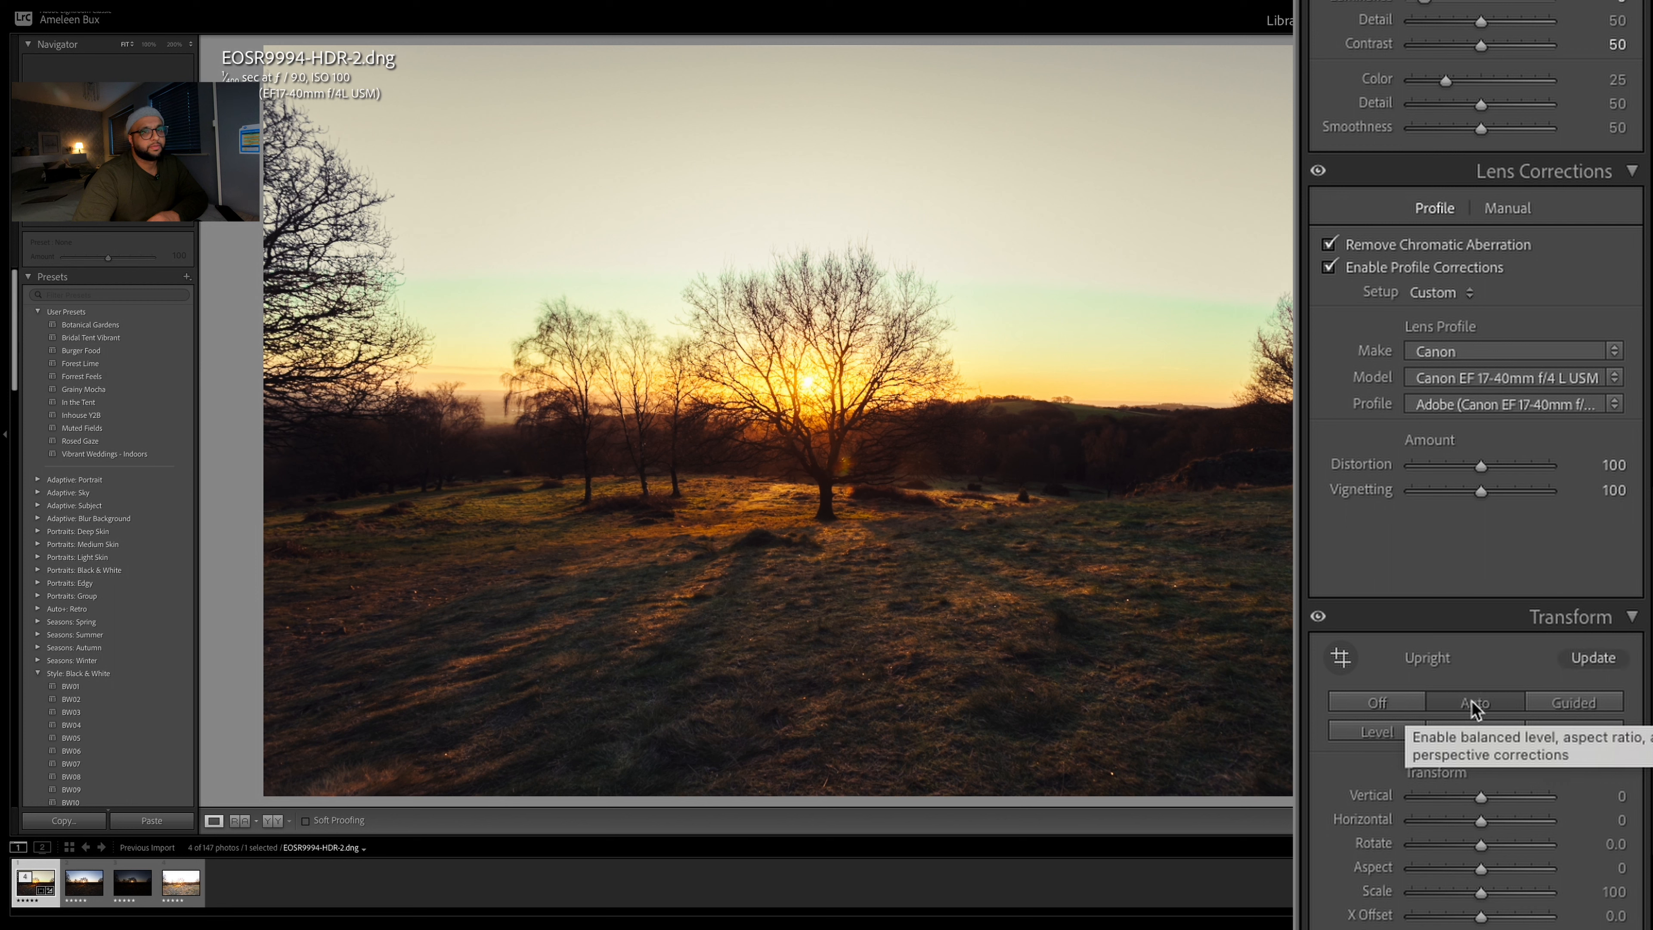
{"action": "left_click", "coordinate": [1600, 662]}
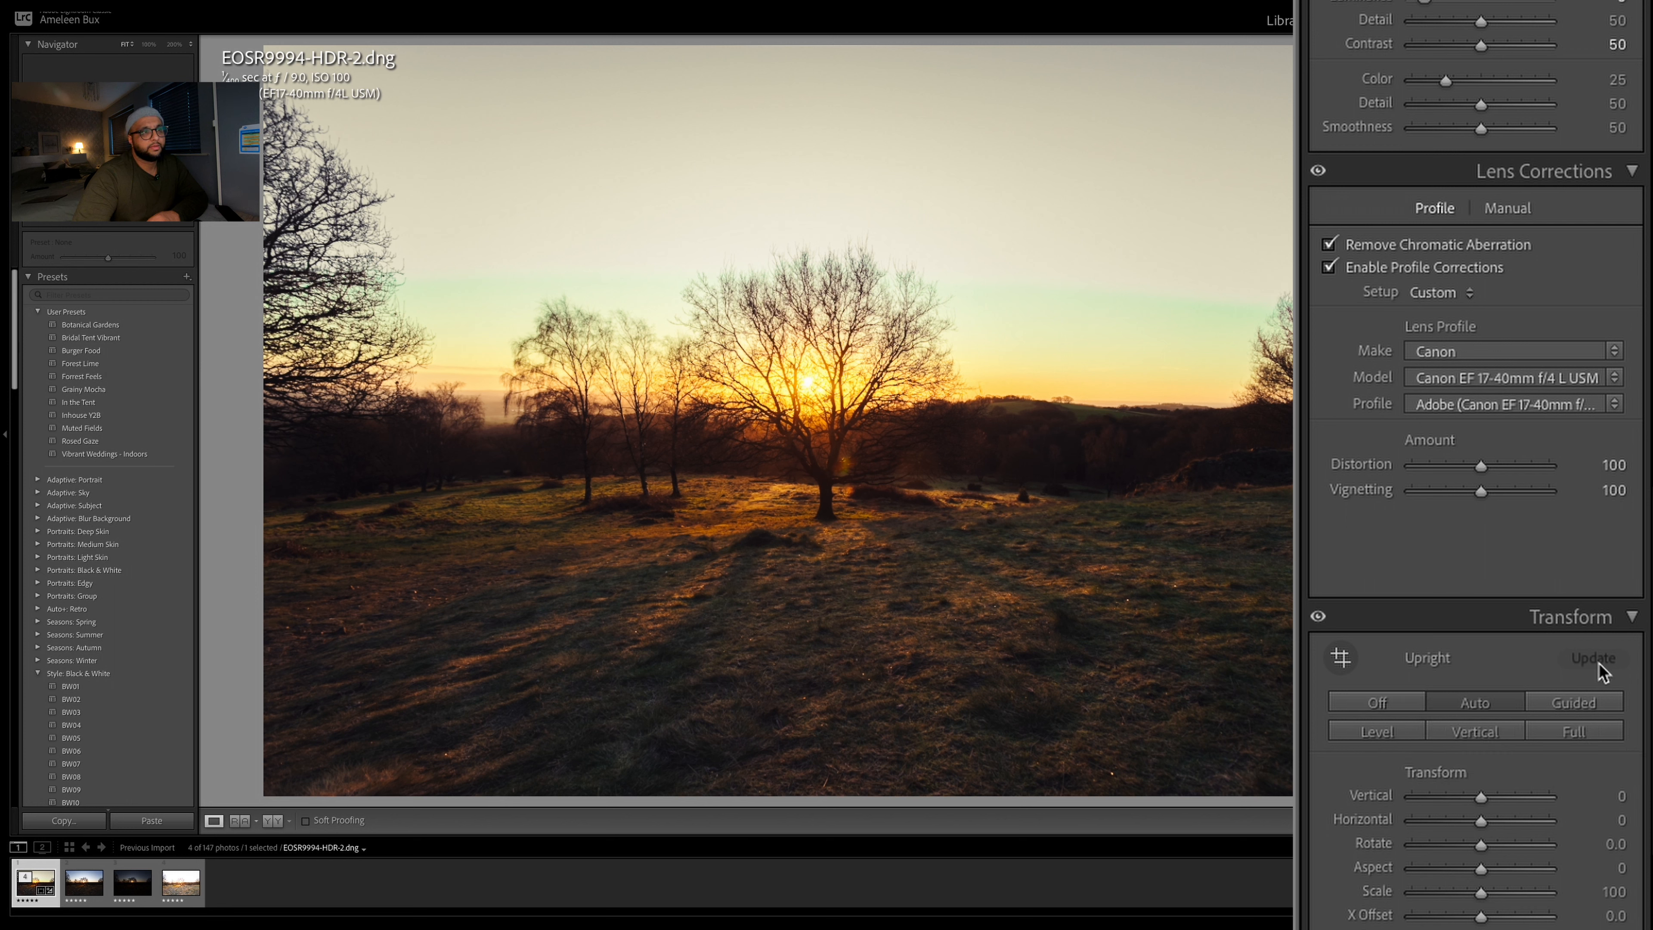
Compare the Off, Level and Vertical Upright modes, and return the correction to Auto
{"action": "left_click", "coordinate": [1366, 702]}
{"action": "left_click", "coordinate": [1460, 705]}
{"action": "left_click", "coordinate": [1404, 733]}
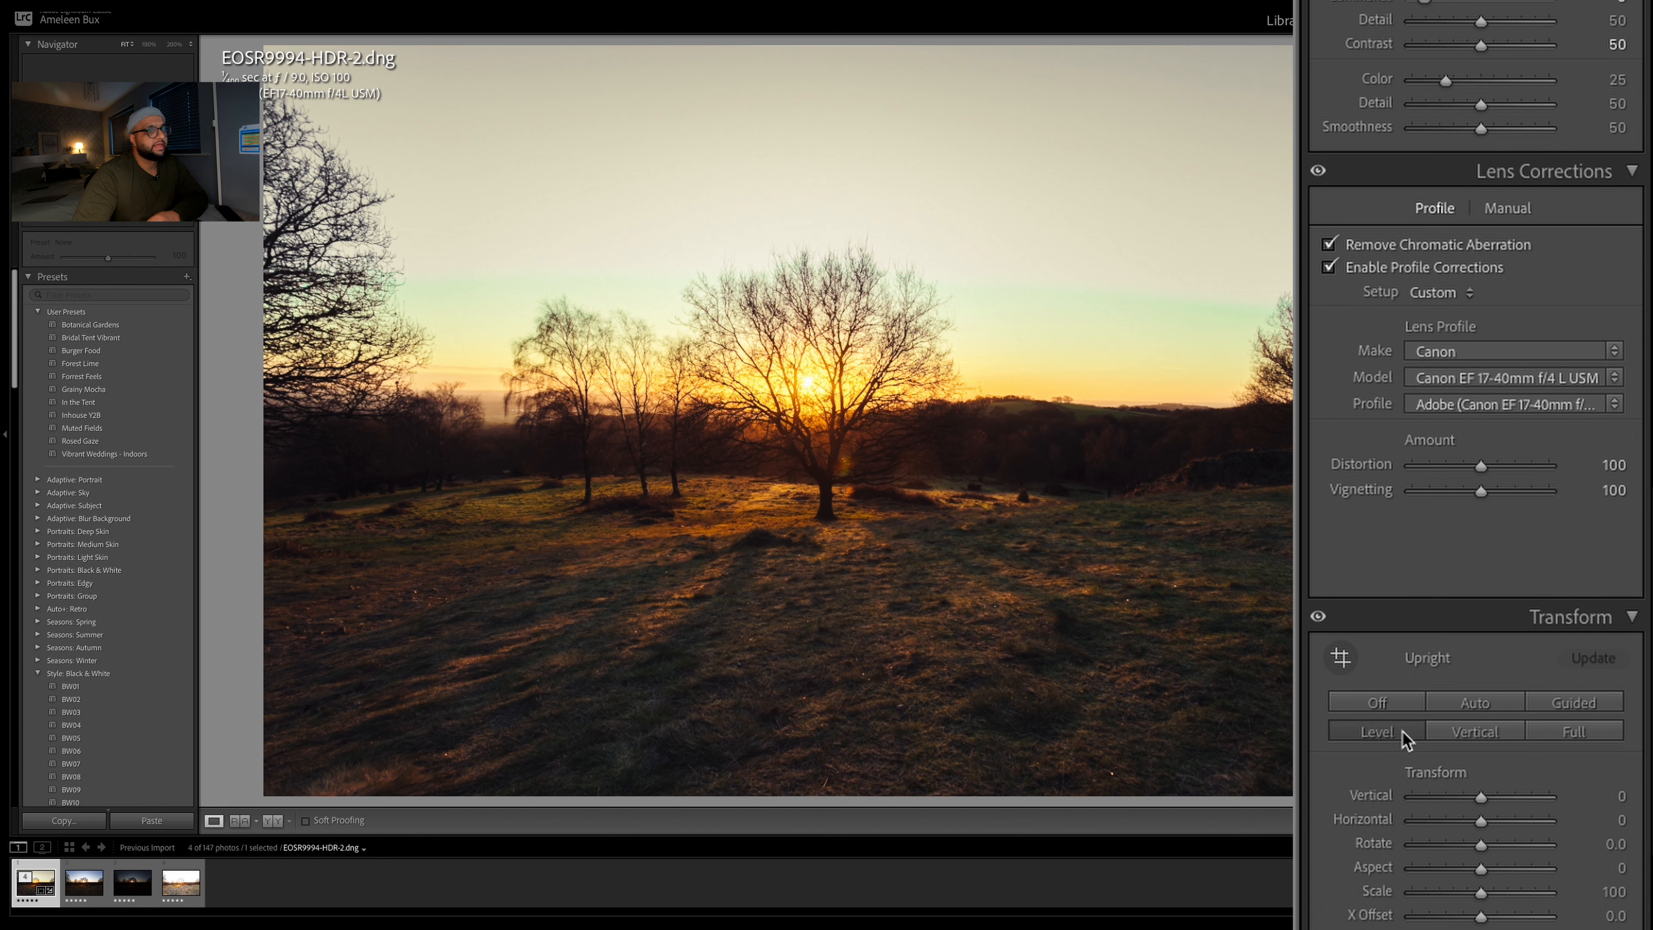
{"action": "left_click", "coordinate": [1456, 733]}
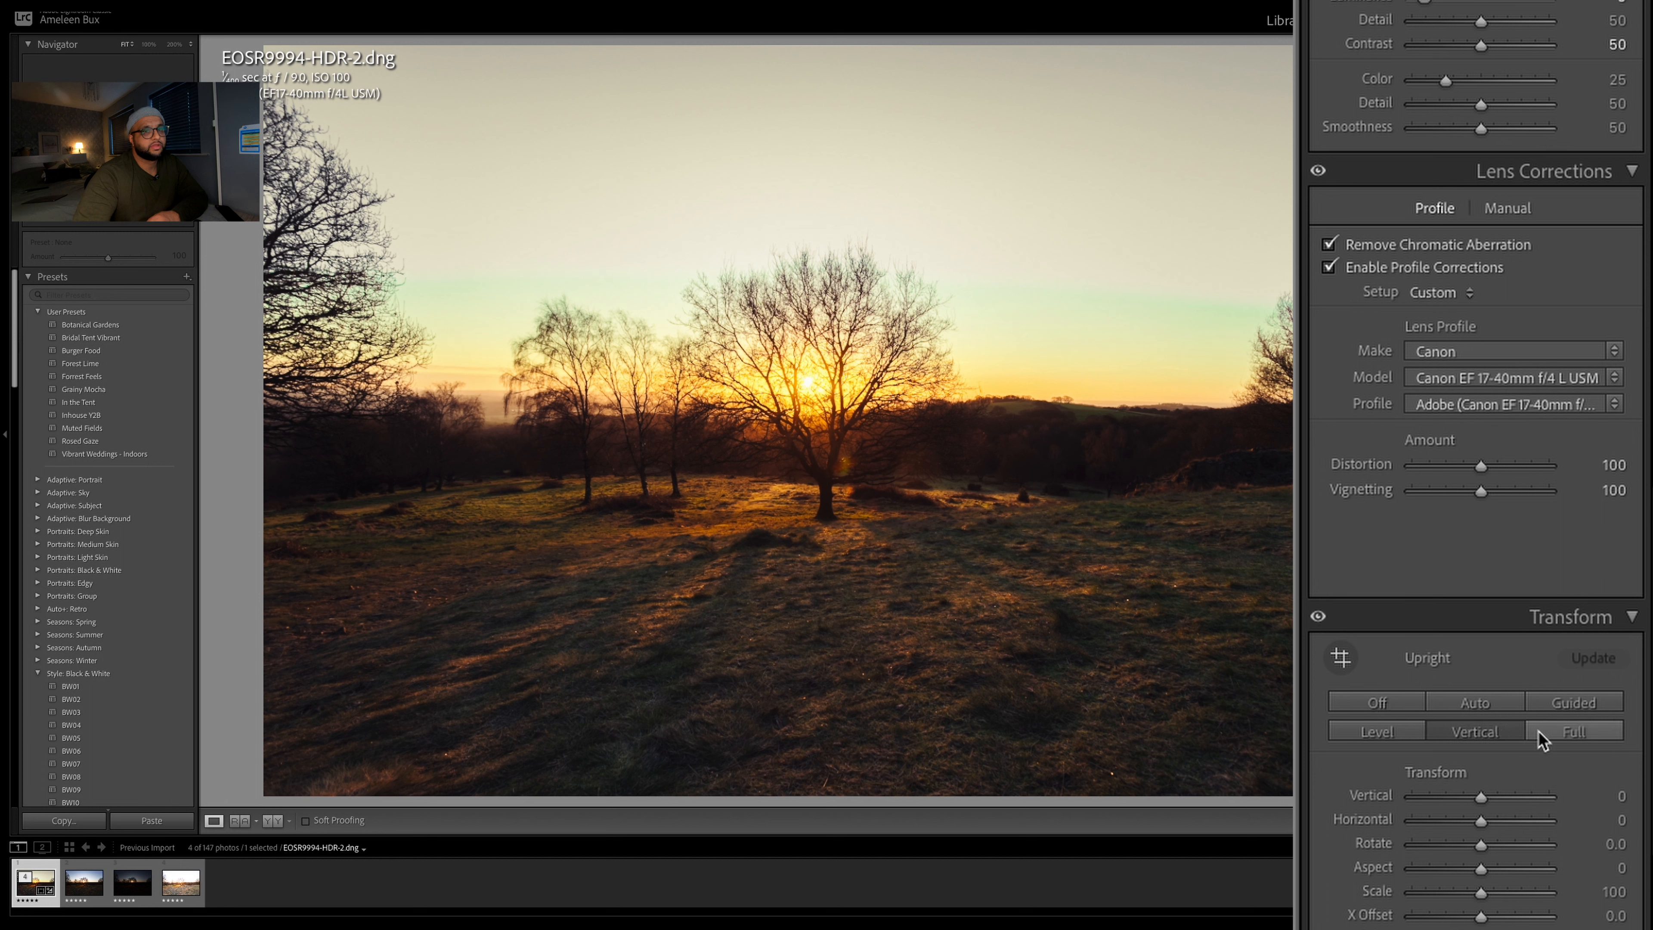
{"action": "left_click", "coordinate": [1406, 703]}
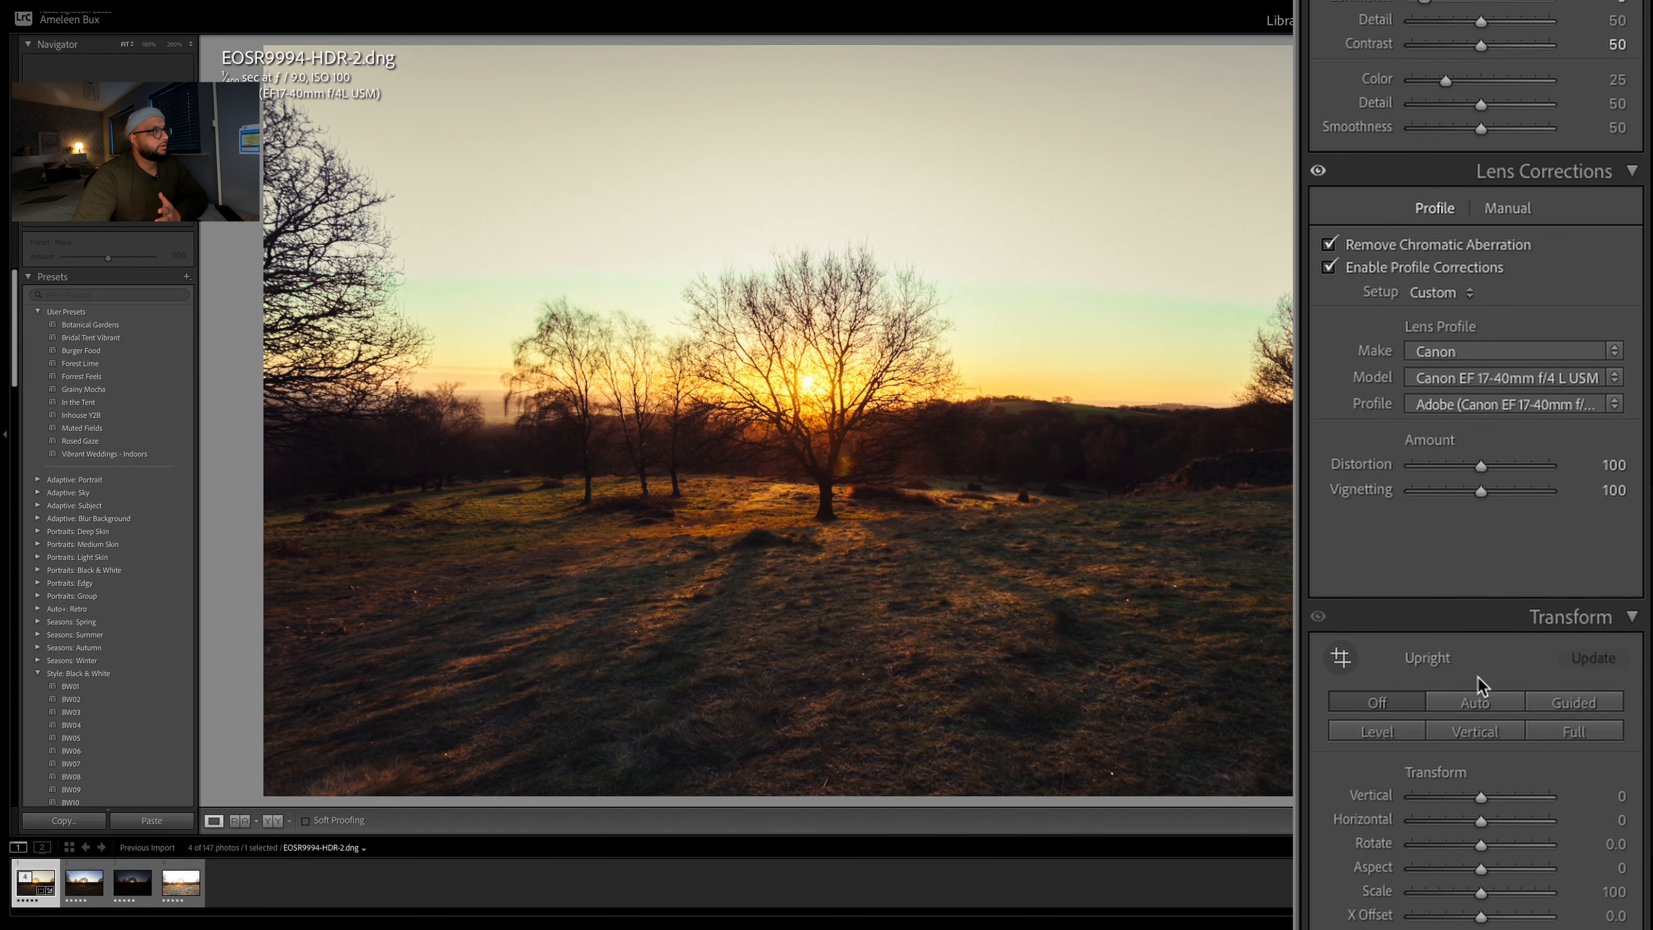
{"action": "left_click", "coordinate": [1487, 705]}
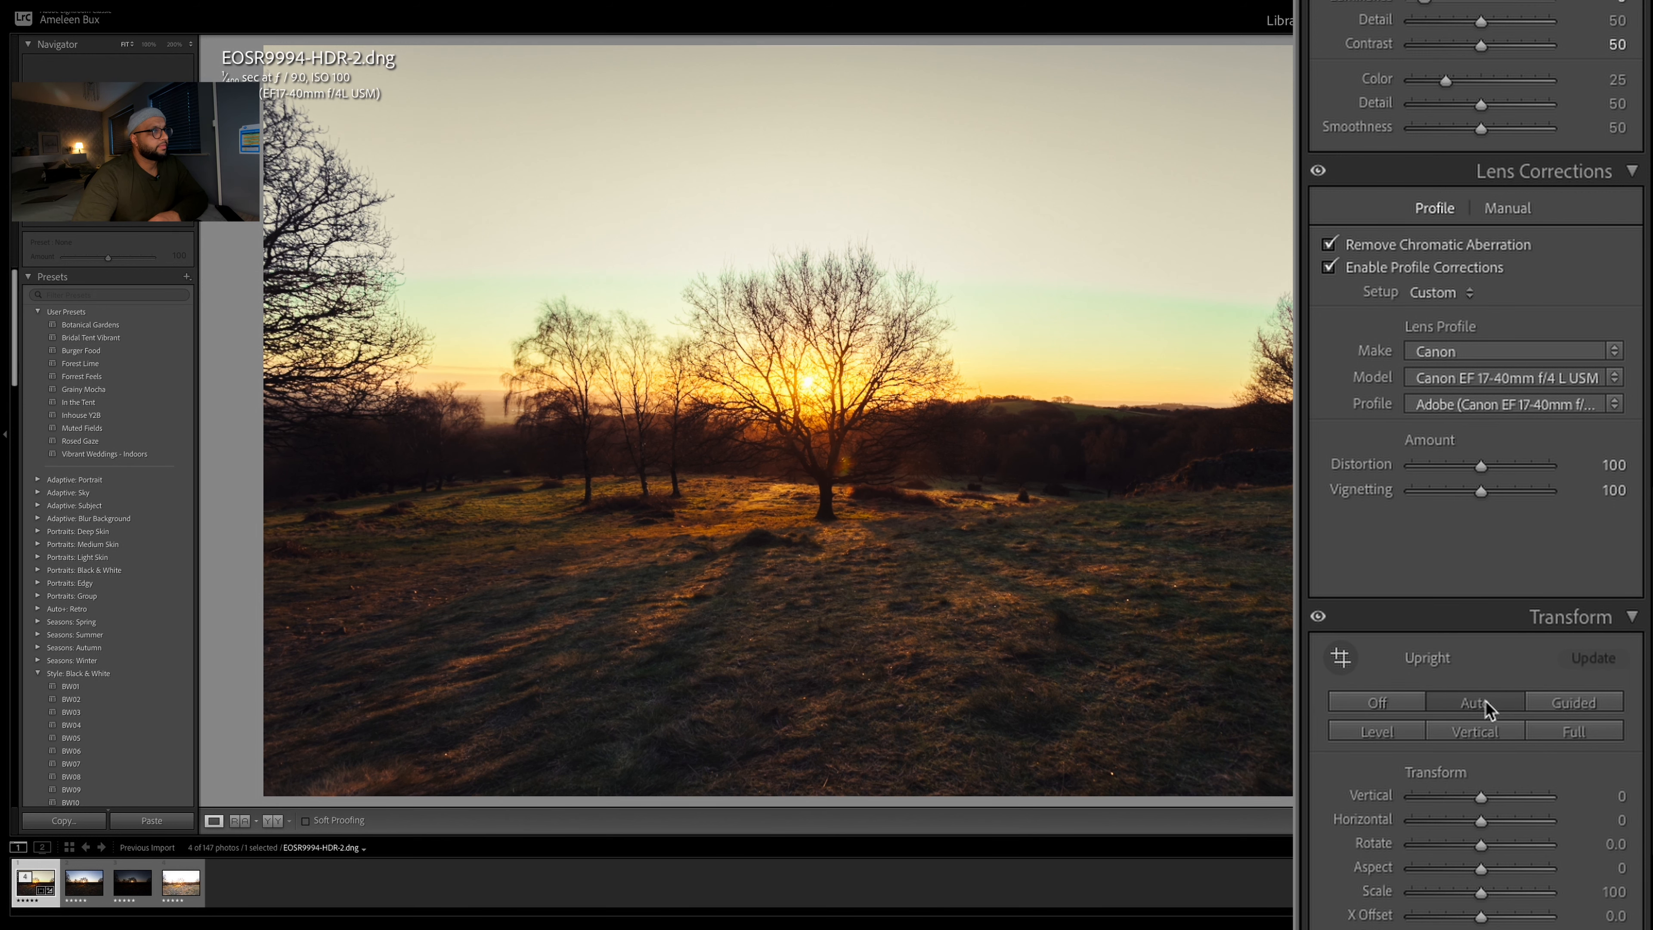
Reset the post-crop vignetting amount to 0, comparing it at −27 along the way
{"action": "scroll", "coordinate": [1503, 629], "scroll_direction": "down", "scroll_amount": 5}
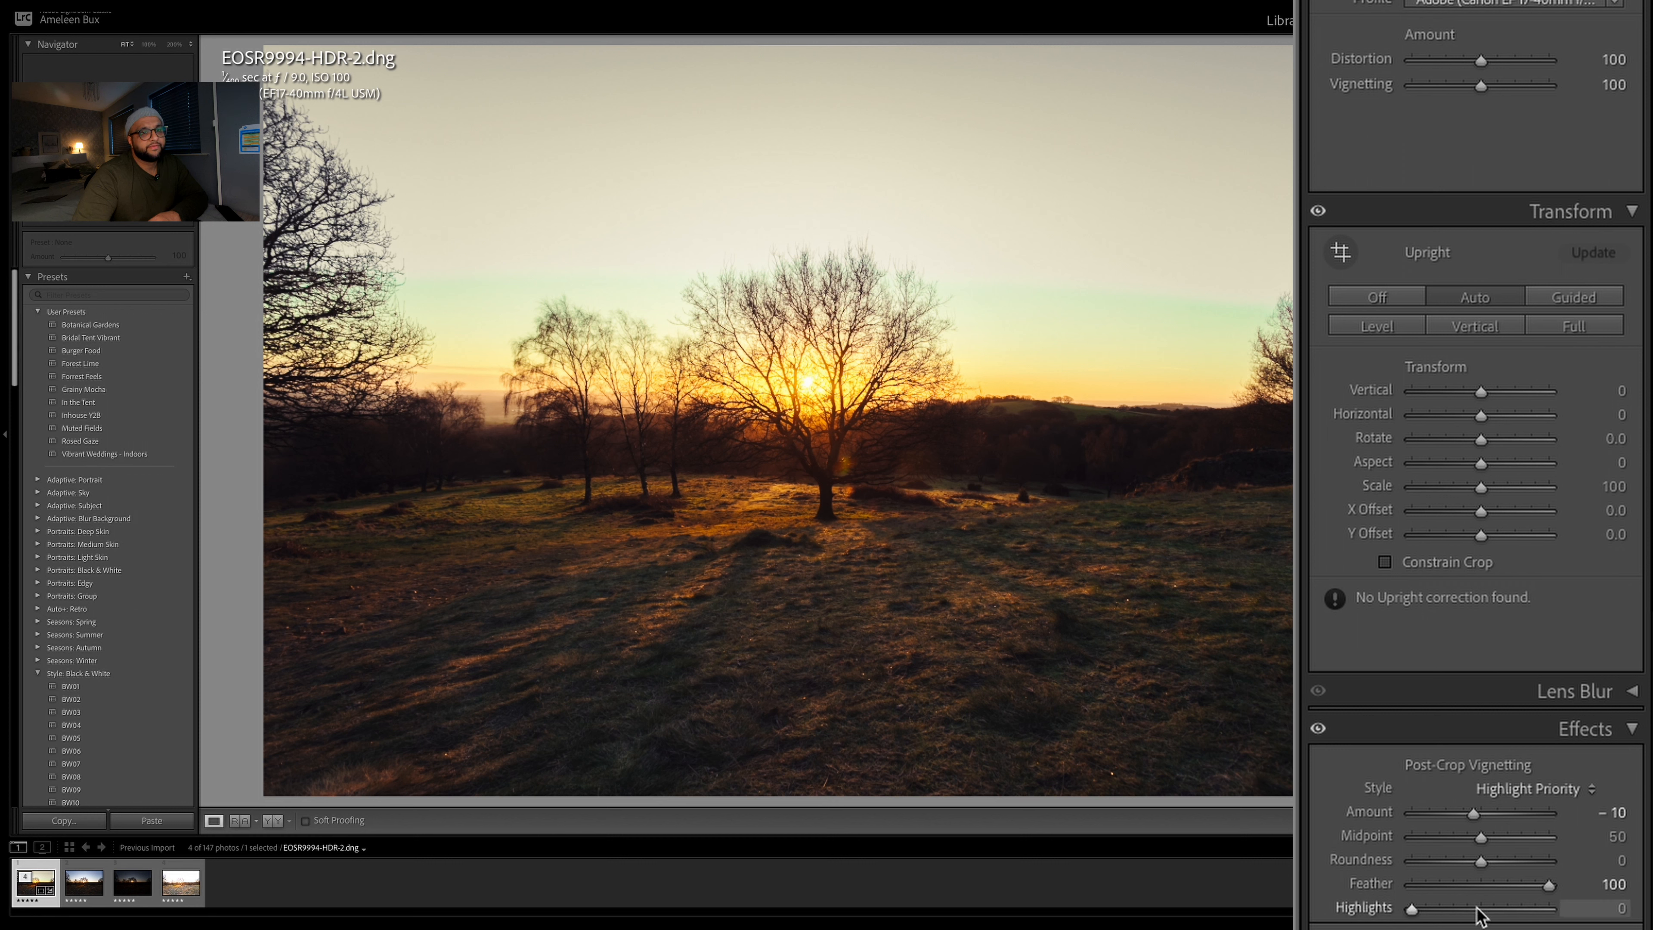
{"action": "double_click", "coordinate": [1377, 814]}
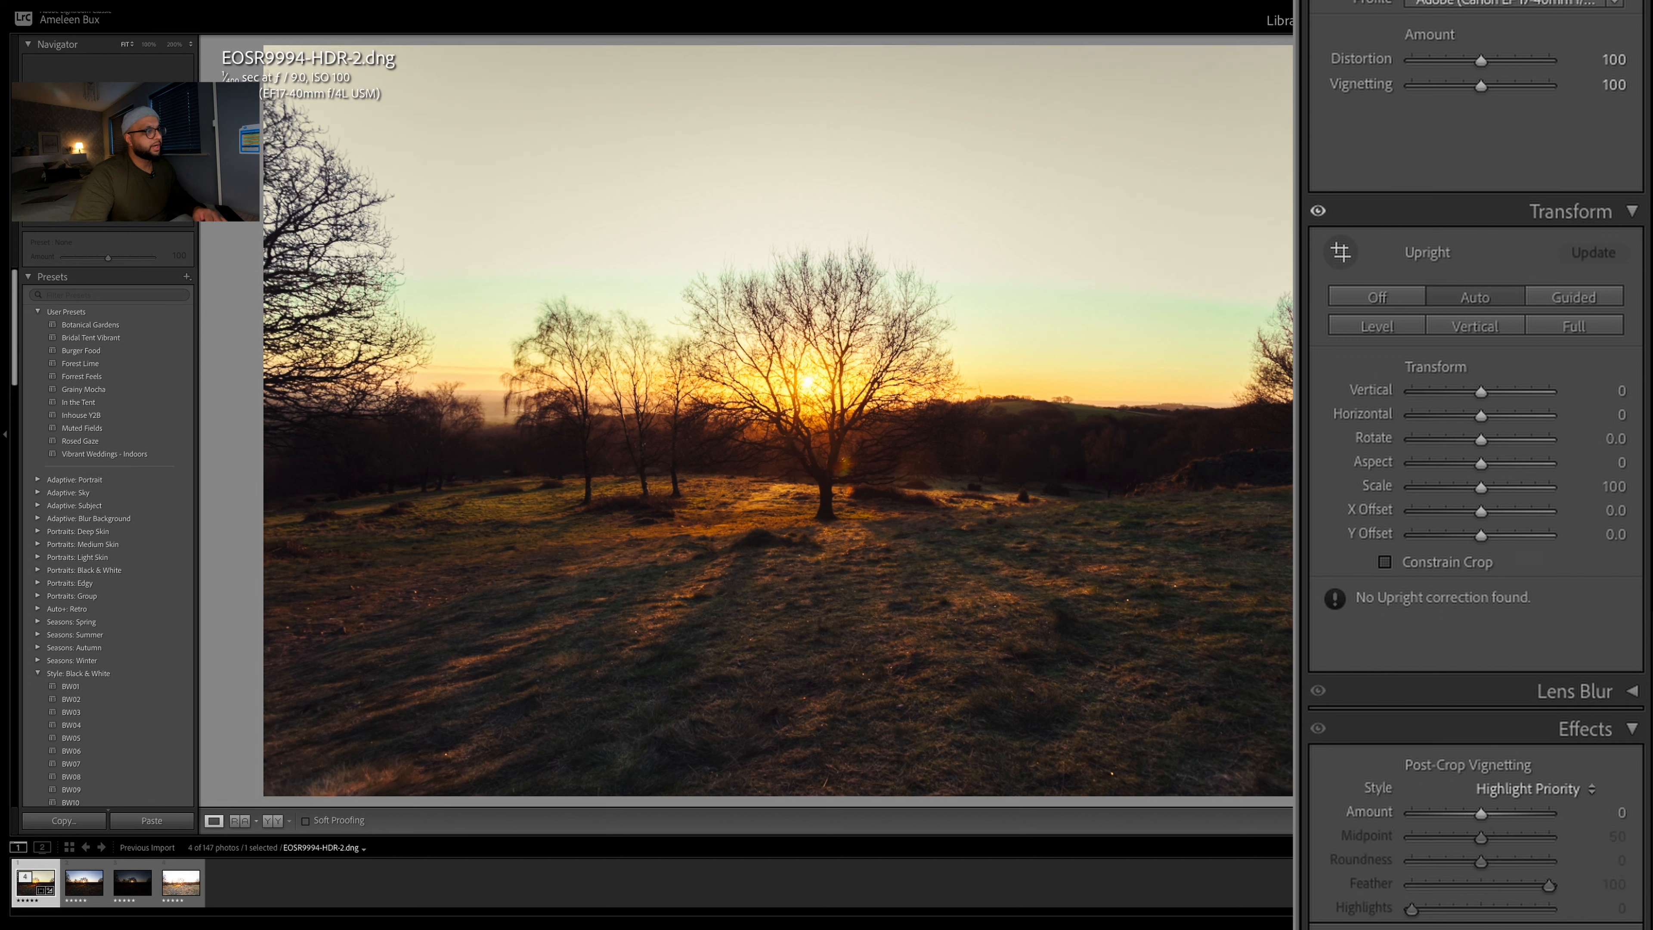
{"action": "left_click_drag", "start_coordinate": [1482, 814], "coordinate": [1472, 814]}
{"action": "left_click_drag", "start_coordinate": [1470, 814], "coordinate": [1465, 814]}
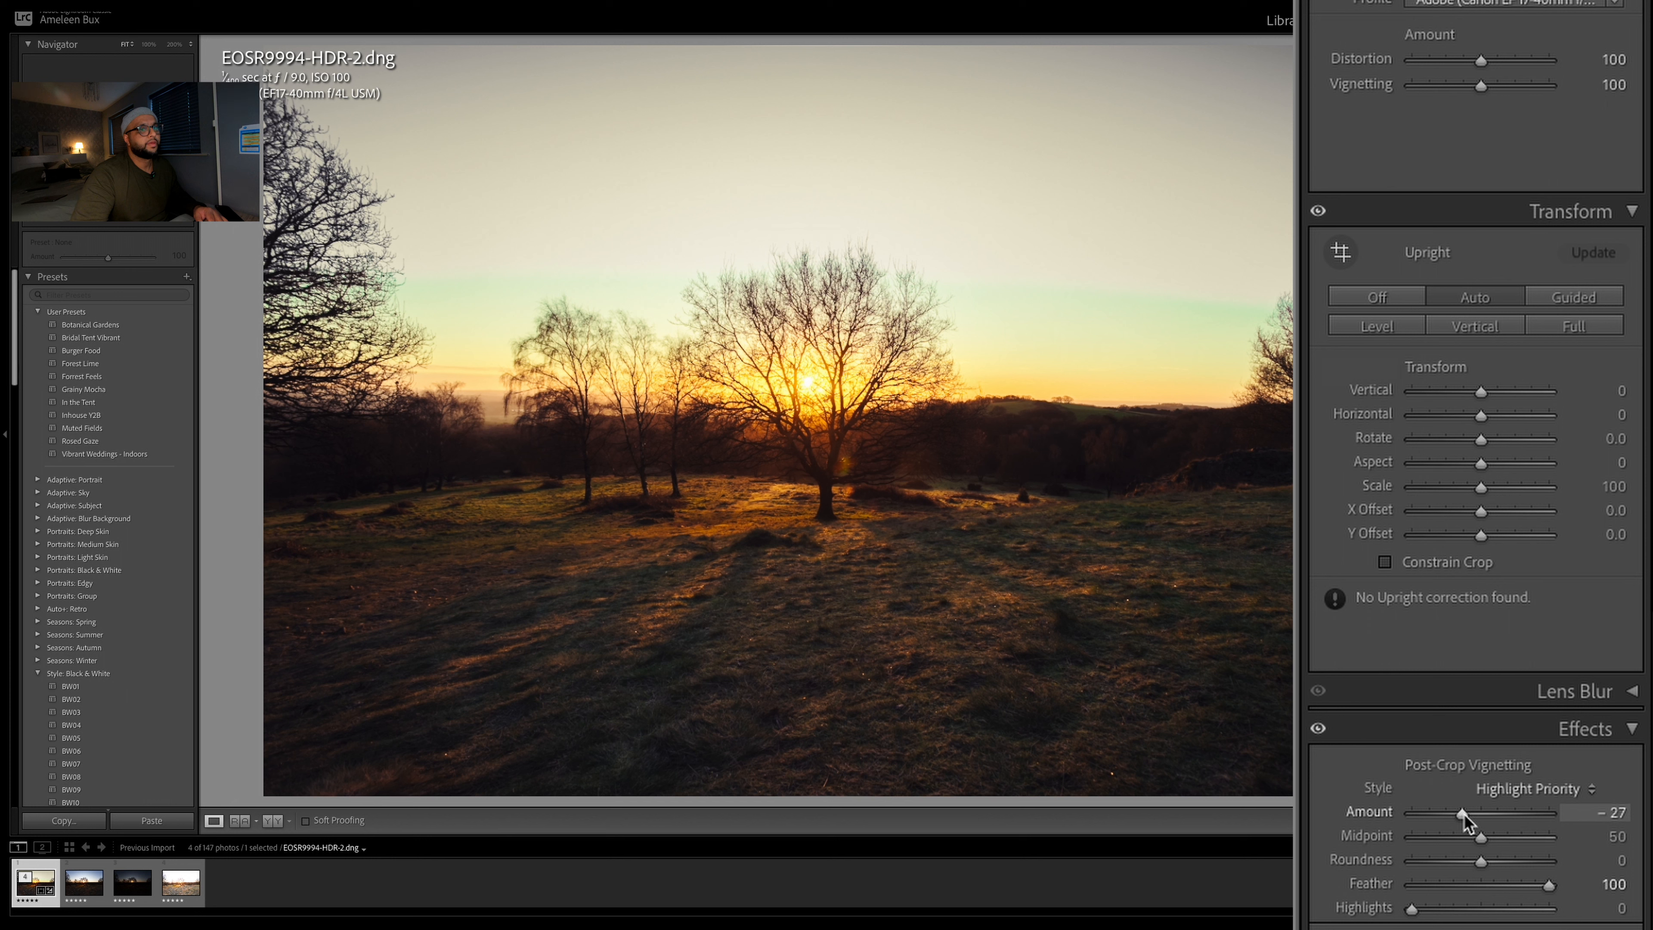
{"action": "double_click", "coordinate": [1464, 814]}
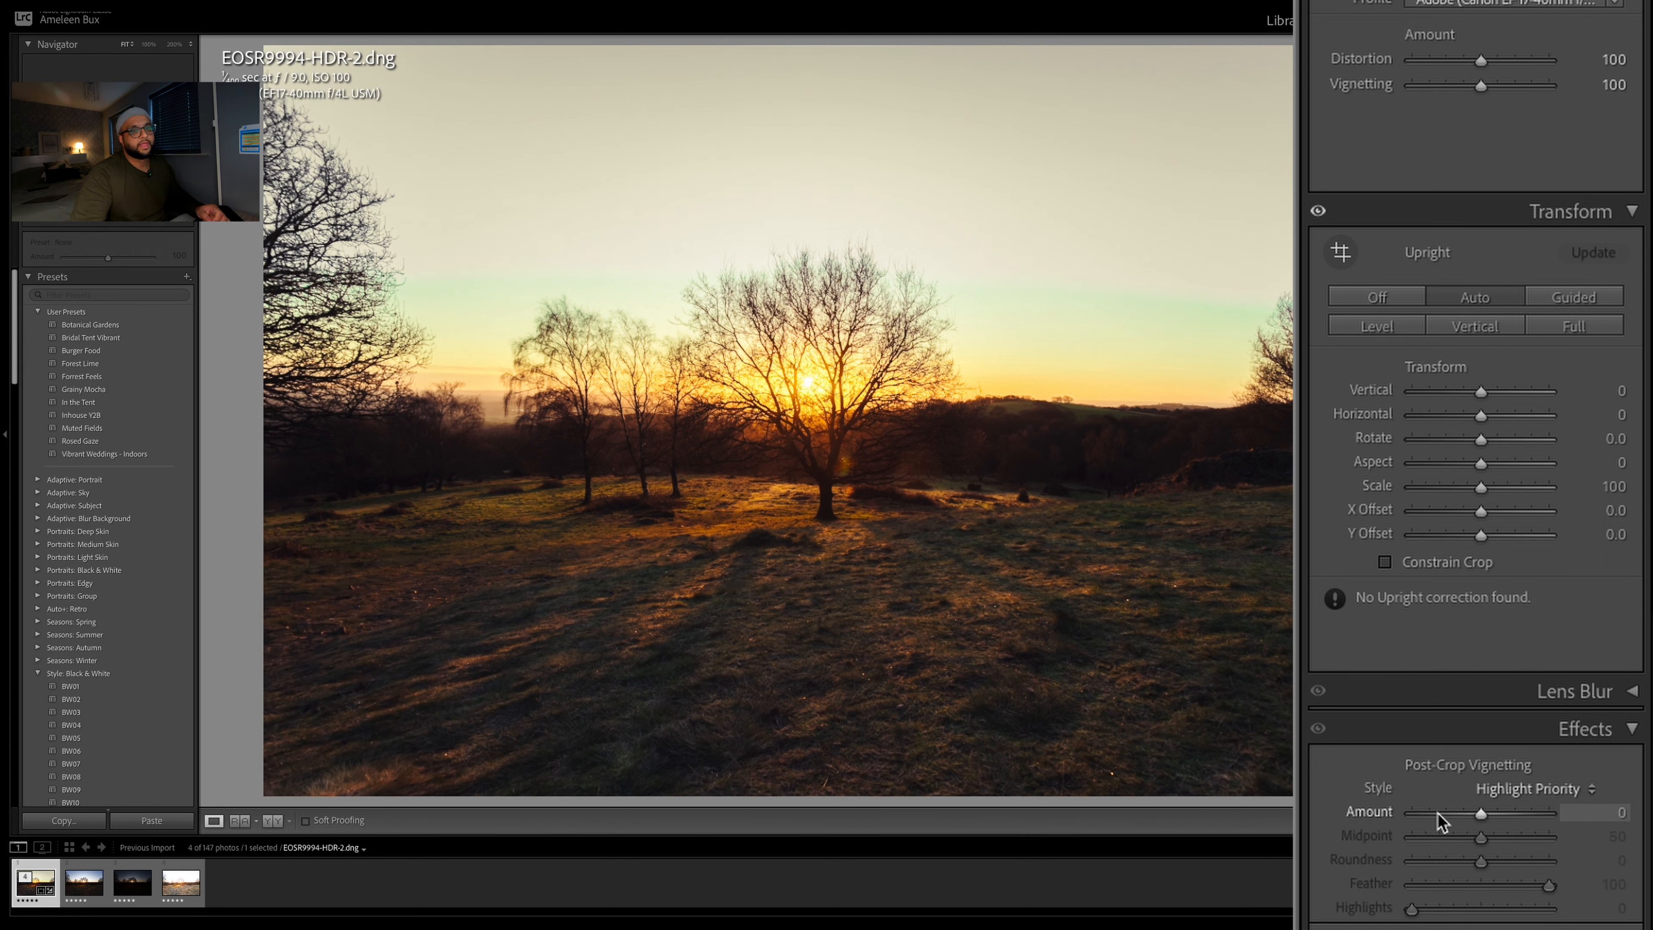
Try shifting the Red Primary hue and the Shadows tint in the Calibration settings, and reset both to 0
{"action": "scroll", "coordinate": [1438, 812], "scroll_direction": "down", "scroll_amount": 3}
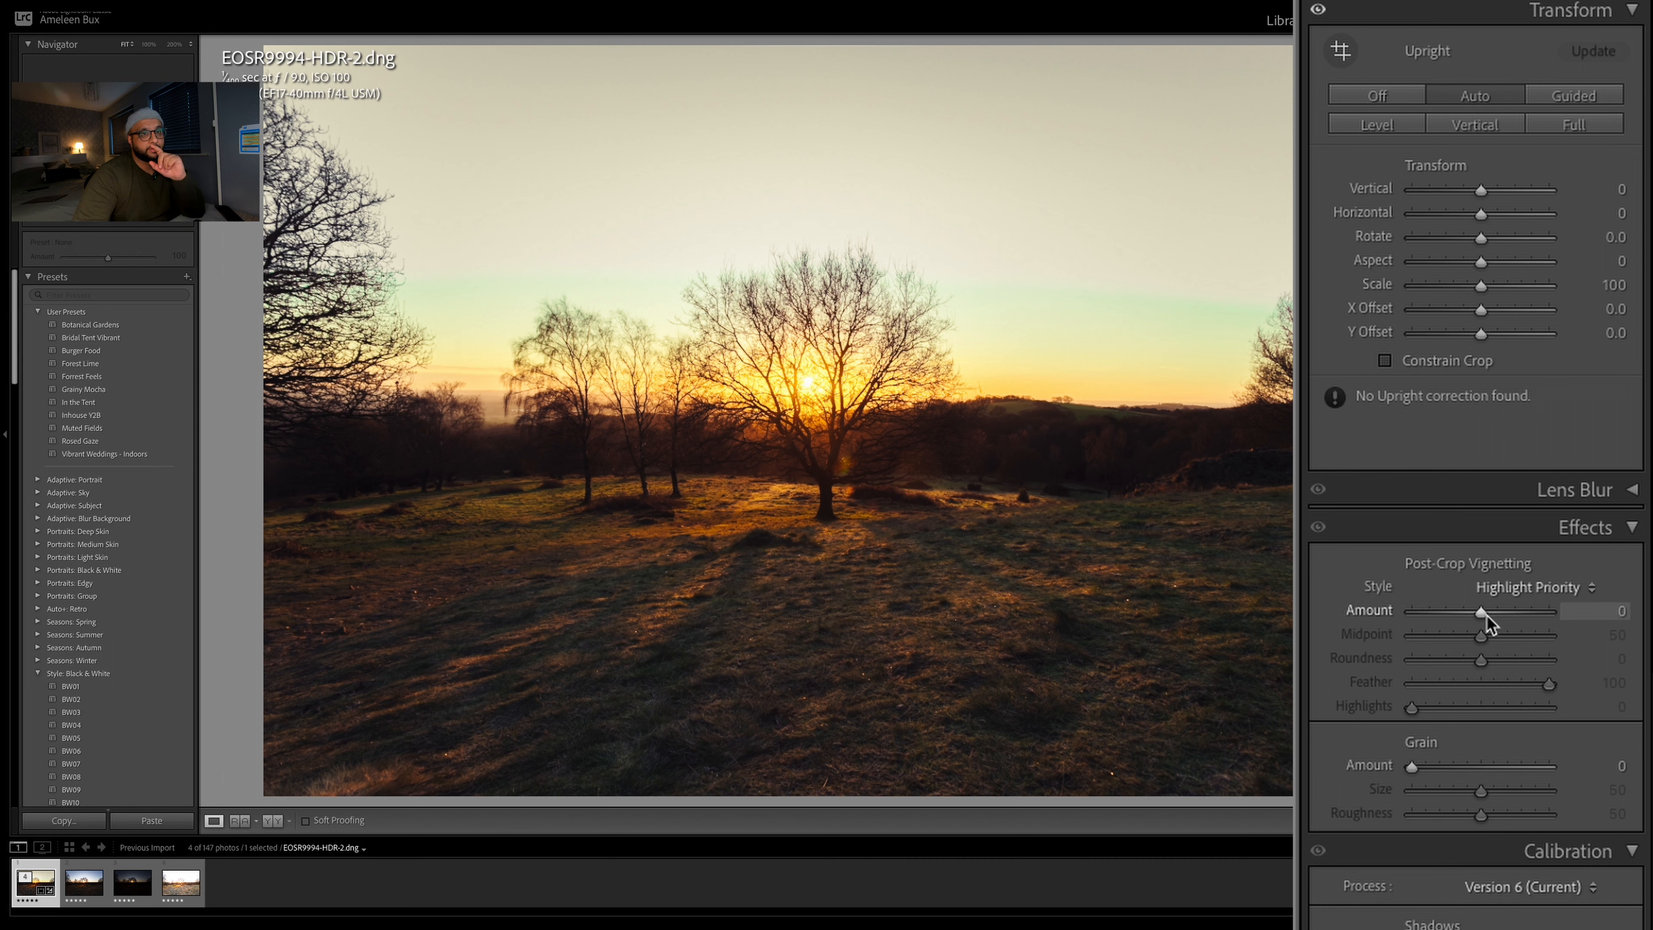
{"action": "scroll", "coordinate": [1486, 648], "scroll_direction": "down", "scroll_amount": 3}
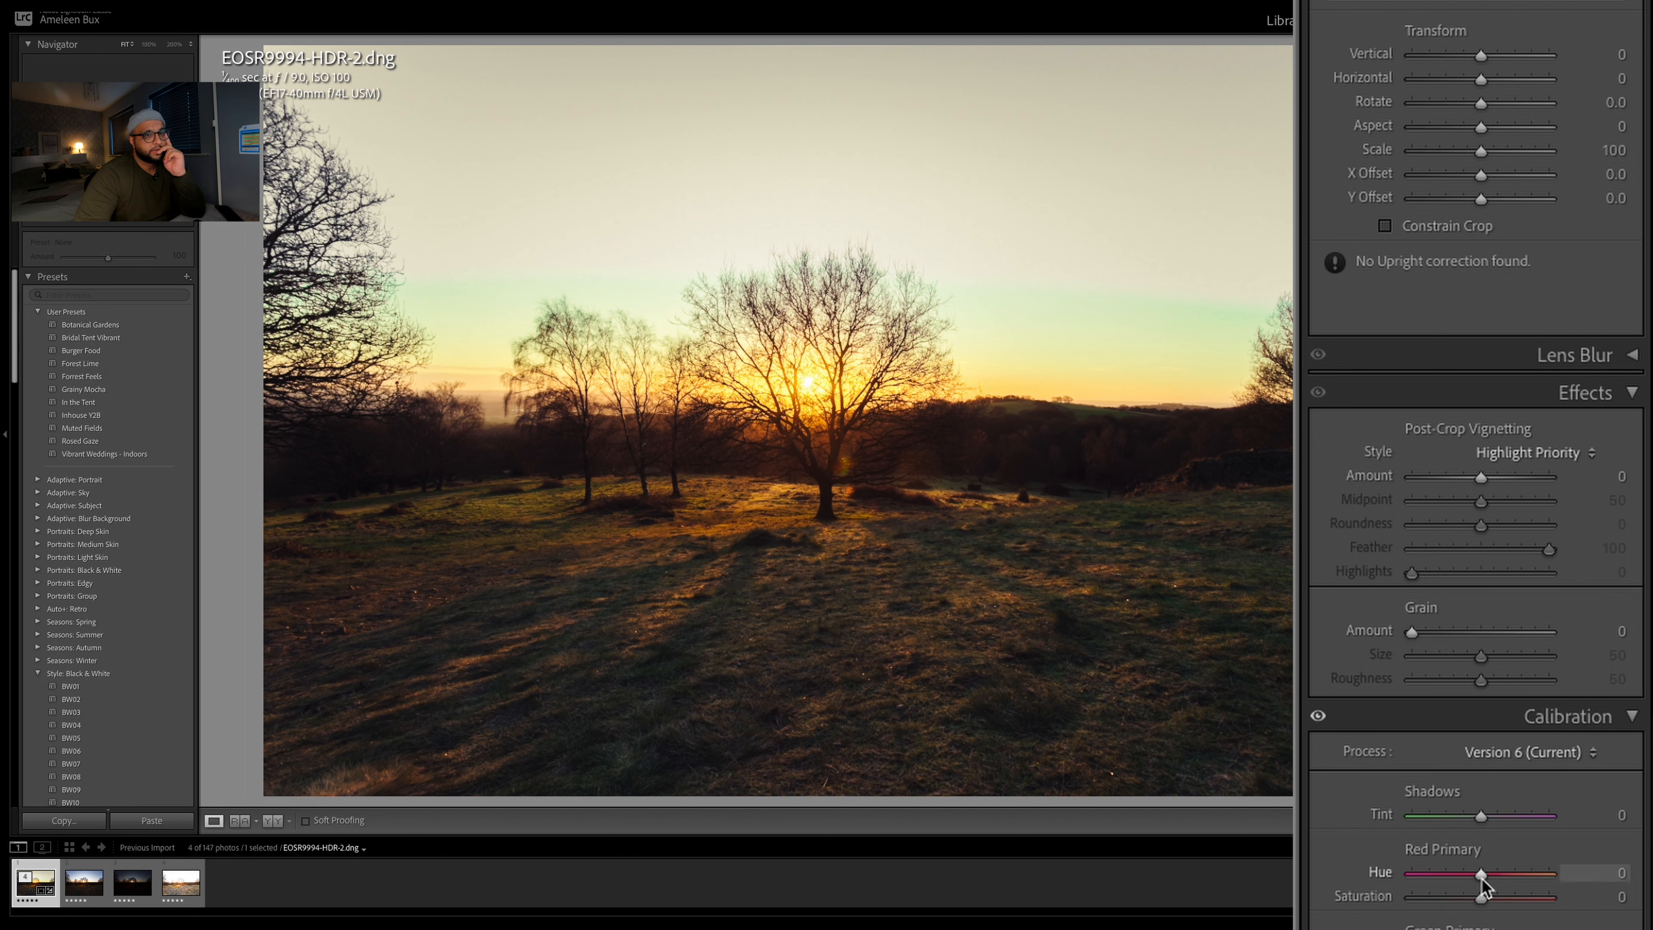
{"action": "left_click_drag", "start_coordinate": [1480, 877], "coordinate": [1517, 882]}
{"action": "double_click", "coordinate": [1518, 882]}
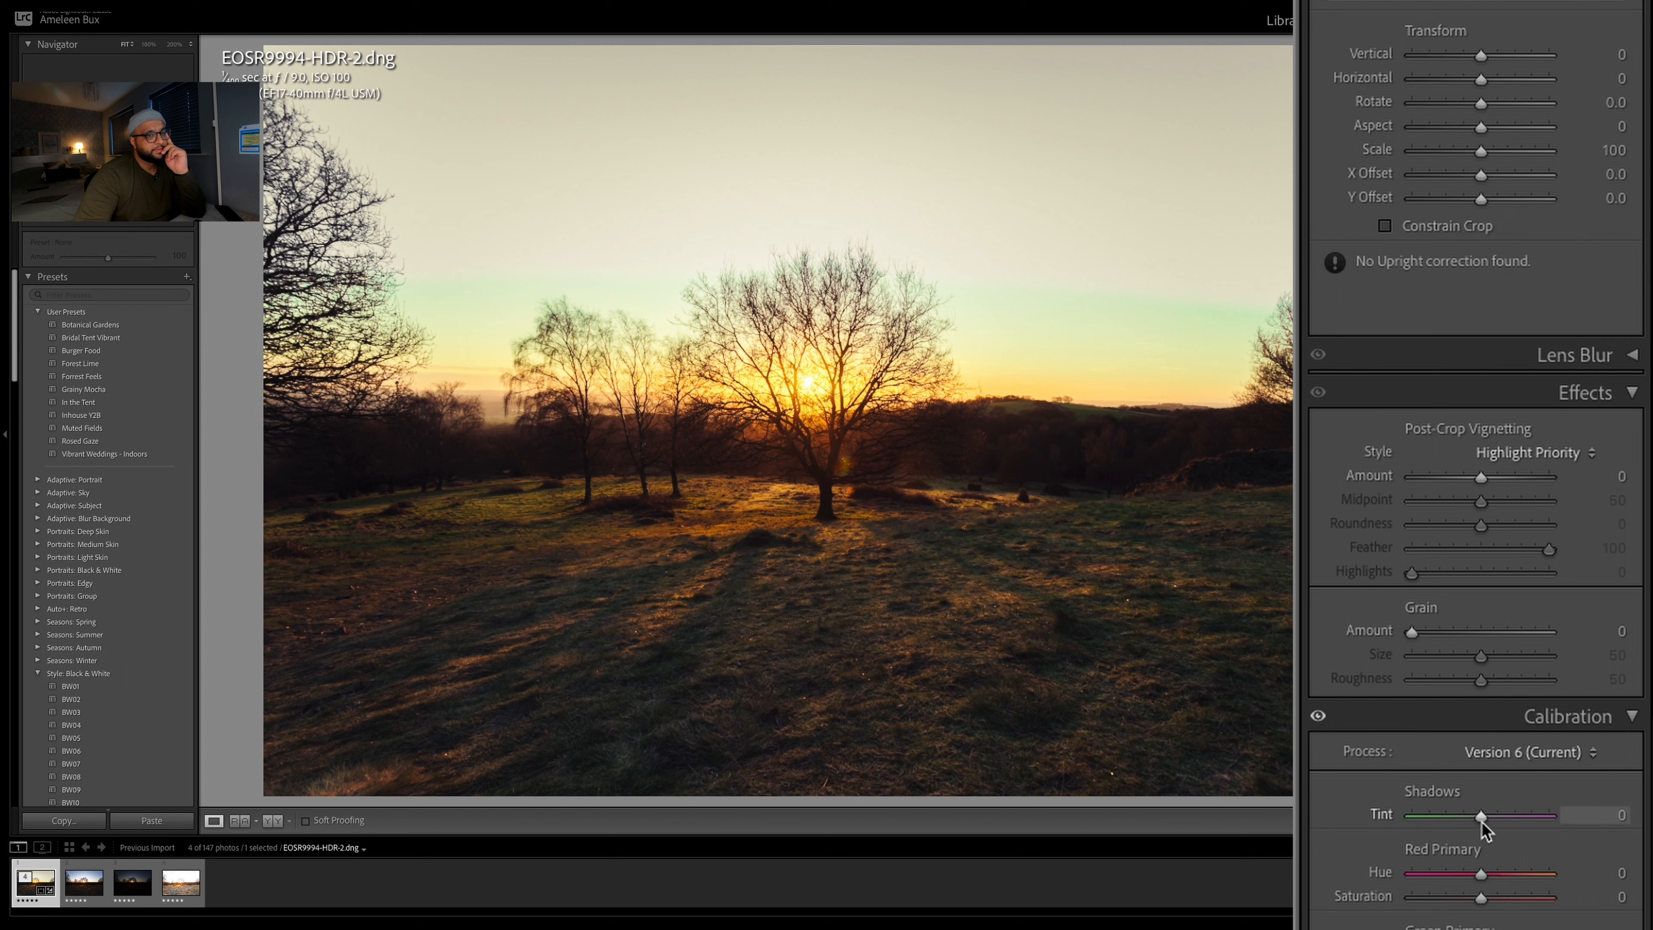
{"action": "mouse_move", "coordinate": [1480, 818]}
{"action": "left_mouse_down"}
{"action": "mouse_move", "coordinate": [1458, 819]}
{"action": "mouse_move", "coordinate": [1496, 821]}
{"action": "mouse_move", "coordinate": [1476, 823]}
{"action": "left_mouse_up"}
{"action": "double_click", "coordinate": [1476, 823]}
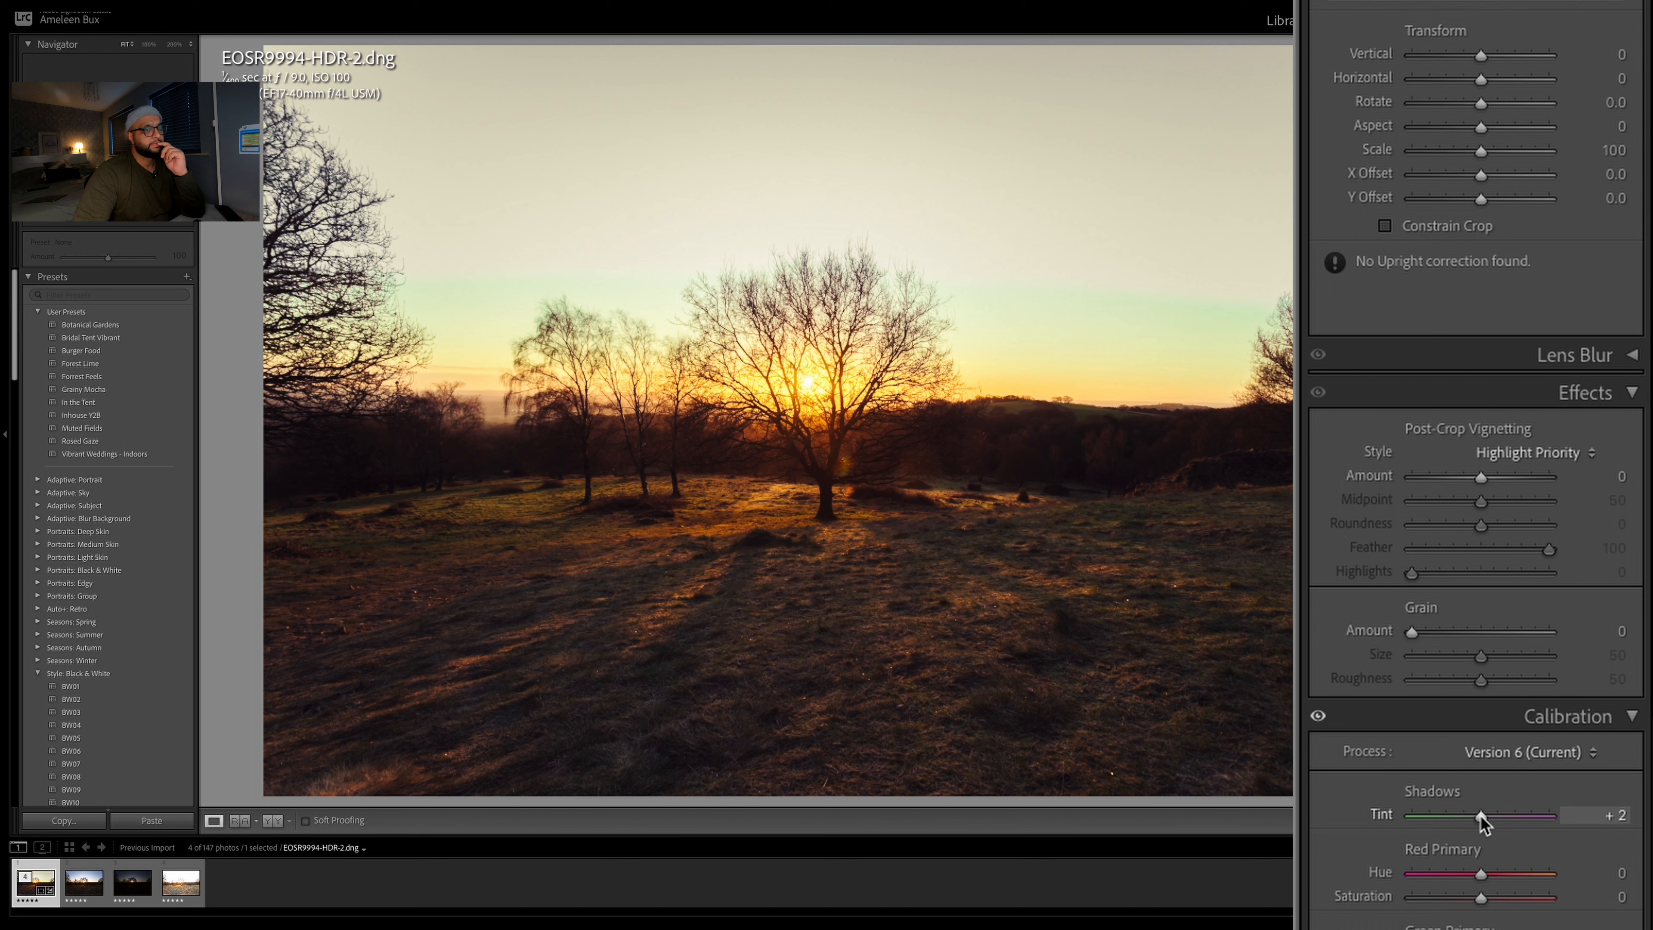
{"action": "double_click", "coordinate": [1367, 814]}
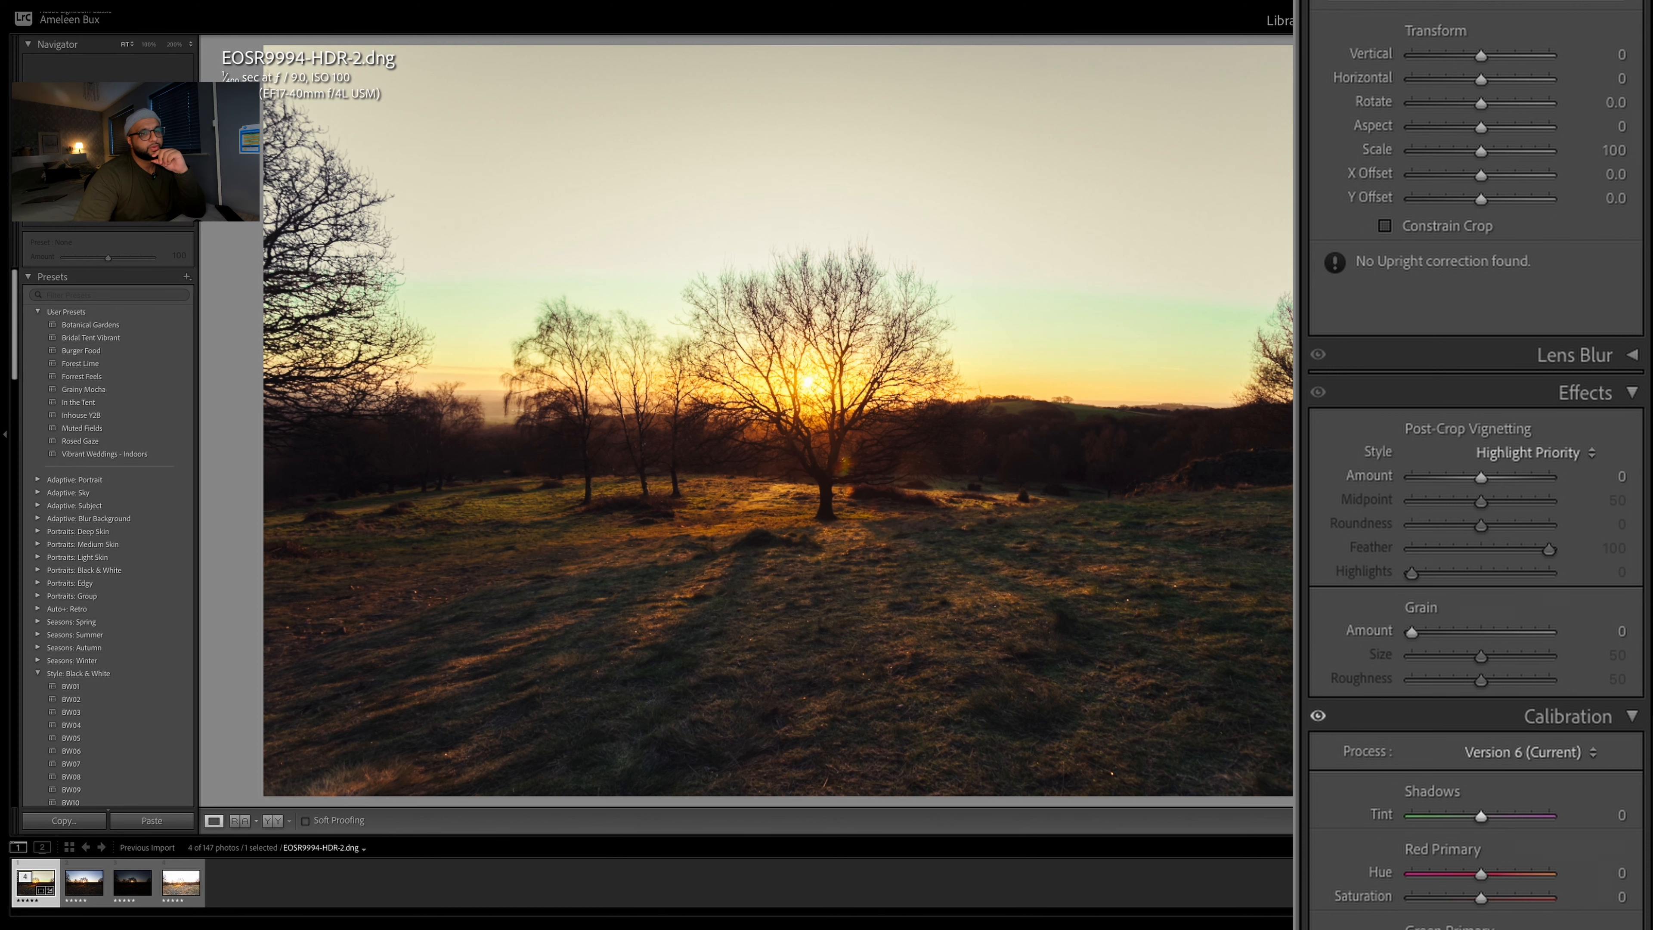
{"action": "scroll", "coordinate": [1448, 889], "scroll_direction": "up", "scroll_amount": 15}
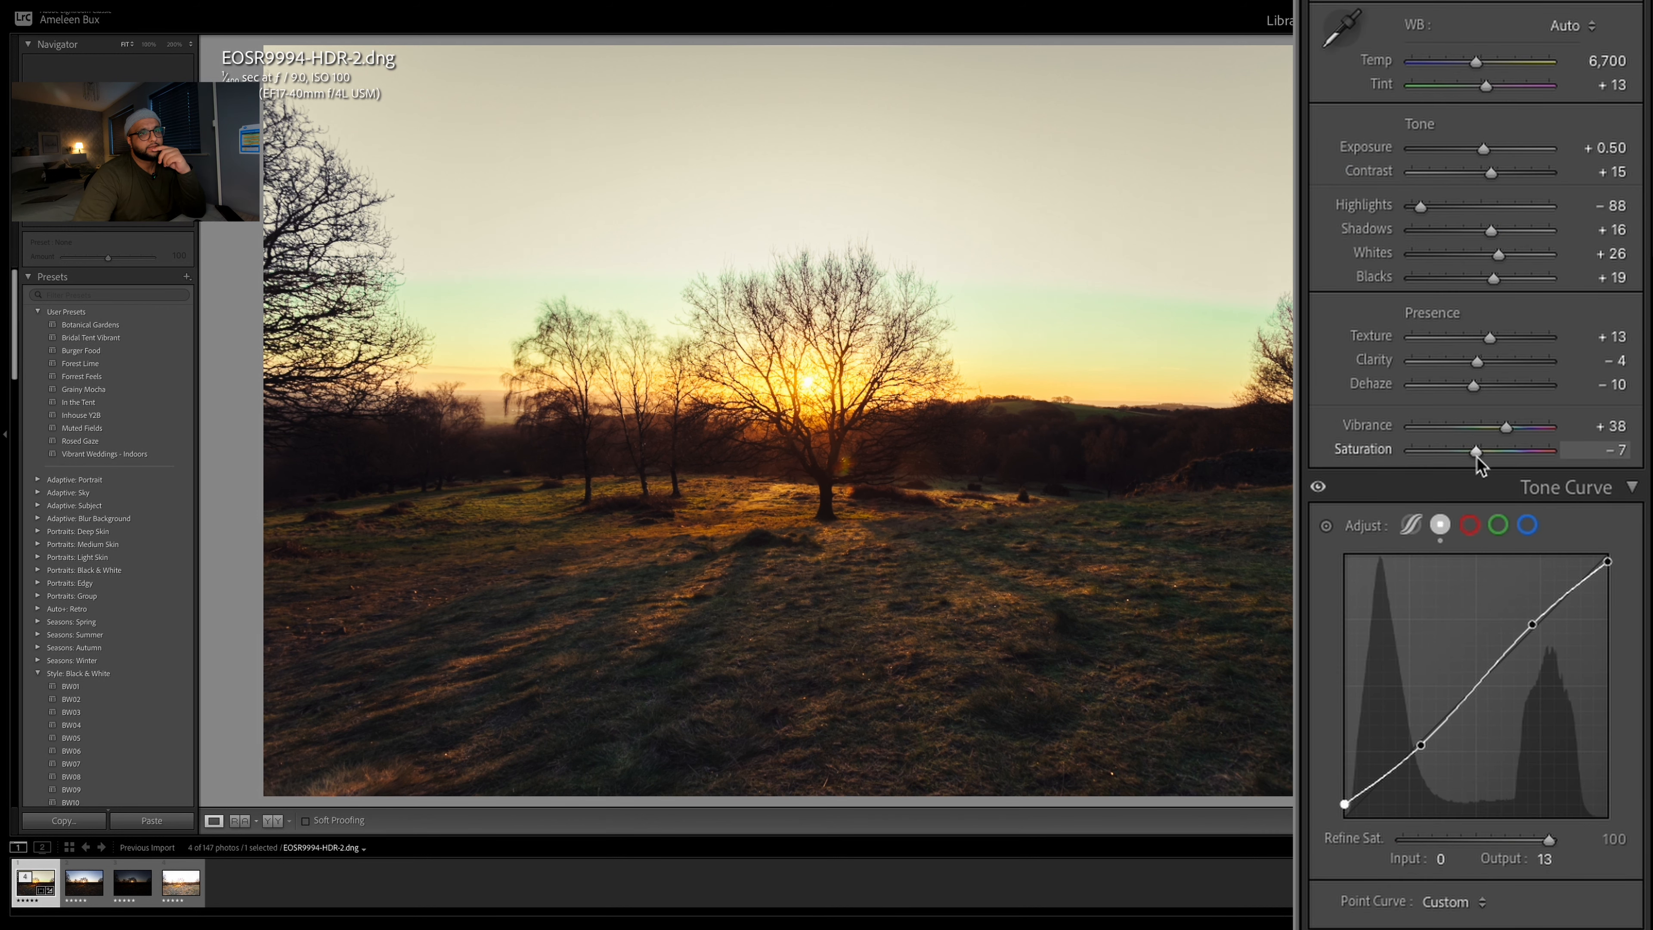
Lower the photo's overall saturation to −23 and set the Green hue to +78 in the Color Mixer
{"action": "left_click_drag", "start_coordinate": [1476, 456], "coordinate": [1466, 455]}
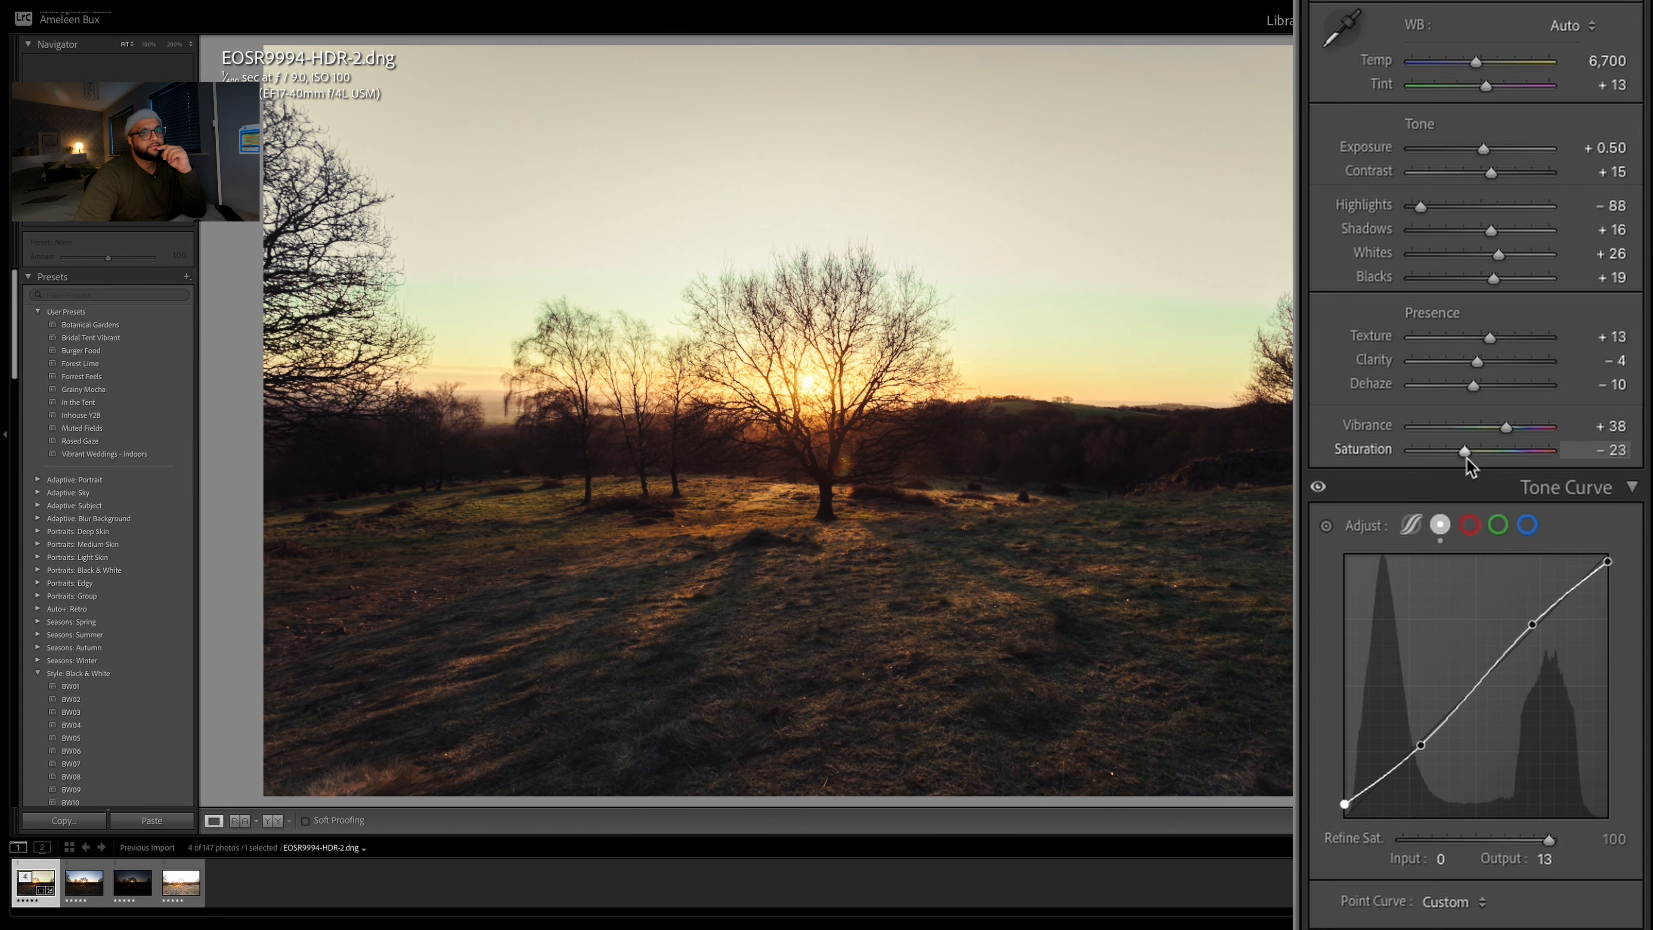
{"action": "scroll", "coordinate": [1506, 716], "scroll_direction": "down", "scroll_amount": 5}
{"action": "scroll", "coordinate": [1505, 767], "scroll_direction": "down", "scroll_amount": 3}
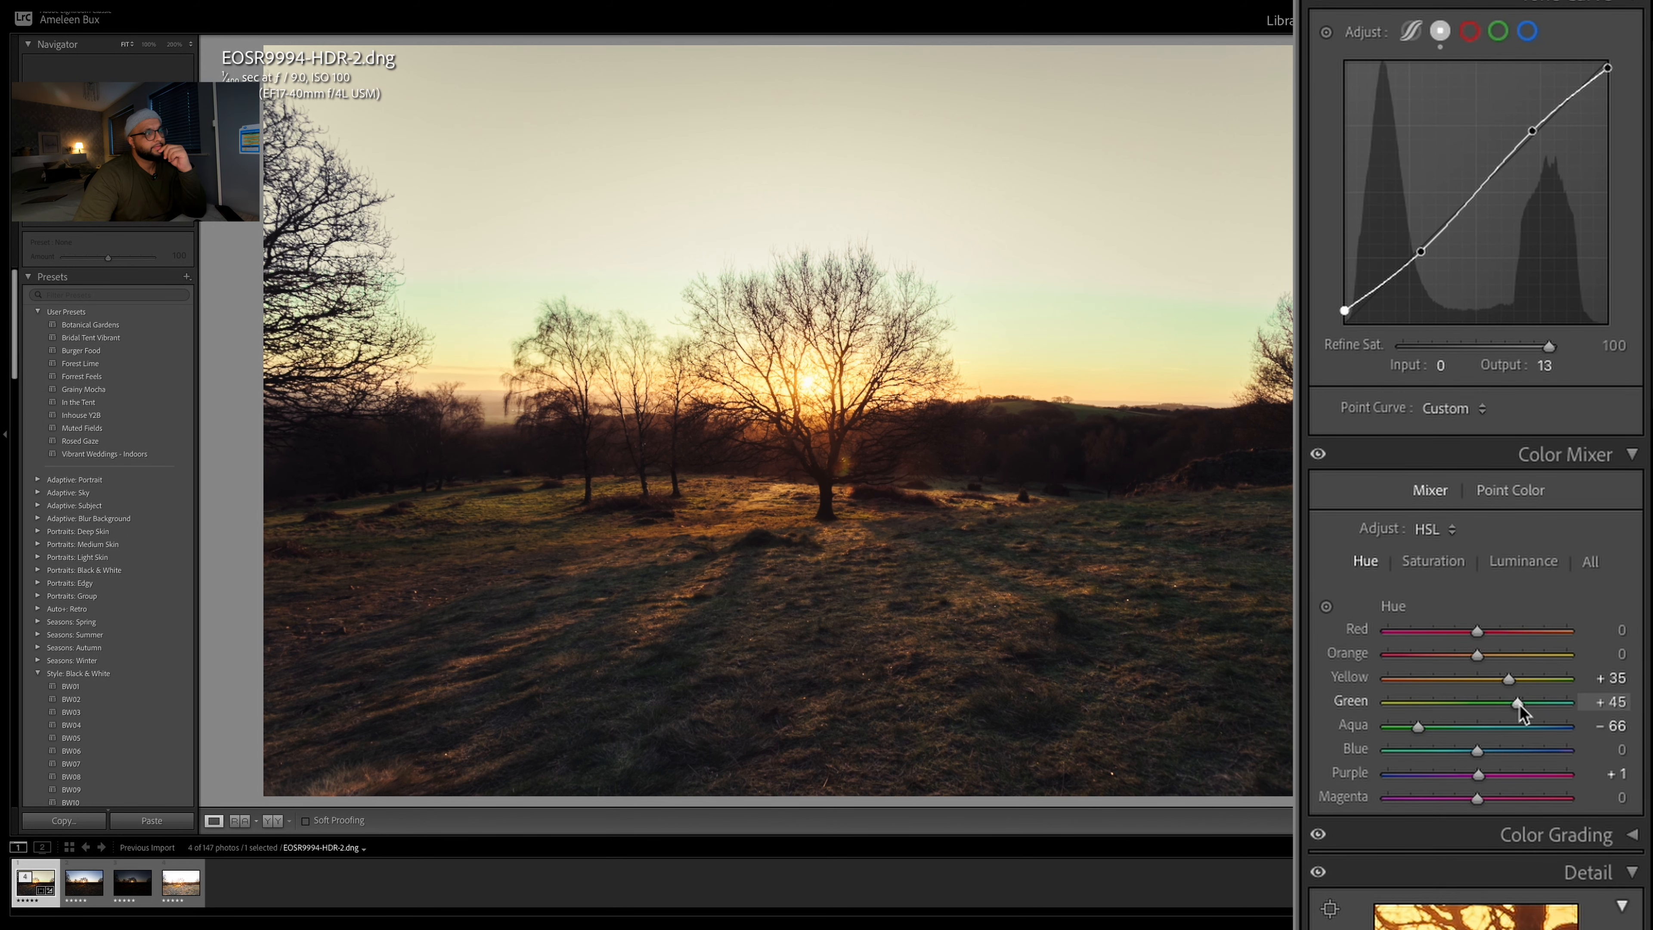
{"action": "left_click_drag", "start_coordinate": [1519, 705], "coordinate": [1548, 703]}
{"action": "scroll", "coordinate": [1419, 655], "scroll_direction": "up", "scroll_amount": 7}
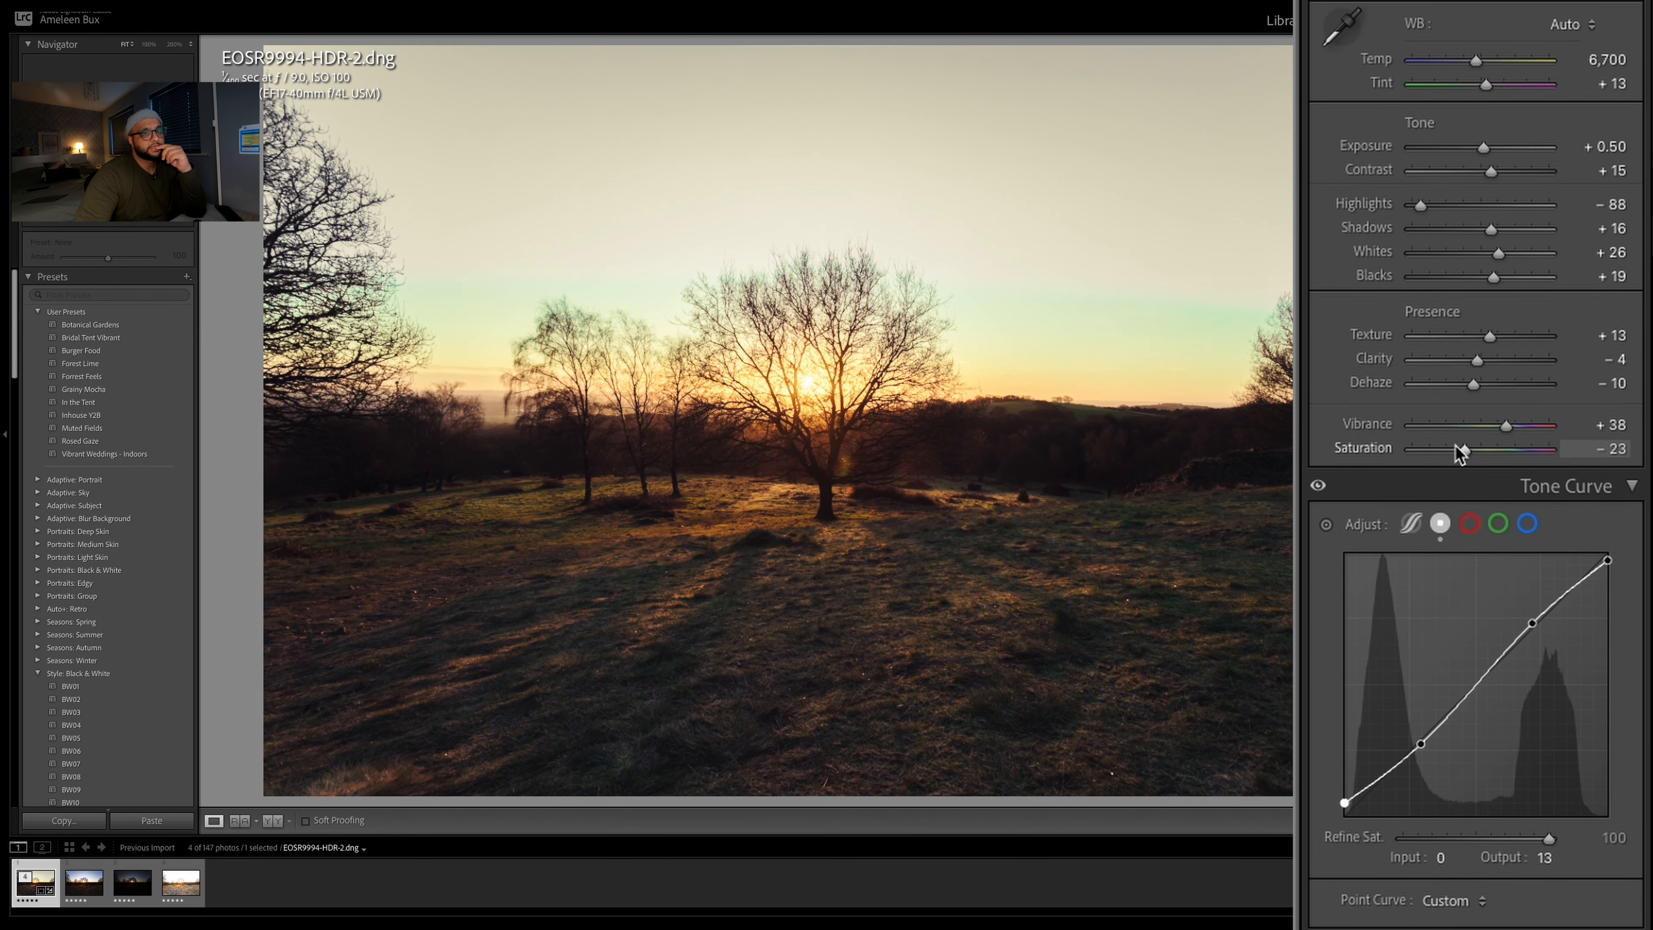
{"action": "left_click_drag", "start_coordinate": [1461, 460], "coordinate": [1463, 464]}
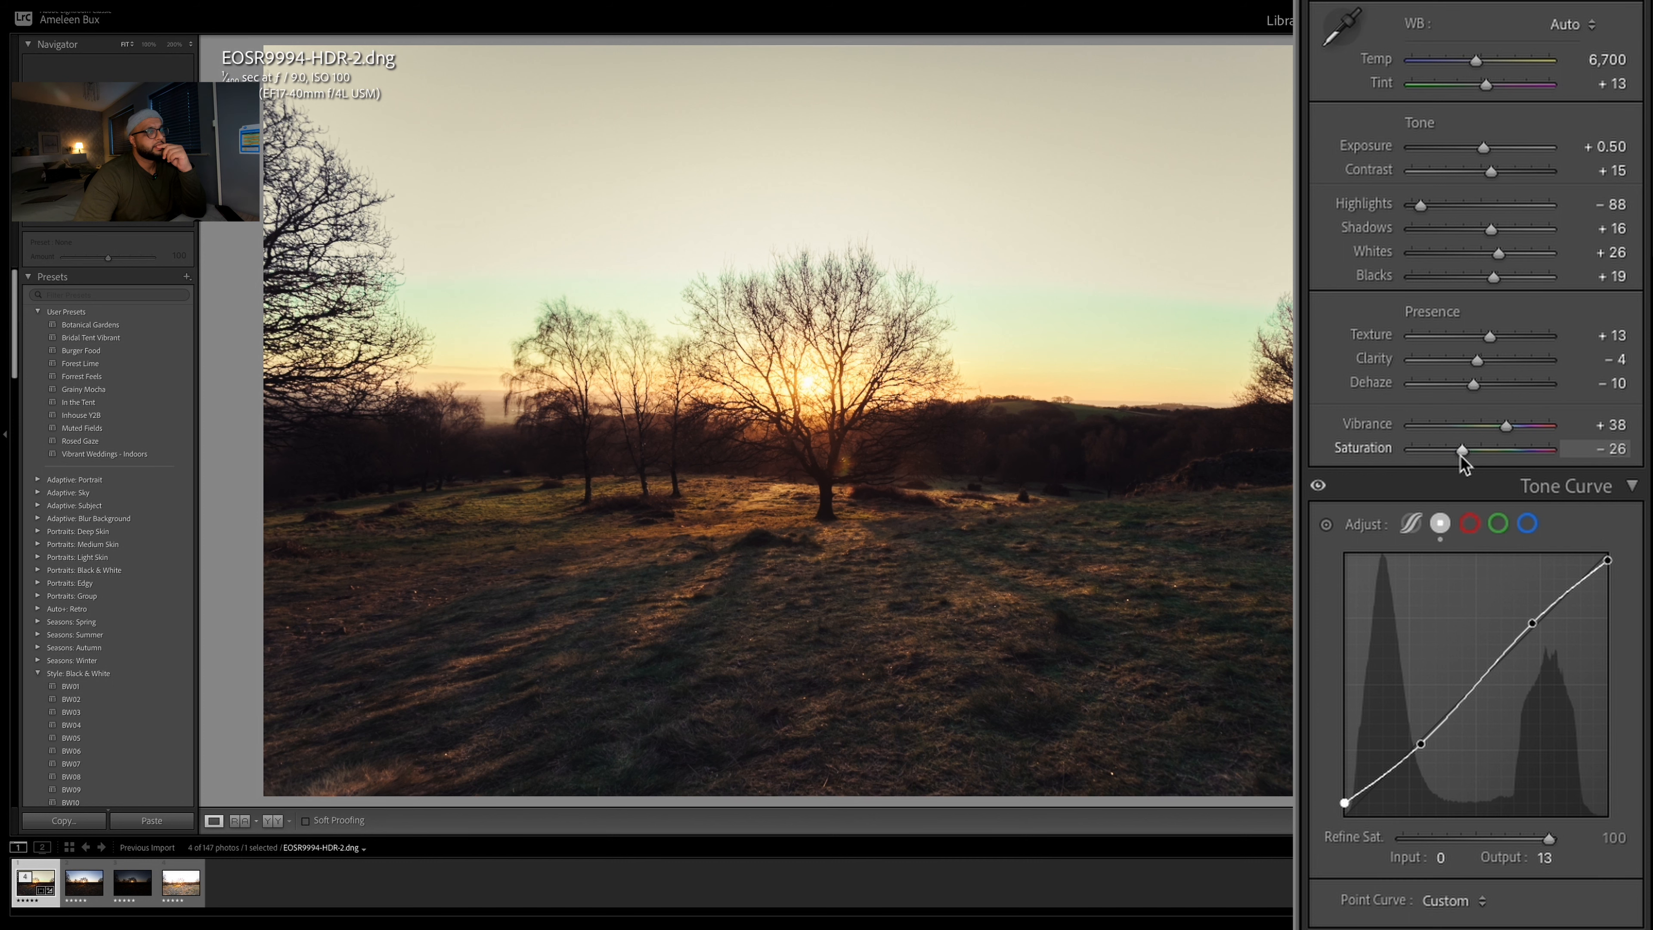
Set the Color Mixer hues to −8 for Orange, +38 for Yellow and +9 for Red
{"action": "scroll", "coordinate": [1513, 847], "scroll_direction": "down", "scroll_amount": 5}
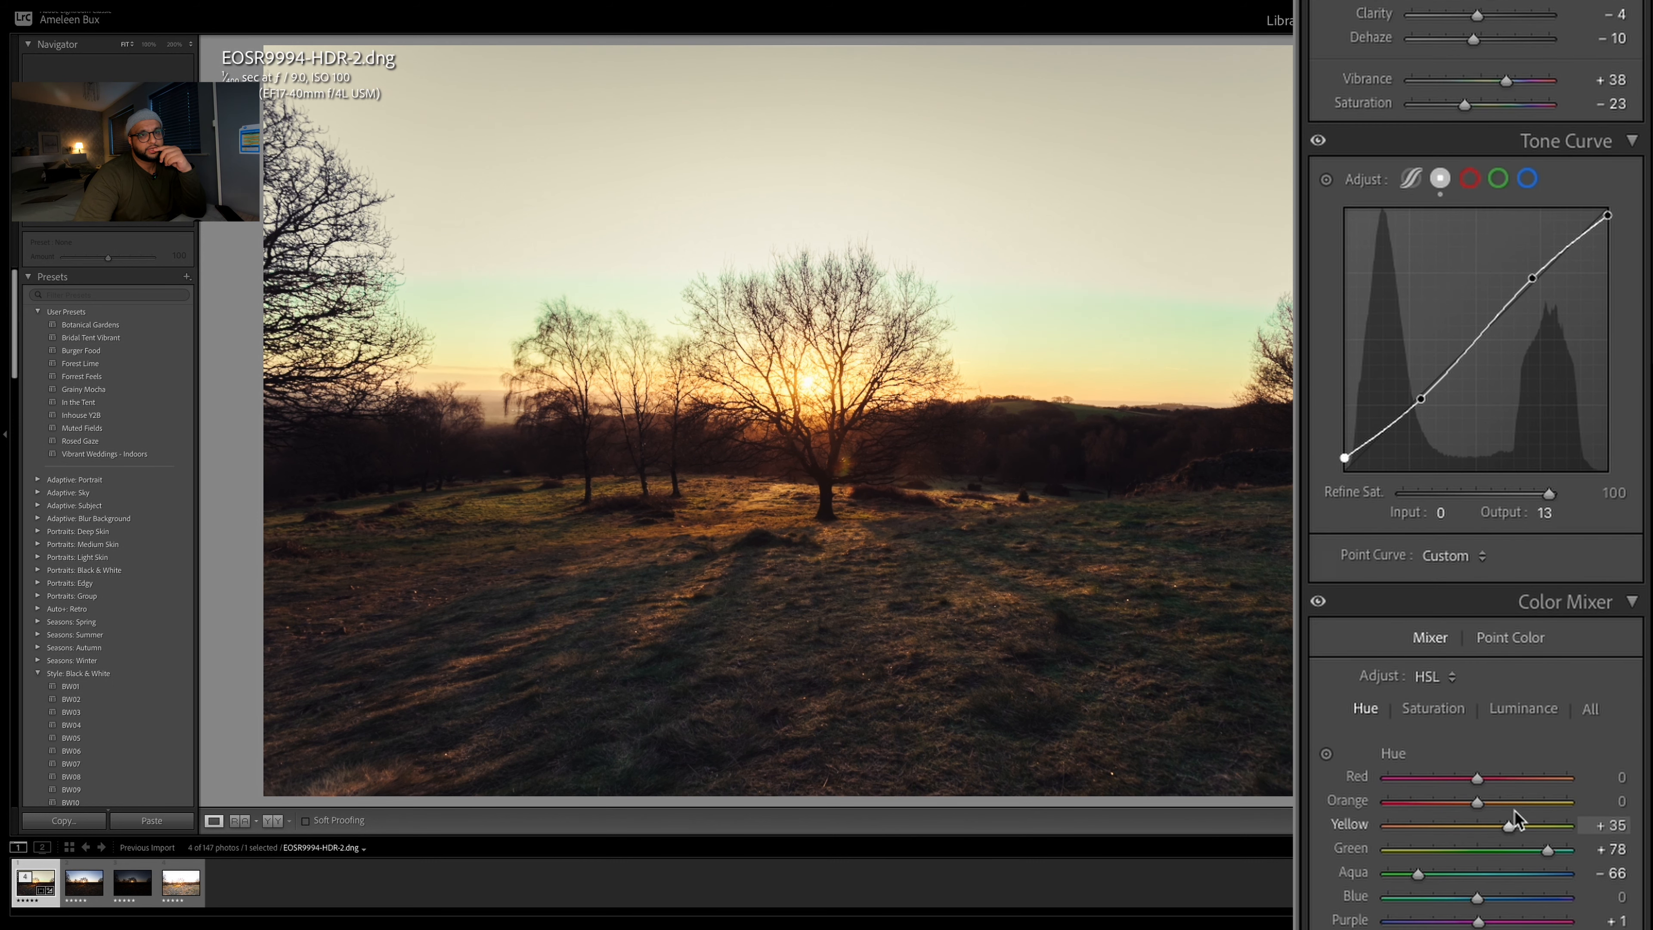
{"action": "mouse_move", "coordinate": [1479, 806]}
{"action": "left_mouse_down"}
{"action": "mouse_move", "coordinate": [1498, 805]}
{"action": "mouse_move", "coordinate": [1472, 806]}
{"action": "left_mouse_up"}
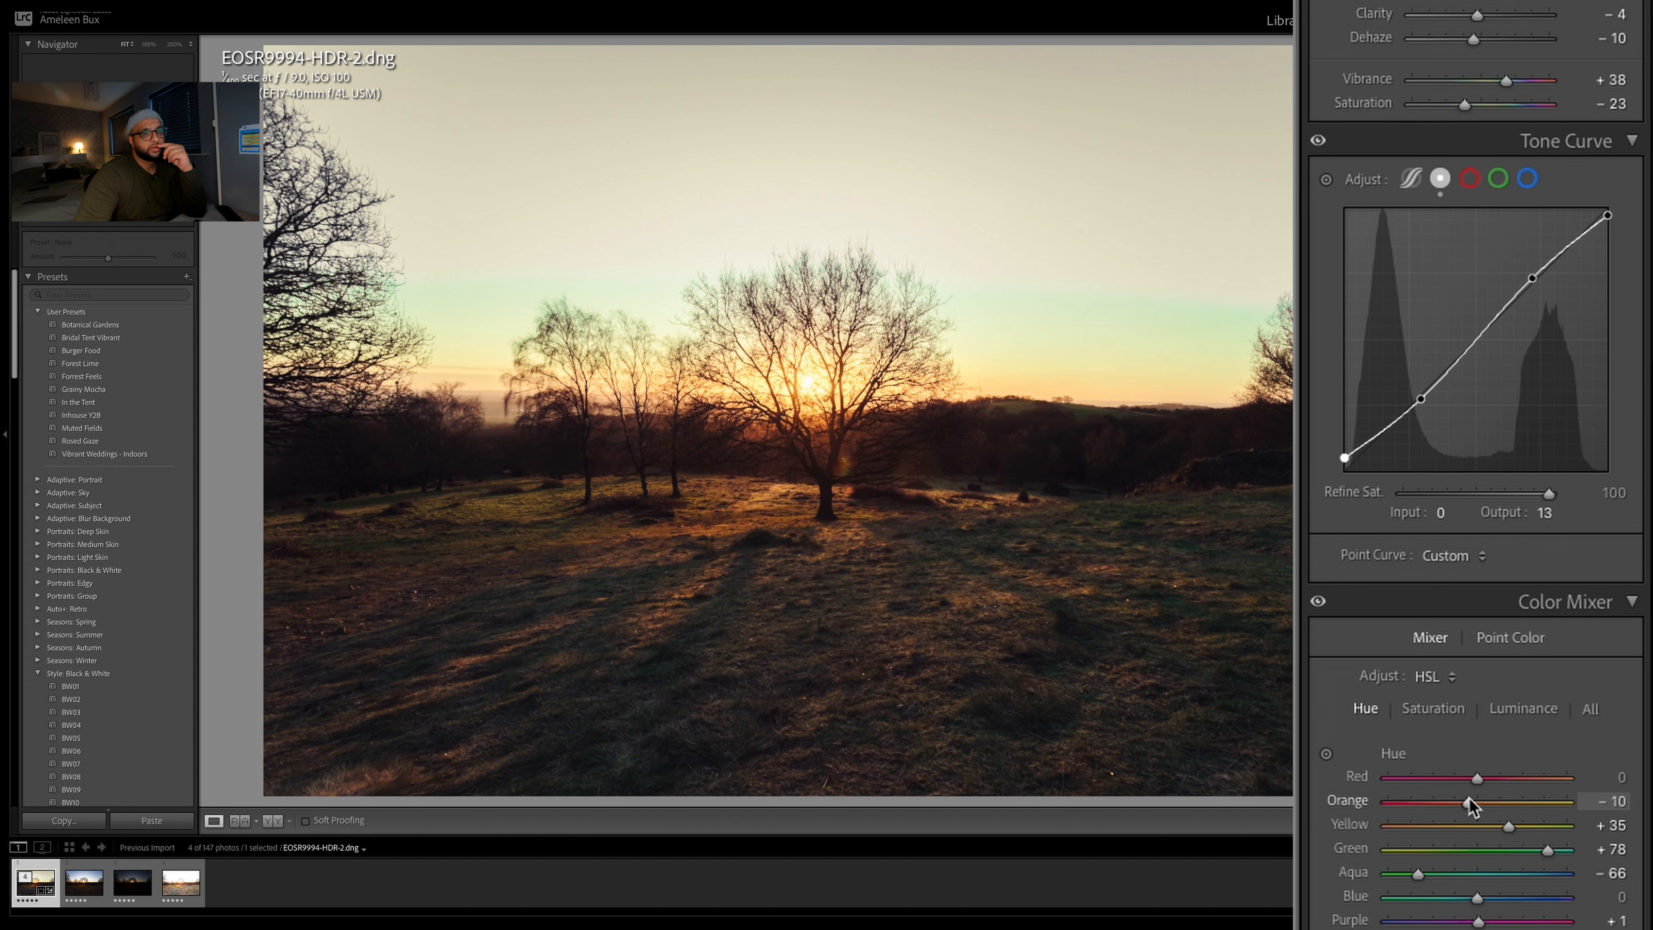
{"action": "left_click_drag", "start_coordinate": [1472, 807], "coordinate": [1475, 806]}
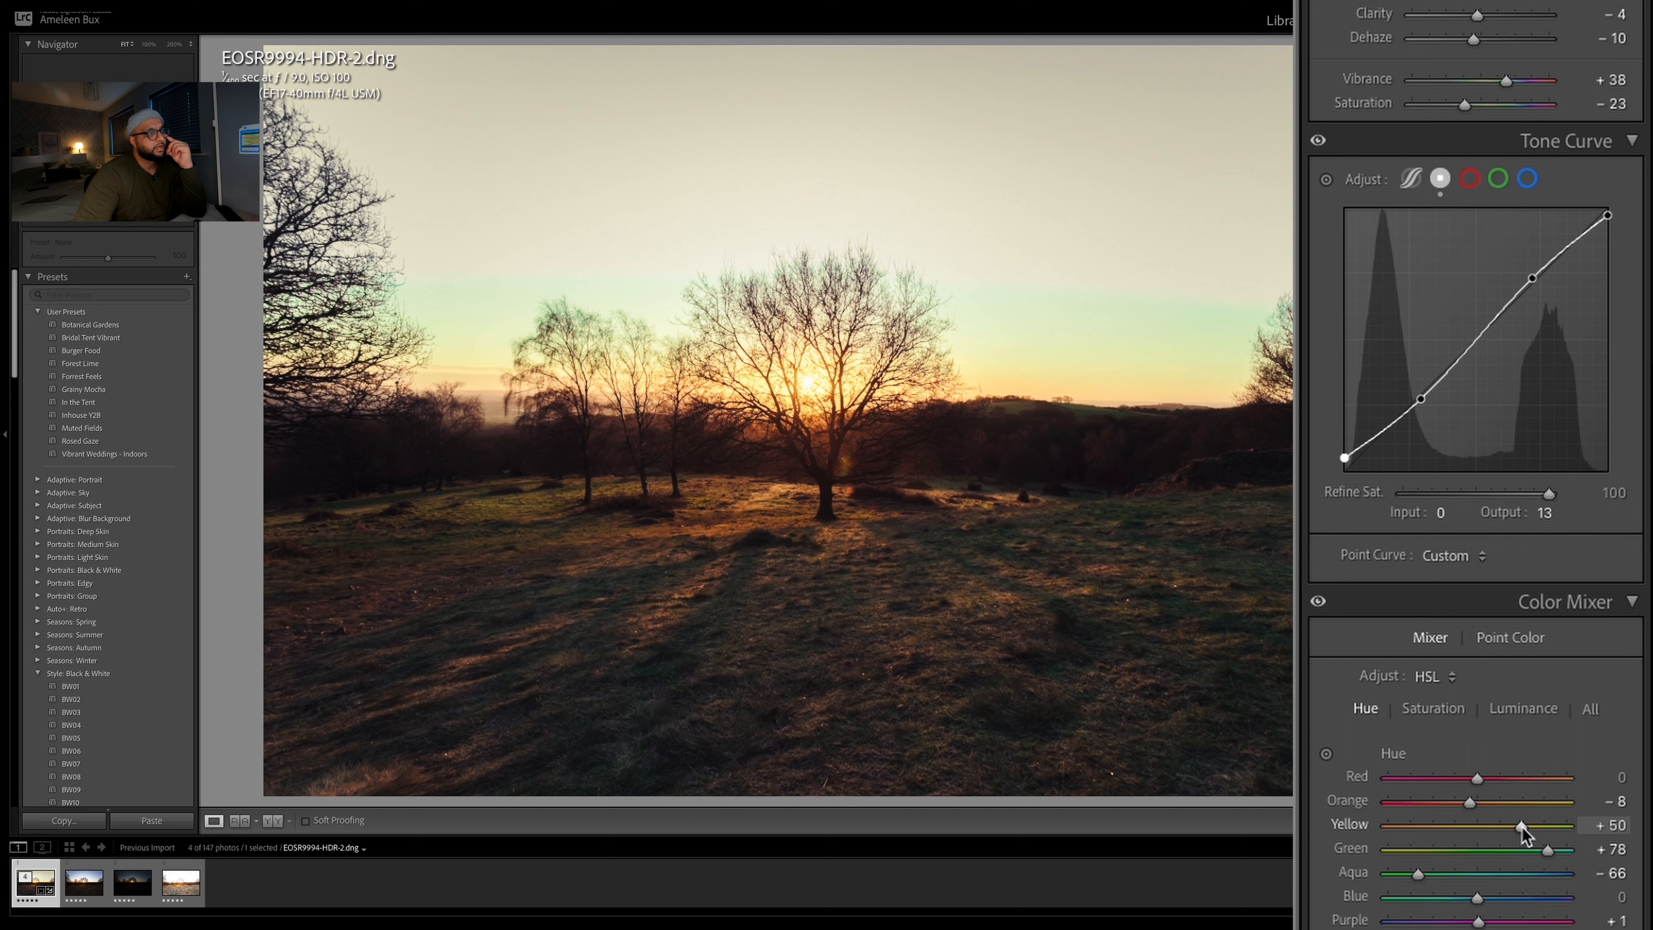
{"action": "left_click_drag", "start_coordinate": [1508, 824], "coordinate": [1485, 778]}
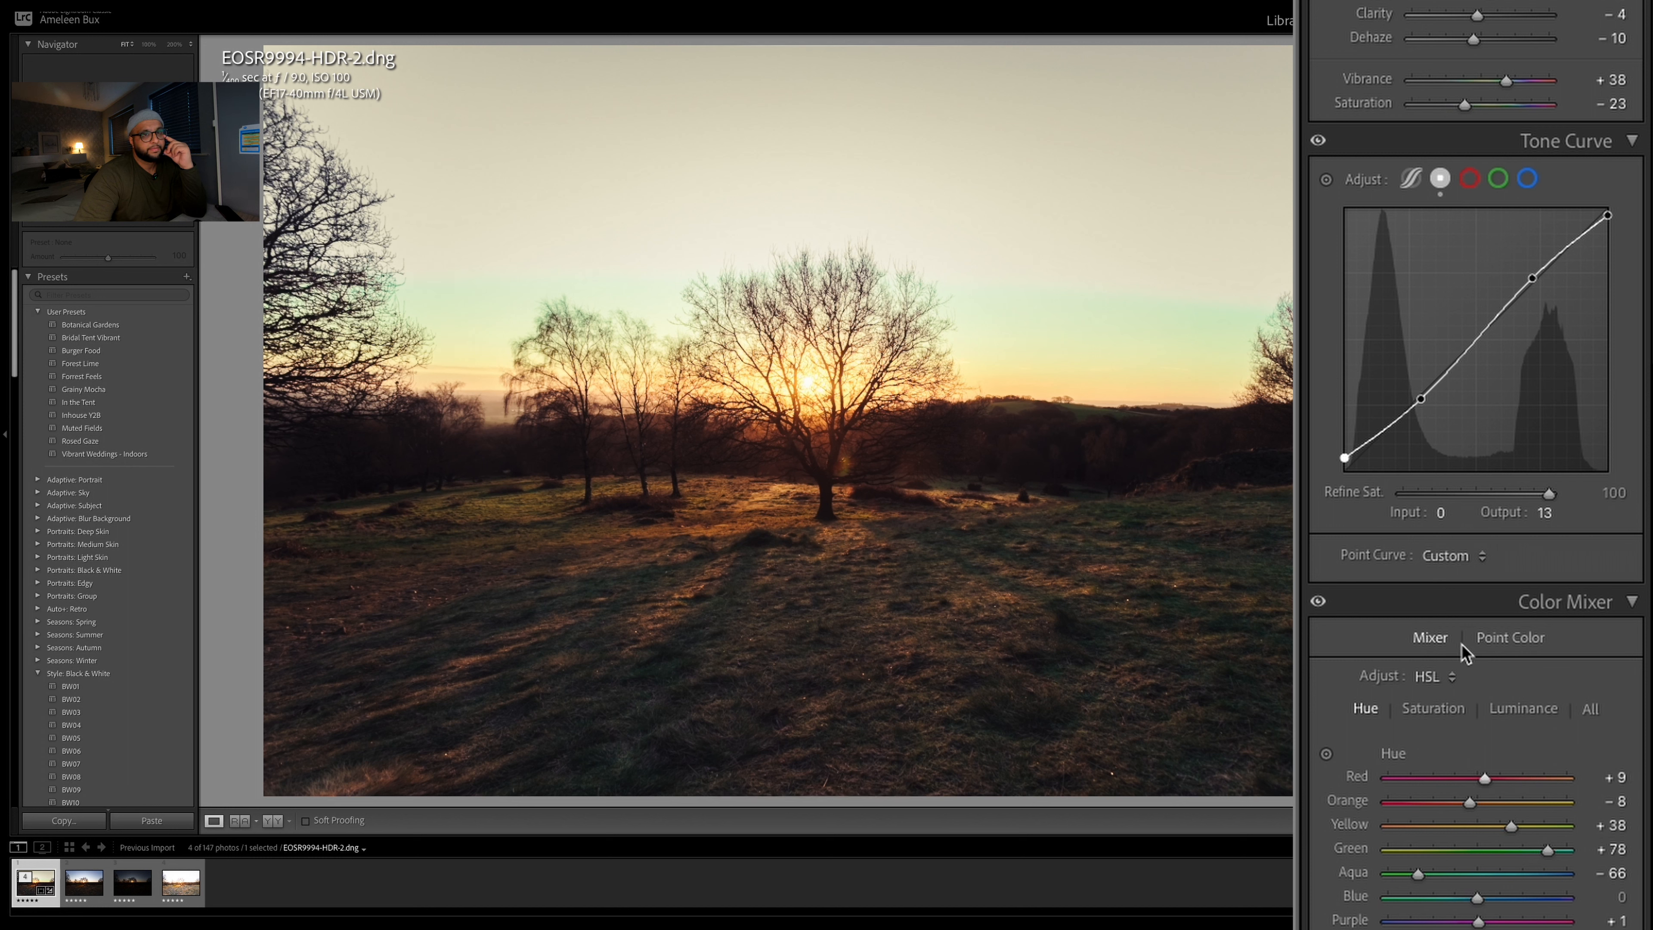
Set the Orange, Yellow and Green saturation to +8, +37 and +17, and the Yellow and Green hues to +29 and +81
{"action": "left_click", "coordinate": [1434, 708]}
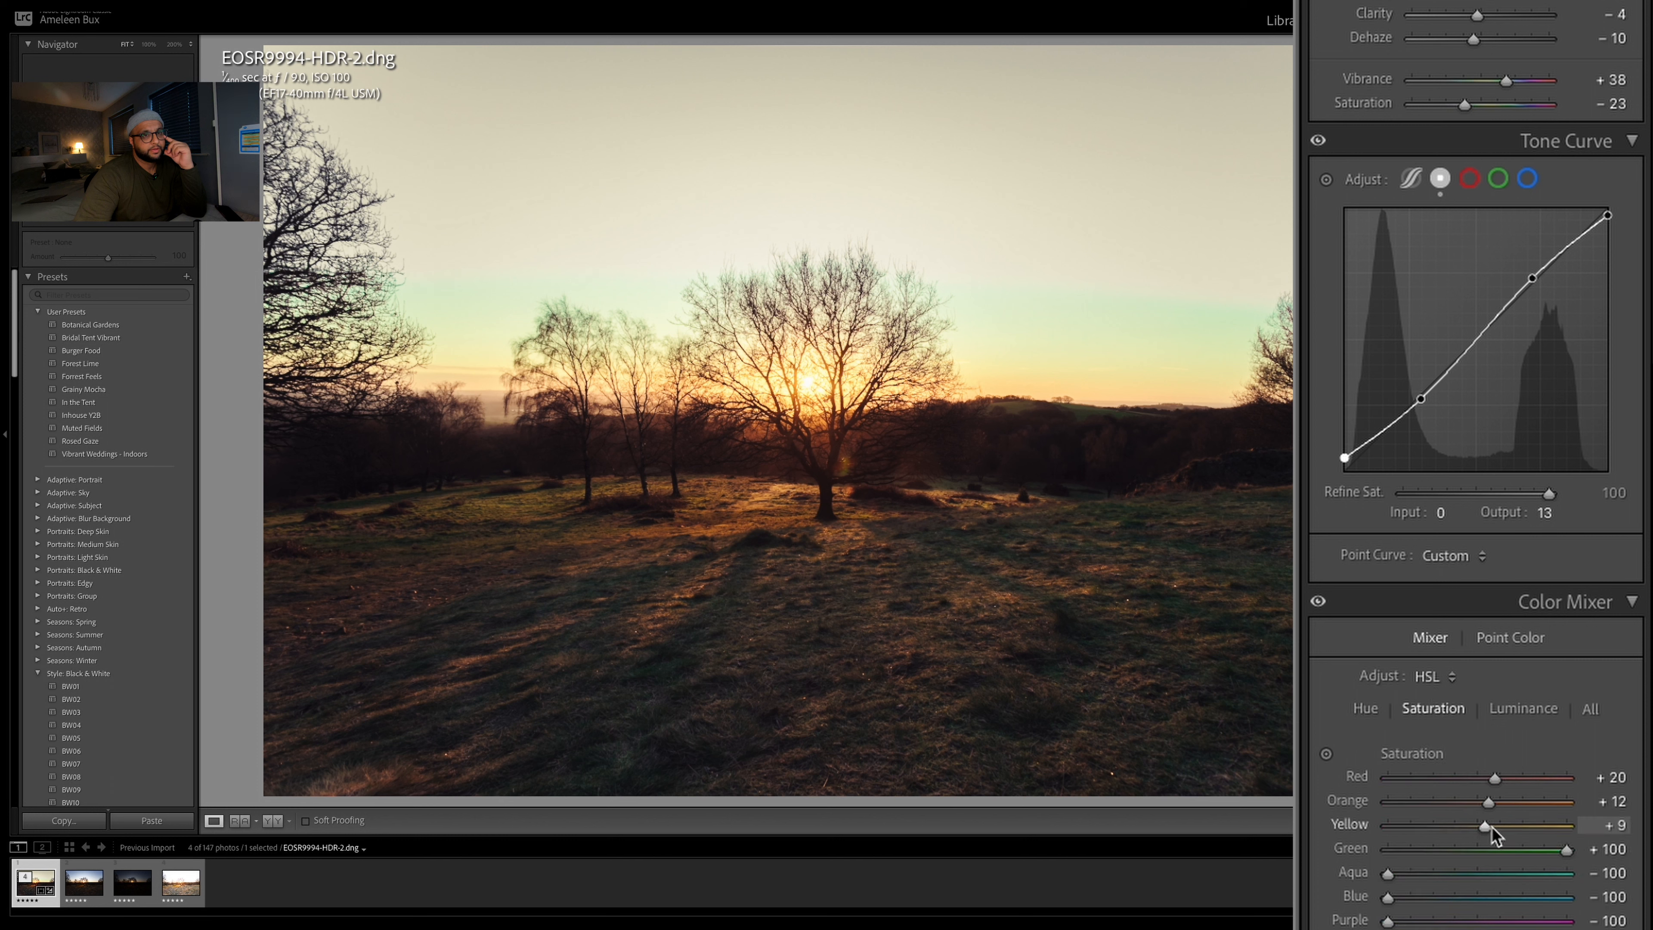
{"action": "mouse_move", "coordinate": [1484, 825]}
{"action": "left_mouse_down"}
{"action": "mouse_move", "coordinate": [1511, 825]}
{"action": "mouse_move", "coordinate": [1486, 806]}
{"action": "left_mouse_up"}
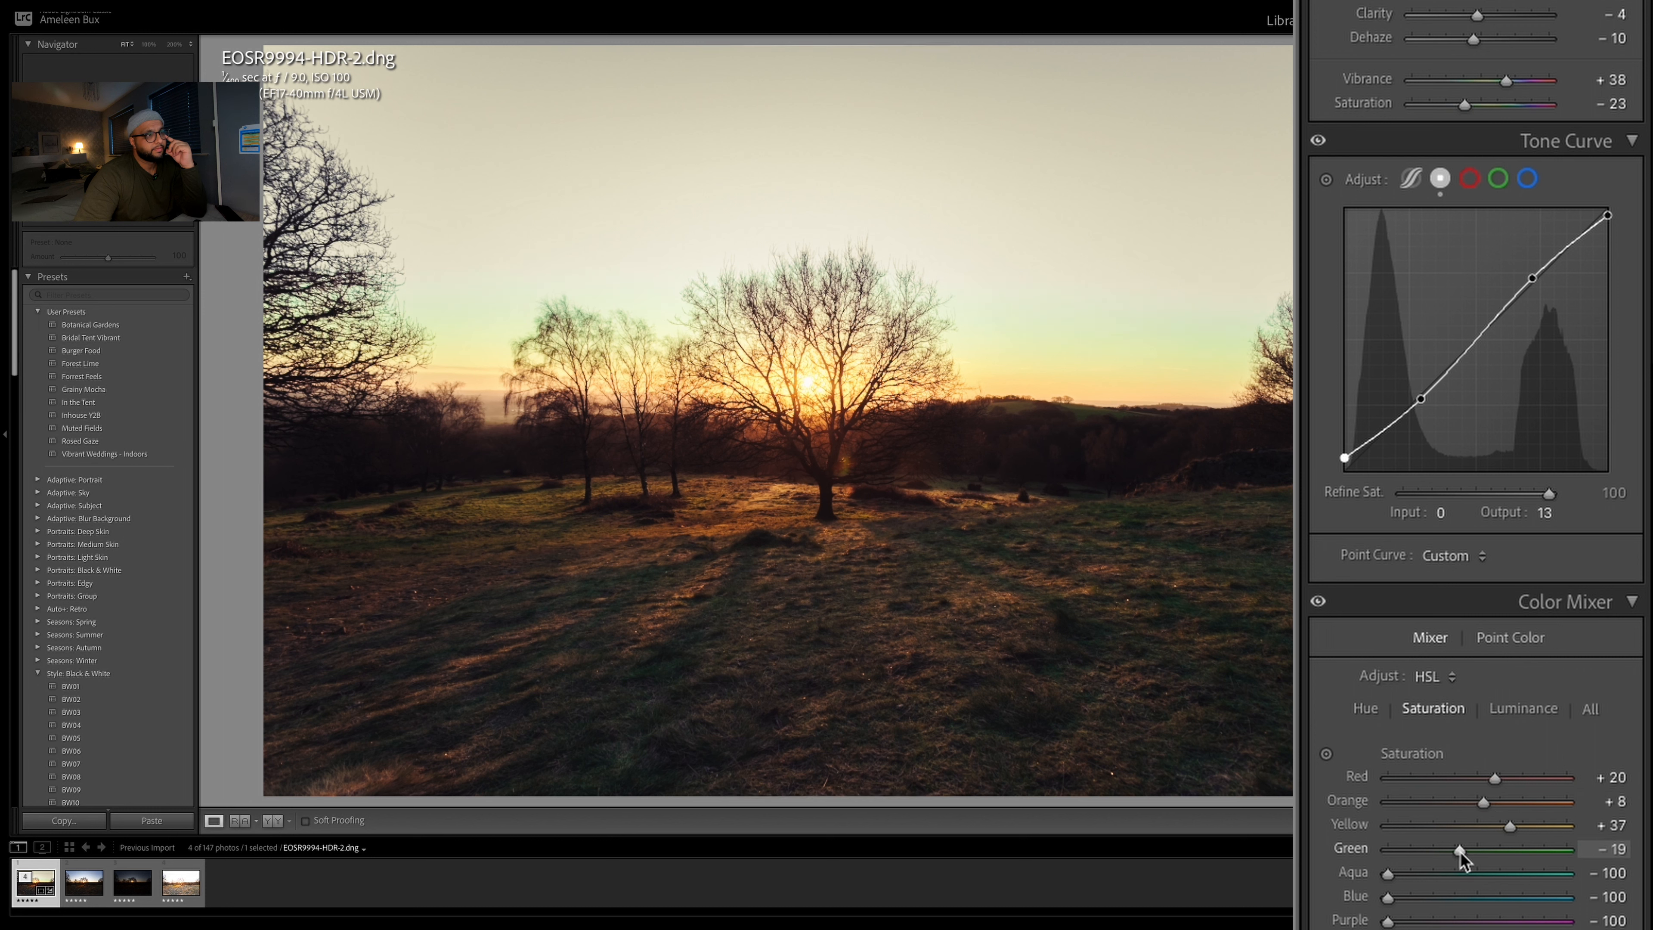
{"action": "left_click_drag", "start_coordinate": [1531, 851], "coordinate": [1493, 851]}
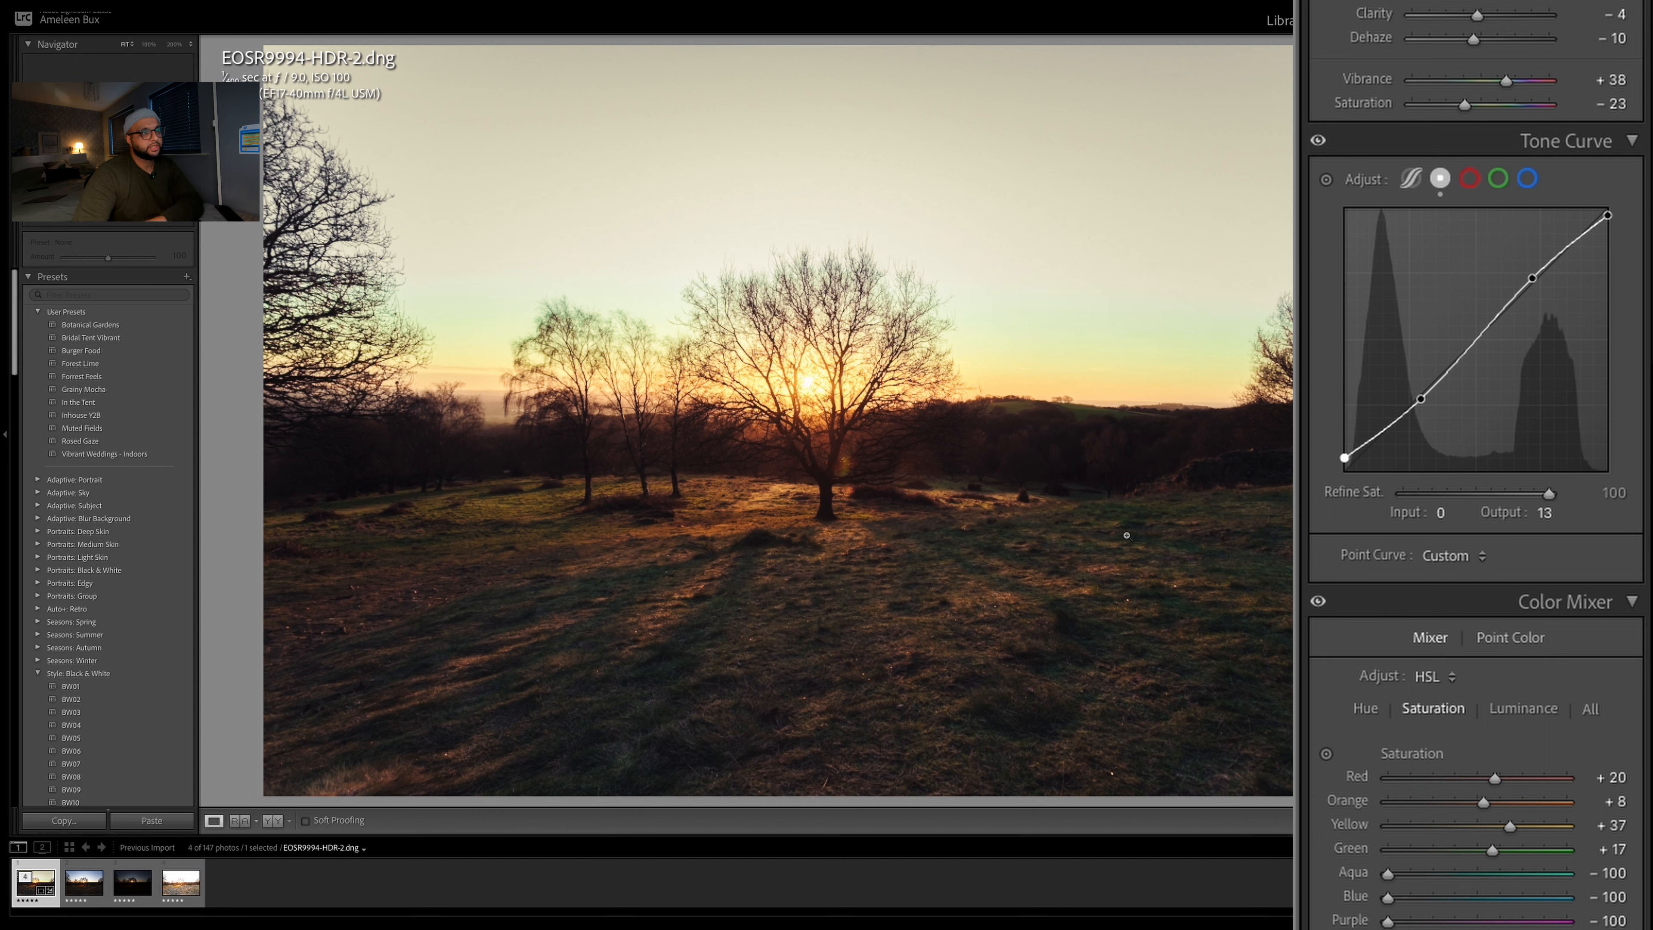
{"action": "left_click", "coordinate": [1365, 709]}
{"action": "left_click_drag", "start_coordinate": [1547, 850], "coordinate": [1503, 833]}
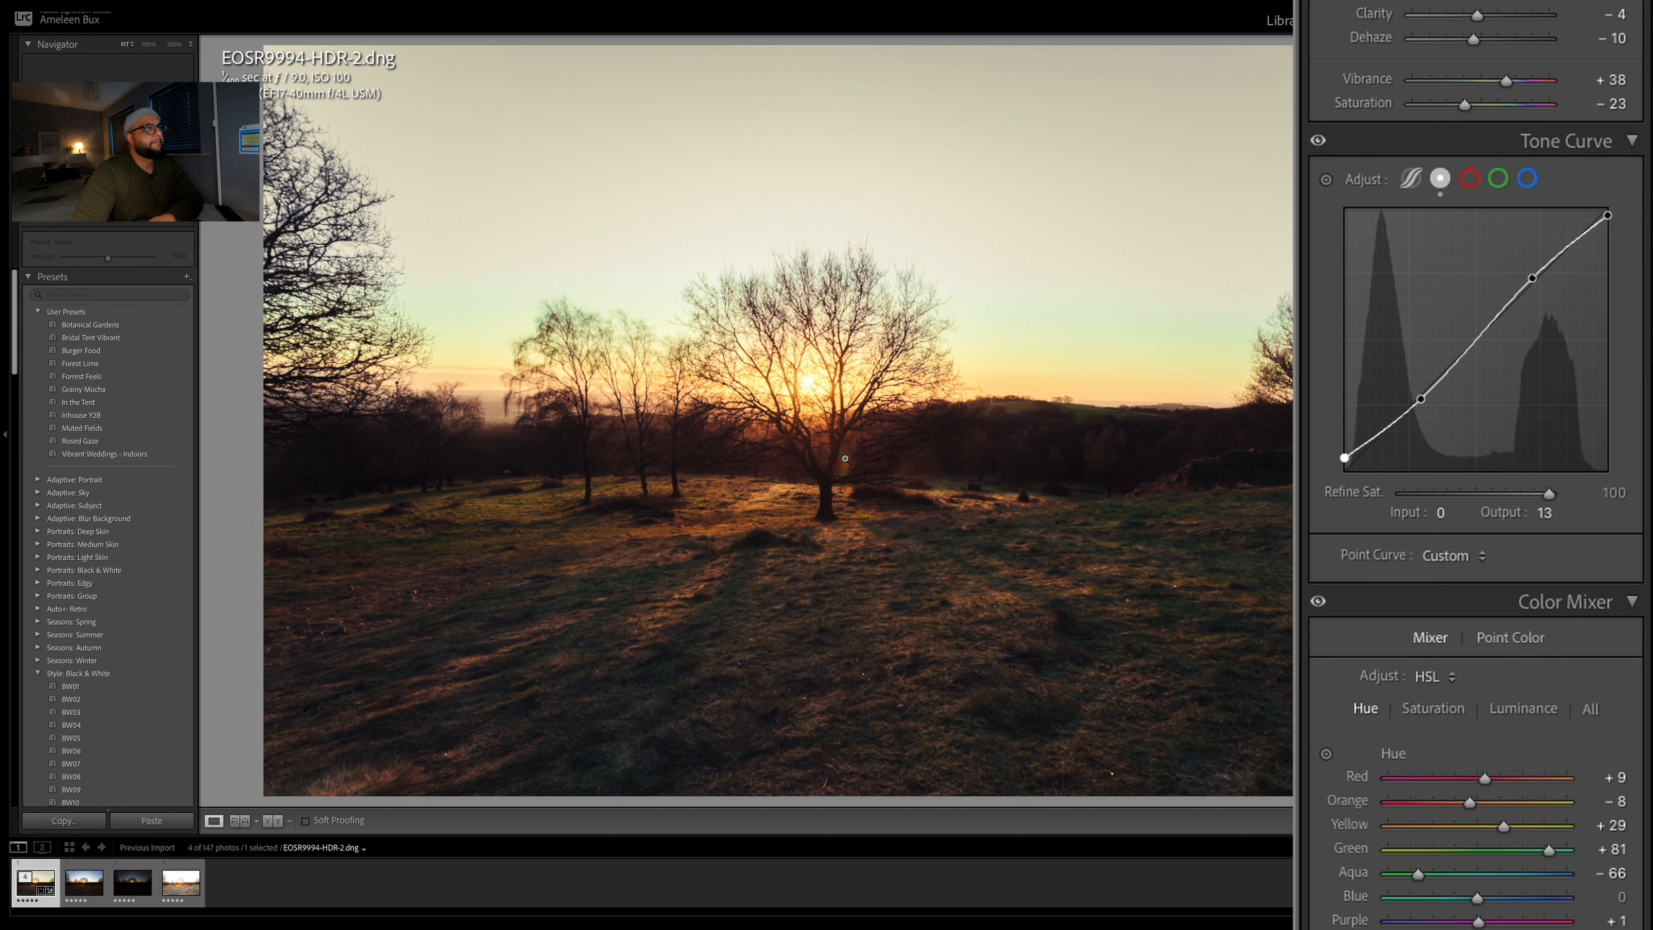
Add a linear gradient mask running from the photo's bottom edge up into the sky above the central tree
{"action": "scroll", "coordinate": [1599, 566], "scroll_direction": "up", "scroll_amount": 10}
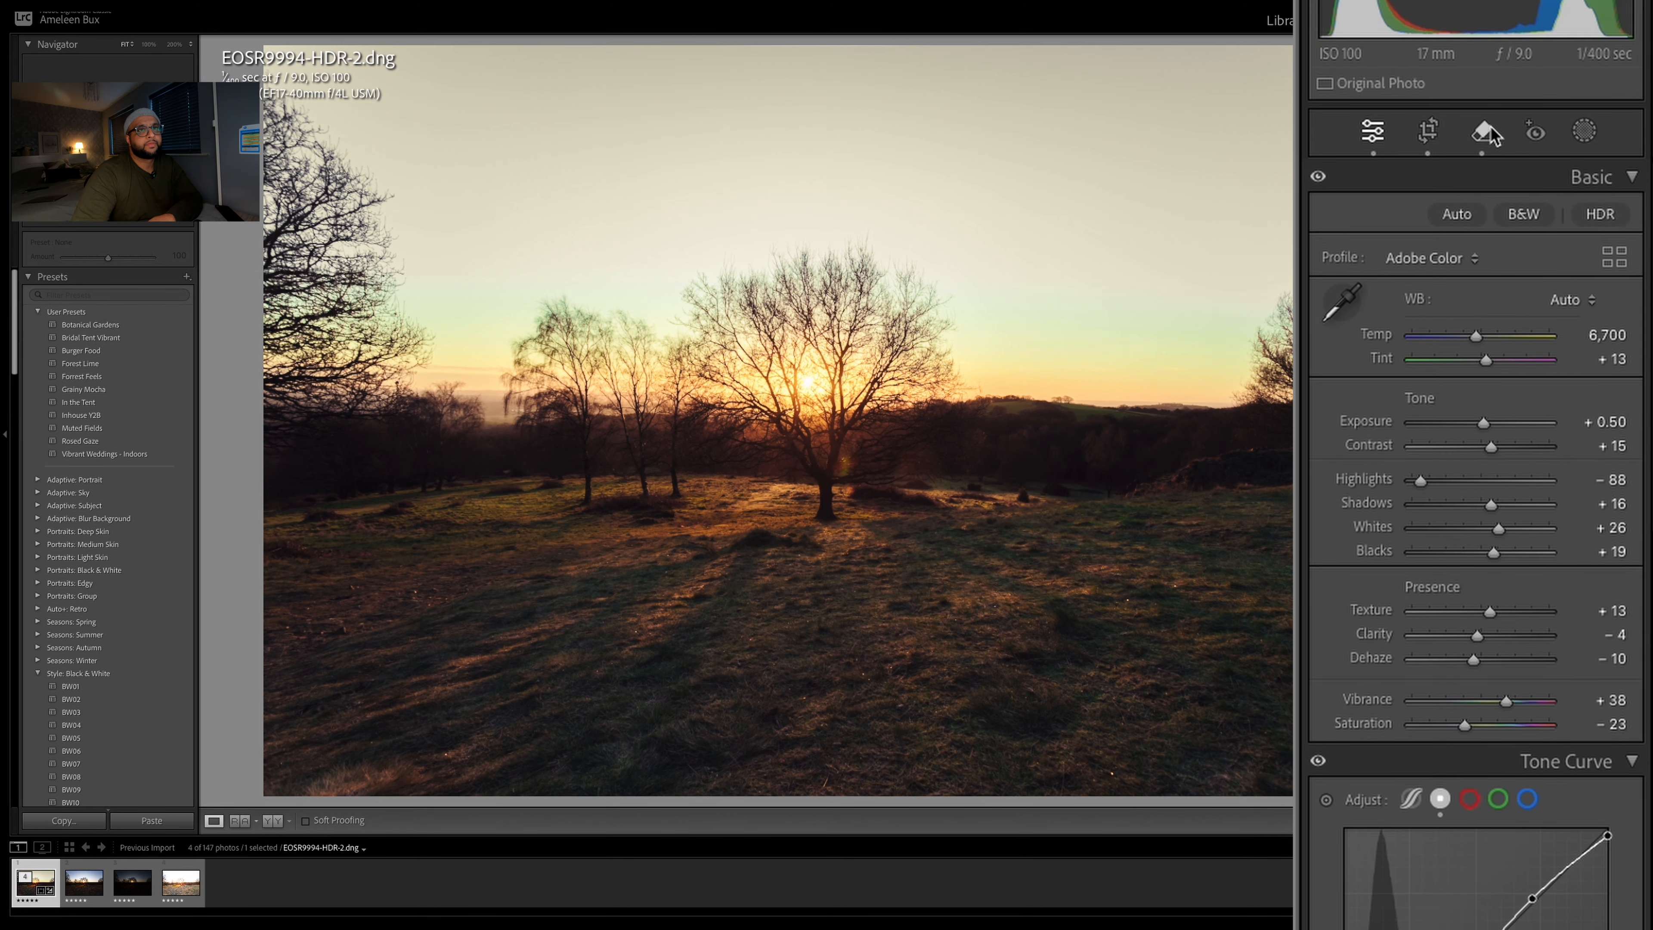
{"action": "left_click", "coordinate": [1585, 132]}
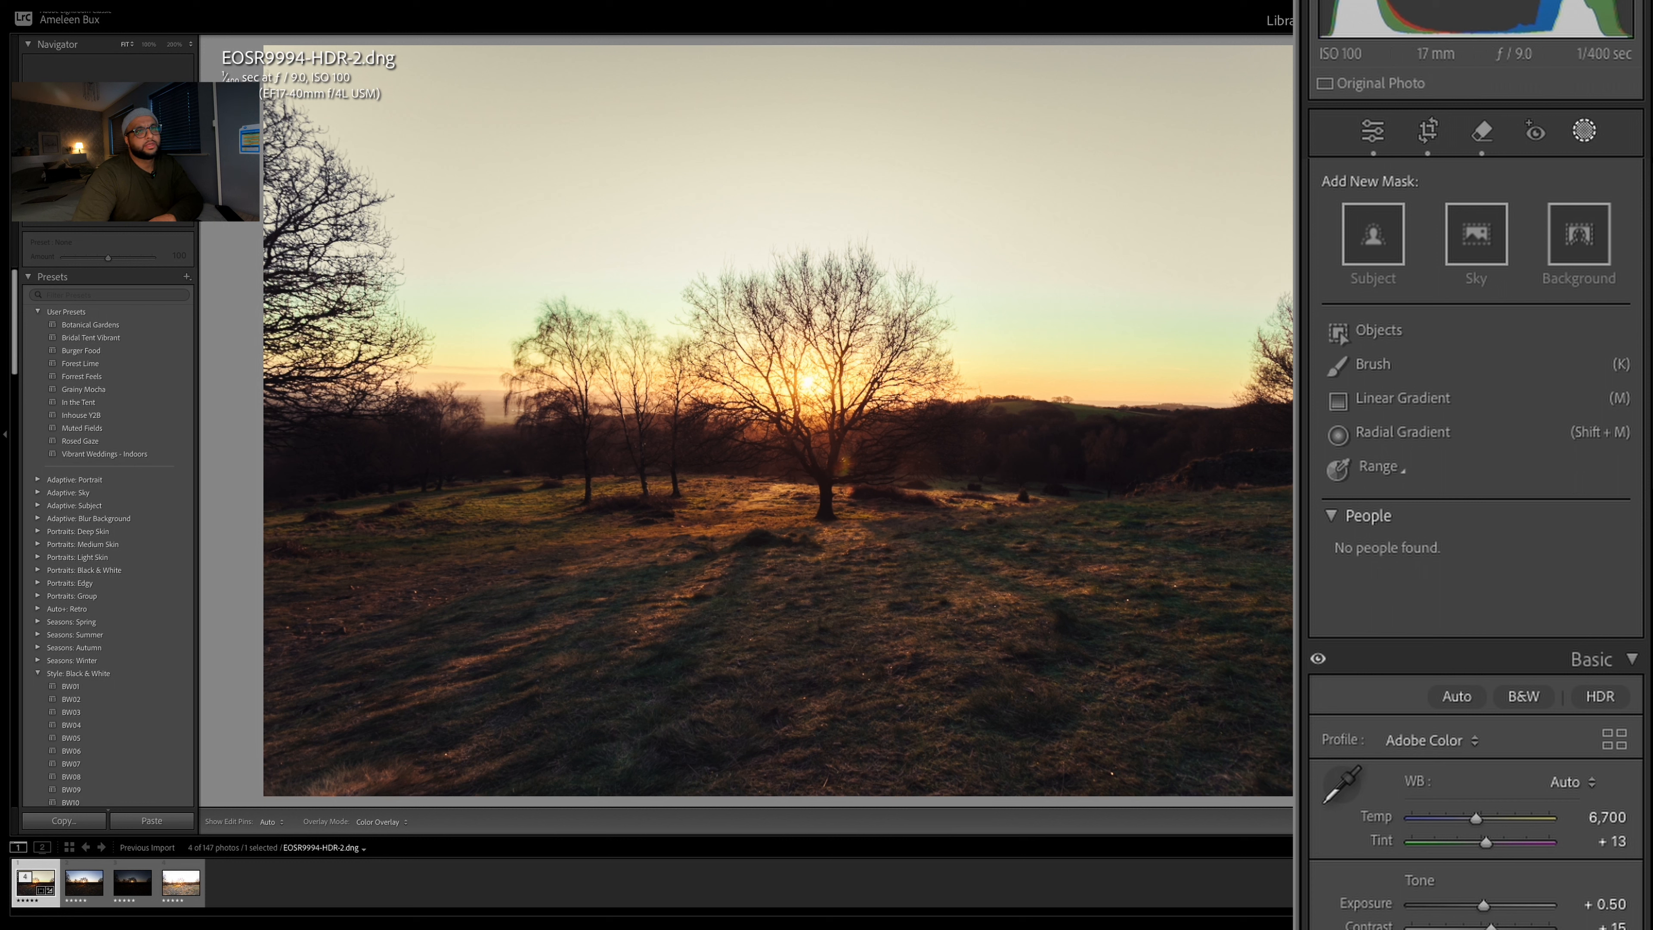
{"action": "left_click", "coordinate": [1428, 402]}
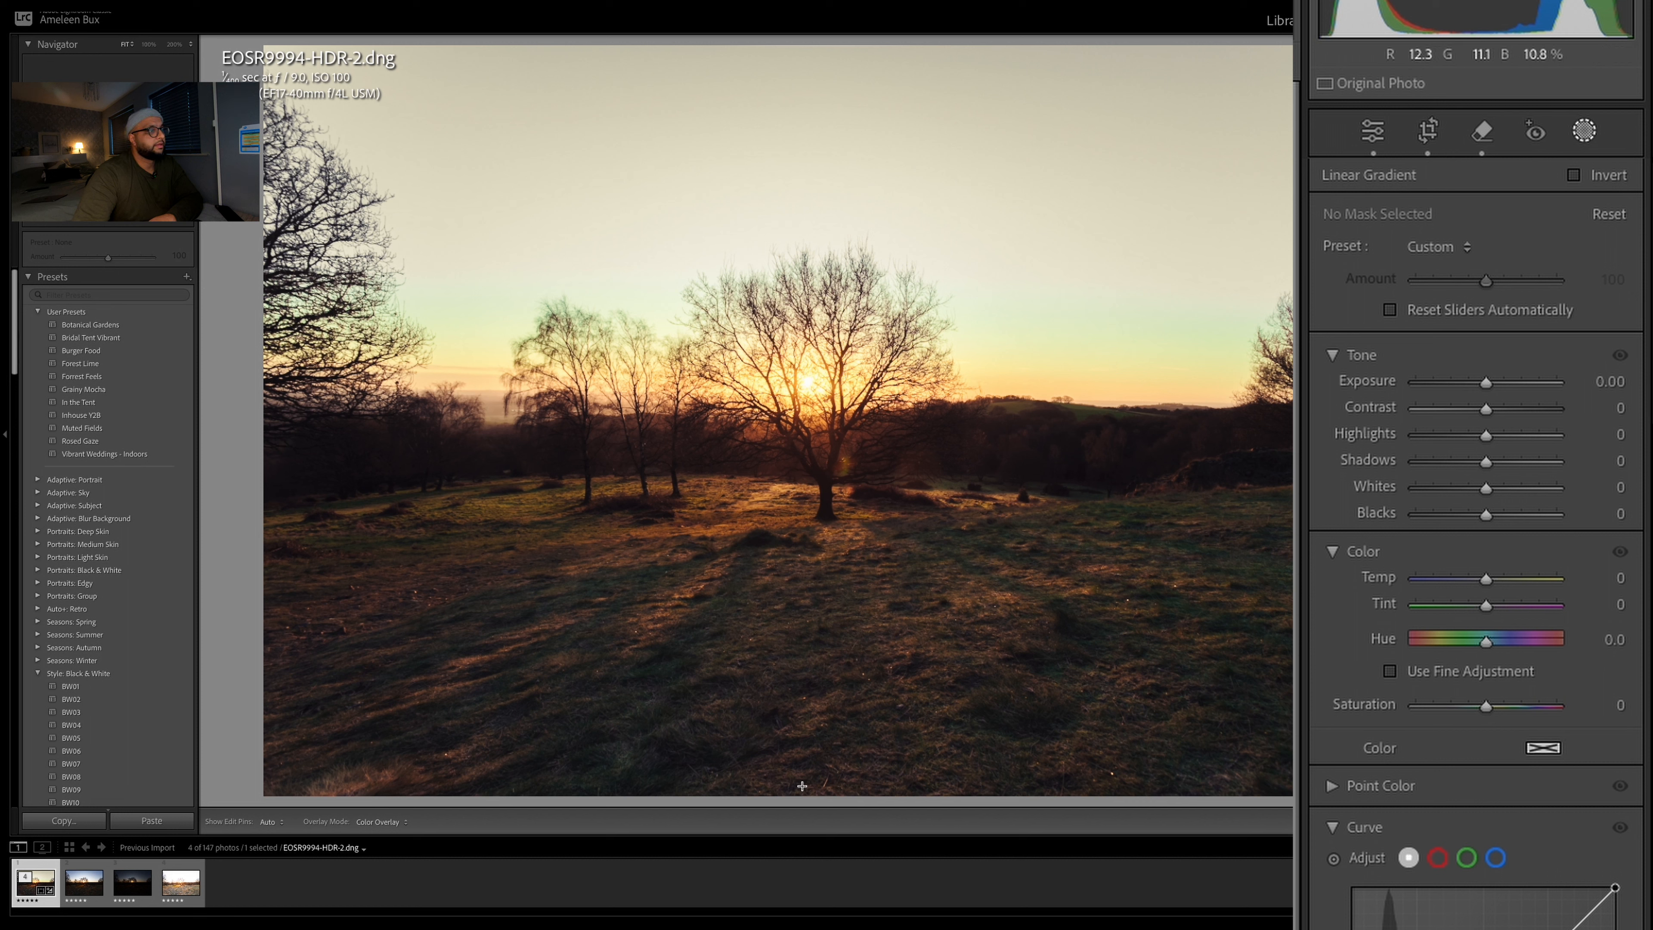
{"action": "left_click_drag", "start_coordinate": [835, 804], "coordinate": [830, 132]}
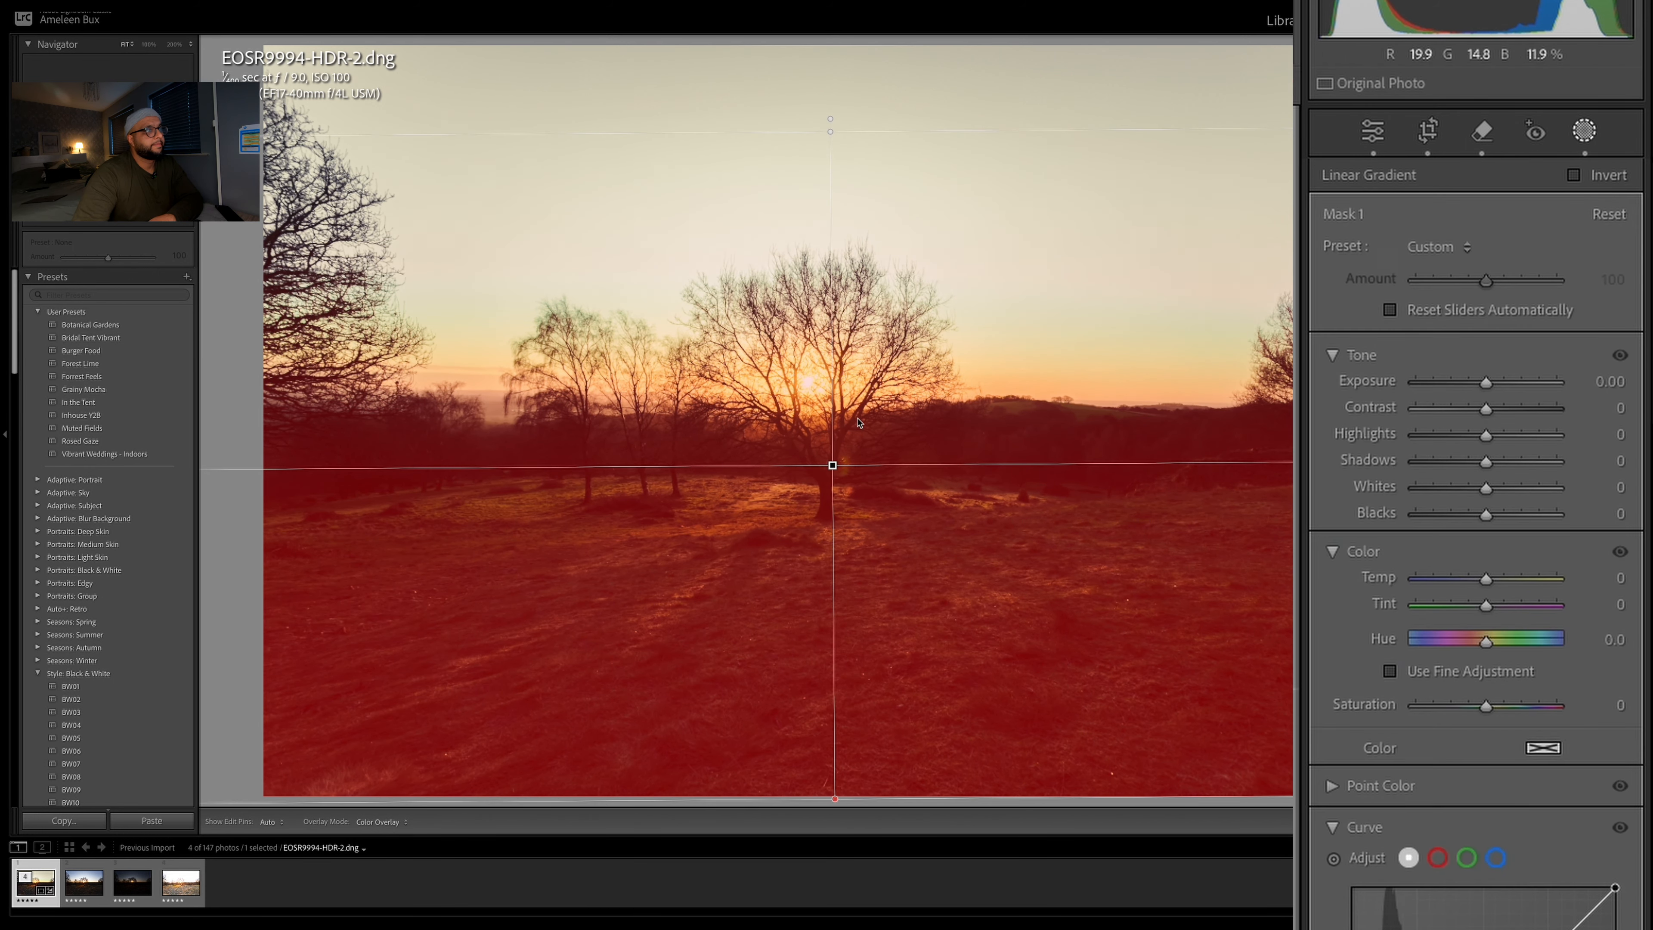
Lower the foreground gradient's upper boundary to just above the horizon and set its exposure to −0.99, shadows to 23 and whites to 41
{"action": "left_click_drag", "start_coordinate": [1493, 386], "coordinate": [1478, 381]}
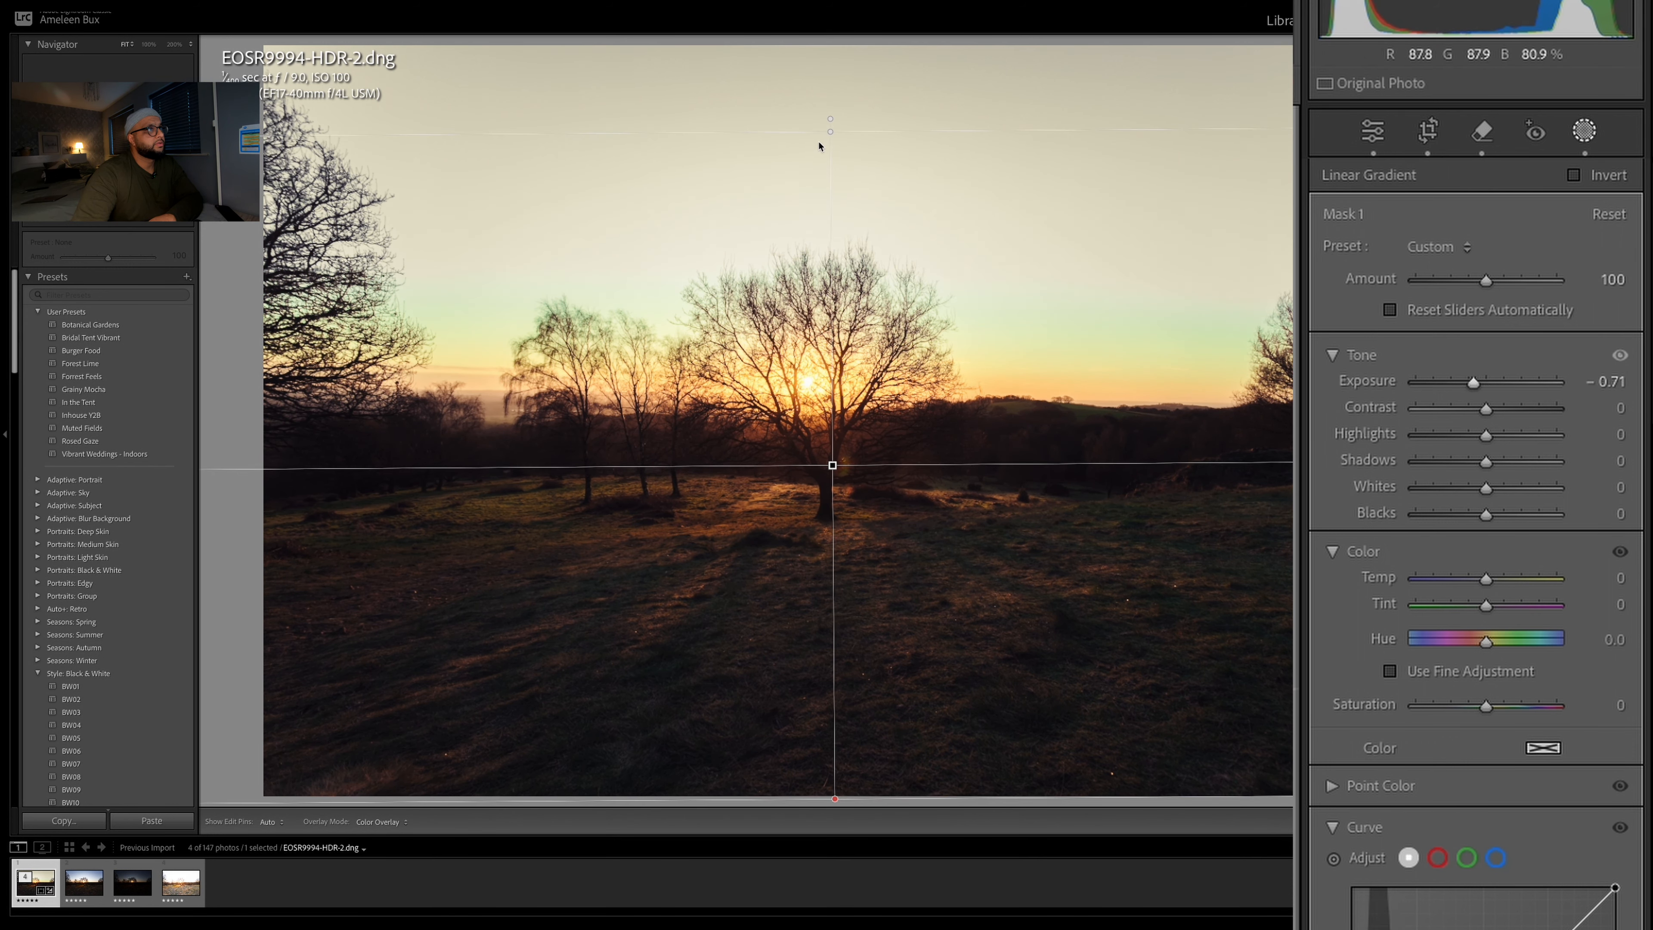
{"action": "left_click_drag", "start_coordinate": [823, 133], "coordinate": [812, 301]}
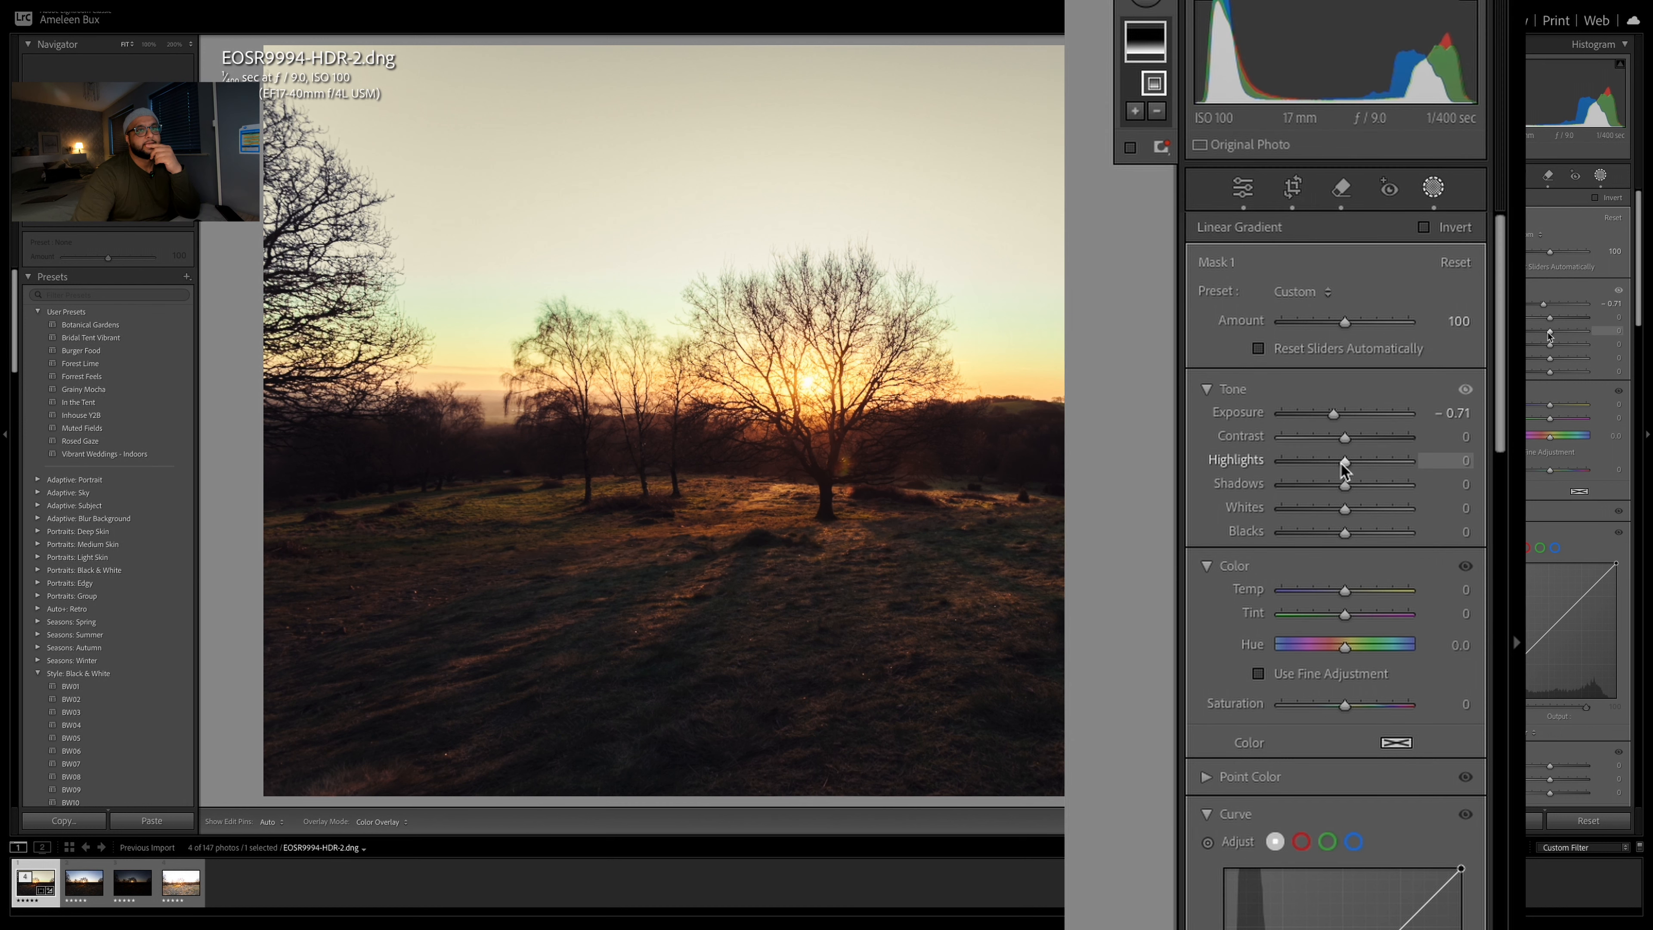
{"action": "mouse_move", "coordinate": [1345, 510]}
{"action": "left_mouse_down"}
{"action": "mouse_move", "coordinate": [1385, 511]}
{"action": "mouse_move", "coordinate": [1358, 487]}
{"action": "left_mouse_up"}
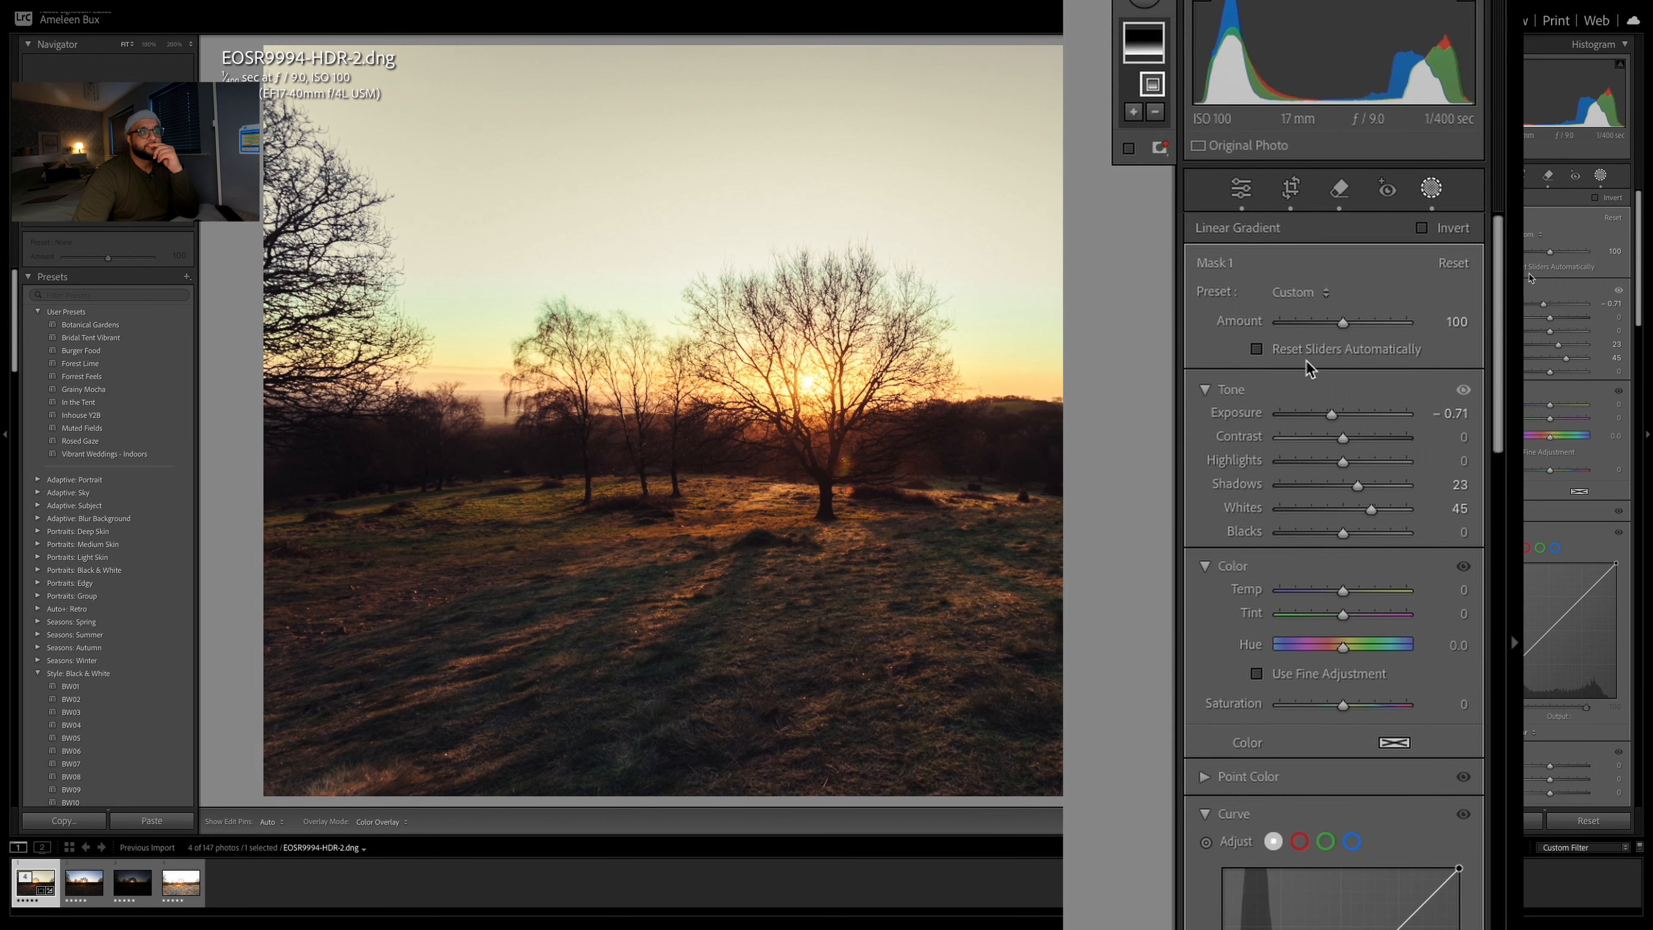
{"action": "left_click_drag", "start_coordinate": [1332, 423], "coordinate": [1326, 423]}
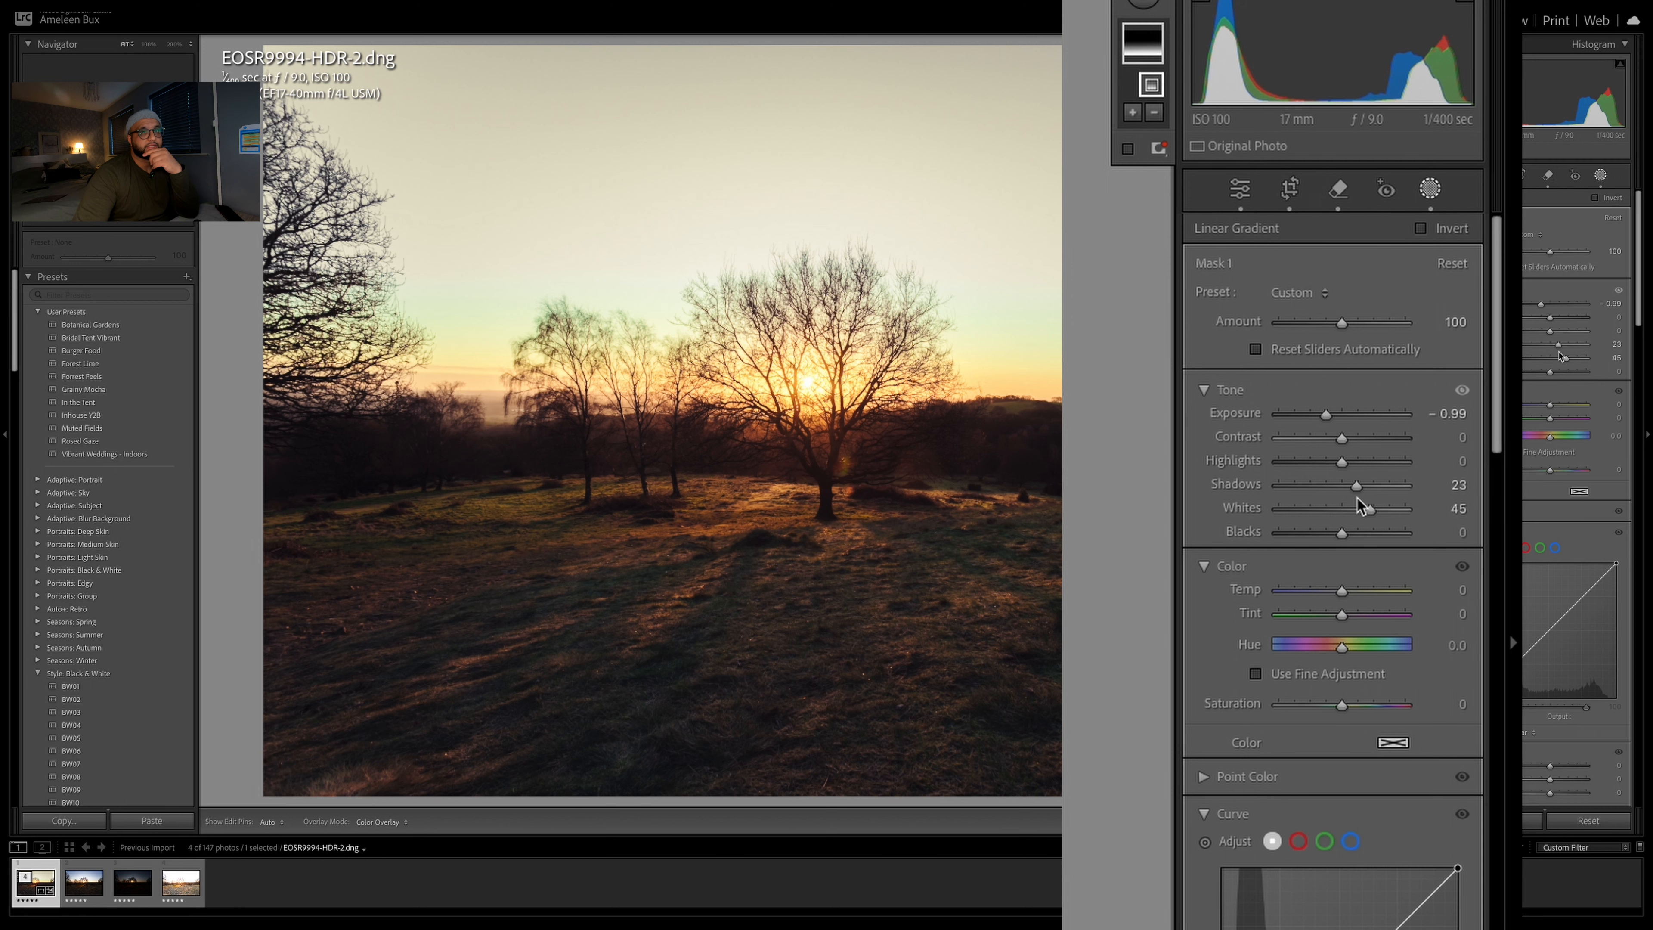
{"action": "left_click_drag", "start_coordinate": [1412, 510], "coordinate": [1410, 512]}
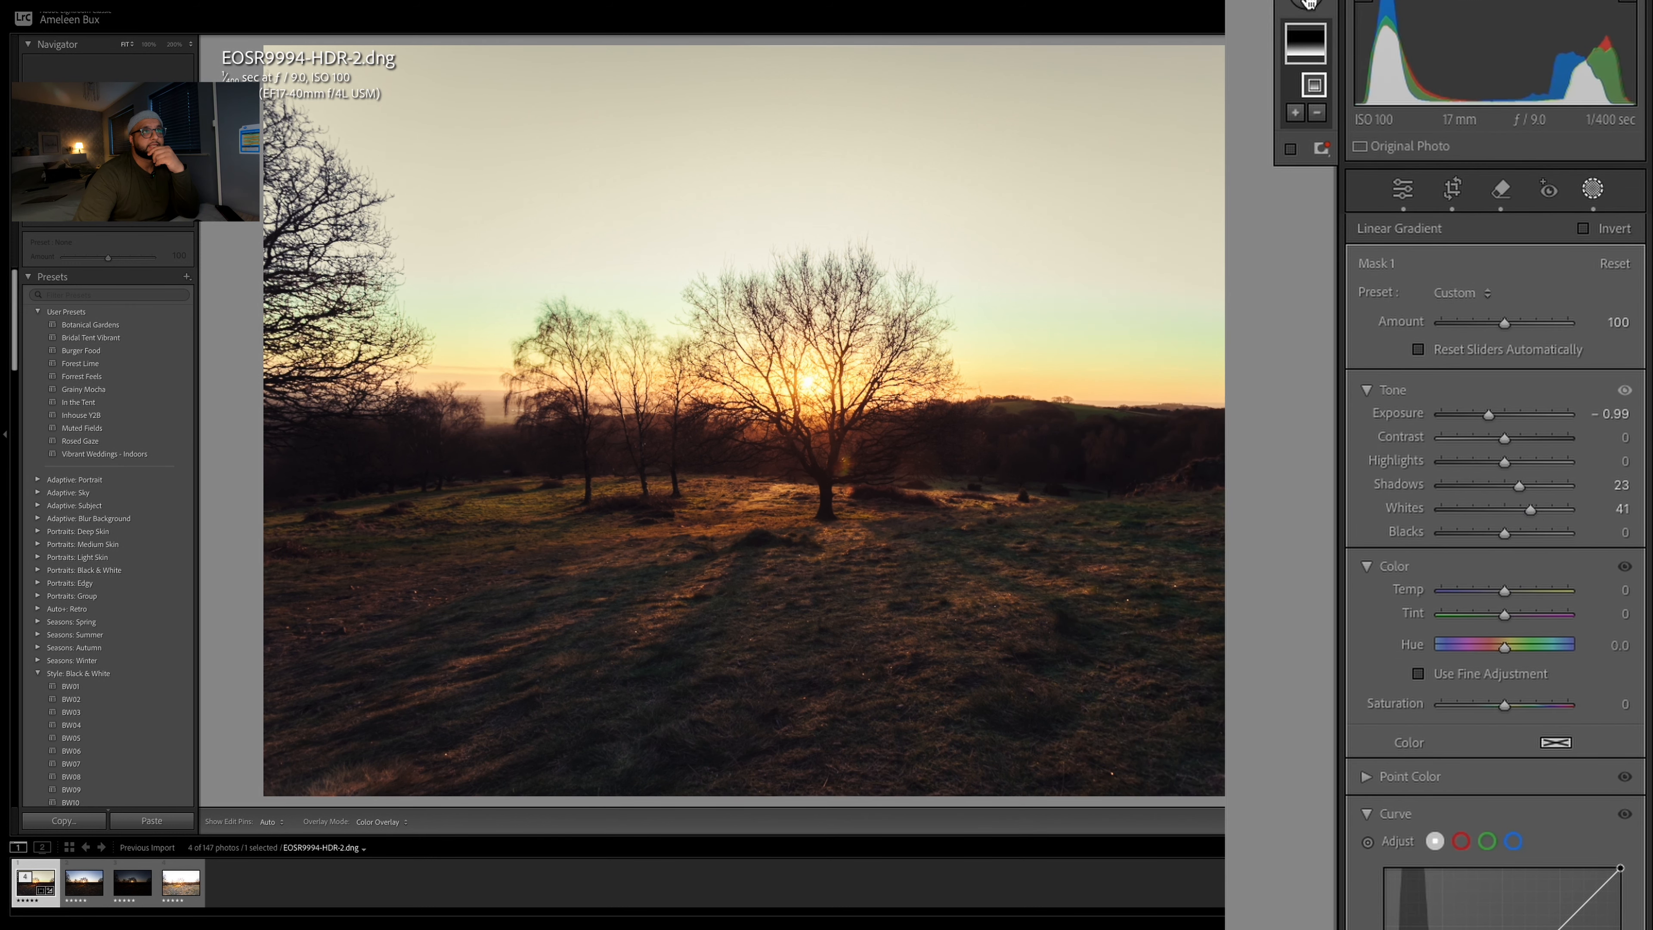
Add a large radial gradient mask centred on the sun behind the middle tree
{"action": "left_click", "coordinate": [1308, 3]}
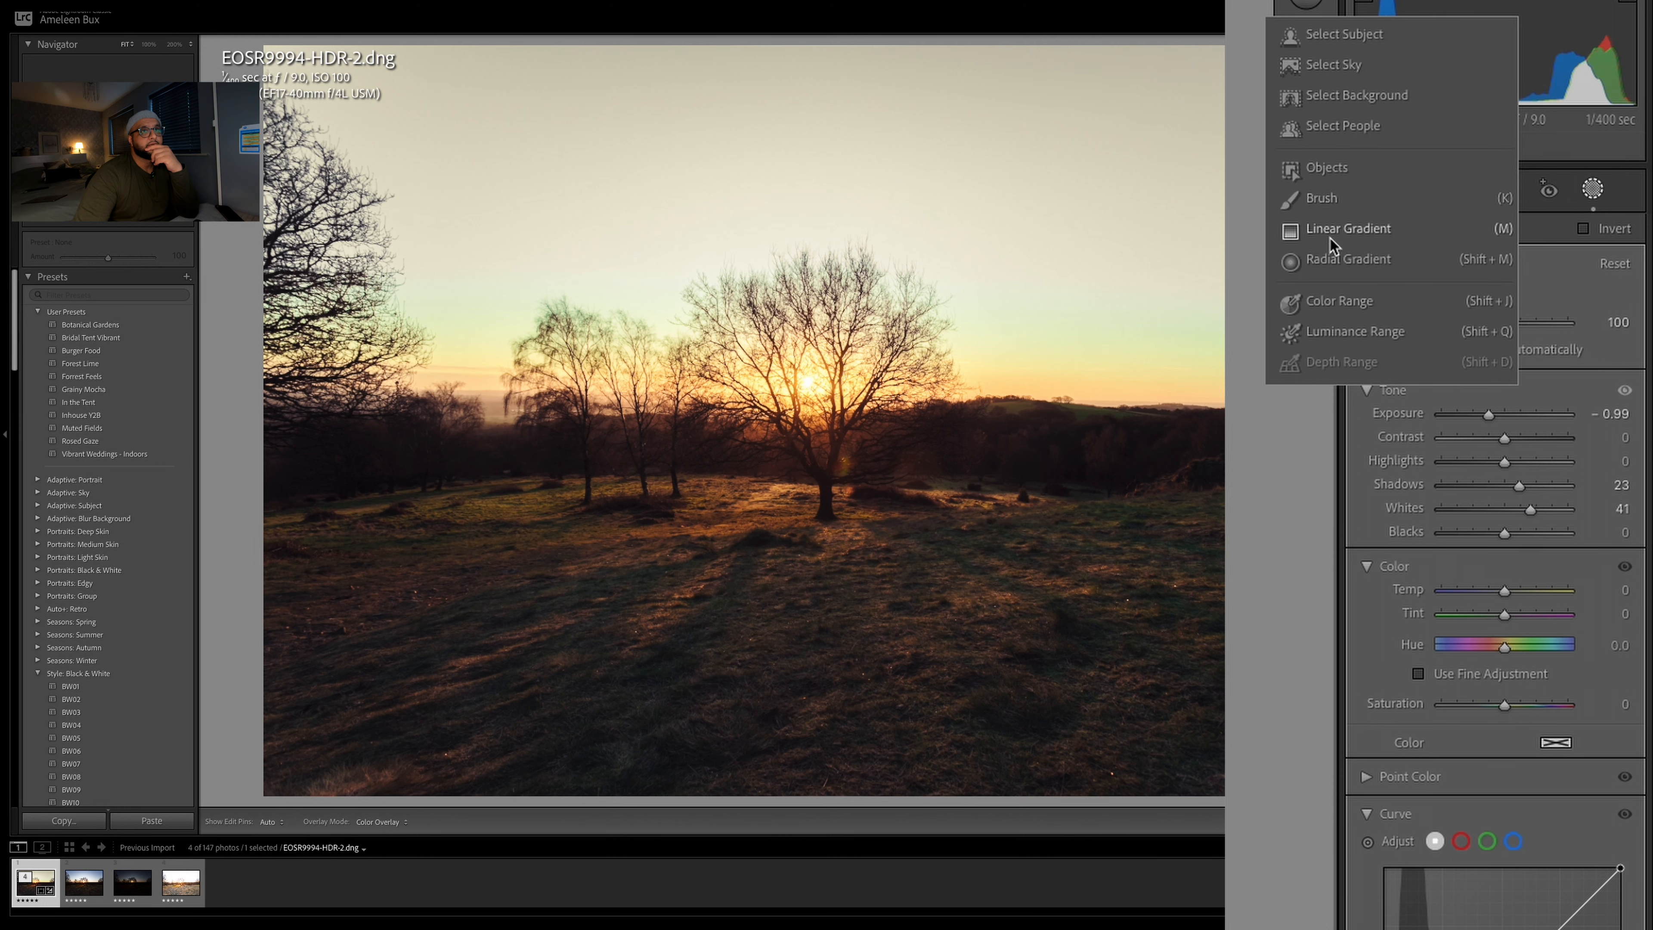
{"action": "left_click", "coordinate": [1330, 256]}
{"action": "left_click_drag", "start_coordinate": [812, 370], "coordinate": [1217, 749]}
{"action": "left_click_drag", "start_coordinate": [1361, 808], "coordinate": [1410, 805]}
{"action": "left_click_drag", "start_coordinate": [810, 364], "coordinate": [825, 384]}
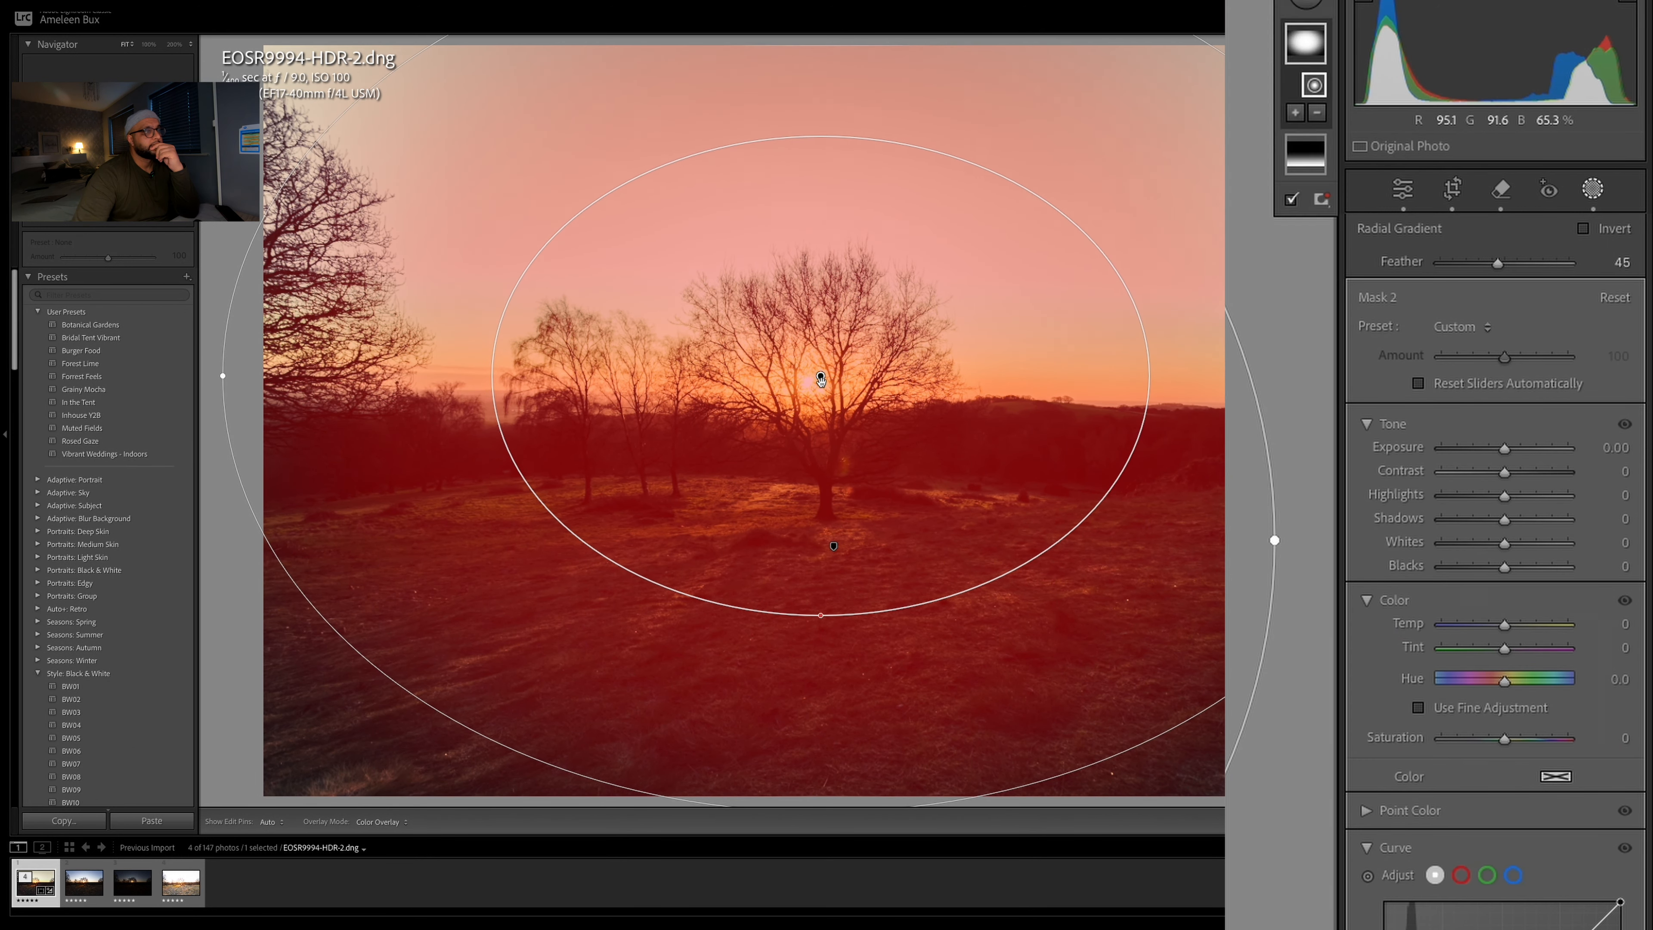
Invert the large radial mask to darken its surroundings with exposure −0.88, and reduce its feather to 29
{"action": "mouse_move", "coordinate": [1507, 450]}
{"action": "left_mouse_down"}
{"action": "mouse_move", "coordinate": [1479, 448]}
{"action": "mouse_move", "coordinate": [1494, 446]}
{"action": "left_mouse_up"}
{"action": "double_click", "coordinate": [1494, 446]}
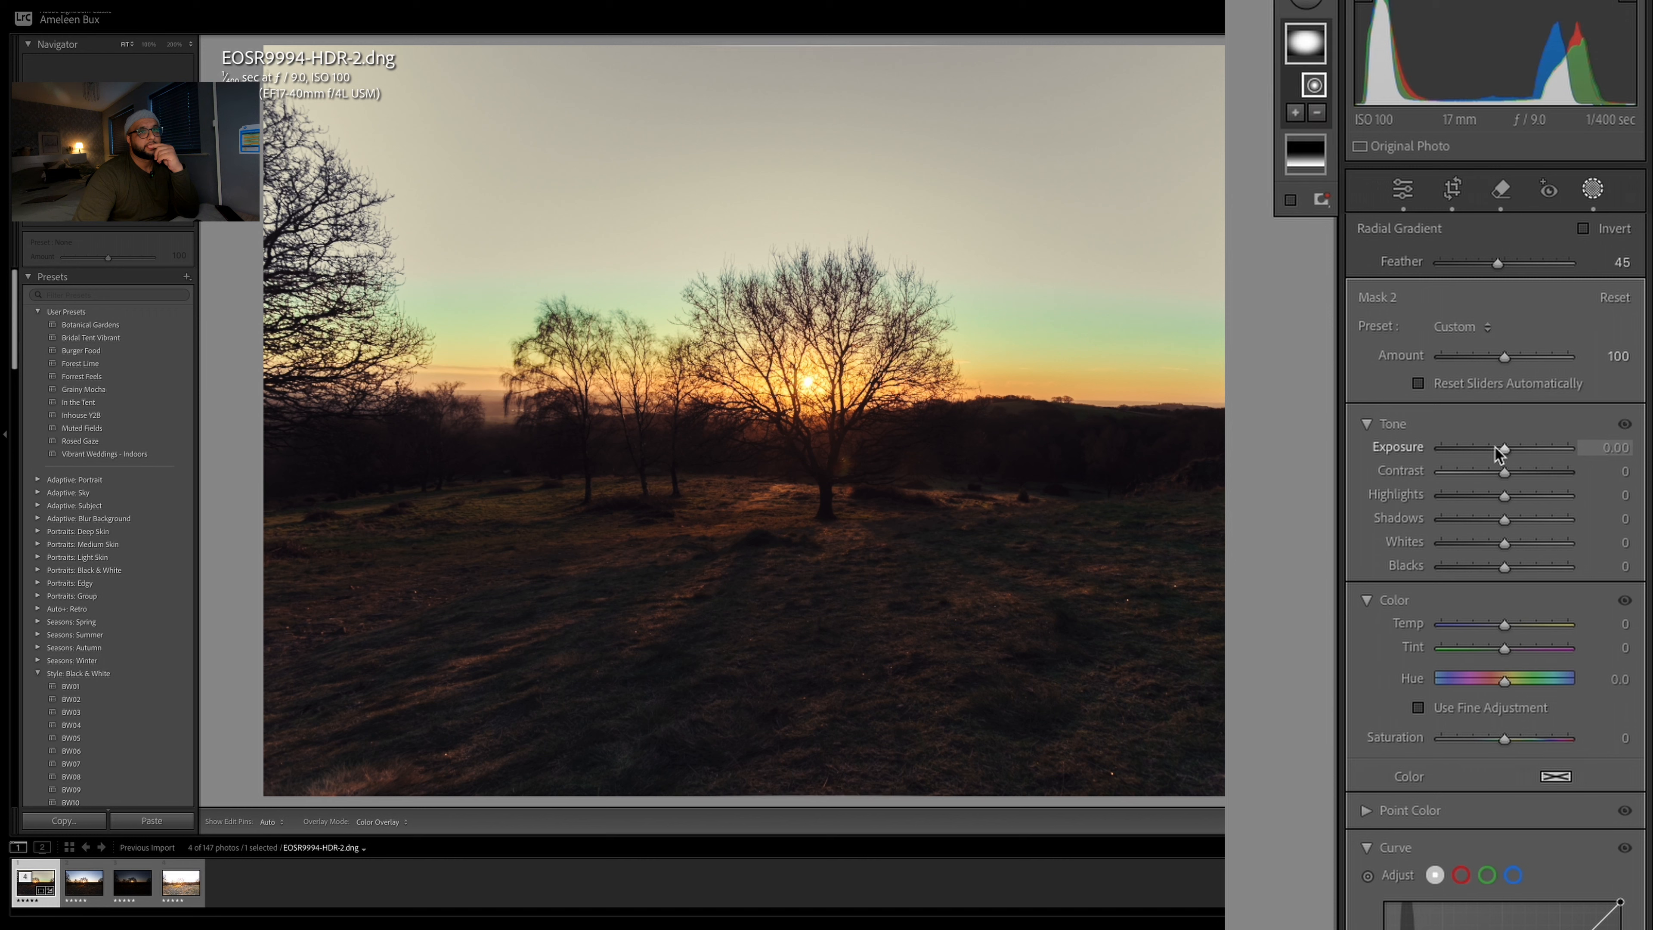
{"action": "left_click", "coordinate": [1584, 229]}
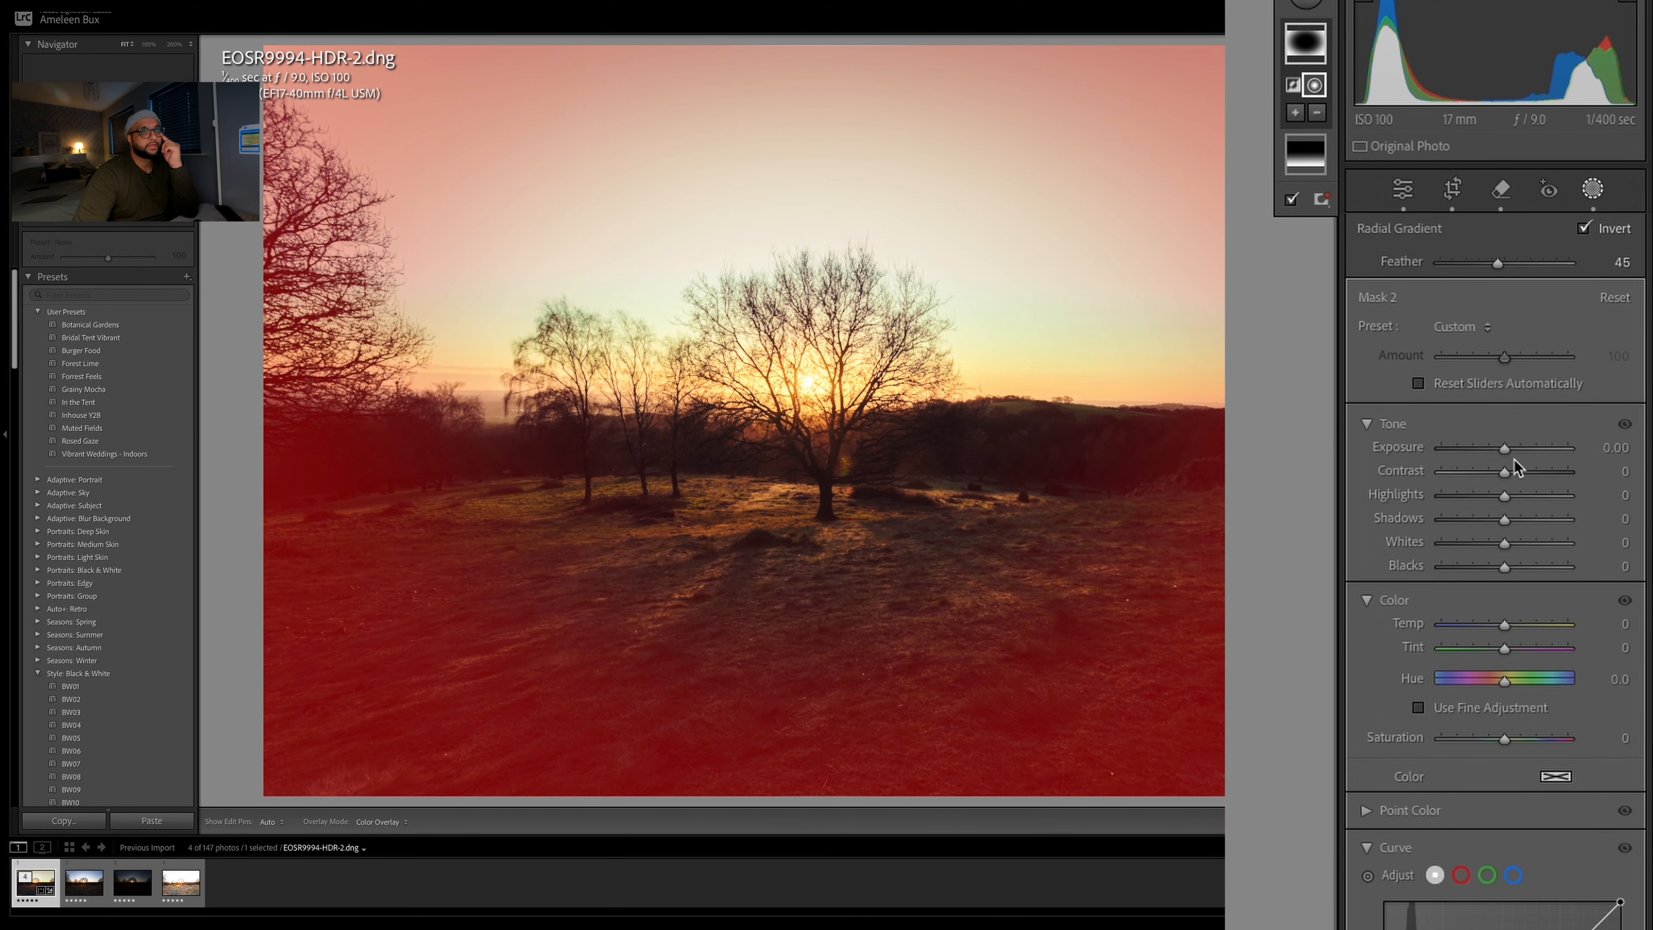
{"action": "left_click_drag", "start_coordinate": [1509, 449], "coordinate": [1494, 453]}
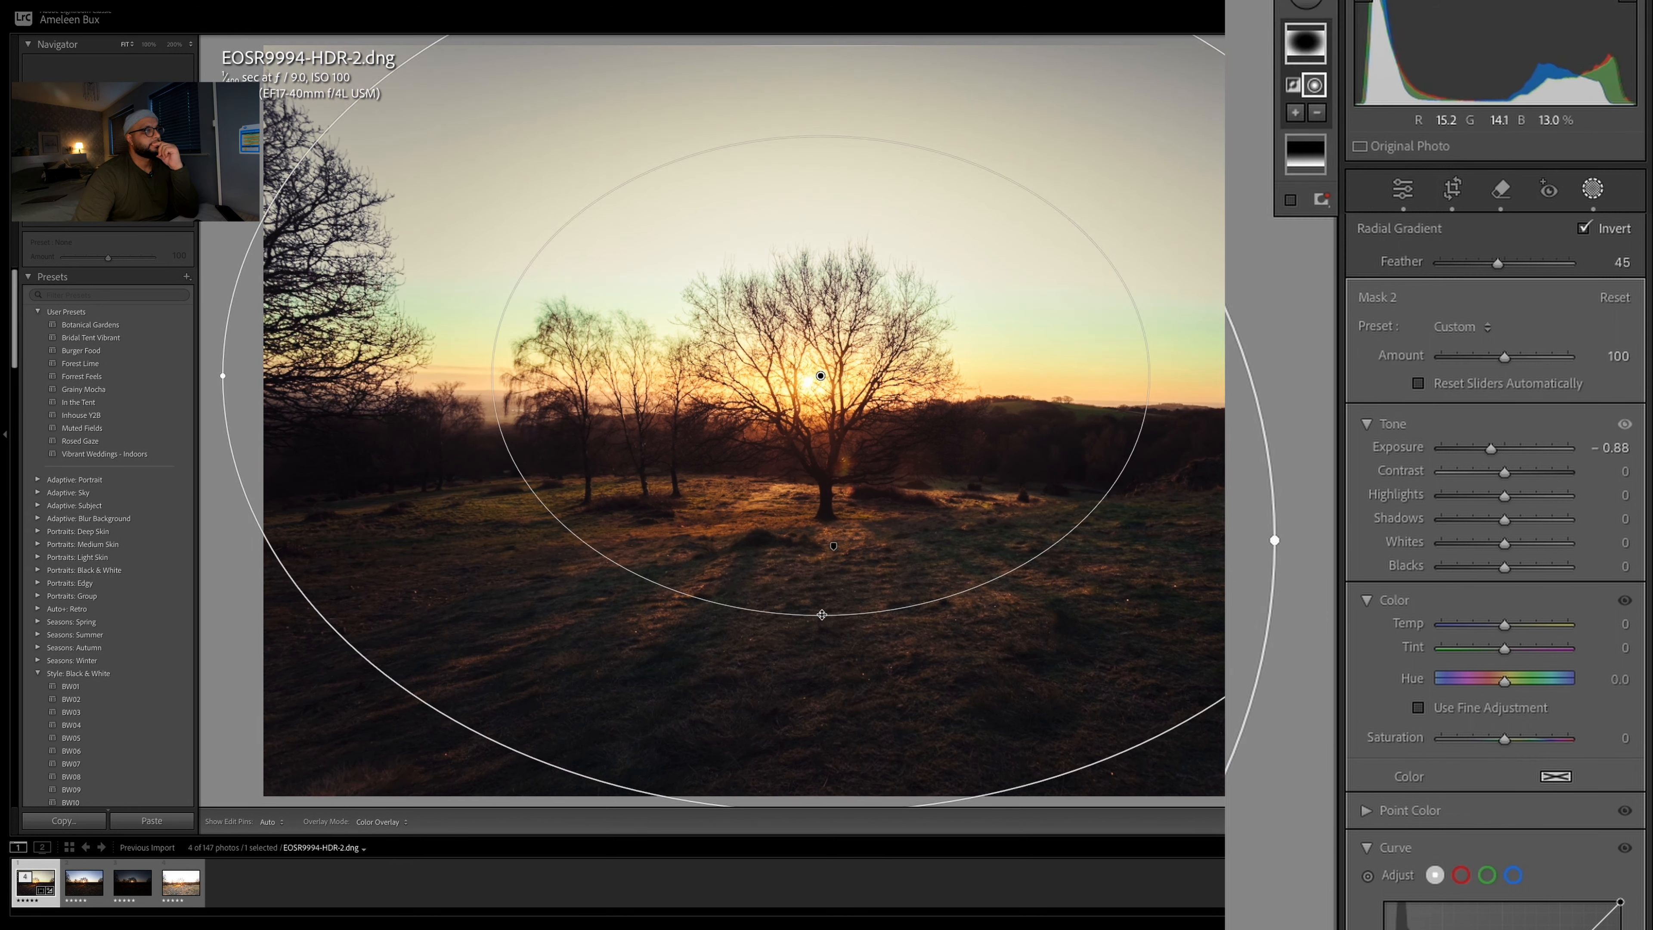
{"action": "left_click_drag", "start_coordinate": [822, 615], "coordinate": [821, 684]}
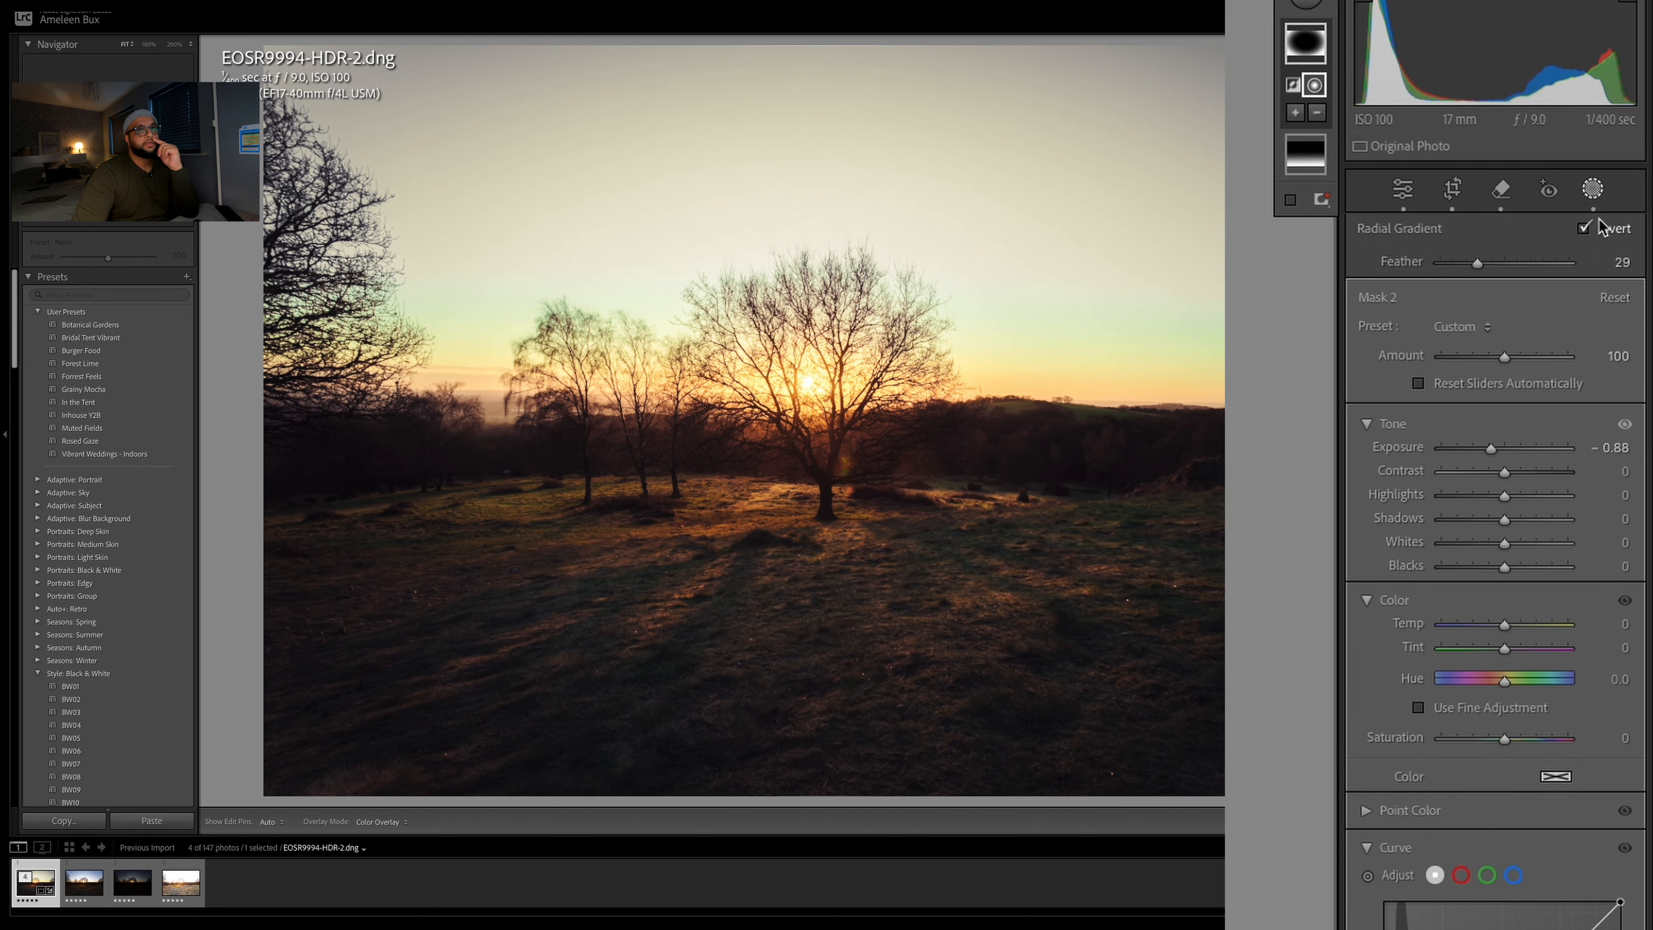
{"action": "left_click", "coordinate": [1593, 193]}
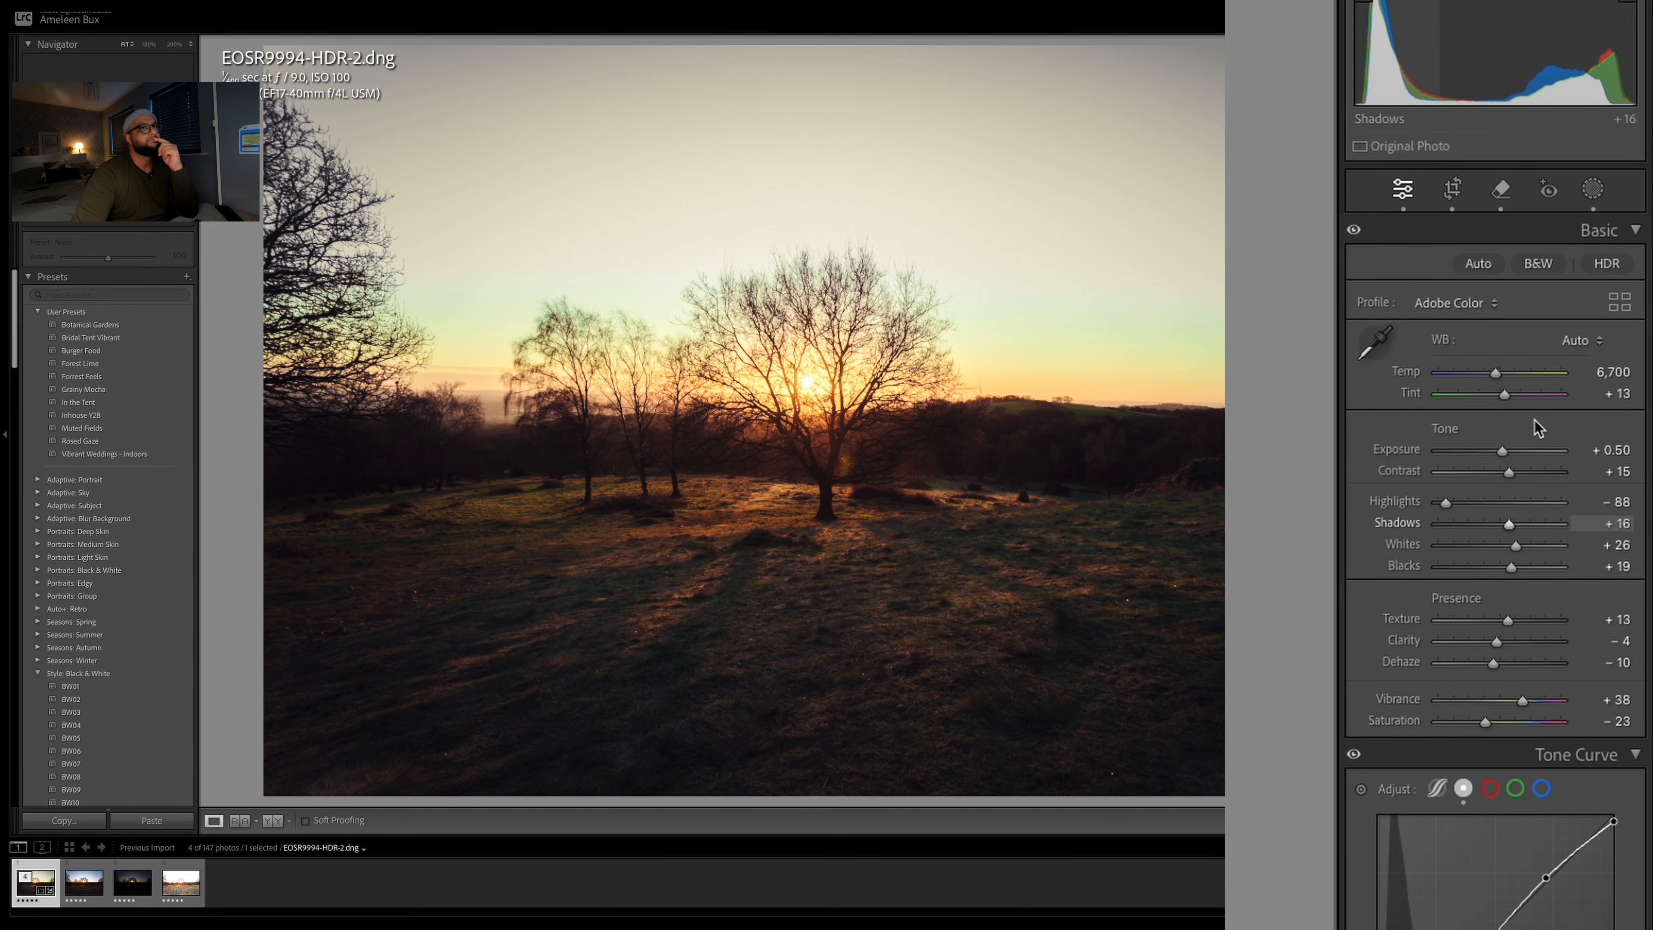
Add a linear gradient mask from the top of the sky to the horizon, with exposure 0.57, highlights 48 and whites 50
{"action": "left_click", "coordinate": [1590, 192]}
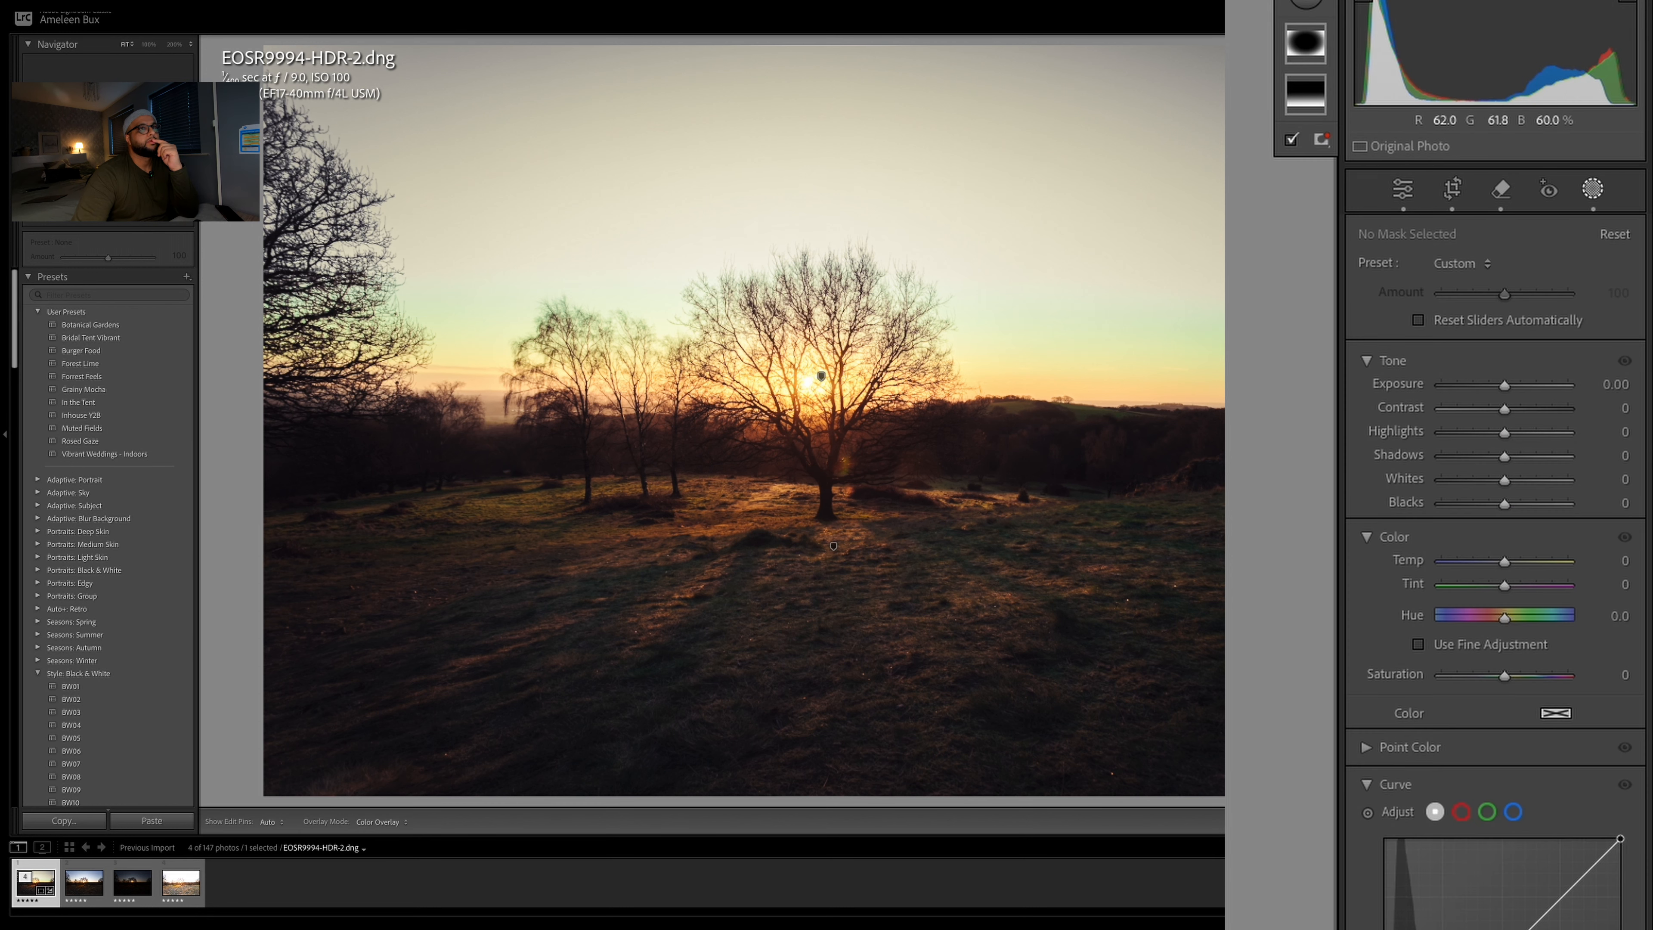
{"action": "left_click", "coordinate": [1306, 3]}
{"action": "left_click", "coordinate": [1394, 230]}
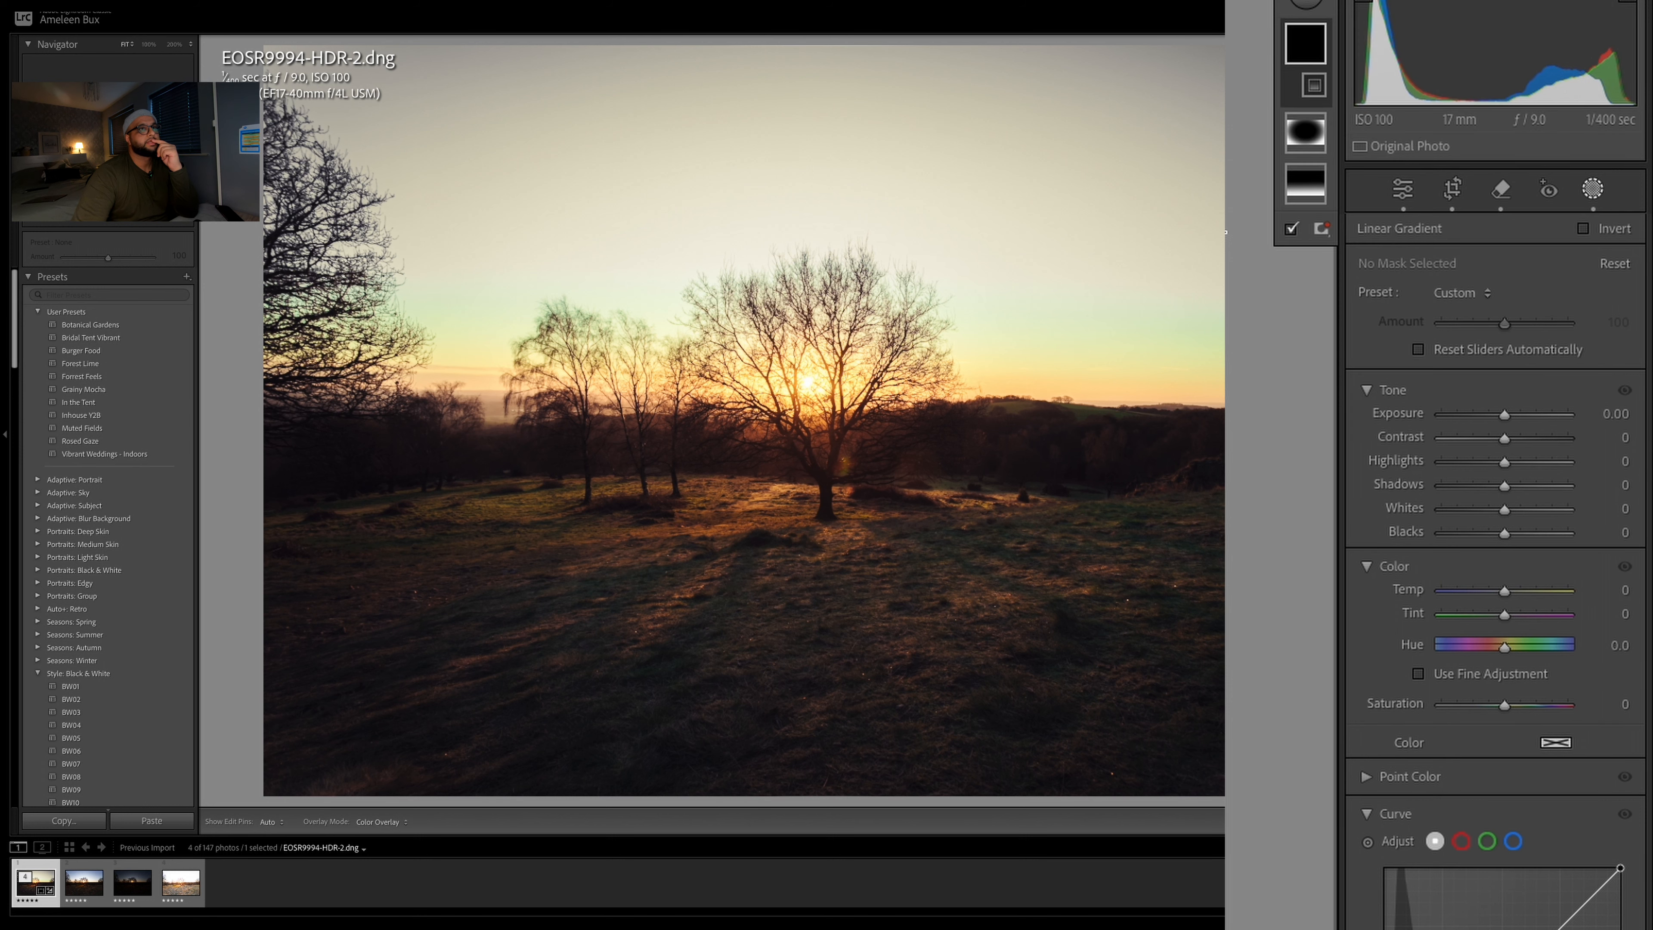
{"action": "left_click_drag", "start_coordinate": [804, 45], "coordinate": [803, 457]}
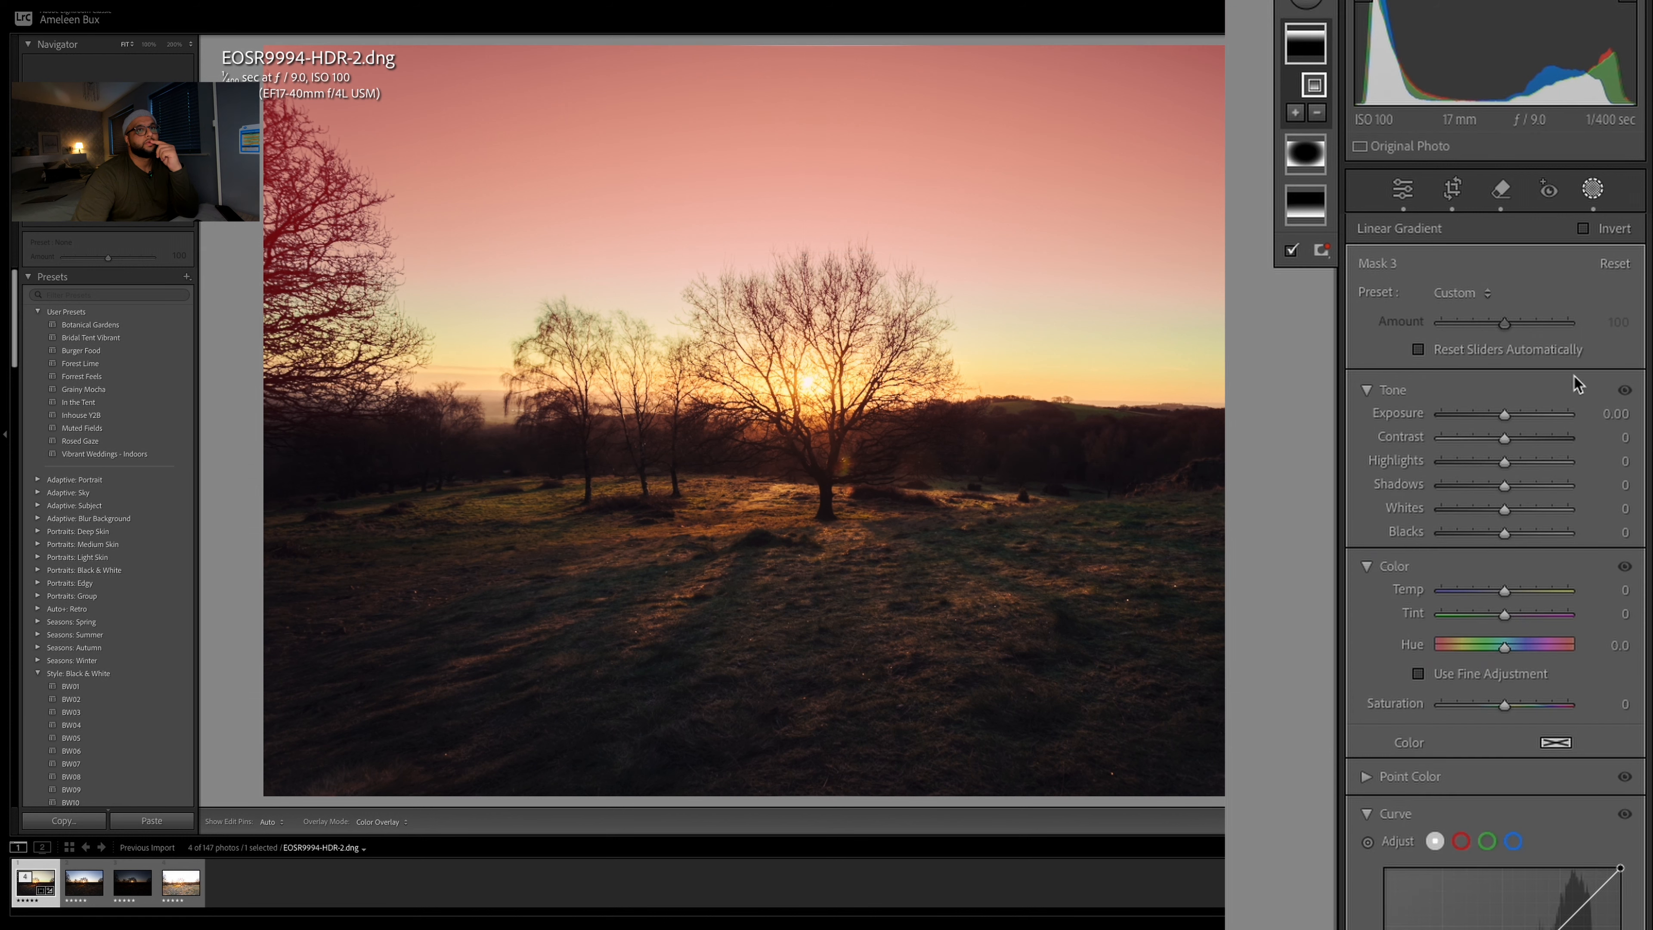
{"action": "left_click_drag", "start_coordinate": [1507, 420], "coordinate": [1536, 513]}
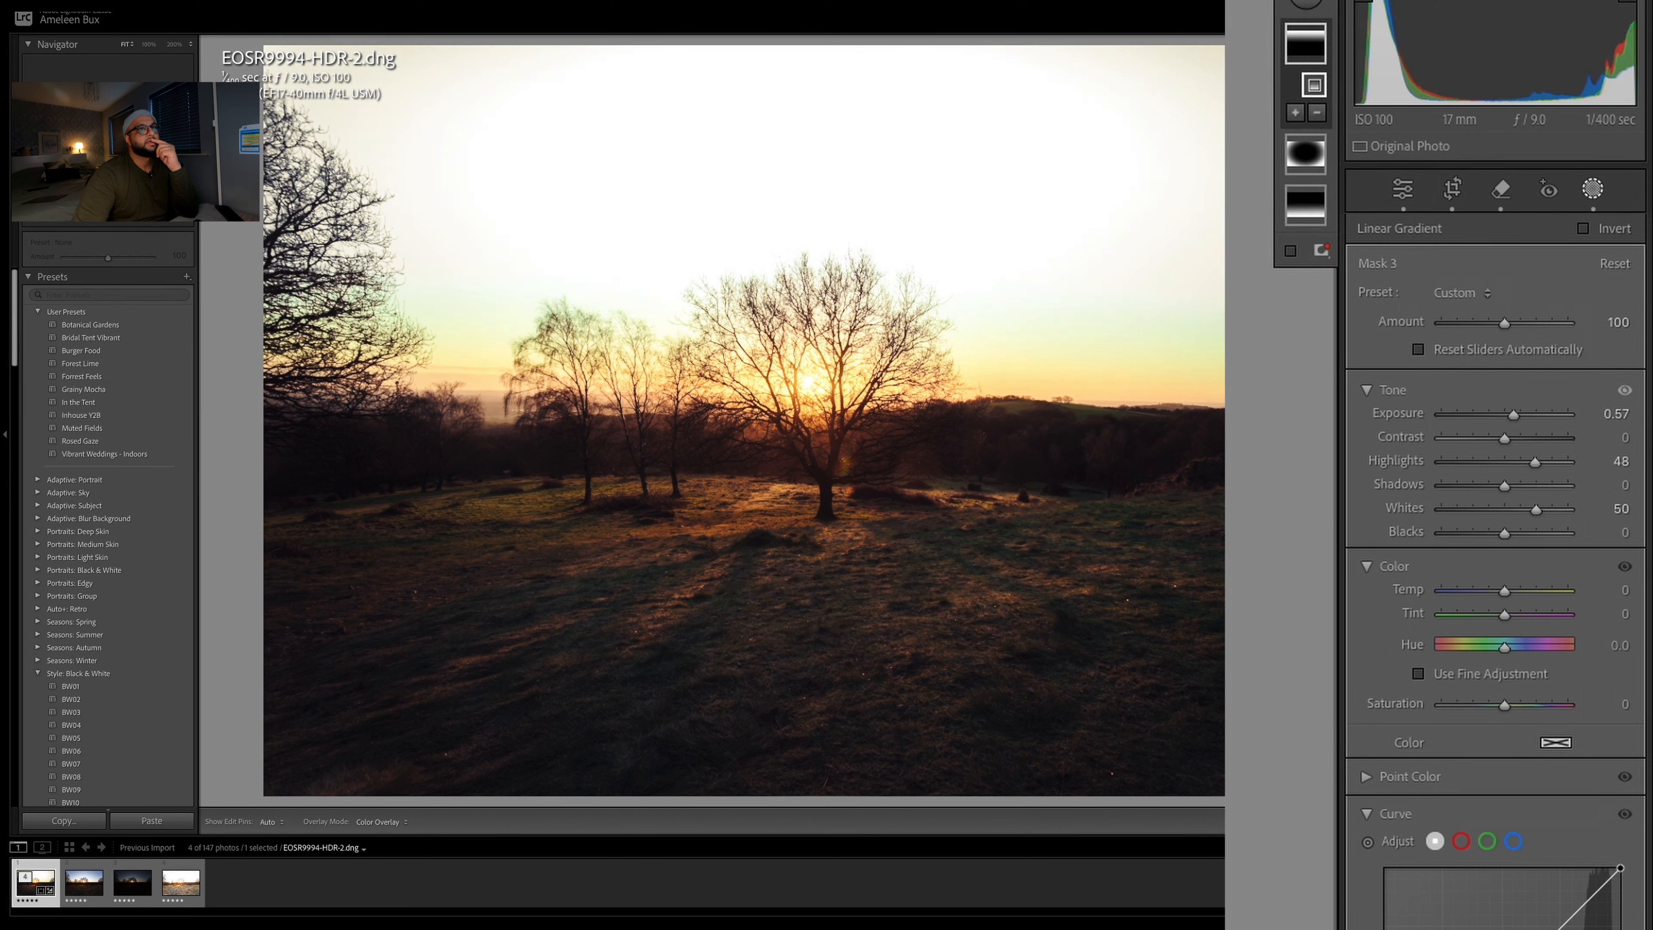
Add a smaller radial gradient mask around the central tree and the sun, with its centre just below the sun
{"action": "left_click", "coordinate": [1316, 7]}
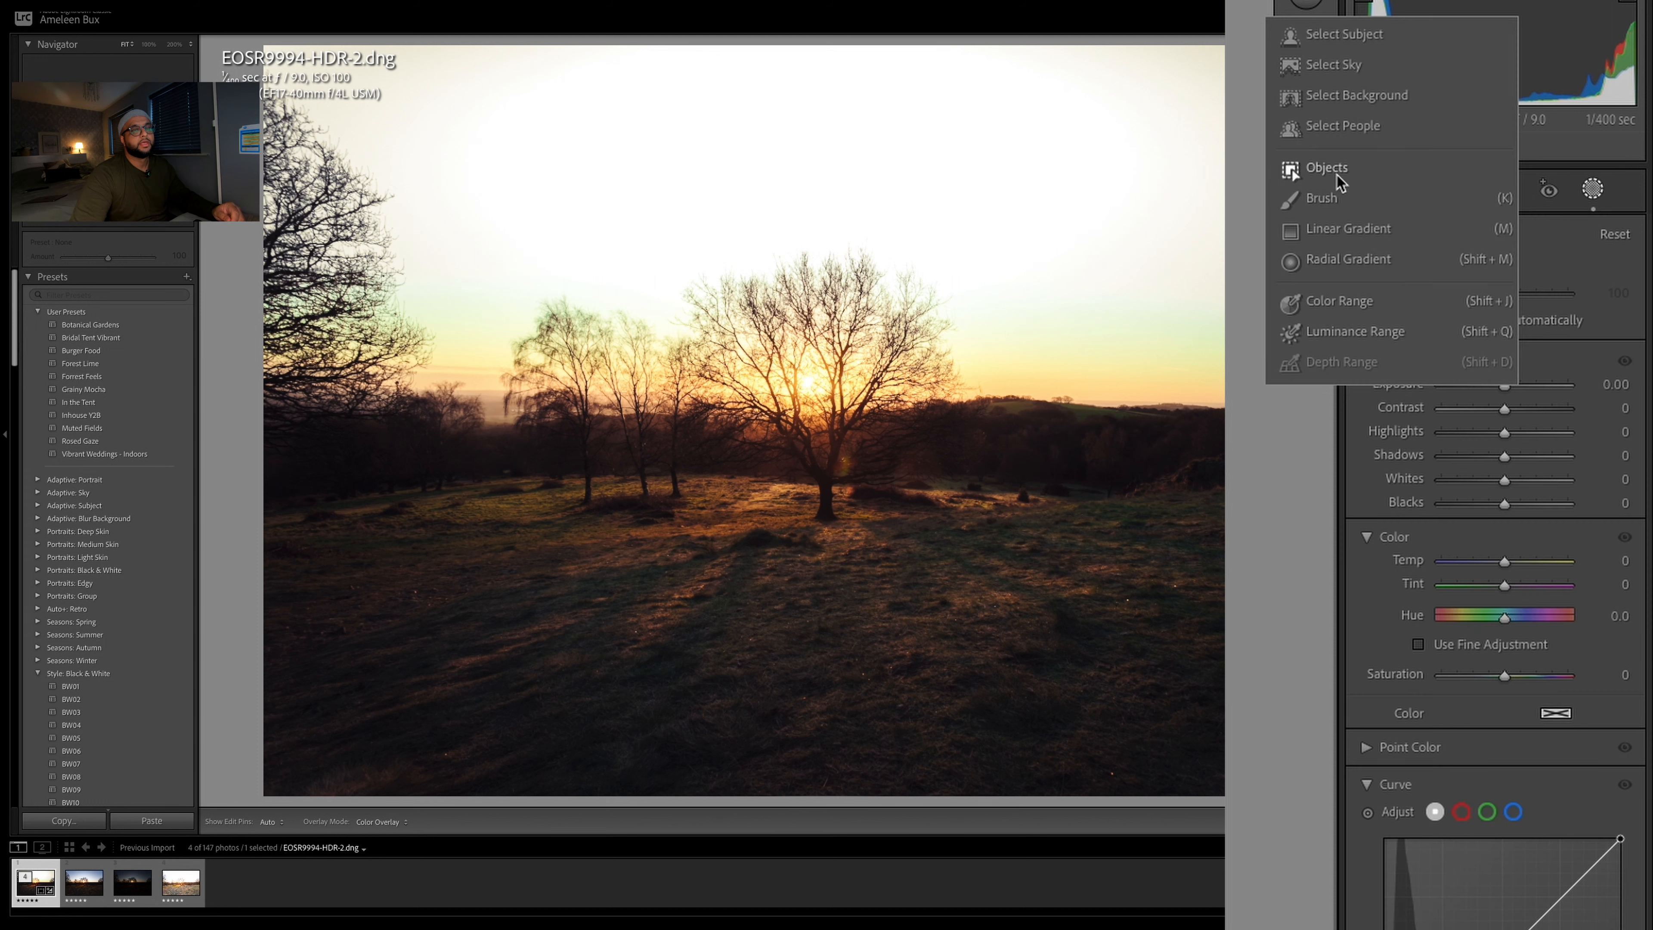
{"action": "left_click", "coordinate": [1340, 259]}
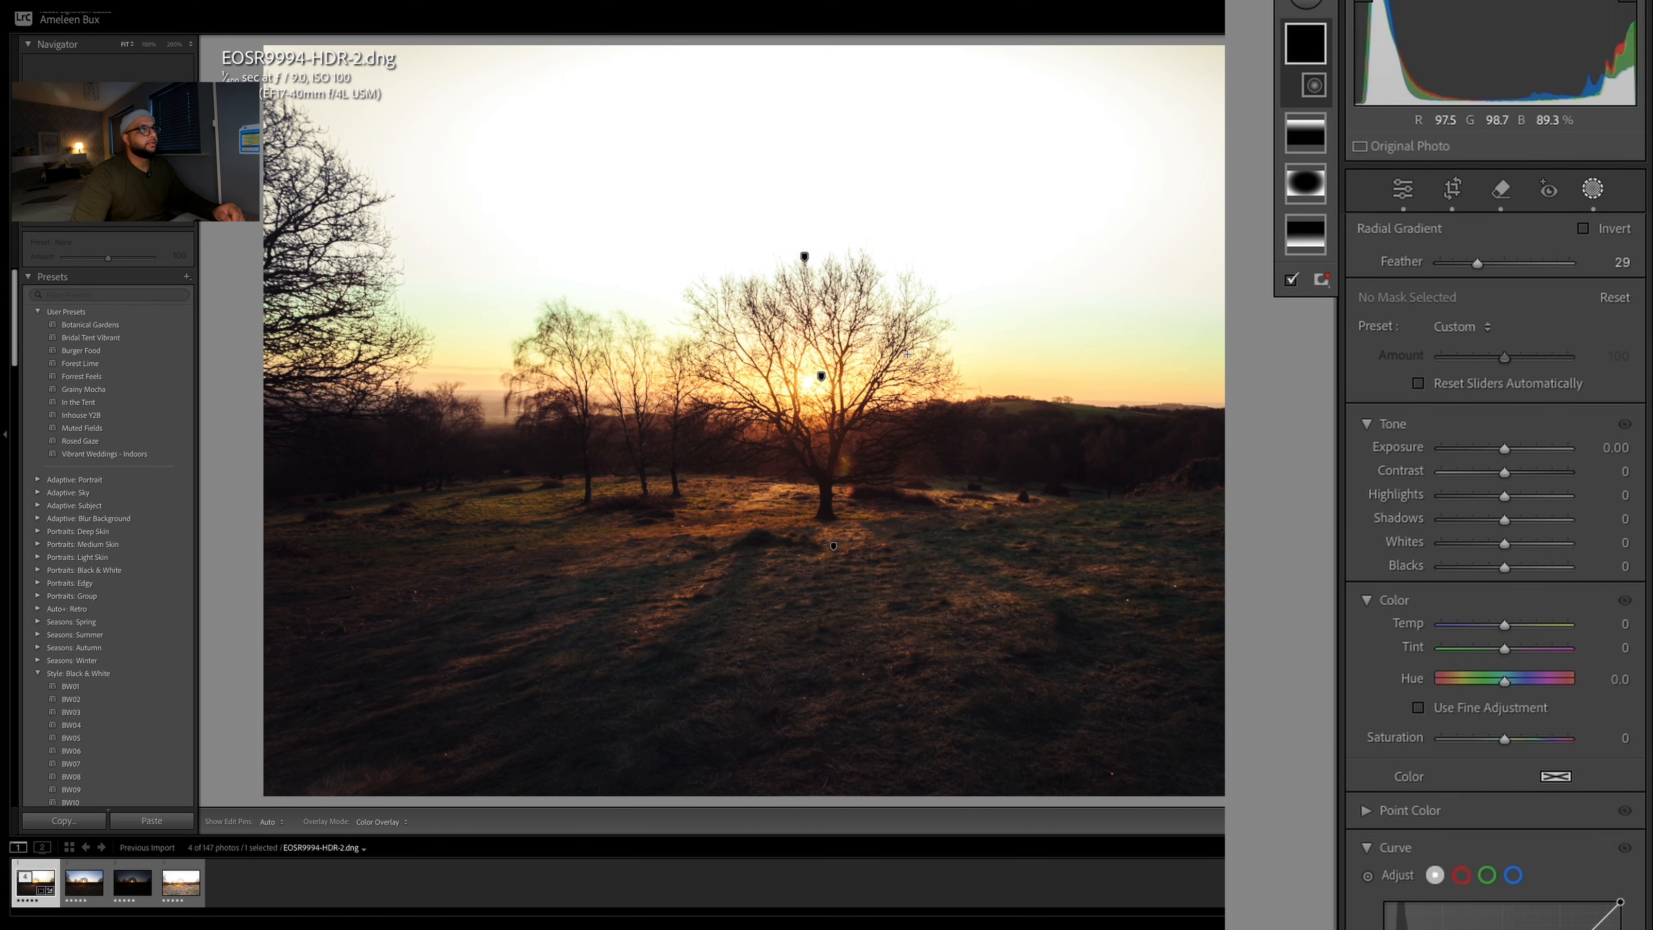
{"action": "left_click_drag", "start_coordinate": [829, 357], "coordinate": [1004, 553]}
{"action": "left_click_drag", "start_coordinate": [822, 382], "coordinate": [817, 417]}
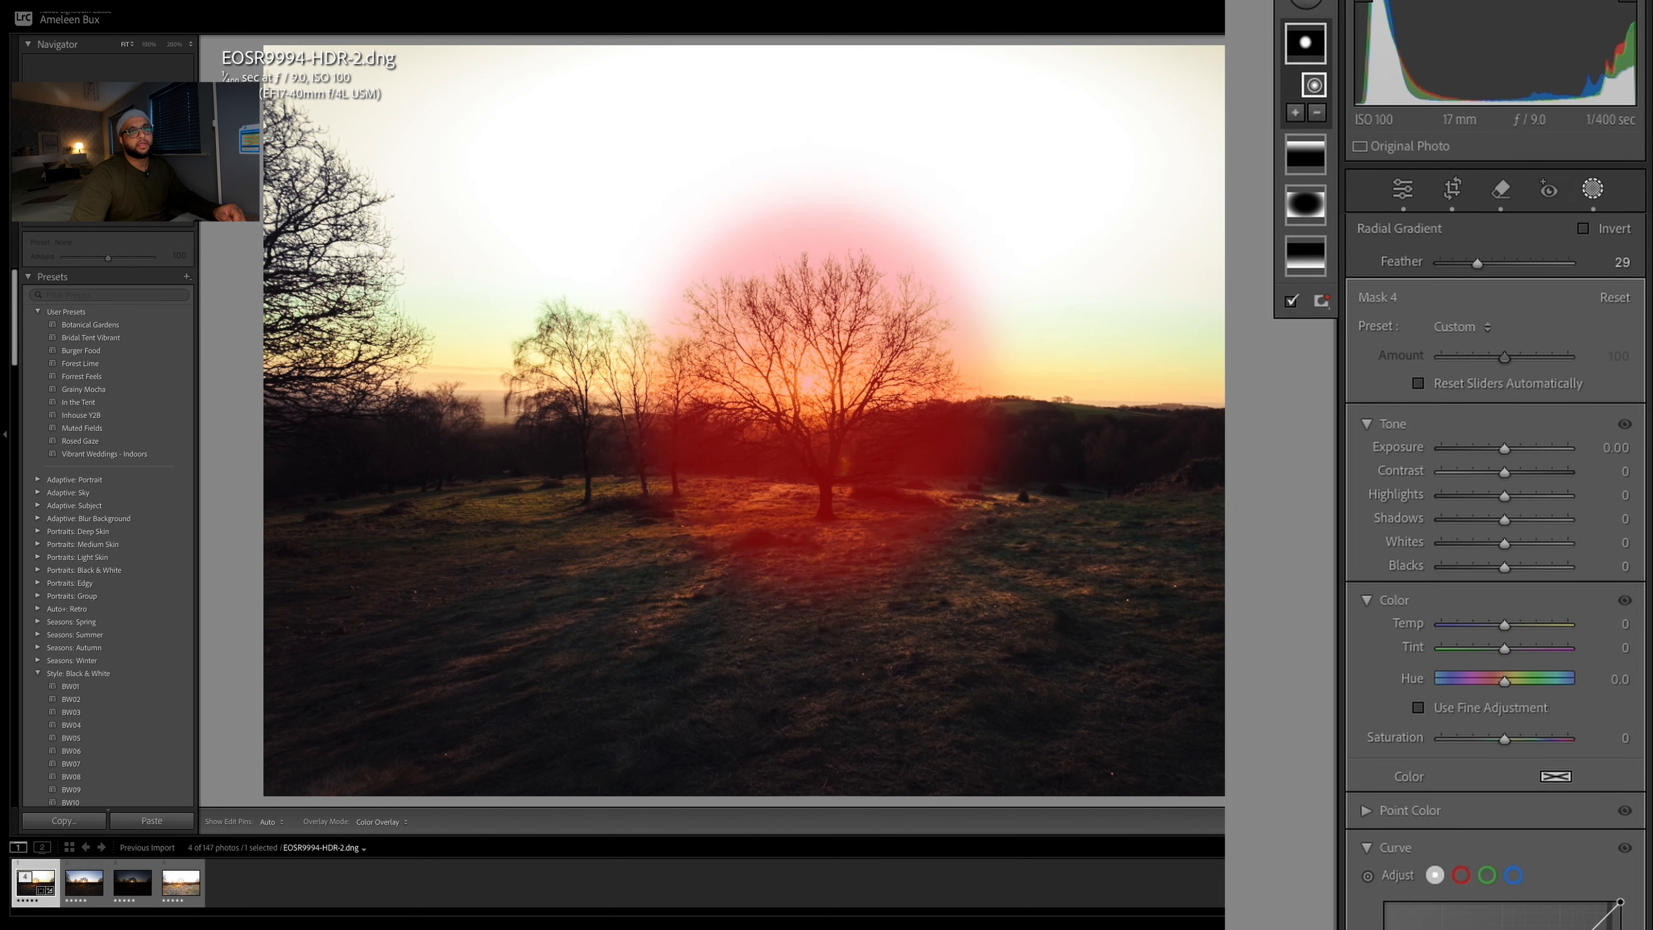
Lower the highlights of the central radial mask to −67 and enlarge its ellipse around the middle tree, with feather 23
{"action": "left_click_drag", "start_coordinate": [1505, 496], "coordinate": [1470, 500]}
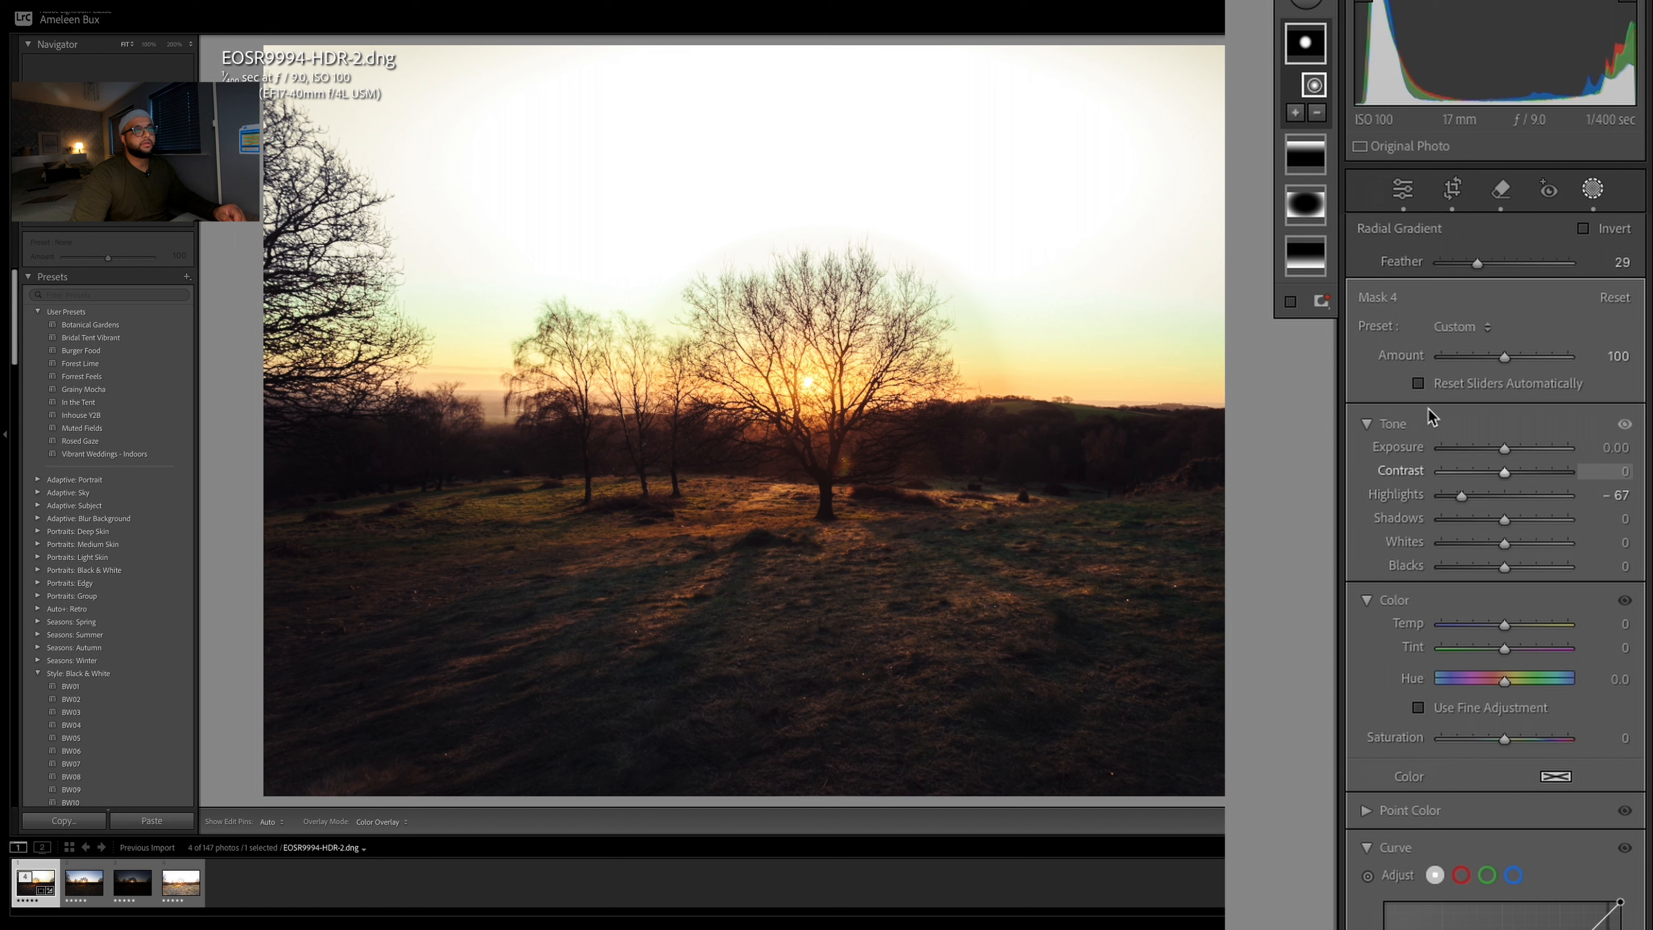
{"action": "left_click_drag", "start_coordinate": [997, 394], "coordinate": [1081, 394]}
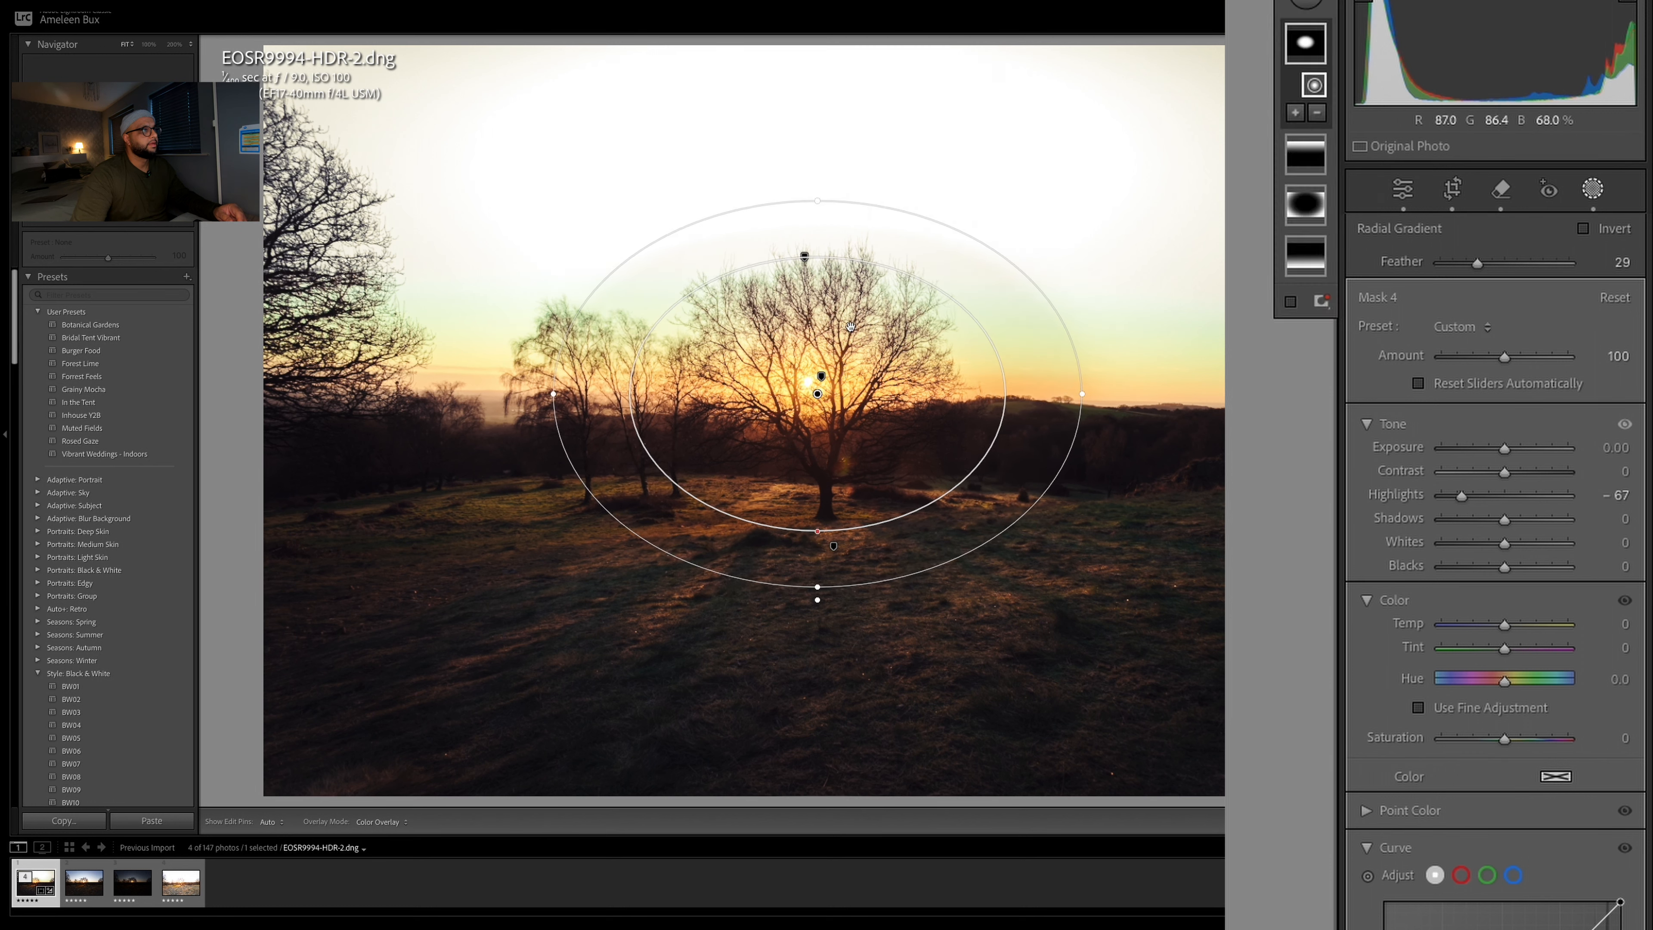
{"action": "mouse_move", "coordinate": [806, 263]}
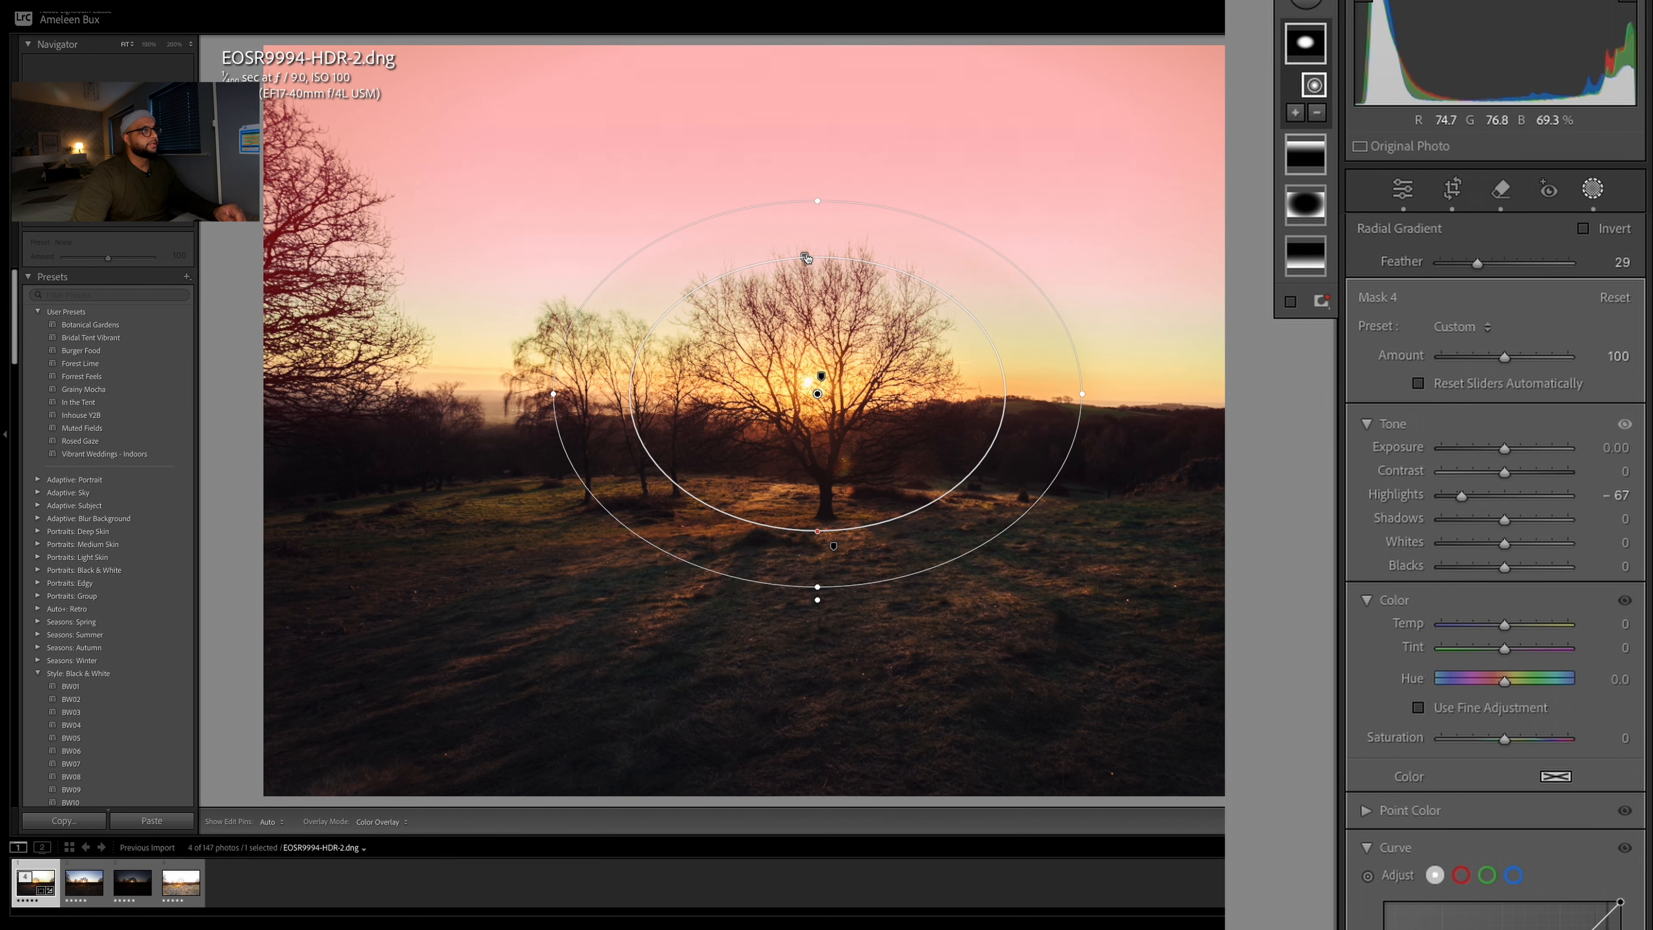
{"action": "left_click_drag", "start_coordinate": [818, 532], "coordinate": [855, 564]}
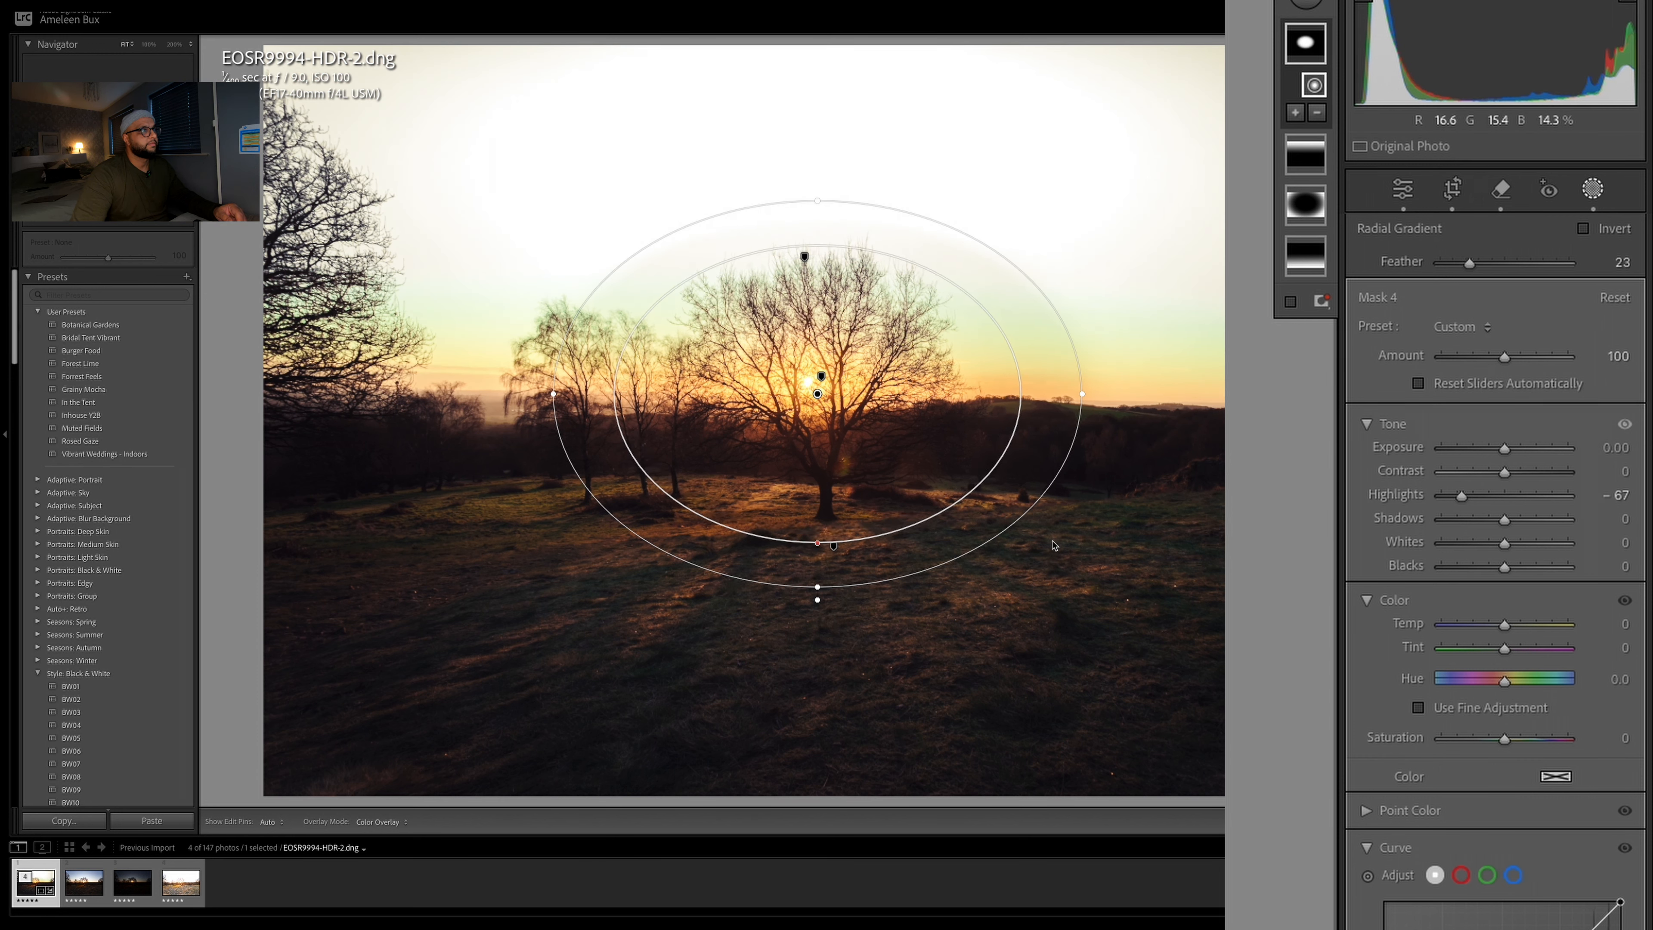
{"action": "left_click_drag", "start_coordinate": [822, 587], "coordinate": [823, 602]}
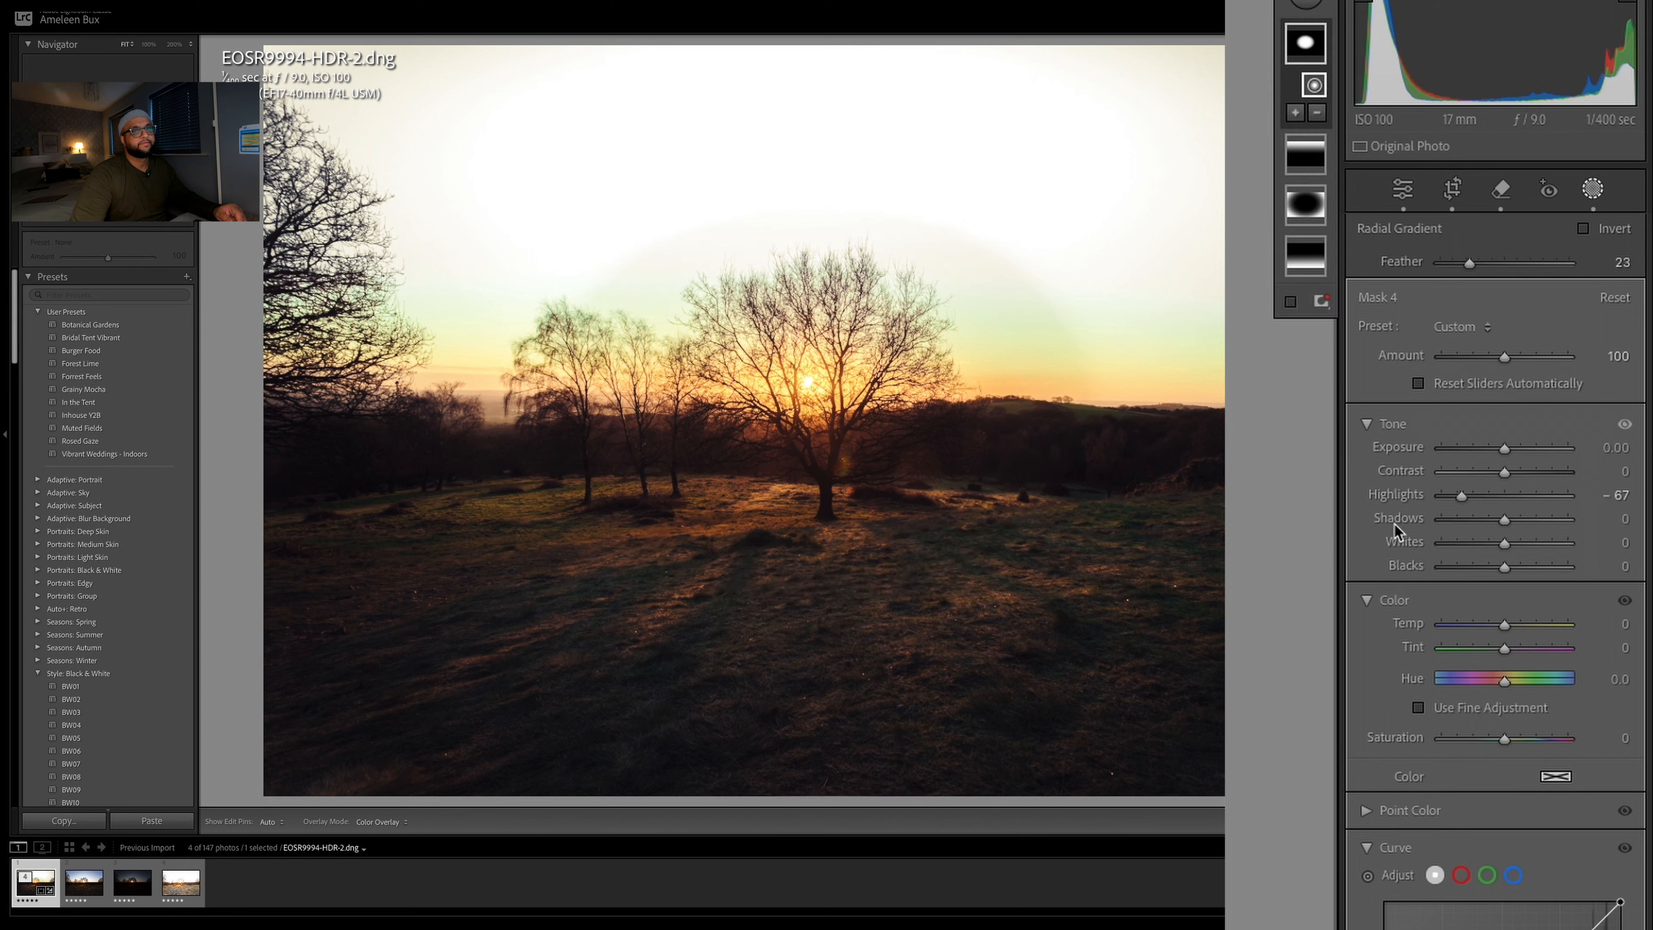
Set the highlights of the central radial mask to −98
{"action": "left_click_drag", "start_coordinate": [1470, 499], "coordinate": [1510, 523]}
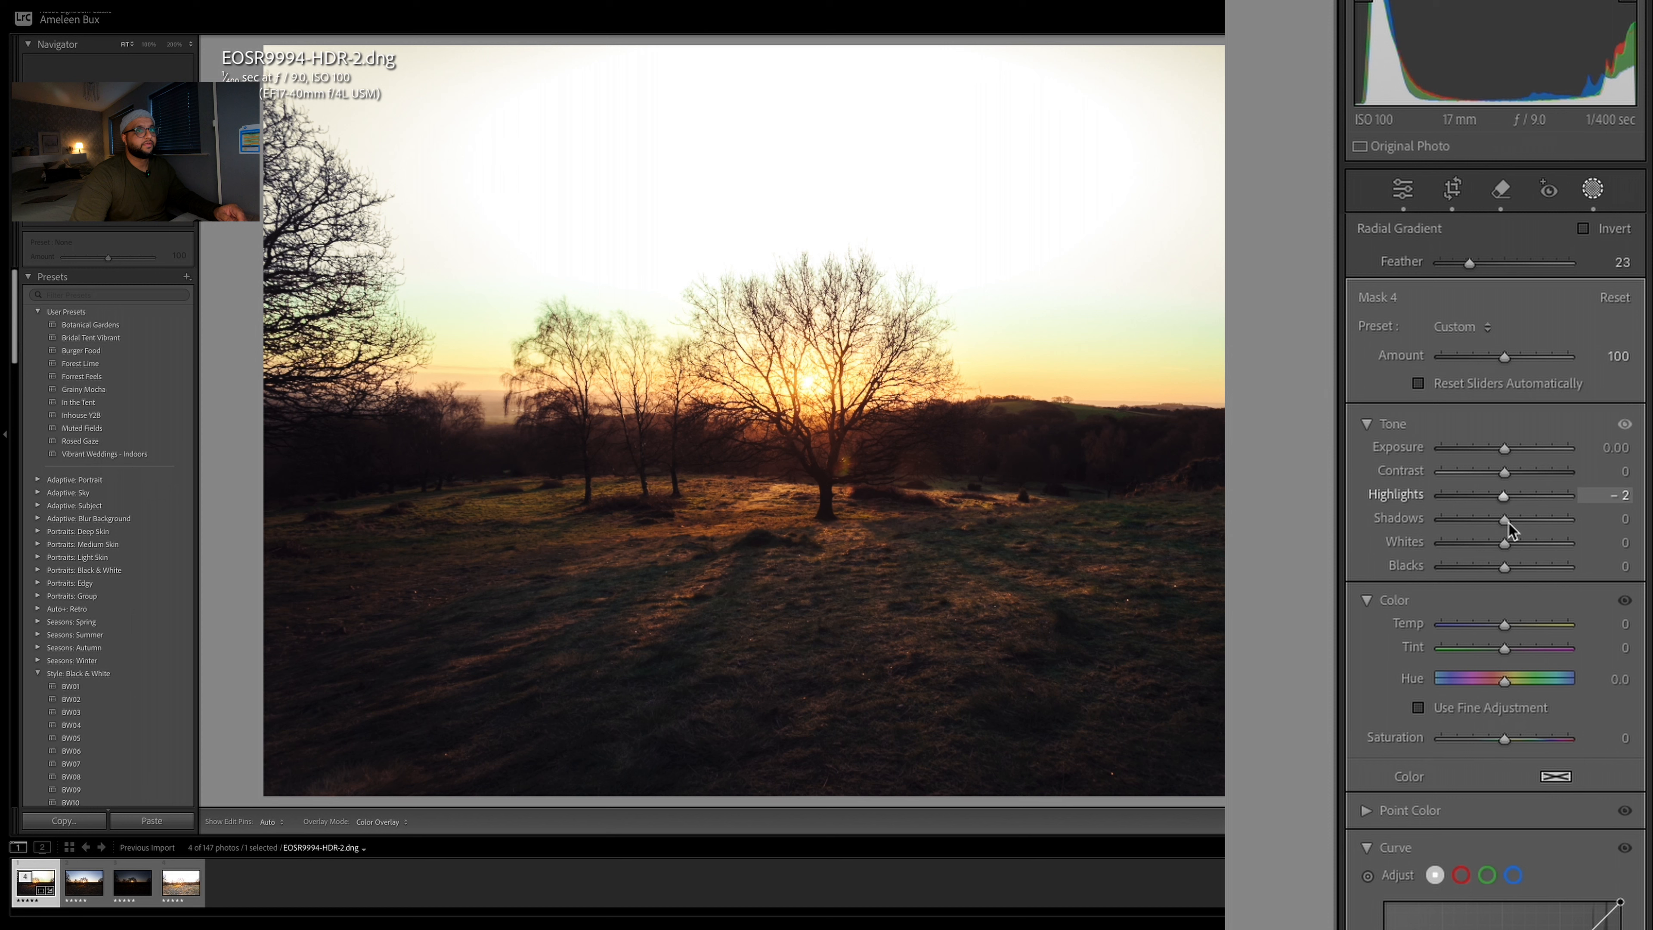
{"action": "left_click_drag", "start_coordinate": [1507, 522], "coordinate": [1425, 536]}
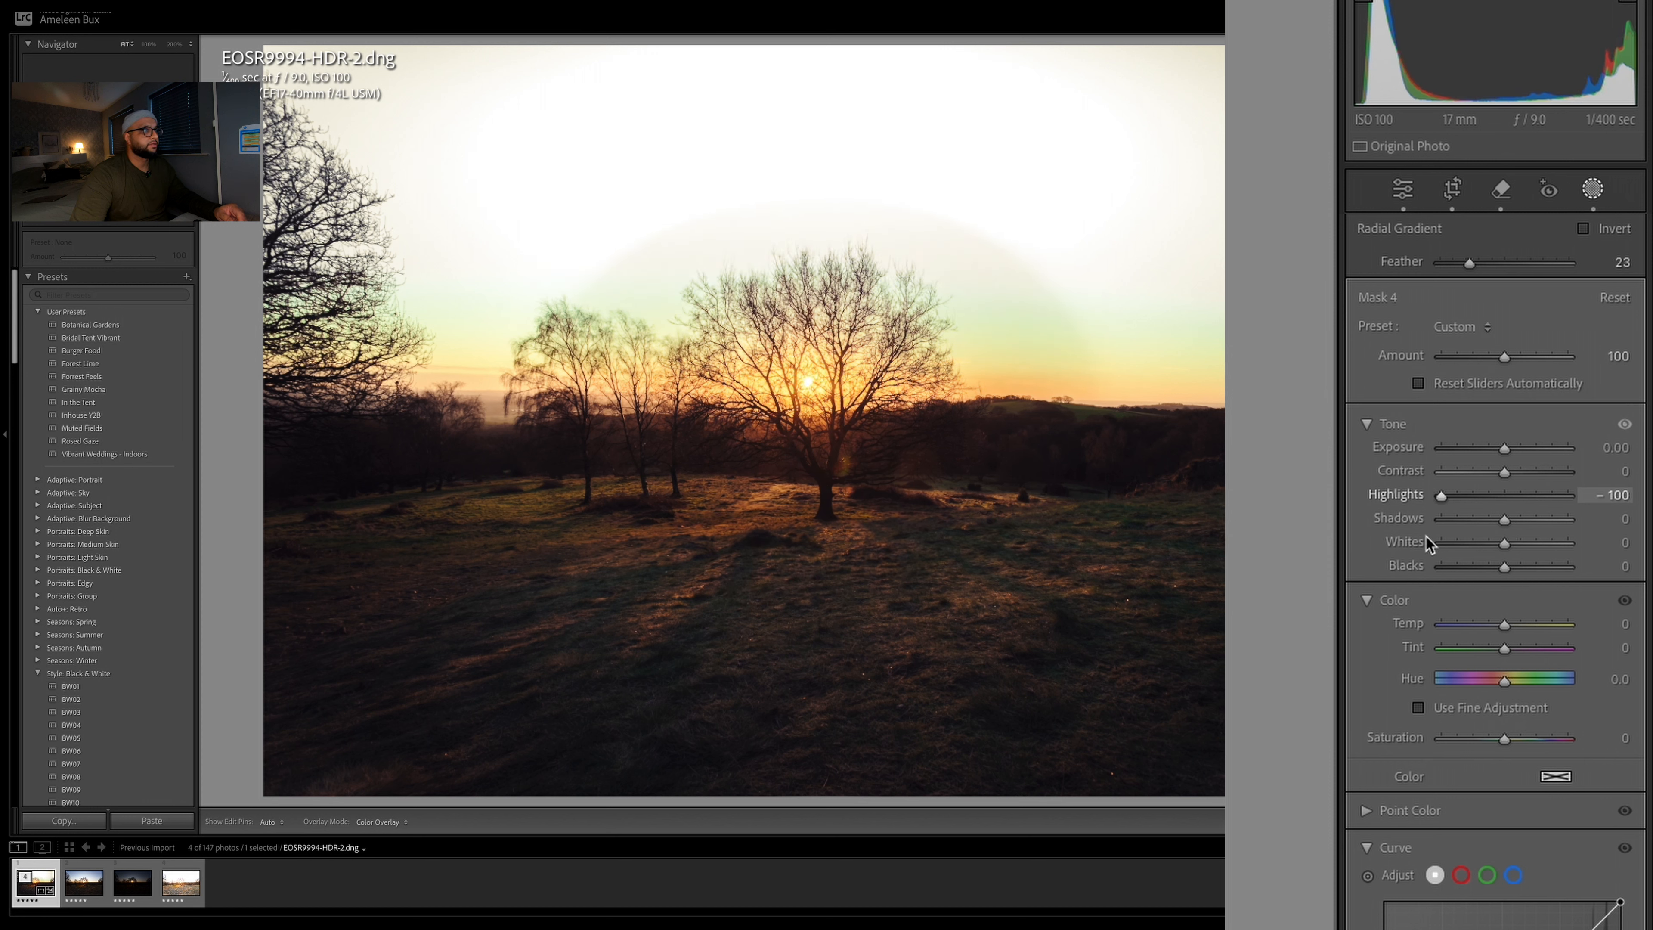
{"action": "left_click", "coordinate": [1444, 497]}
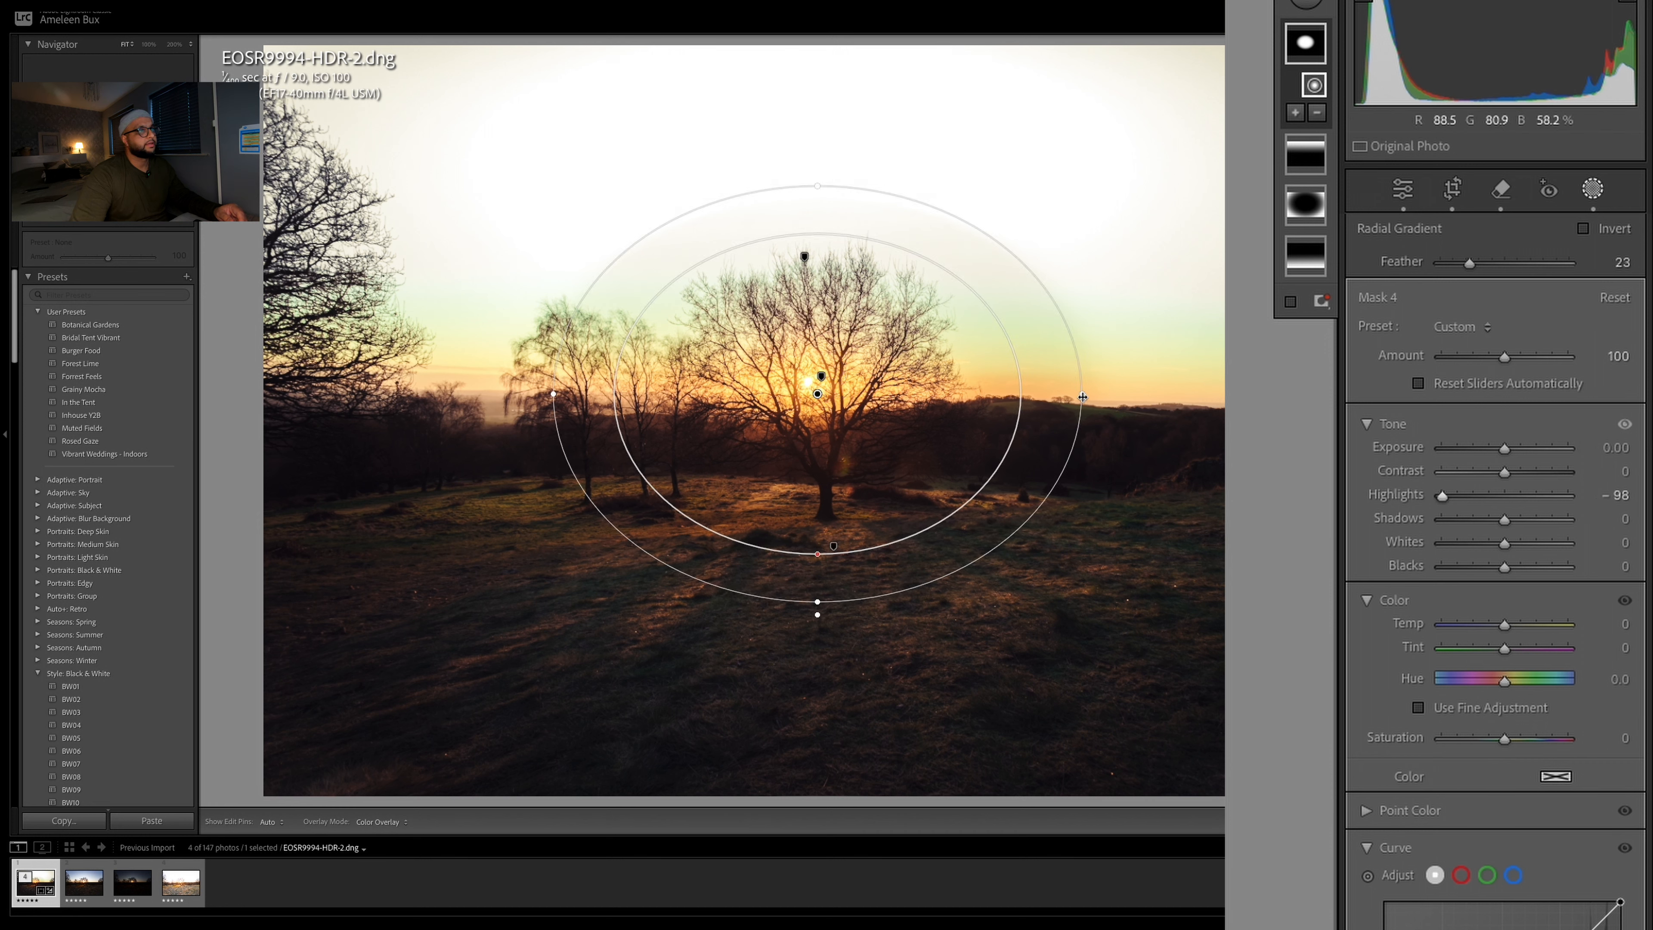
Stretch the central radial mask across most of the photo's width and higher into the sky, and soften its feather to 37
{"action": "left_click_drag", "start_coordinate": [1082, 397], "coordinate": [1209, 394]}
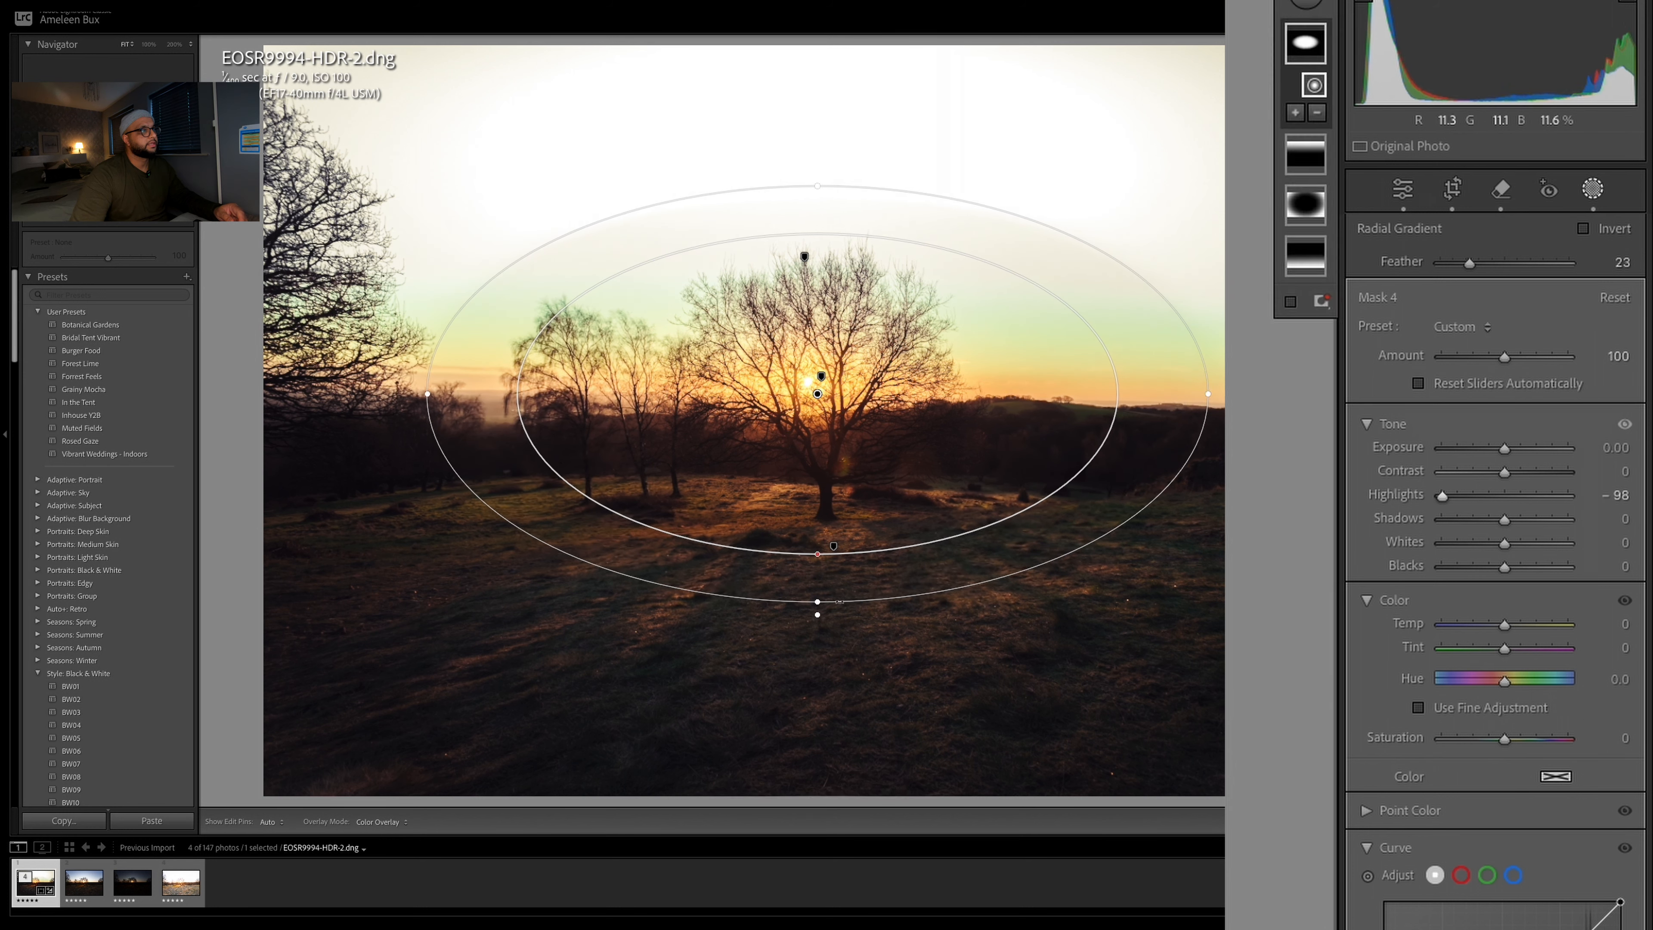
{"action": "left_click_drag", "start_coordinate": [818, 605], "coordinate": [818, 666]}
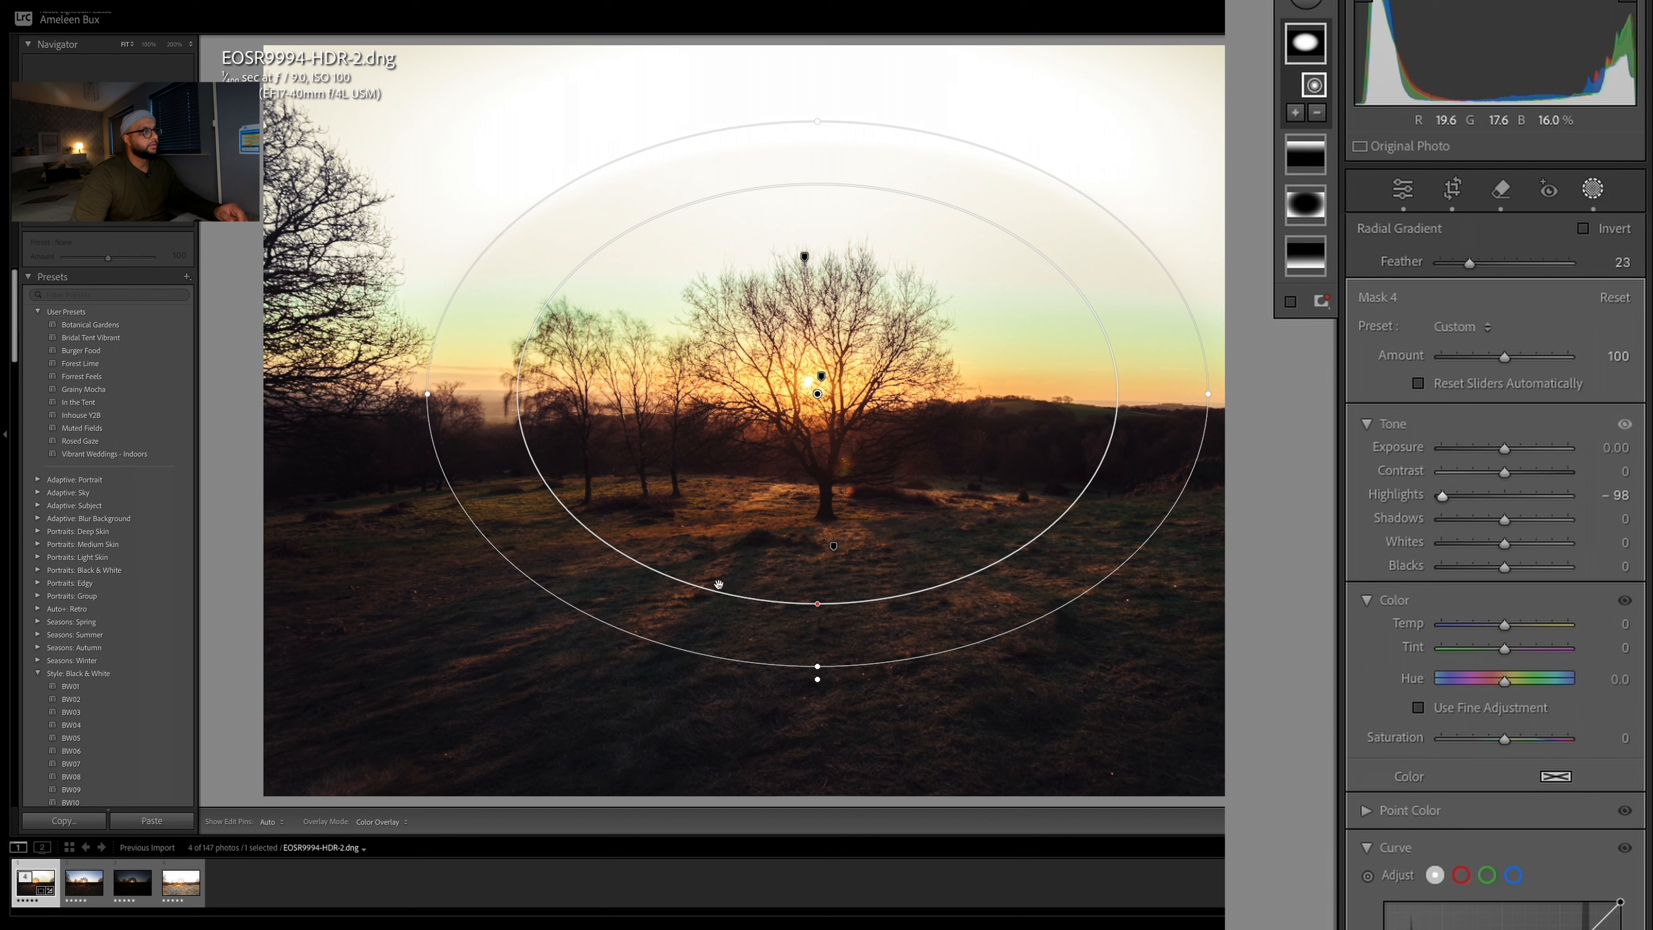
{"action": "left_click_drag", "start_coordinate": [816, 604], "coordinate": [817, 565]}
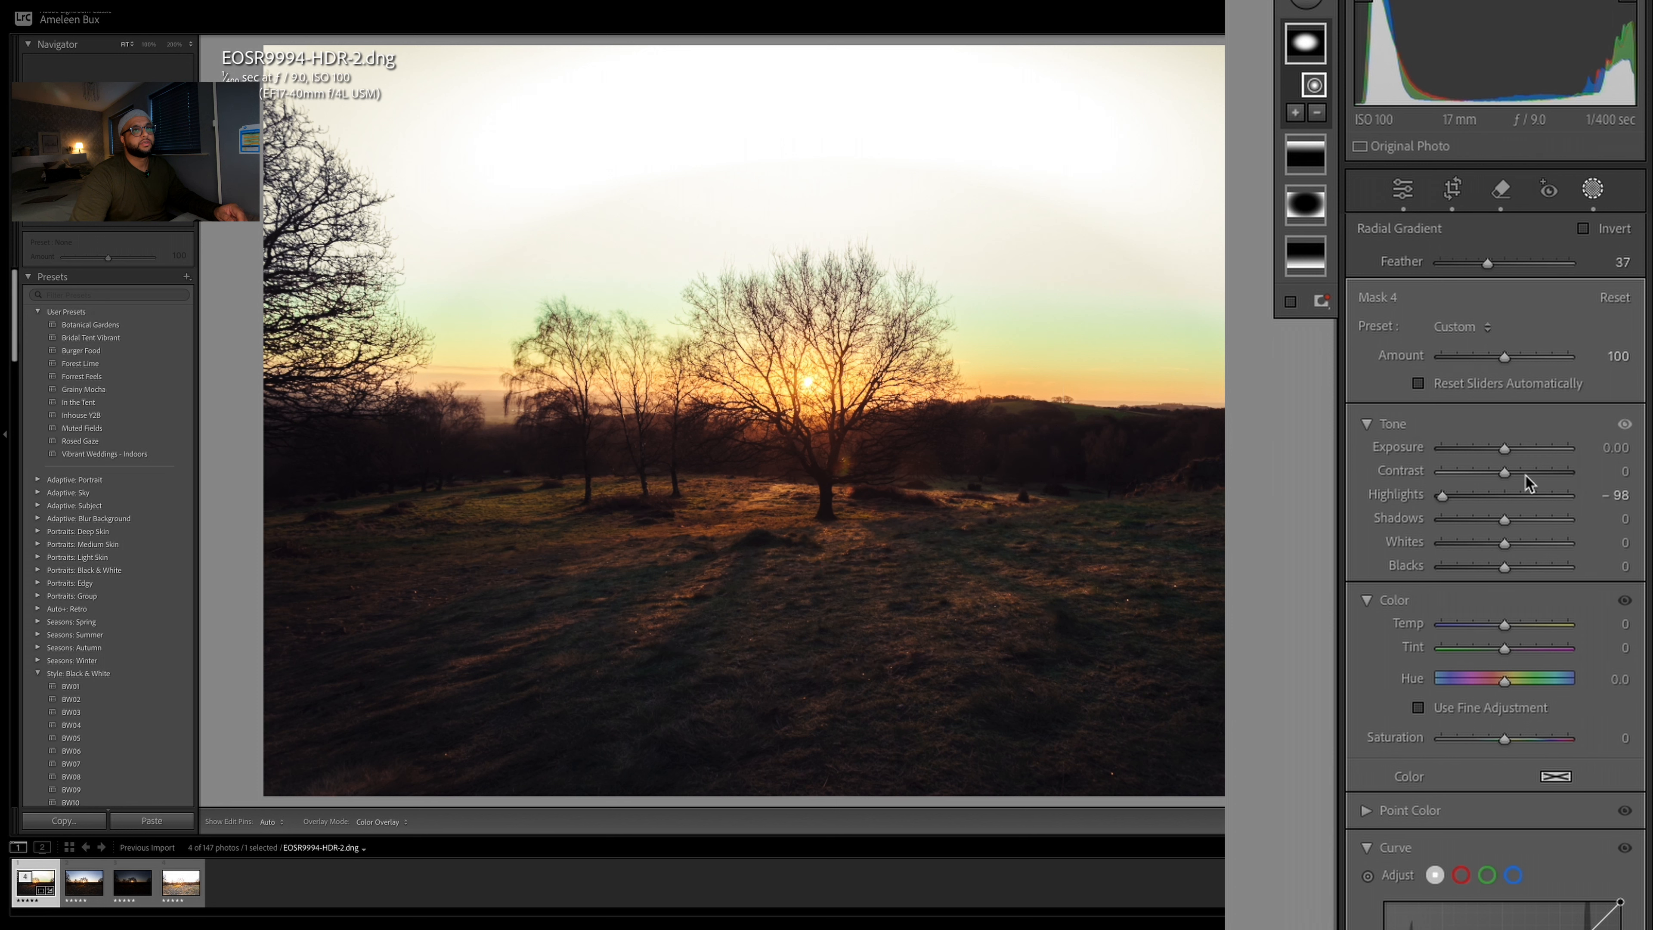
{"action": "mouse_move", "coordinate": [1443, 499]}
{"action": "left_mouse_down"}
{"action": "mouse_move", "coordinate": [1508, 498]}
{"action": "mouse_move", "coordinate": [1389, 501]}
{"action": "mouse_move", "coordinate": [1446, 502]}
{"action": "left_mouse_up"}
Finish masking and raise the whole photo's shadows to +40
{"action": "left_click", "coordinate": [1593, 191]}
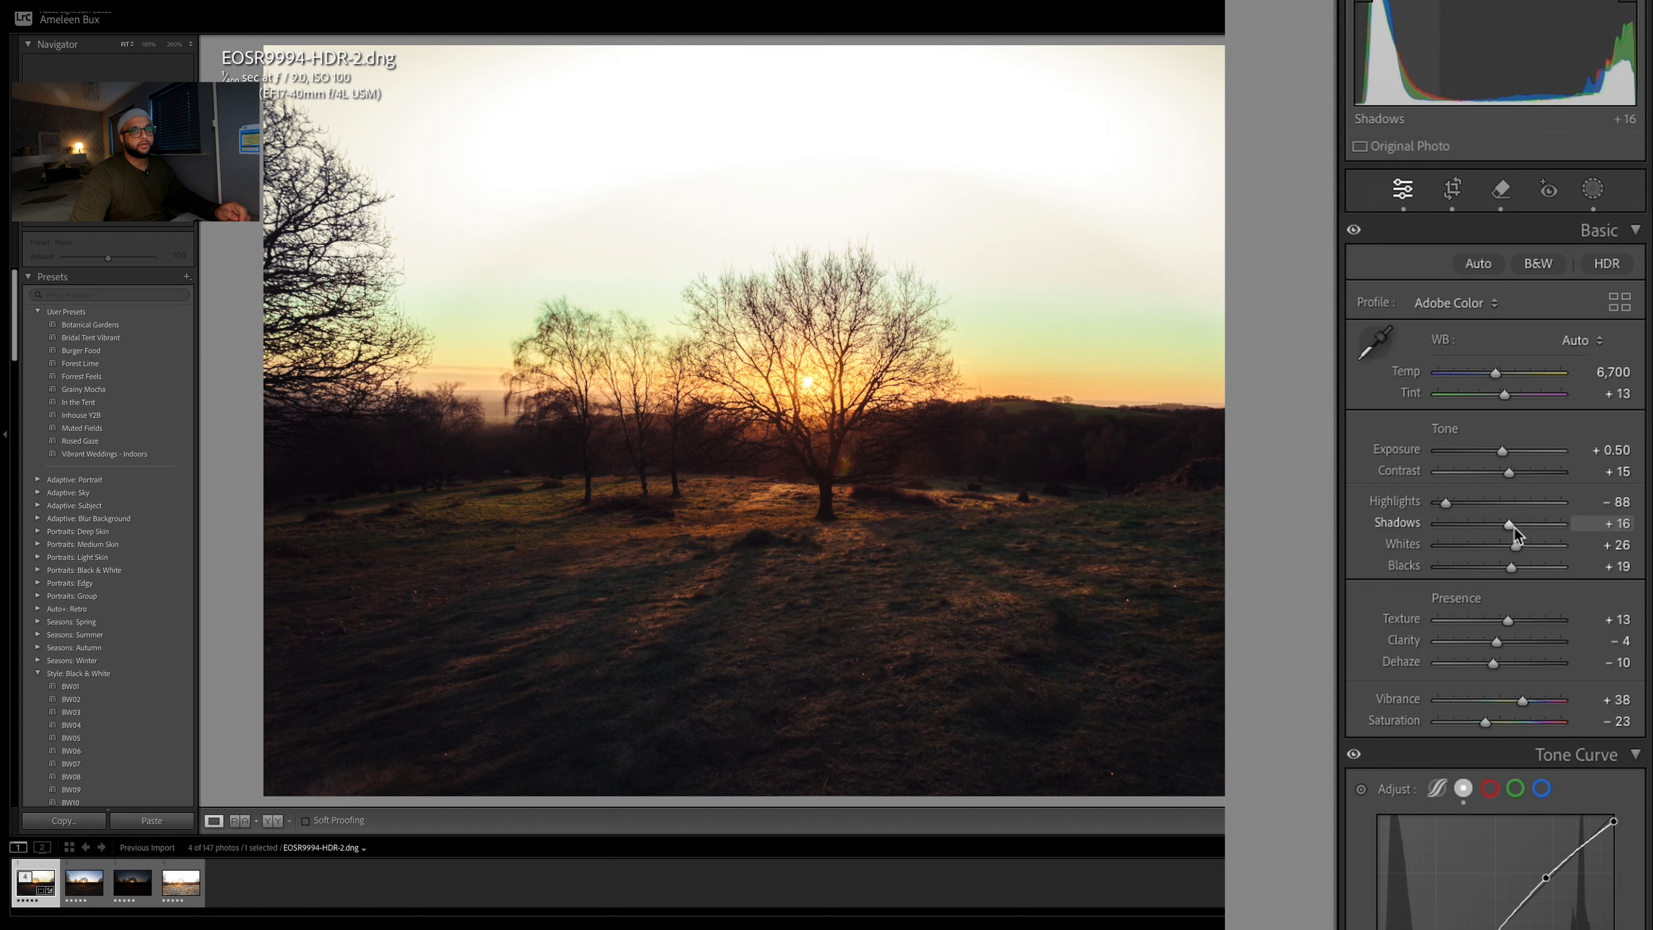
{"action": "left_click_drag", "start_coordinate": [1513, 526], "coordinate": [1525, 526]}
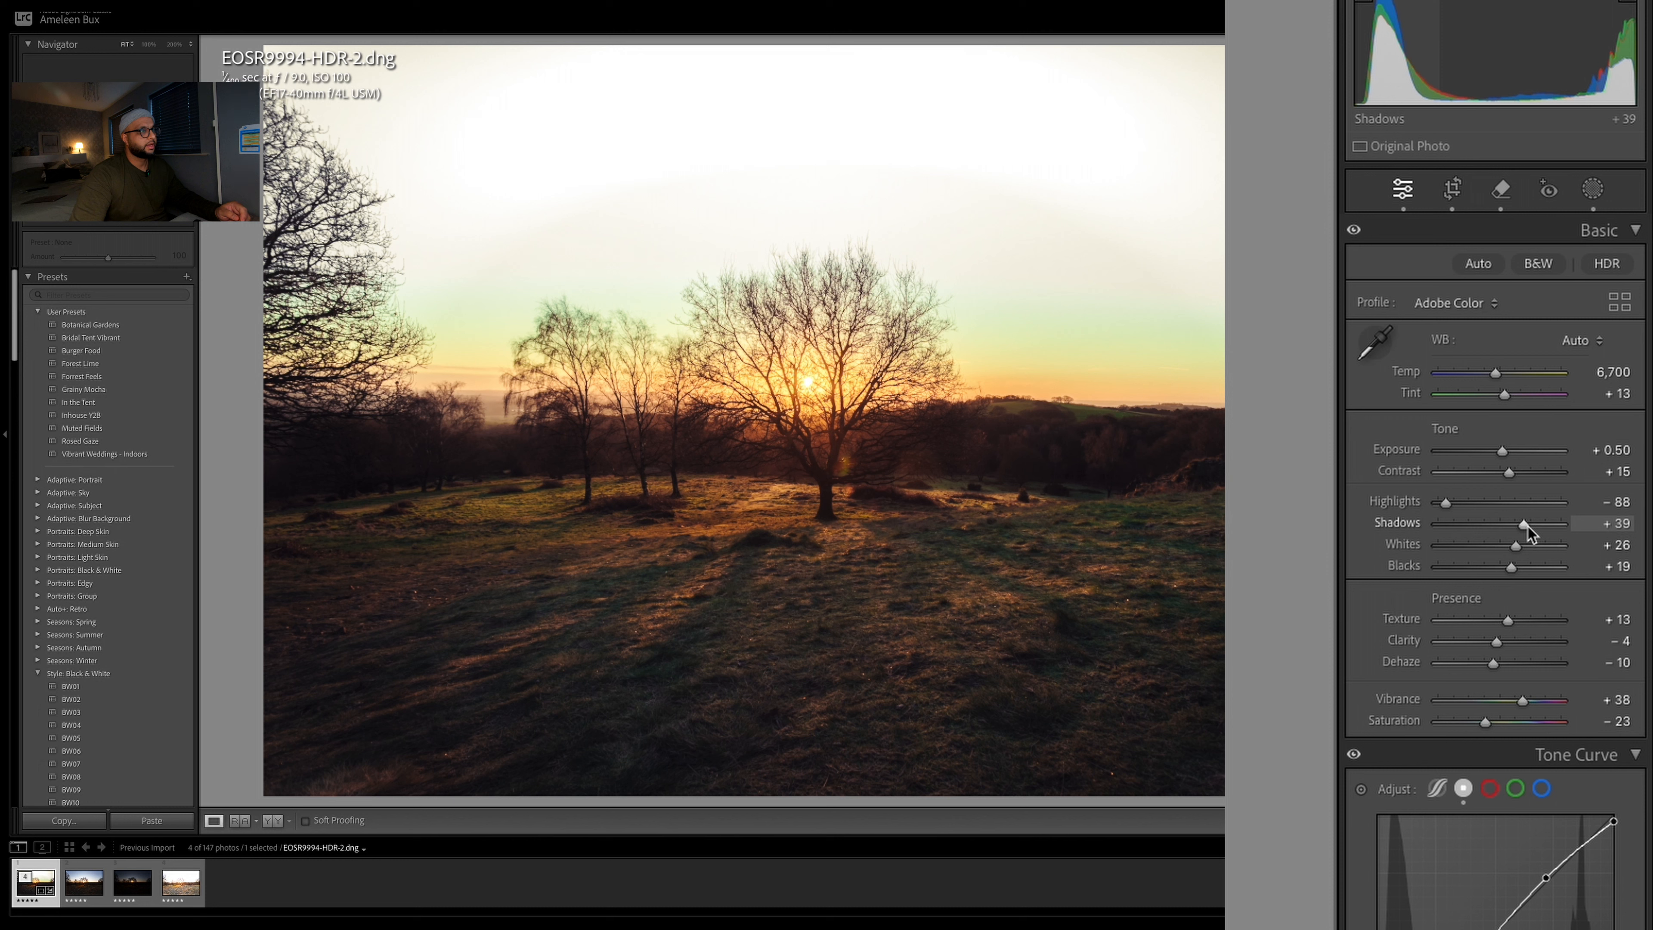
{"action": "left_click_drag", "start_coordinate": [1528, 527], "coordinate": [1529, 527]}
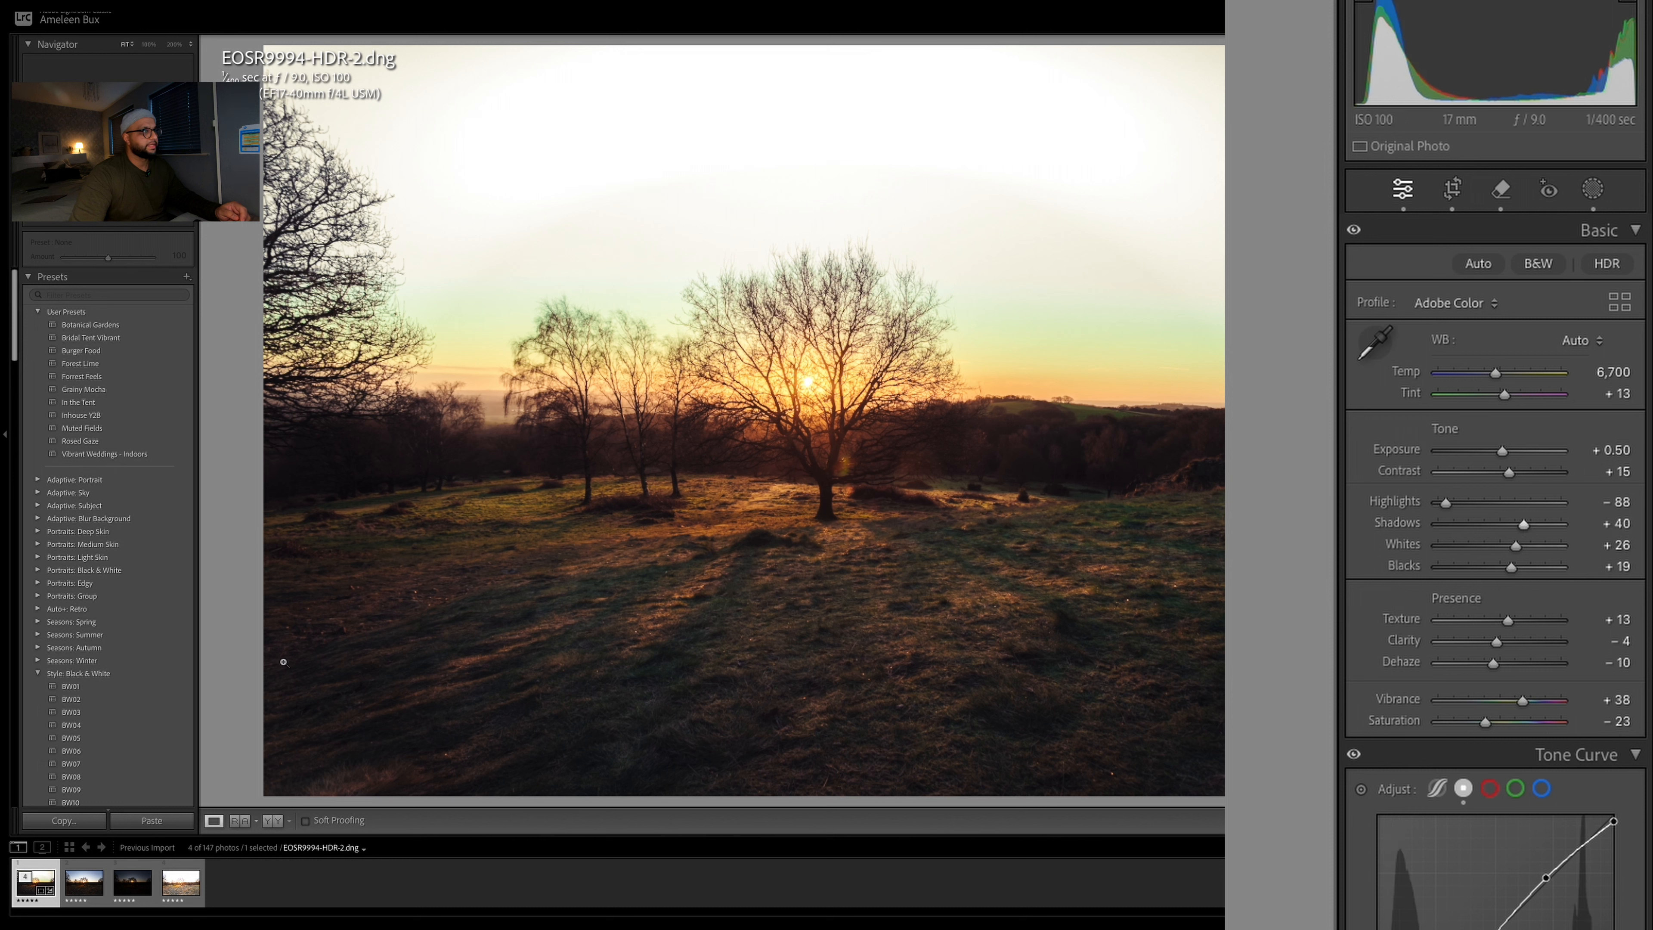